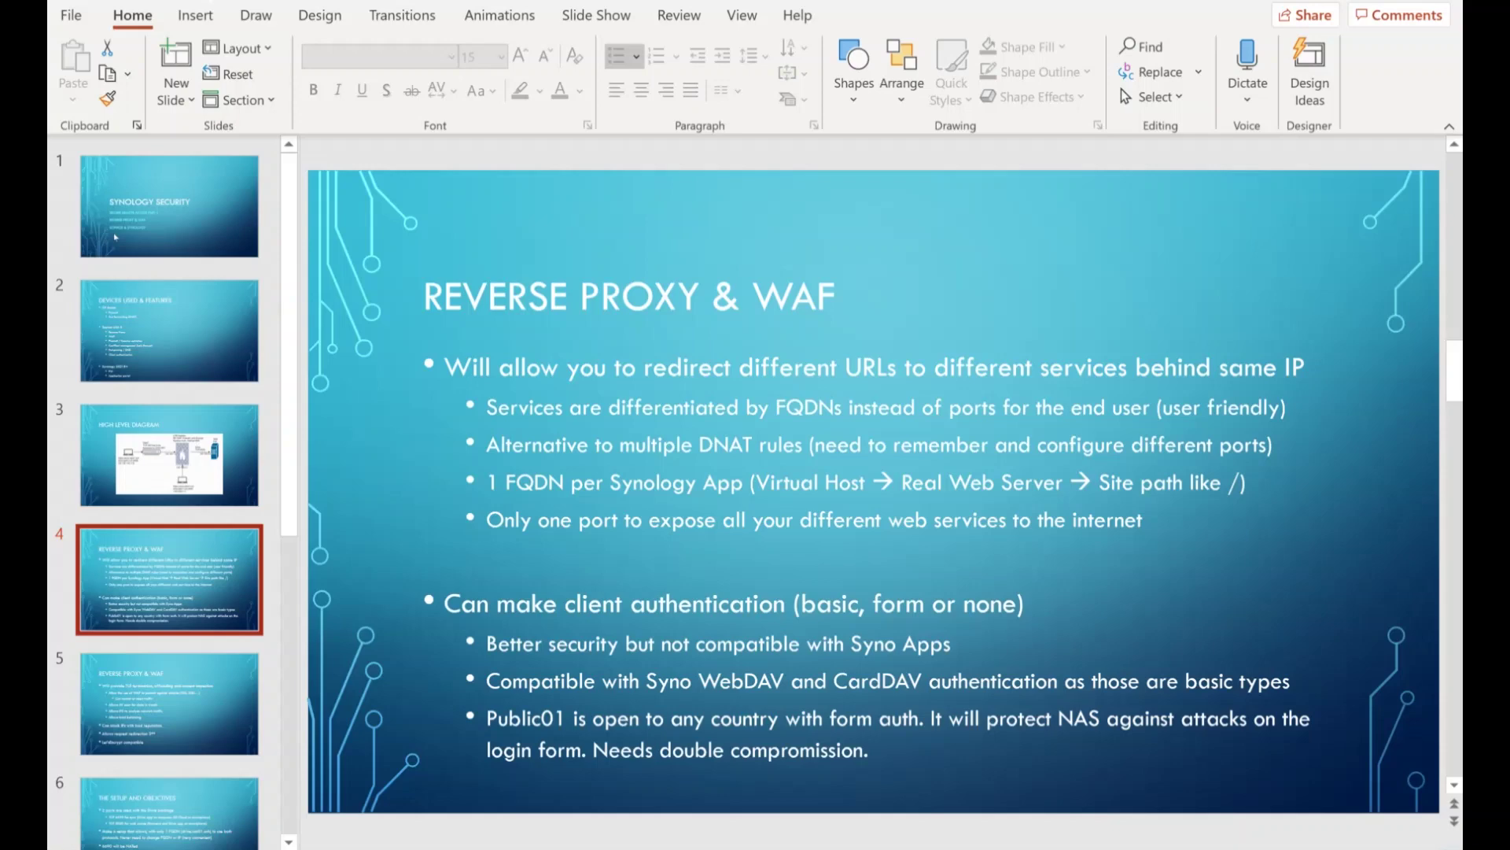
Advance to the second Reverse Proxy & WAF slide covering TLS termination and content inspection.
{"action": "key", "text": "Down"}
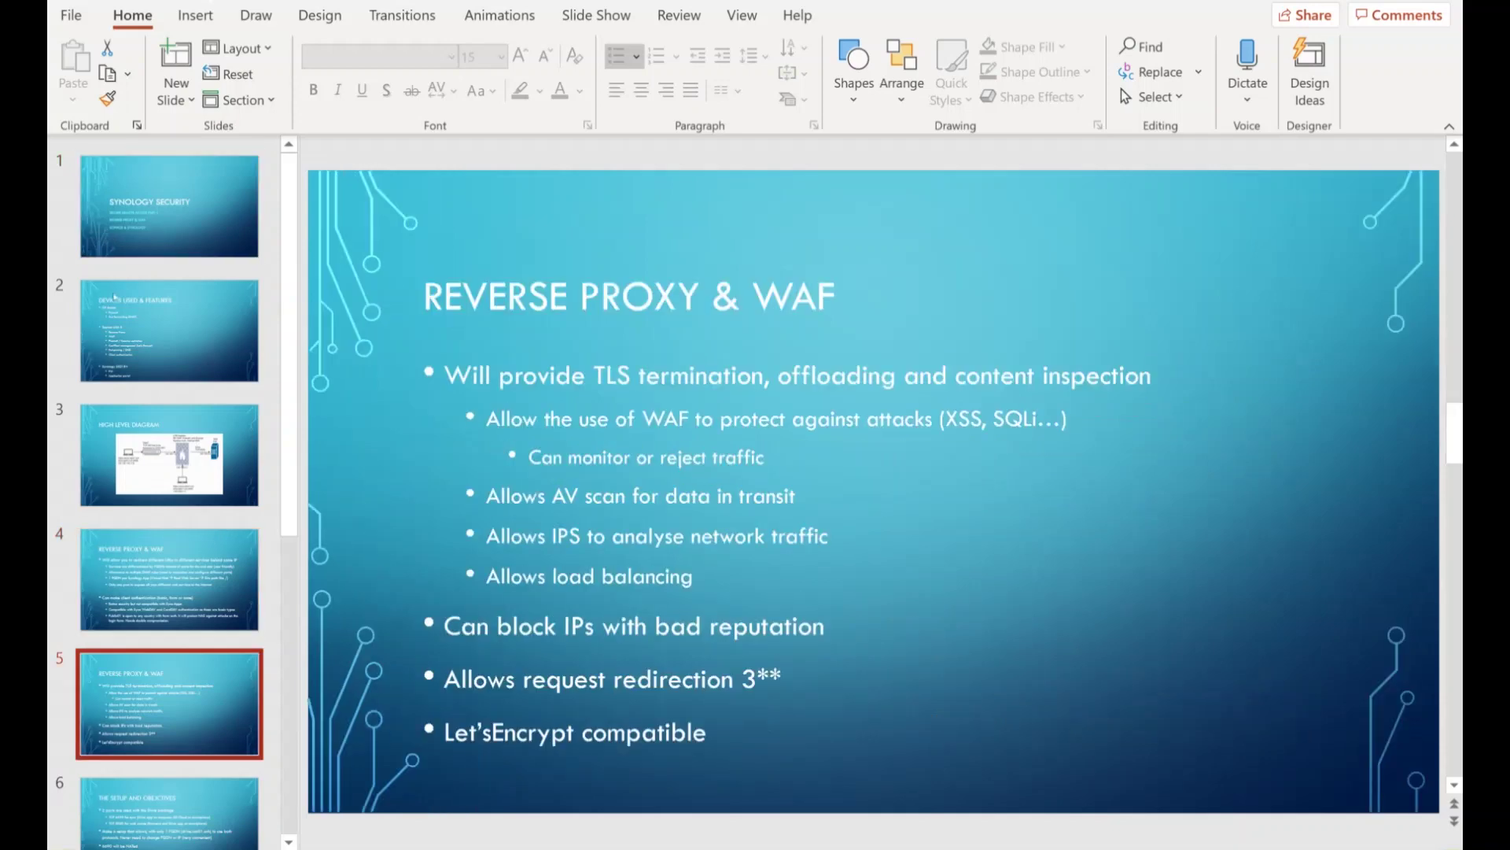
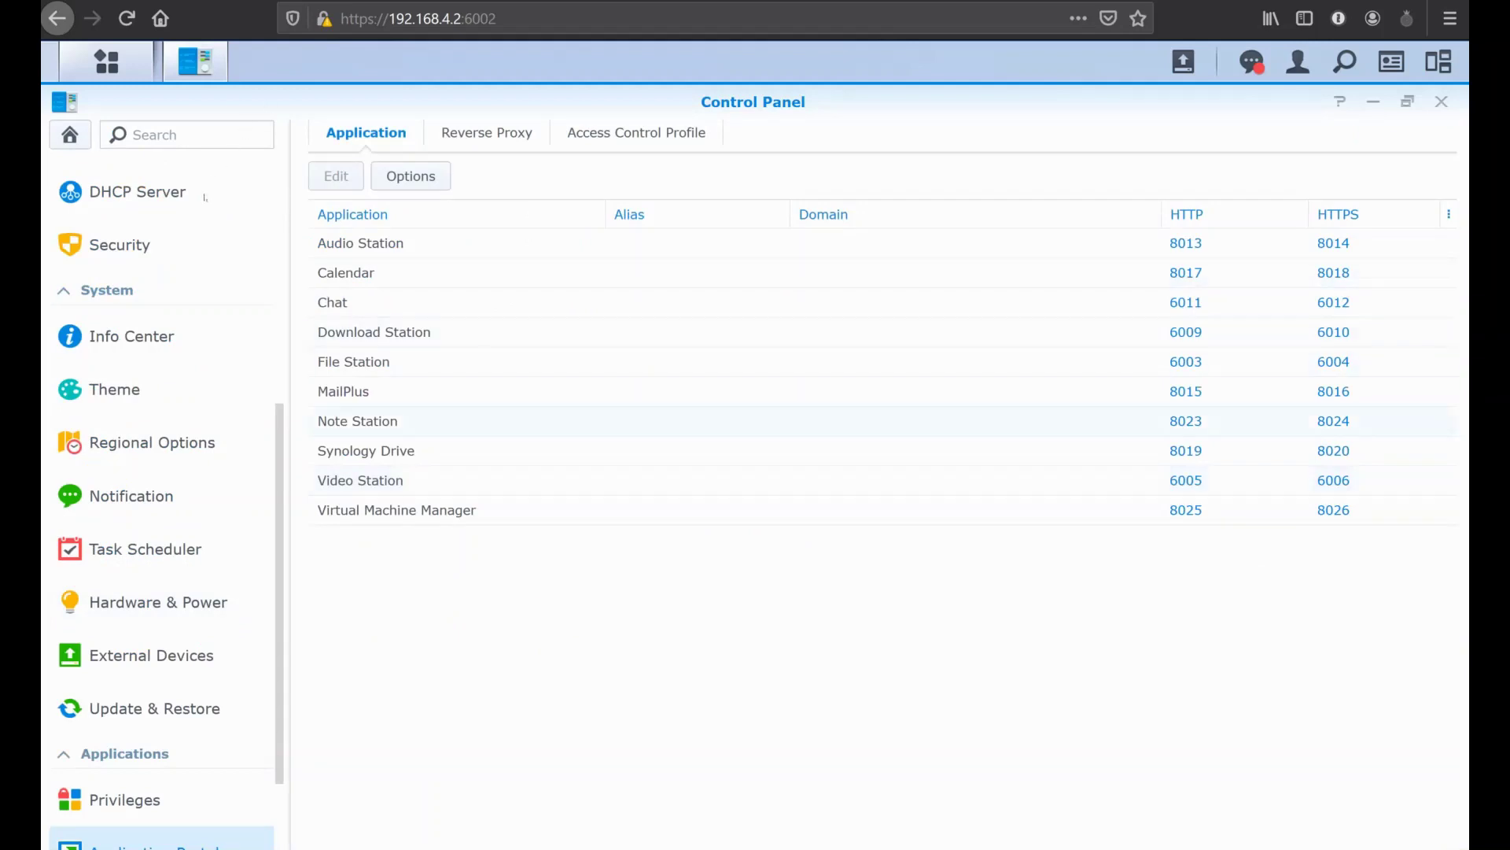
Check the HTTP and HTTPS ports of Synology Drive in the Application Portal's application list.
{"action": "left_click", "coordinate": [366, 450]}
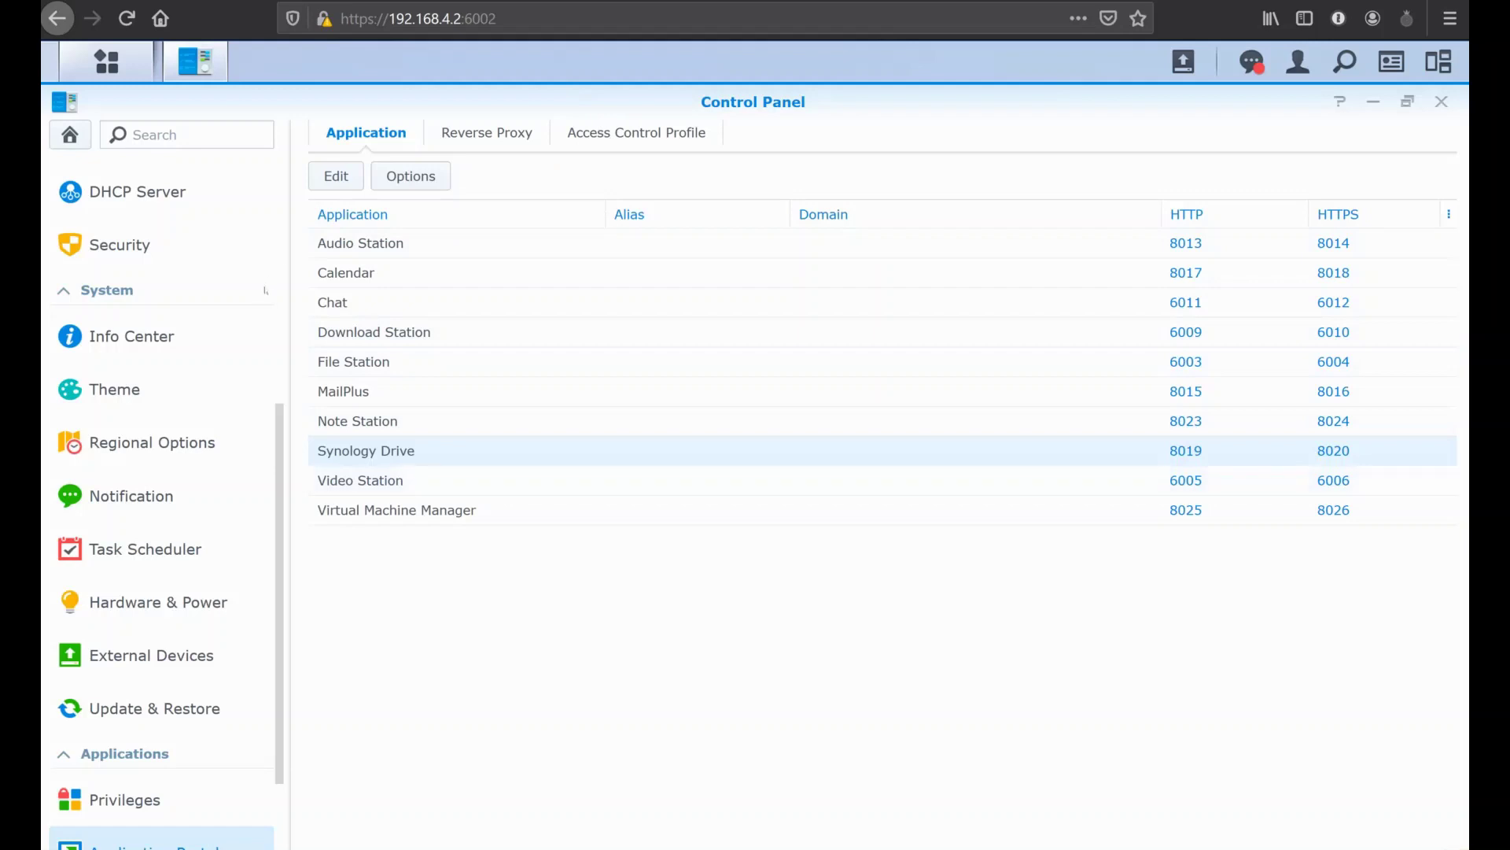
{"action": "scroll", "coordinate": [109, 228], "scroll_direction": "up", "scroll_amount": 4}
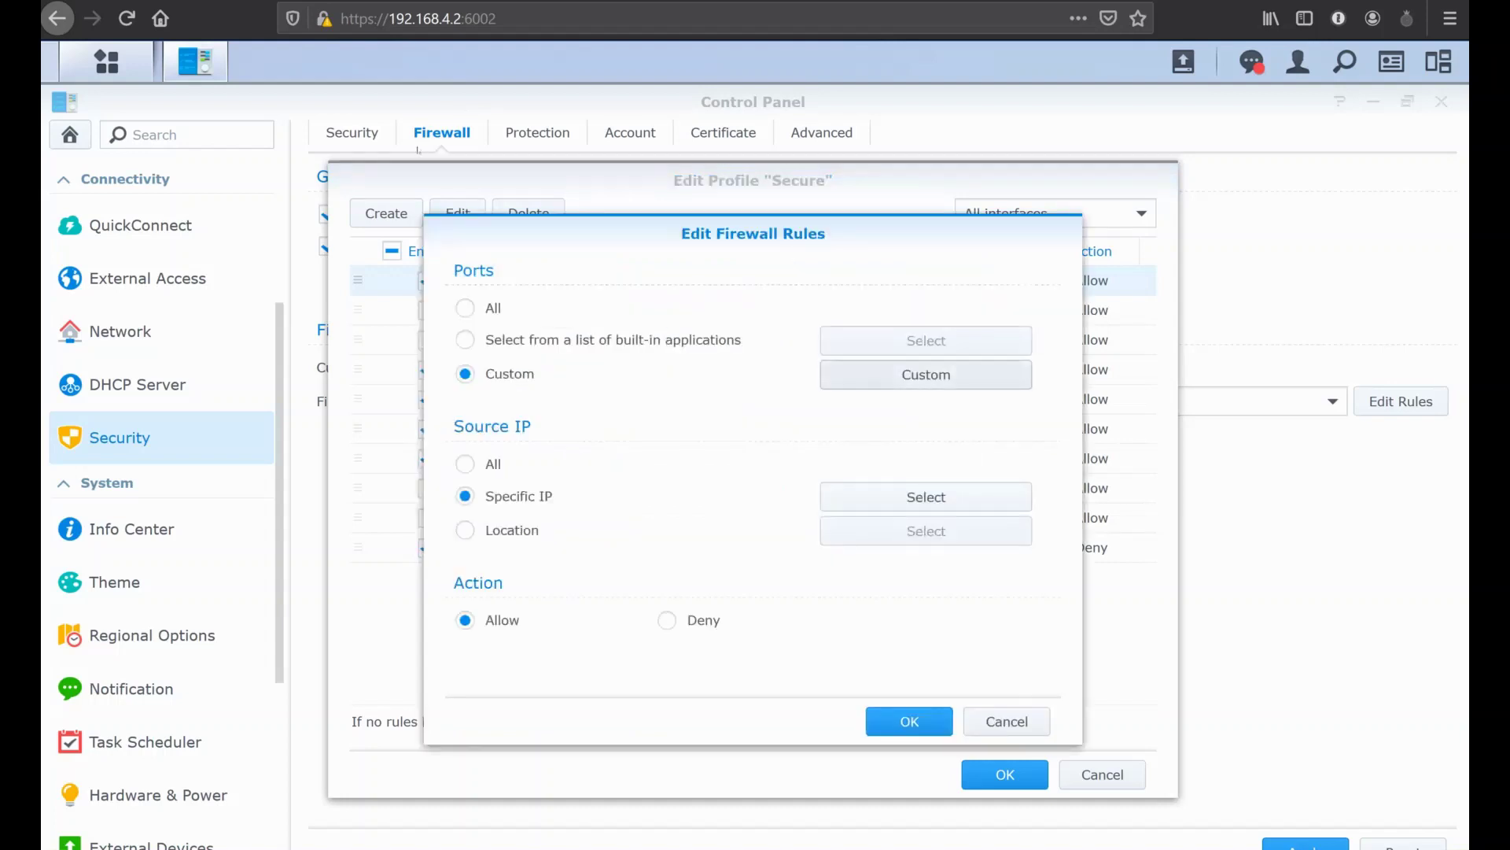
Inspect the custom ports, including 8020, and the source IP of the first rule in the "Secure" firewall profile.
{"action": "key", "text": "Tab"}
{"action": "key", "text": "Tab"}
{"action": "key", "text": "ctrl+a"}
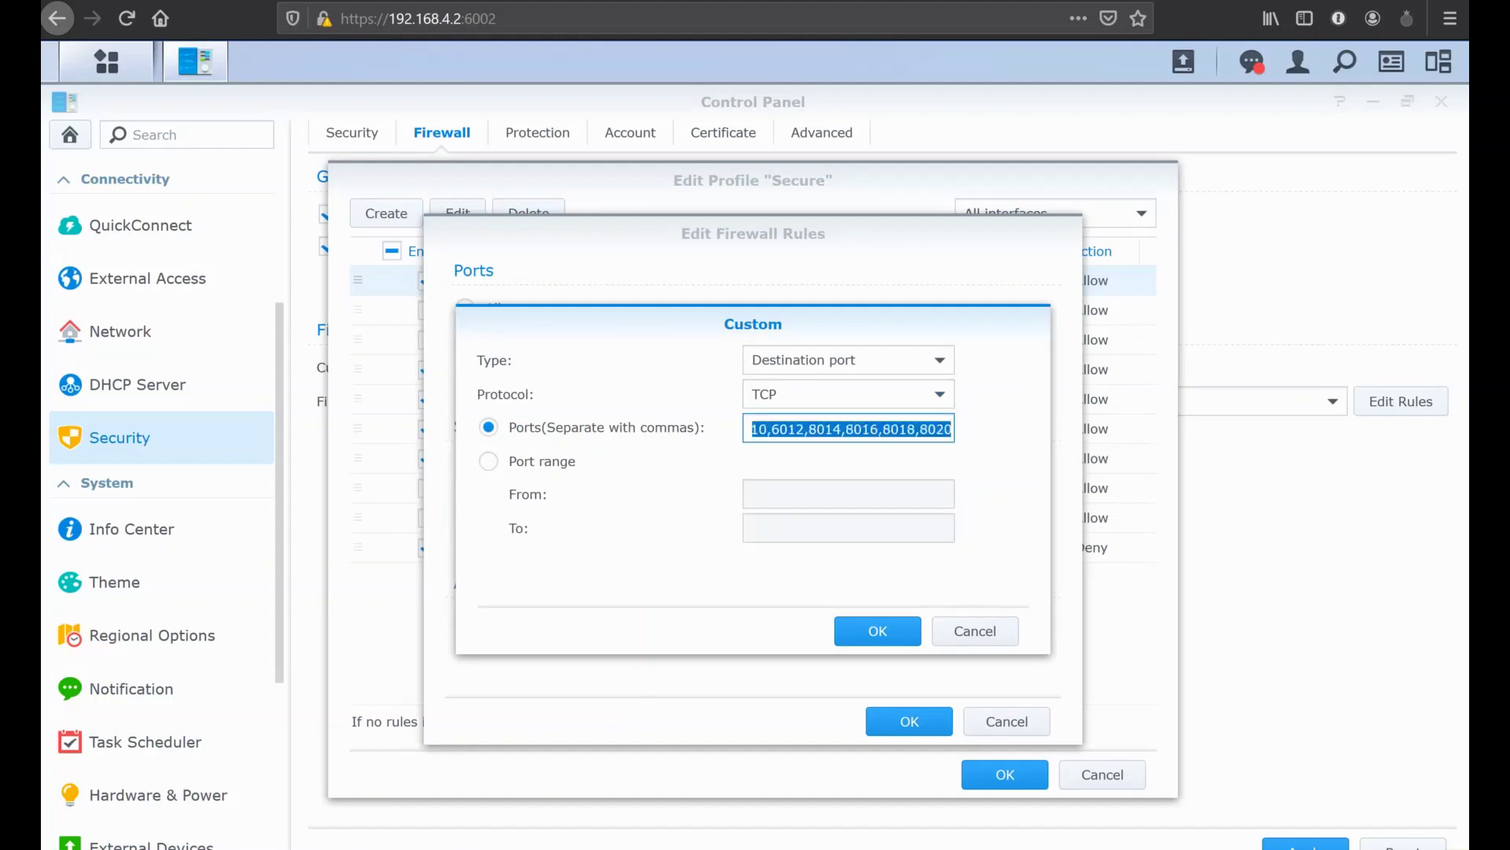
{"action": "double_click", "coordinate": [860, 428]}
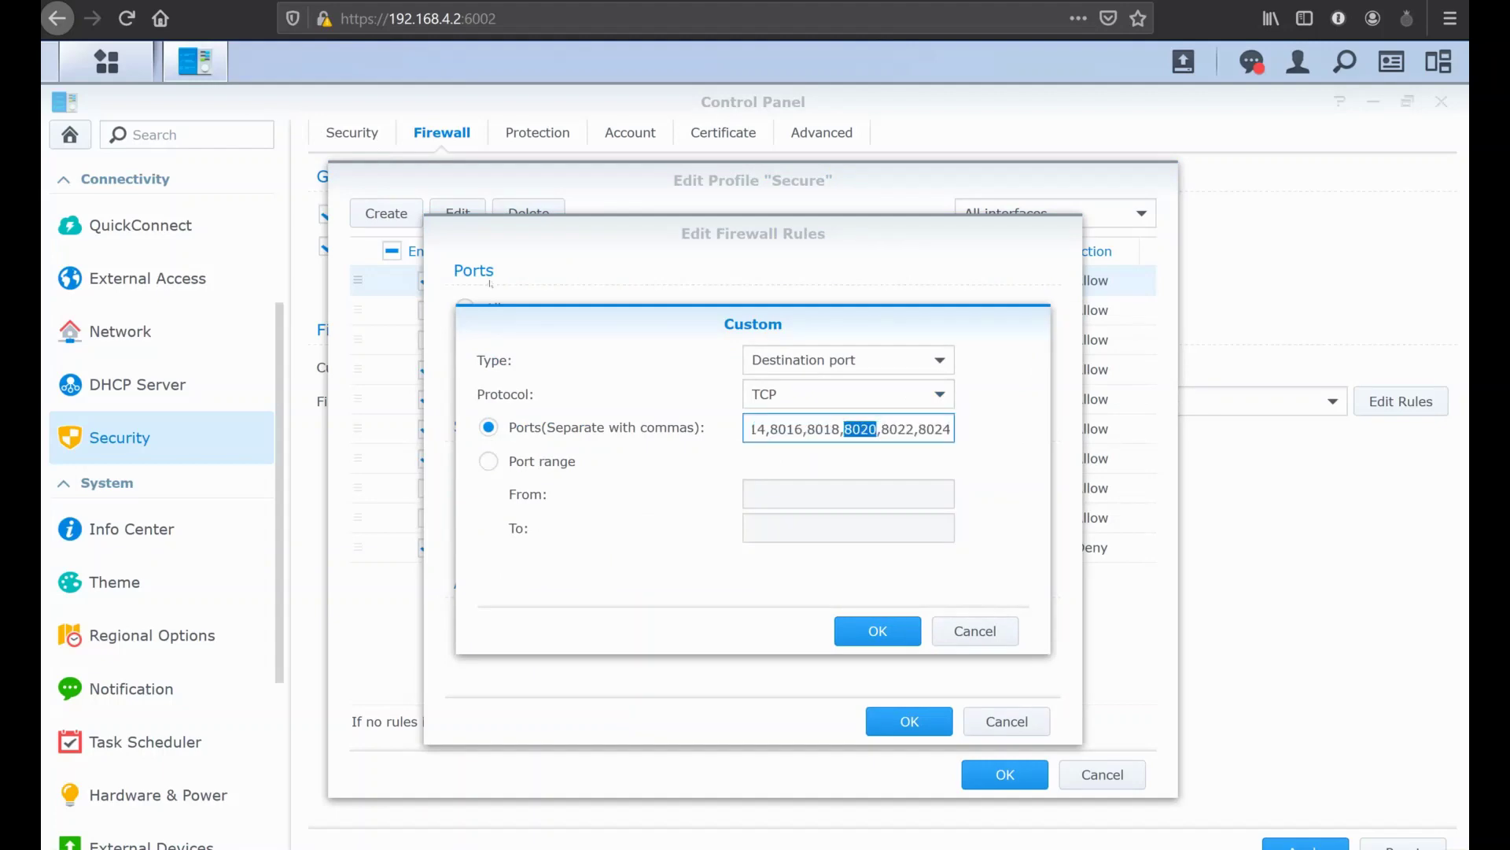
{"action": "key", "text": "Return"}
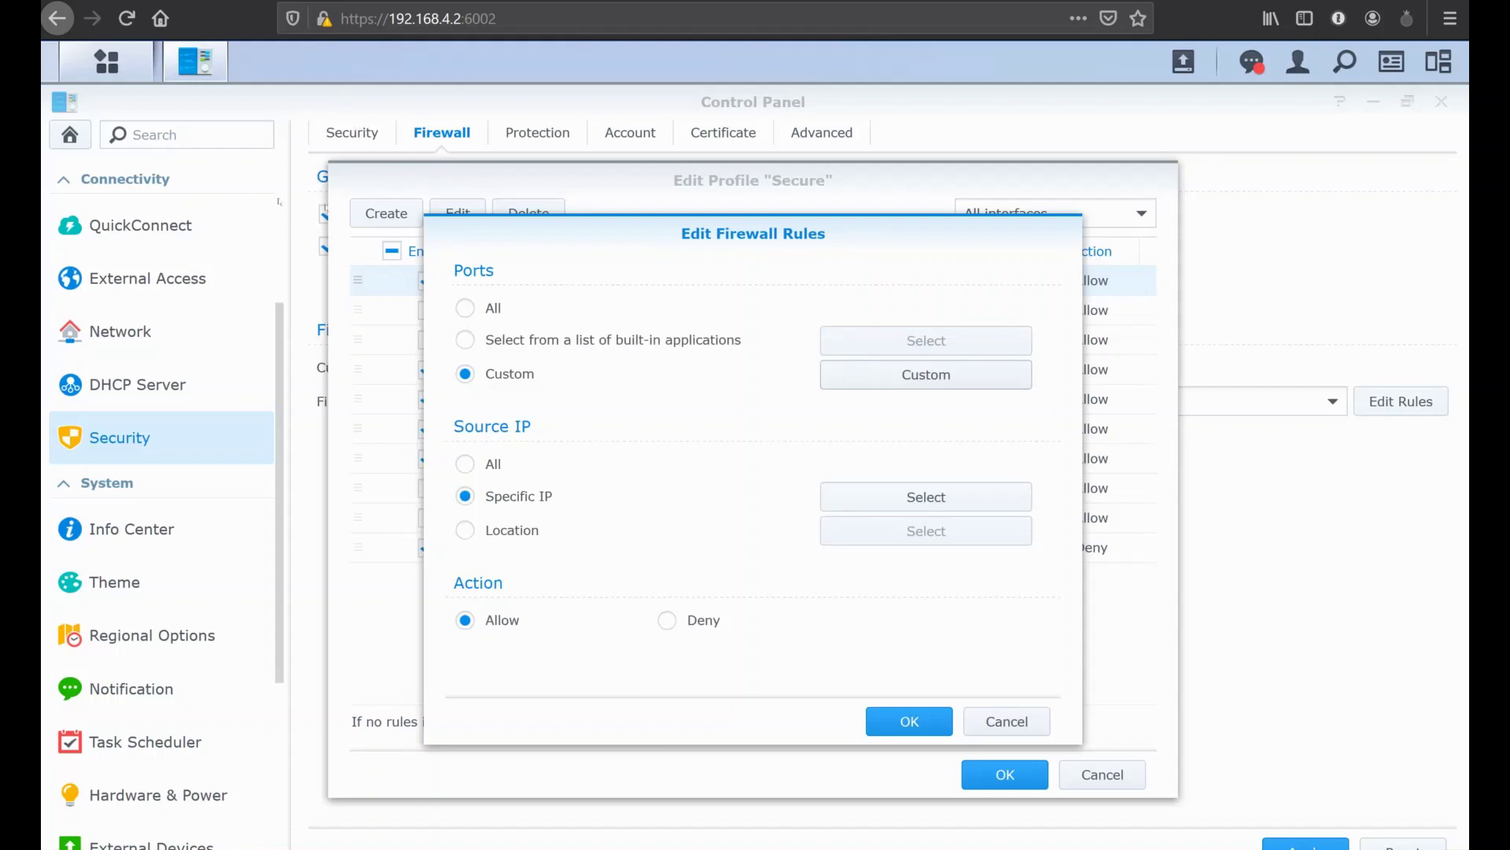
{"action": "key", "text": "Tab"}
{"action": "key", "text": "Return"}
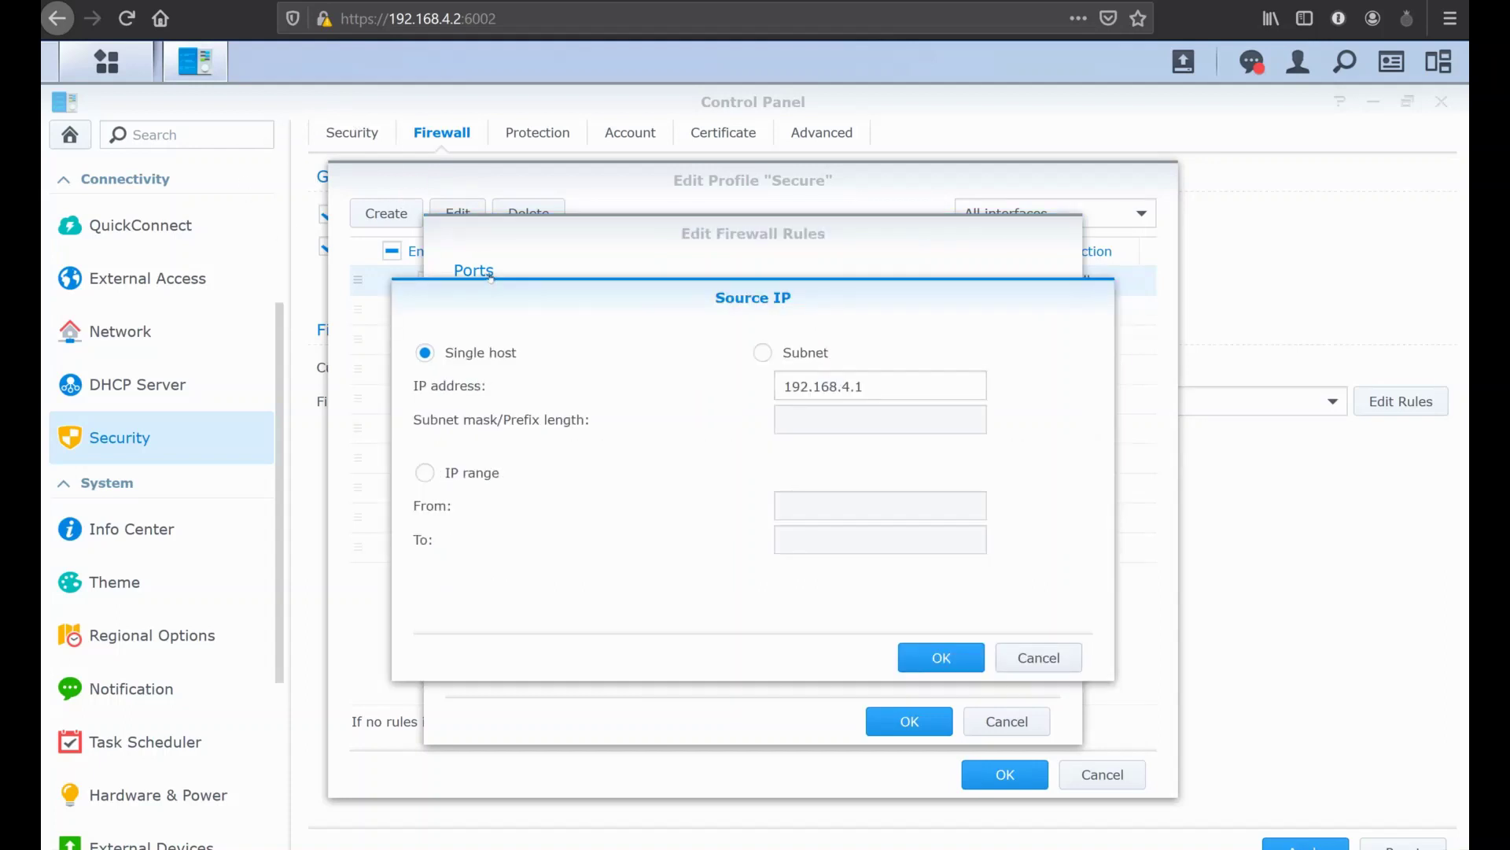
{"action": "key", "text": "Return"}
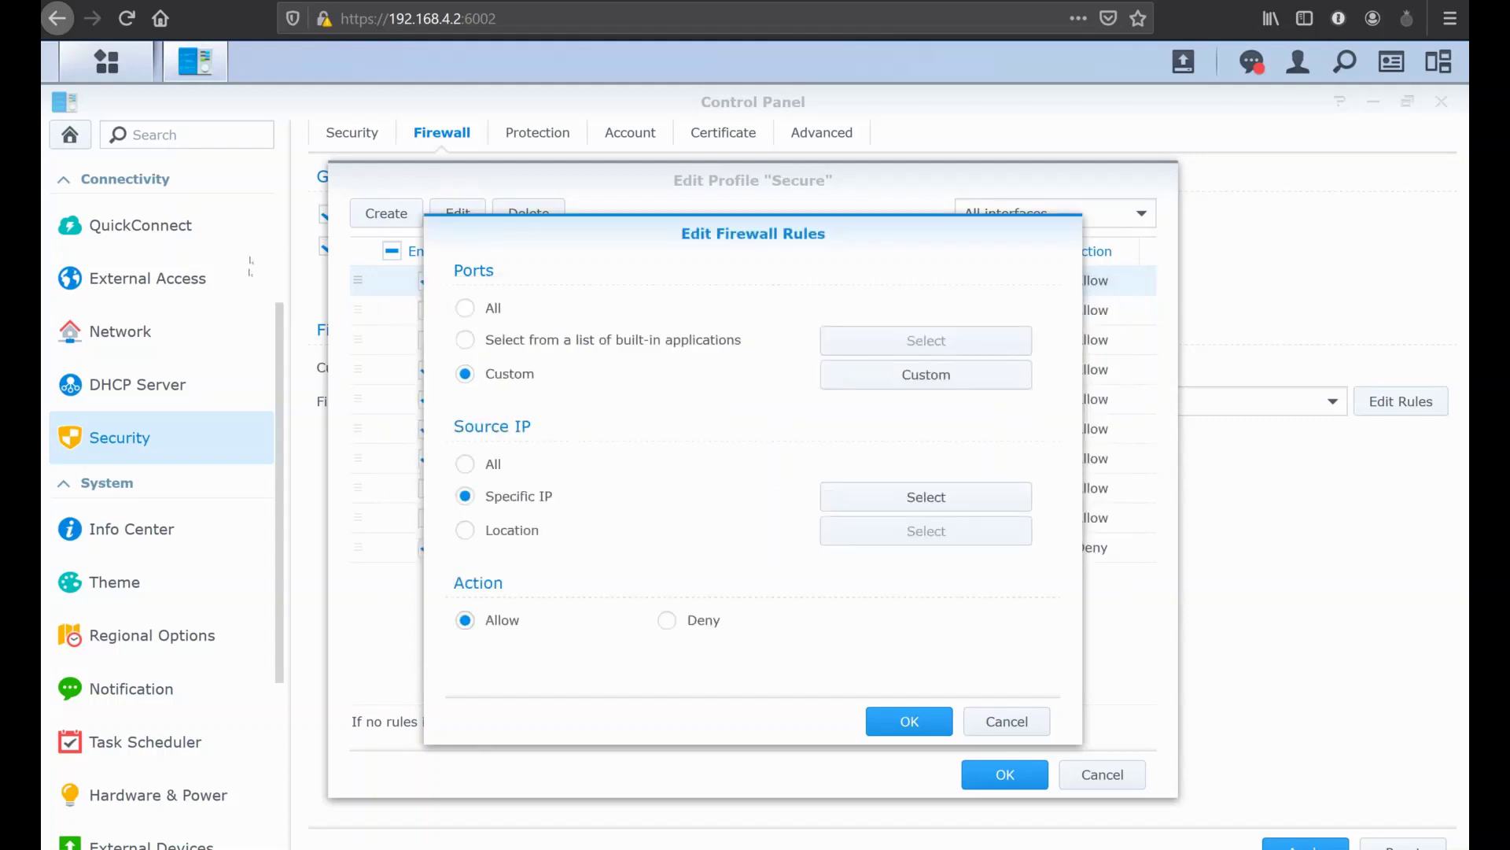
{"action": "key", "text": "Tab"}
{"action": "key", "text": "Return"}
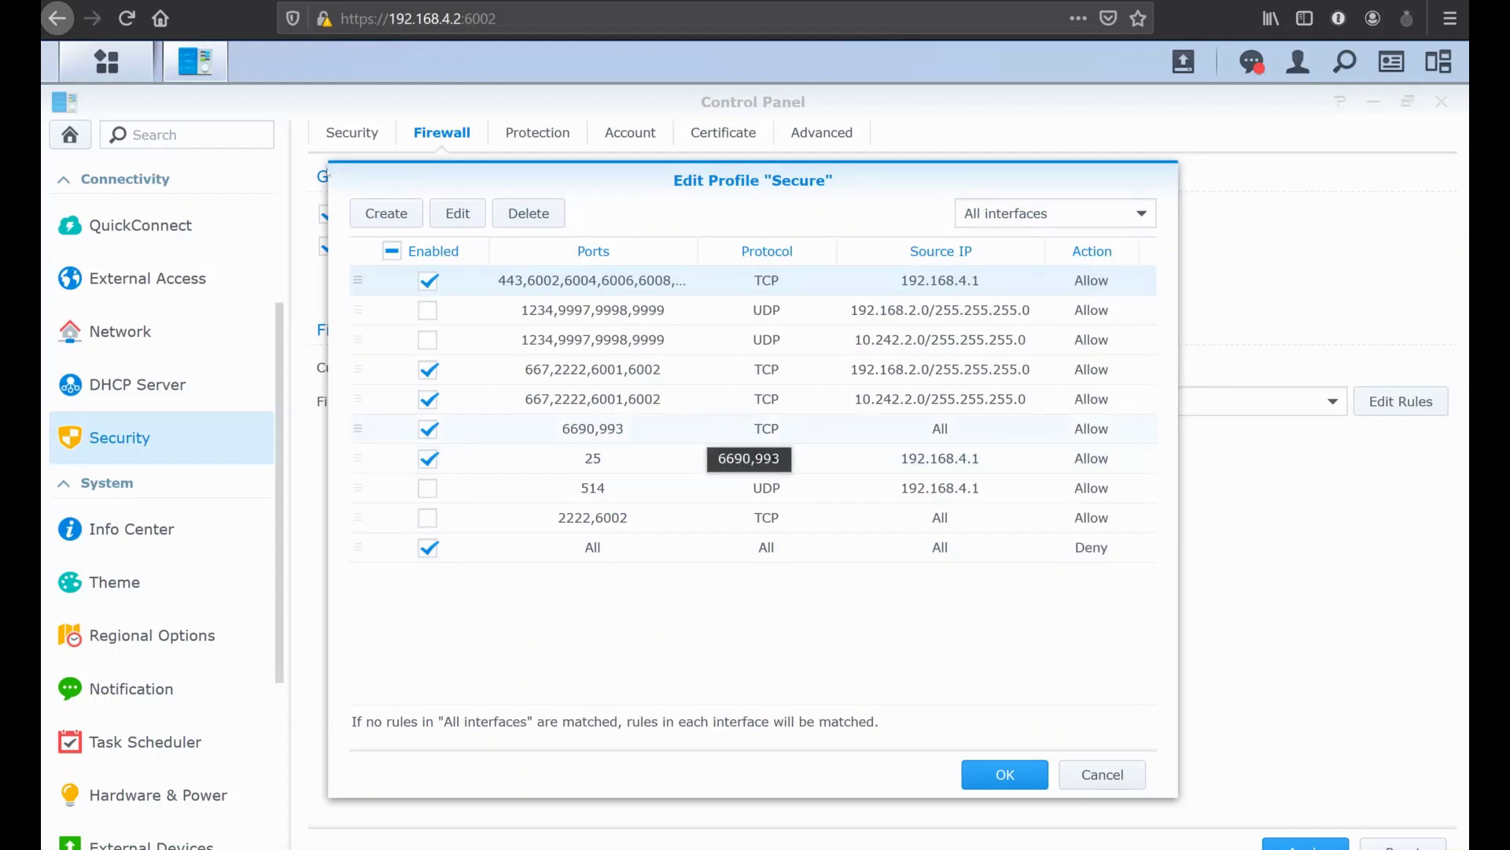
Inspect the custom ports and source IP setting of the 6690,993 firewall rule, and leave the "Secure" profile without changes.
{"action": "double_click", "coordinate": [748, 431]}
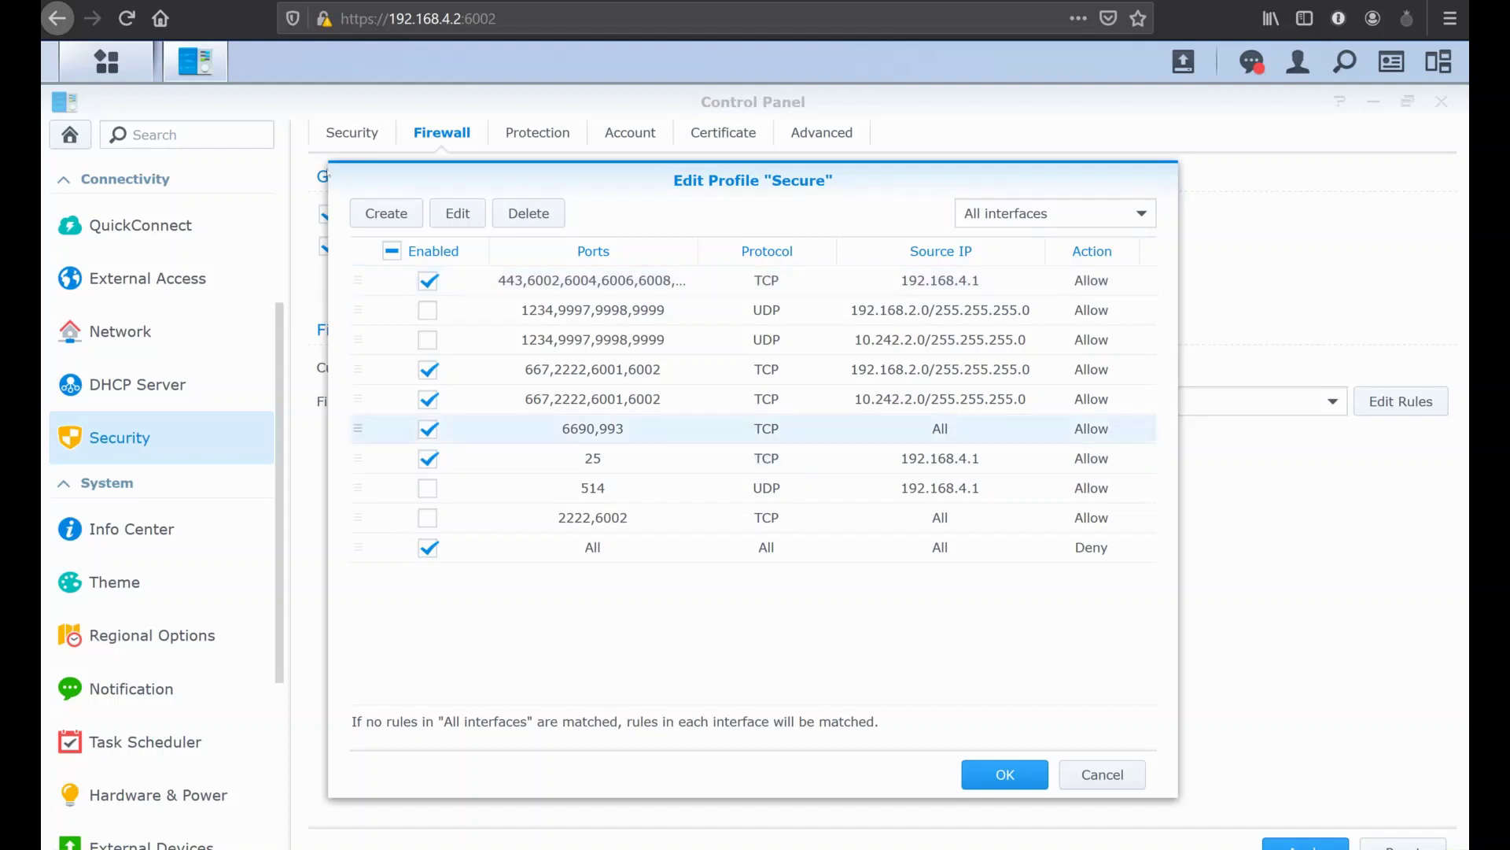
{"action": "left_click", "coordinate": [926, 375]}
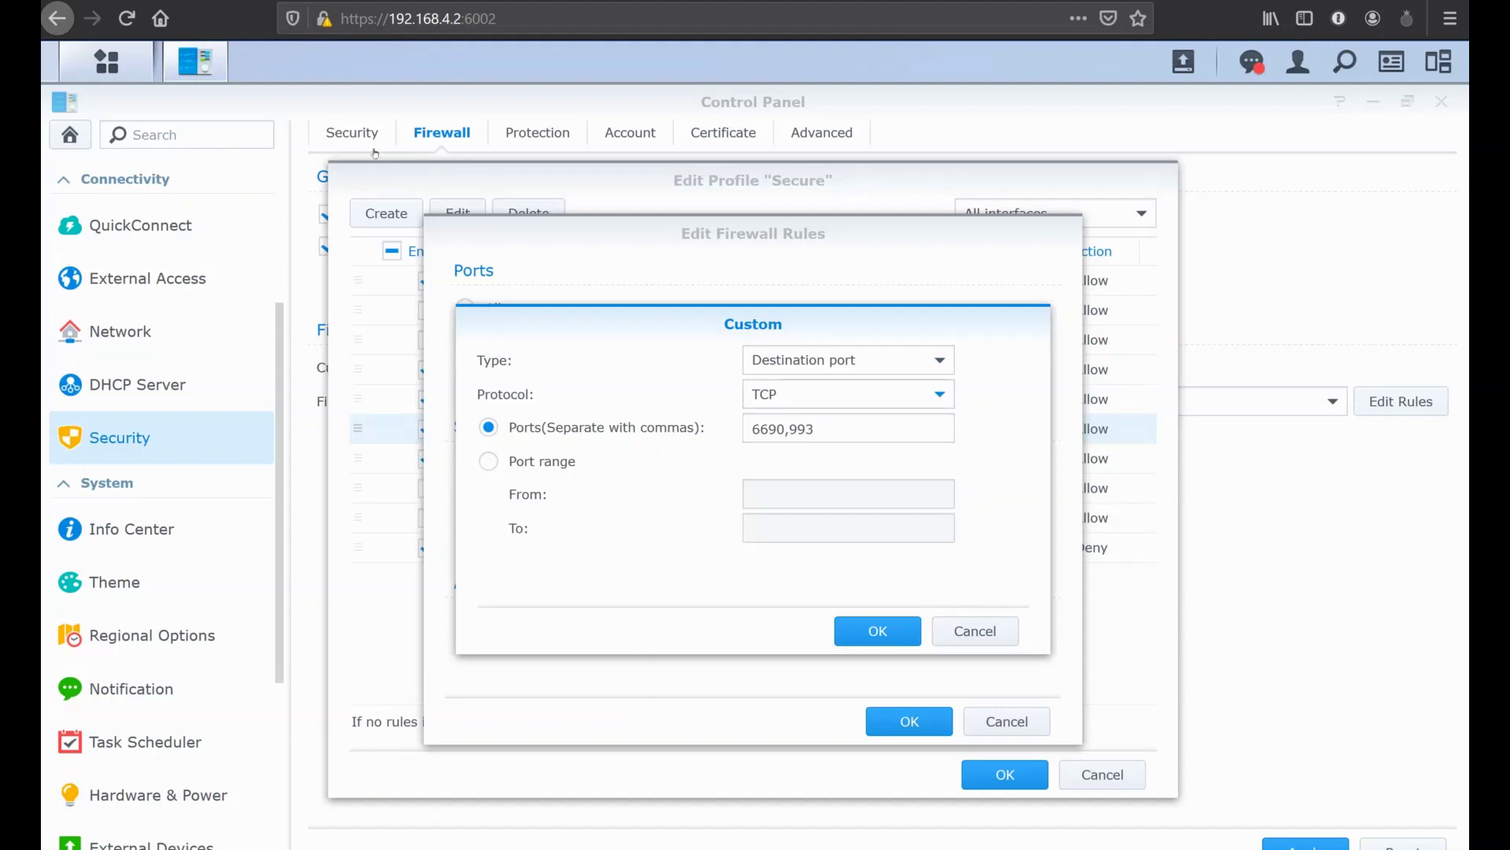
{"action": "key", "text": "Escape"}
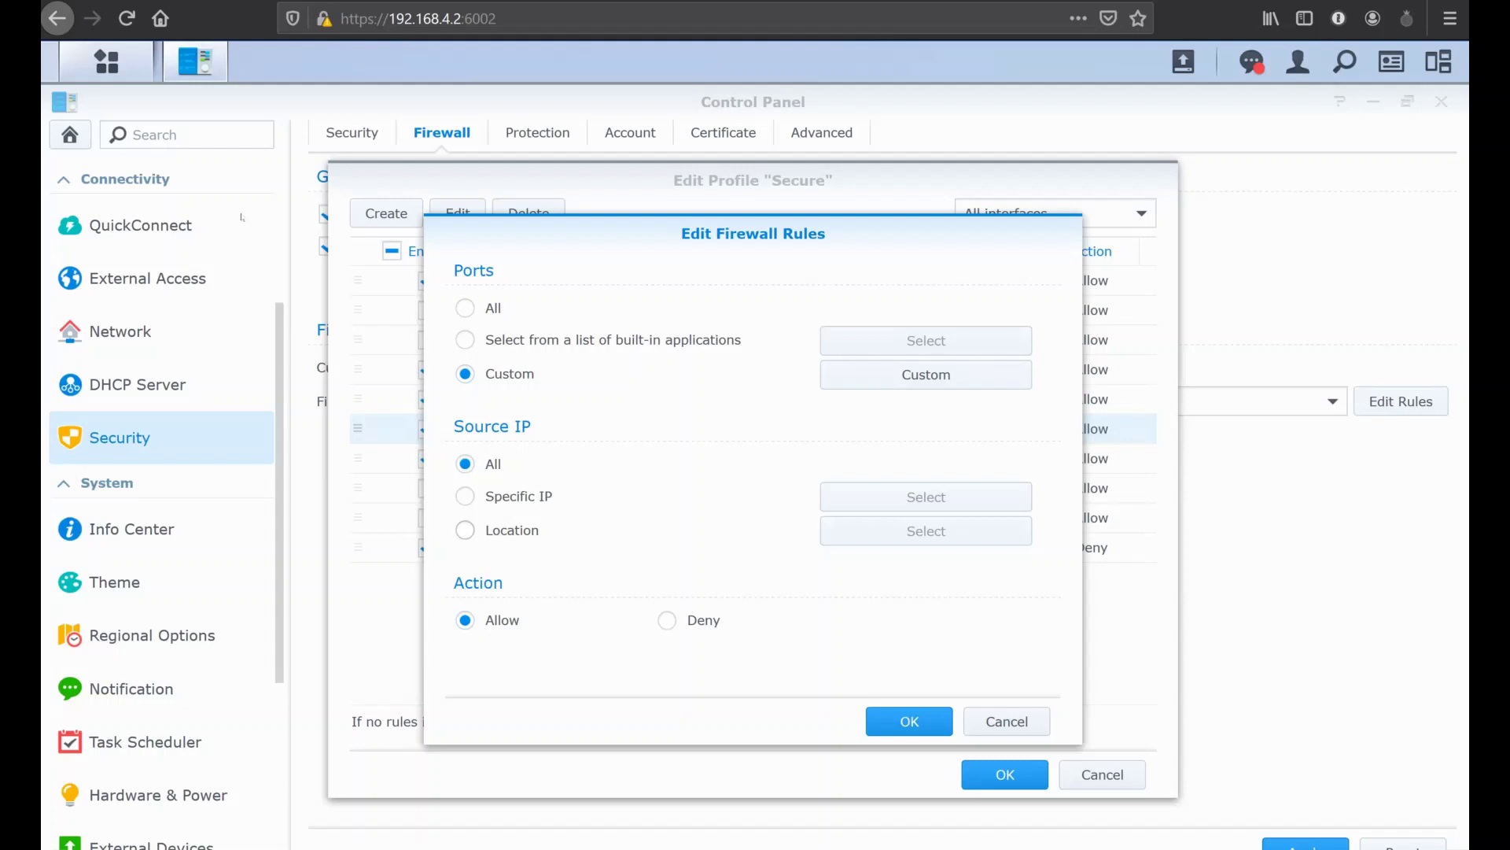
{"action": "key", "text": "Escape"}
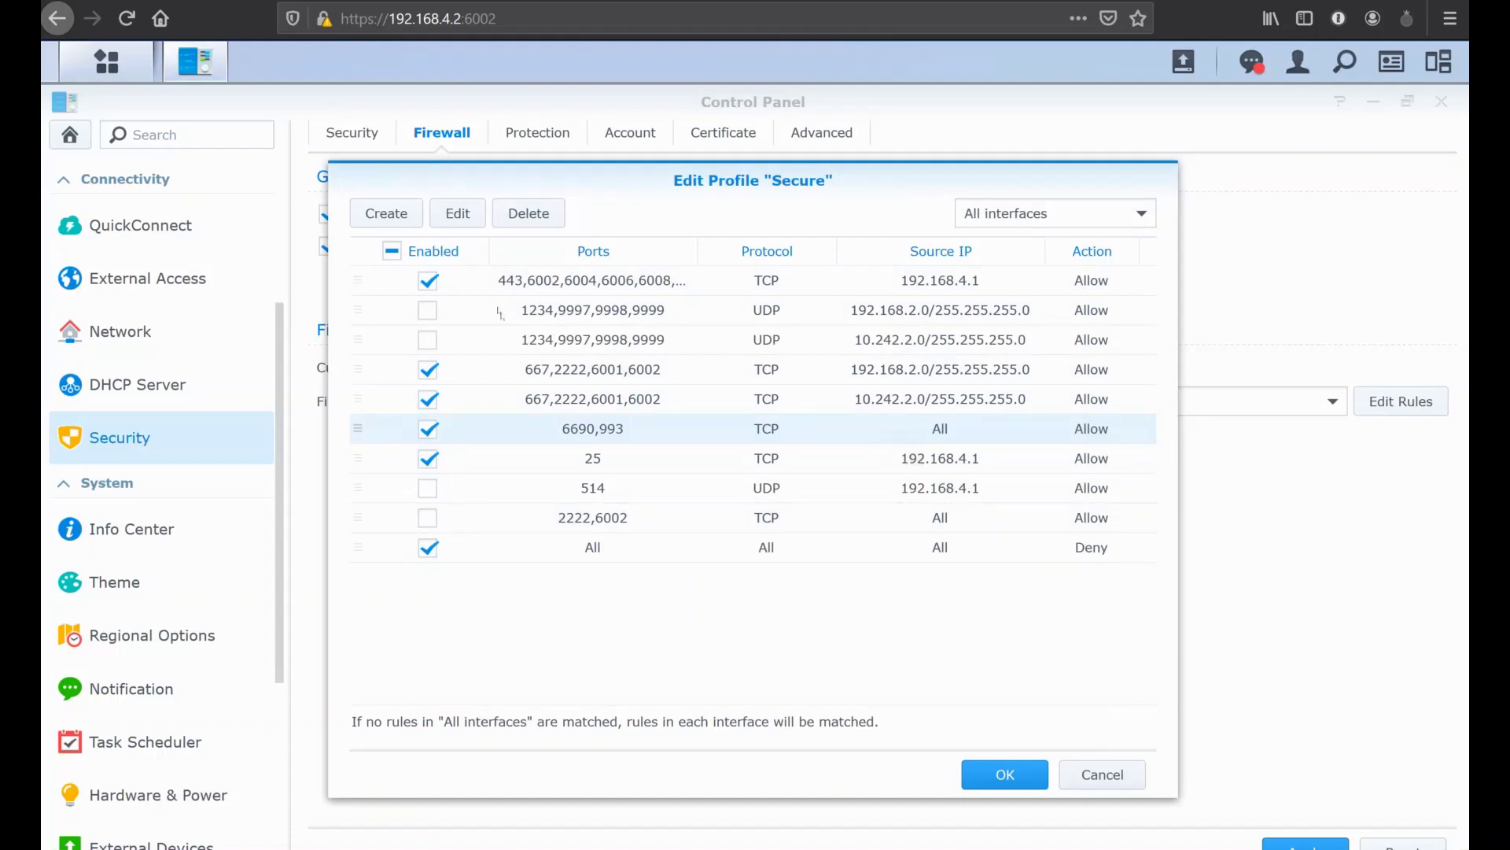
{"action": "key", "text": "Escape"}
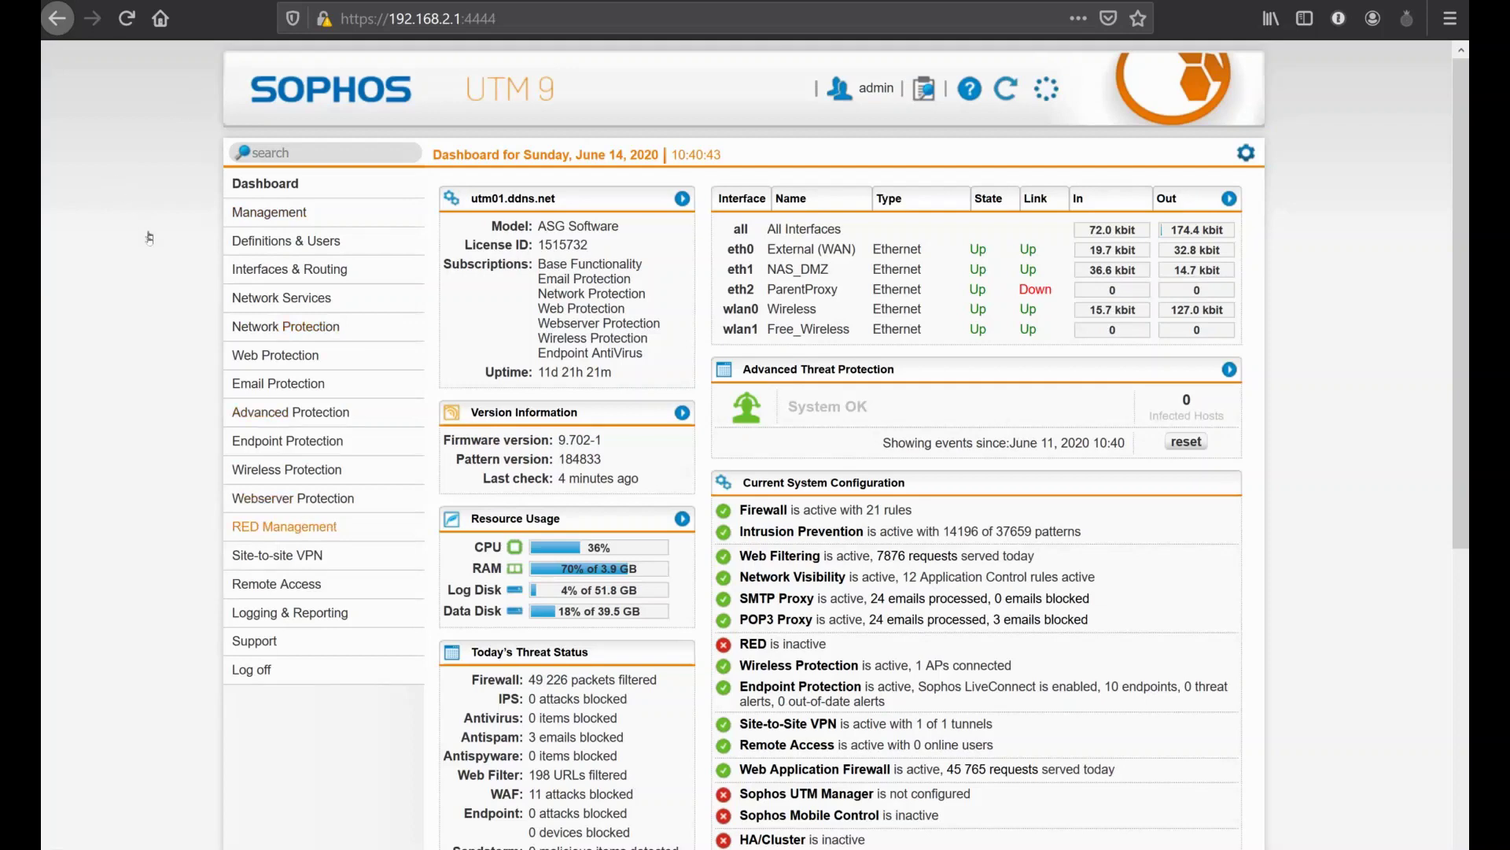
Check the Let's Encrypt option in the advanced Certificate Management settings of Sophos UTM's Webserver Protection.
{"action": "left_click", "coordinate": [293, 498]}
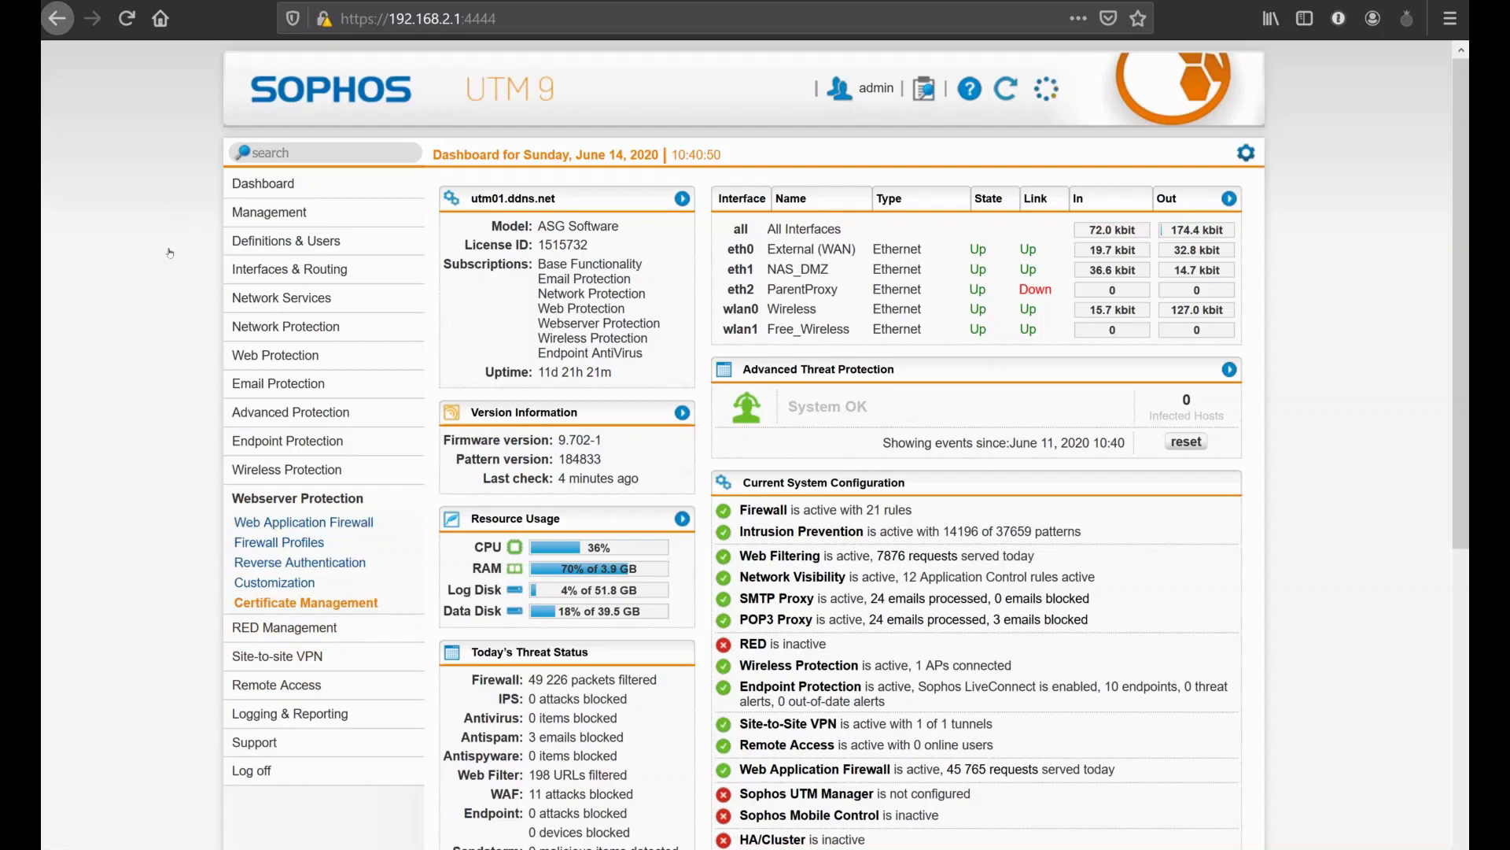
{"action": "left_click", "coordinate": [306, 602]}
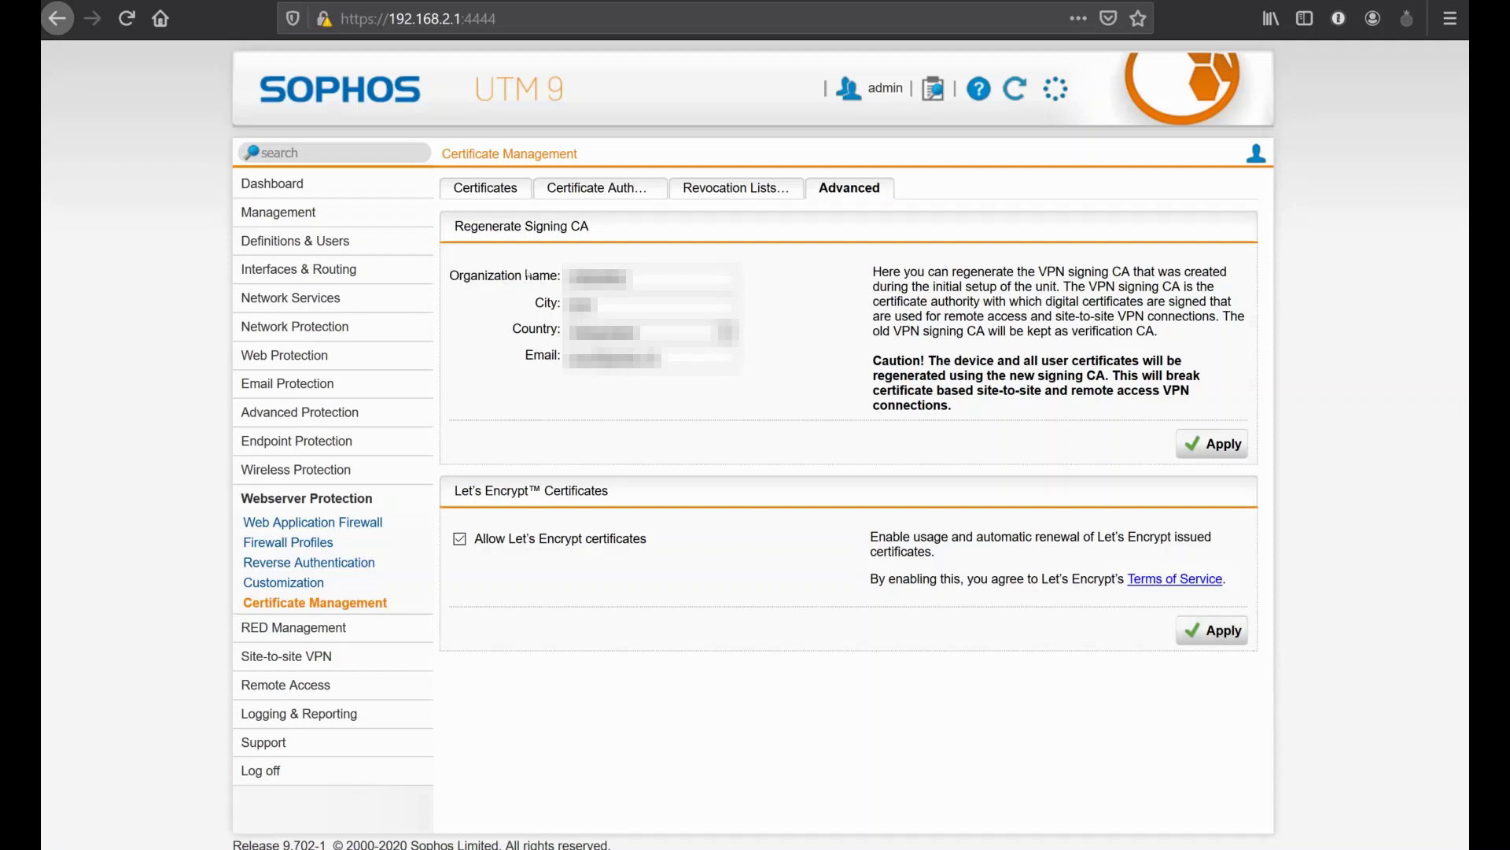
Review the minimum TLS version choices in the advanced Web Application Firewall settings, keeping TLS v1.2.
{"action": "left_click", "coordinate": [312, 522]}
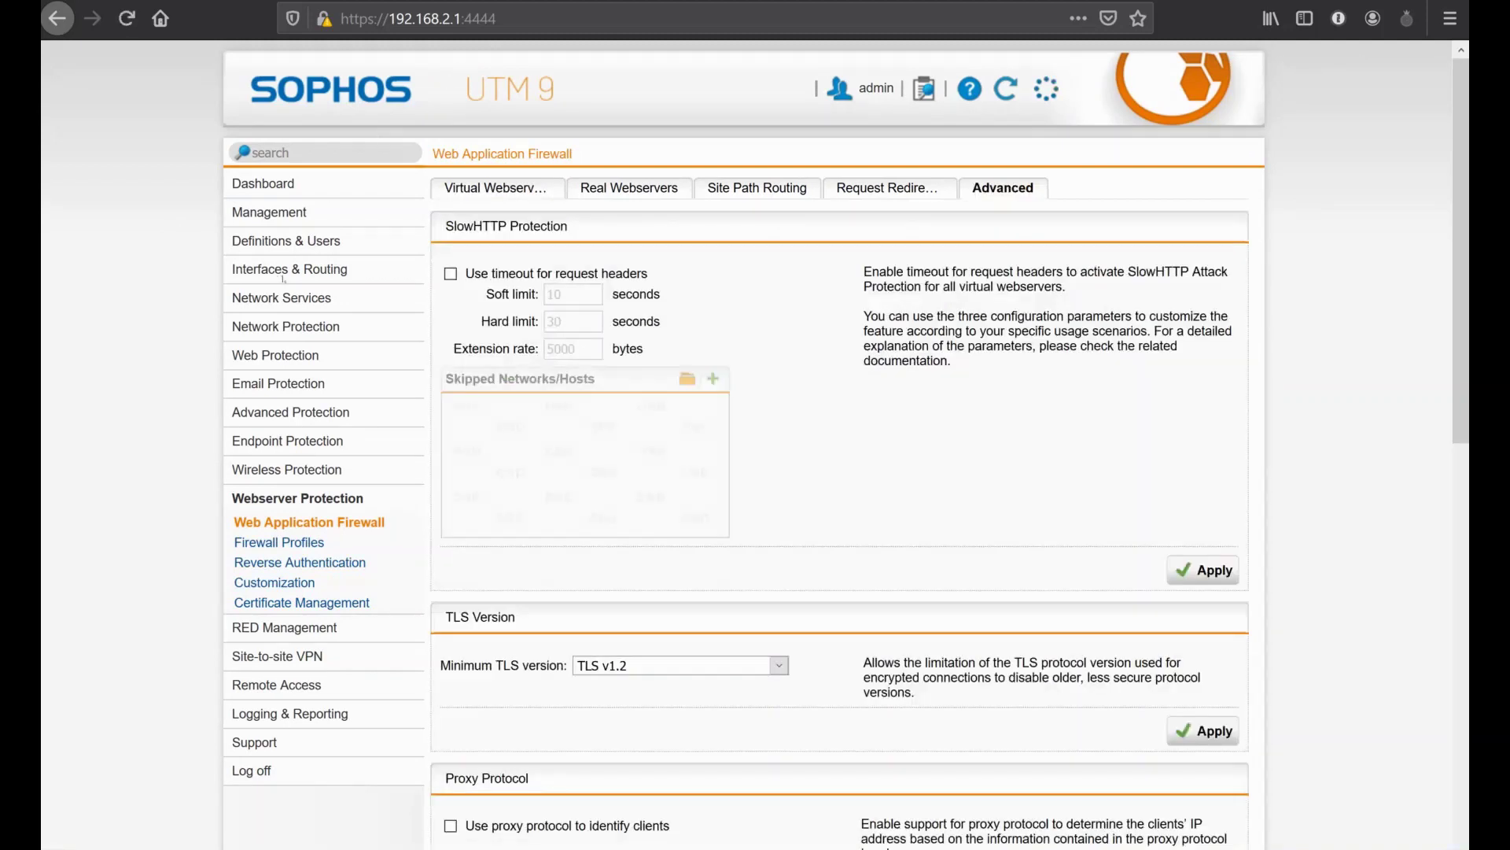
{"action": "key", "text": "alt+Down"}
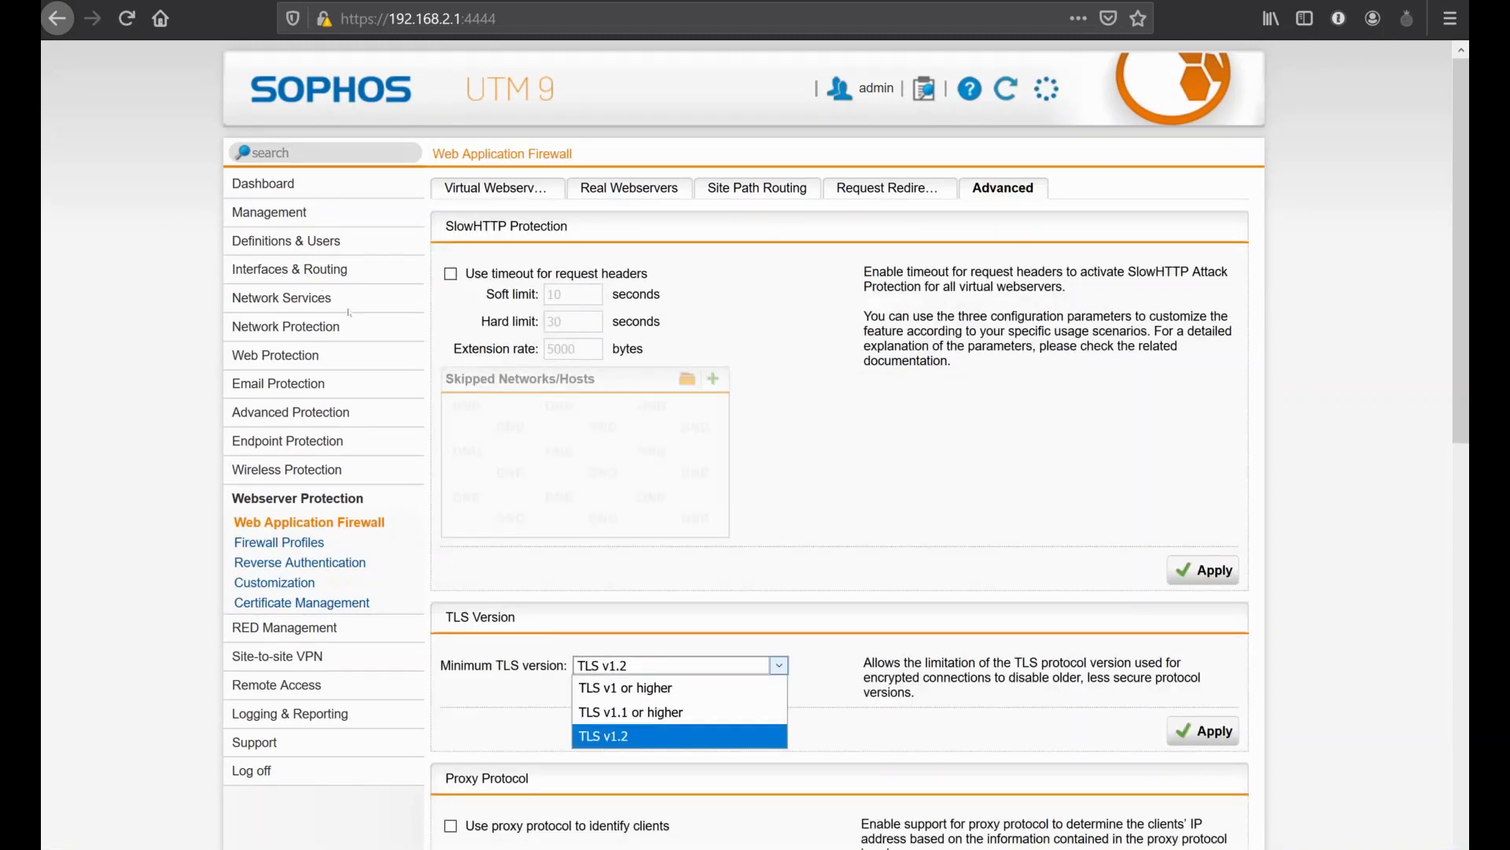
{"action": "key", "text": "Return"}
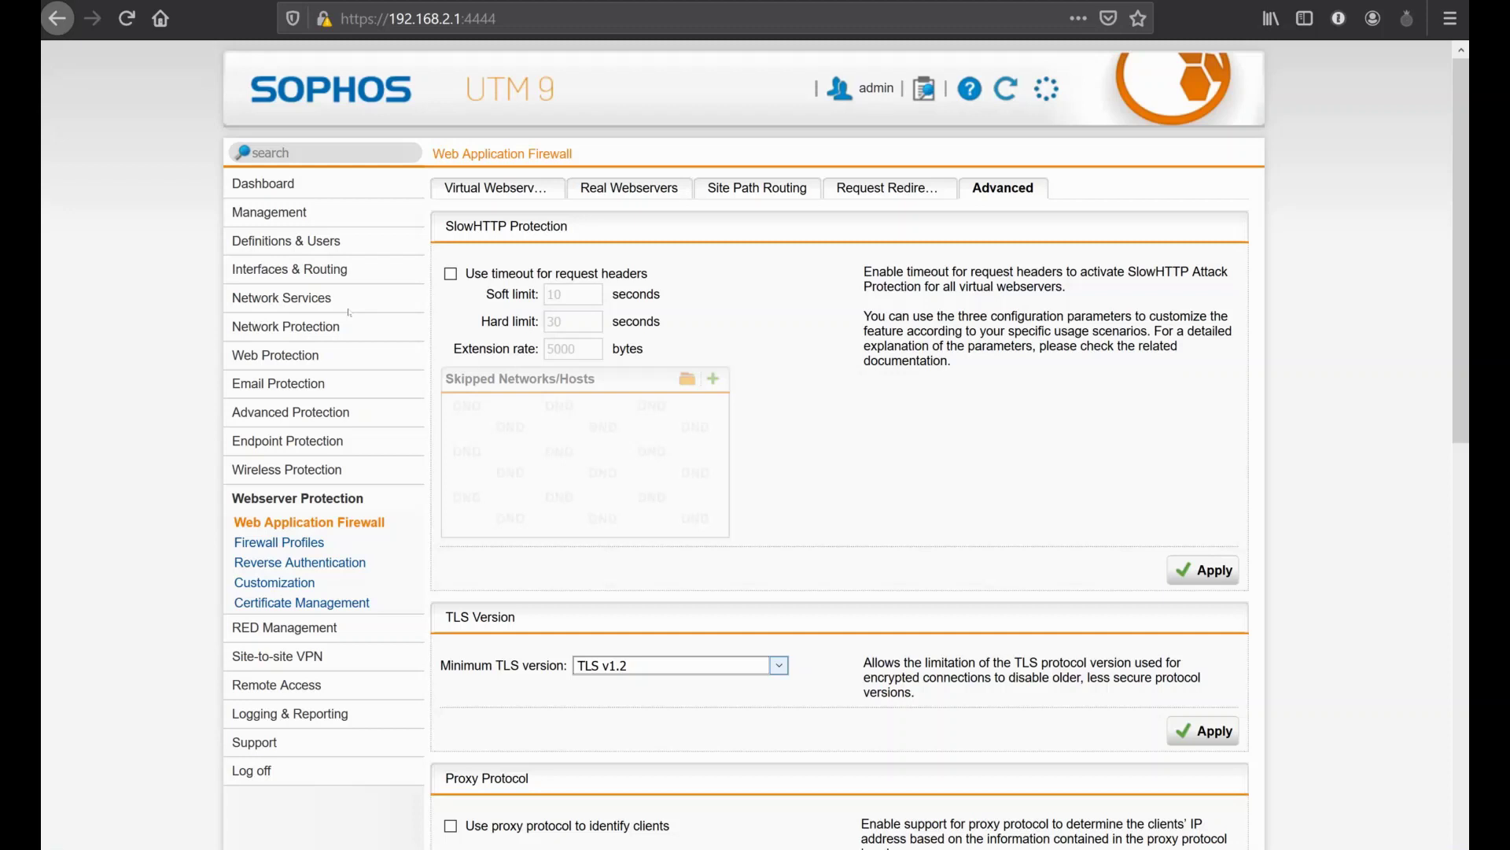
Review the country blocking list by continent in the Network Protection firewall and turn country blocking off.
{"action": "left_click", "coordinate": [349, 325]}
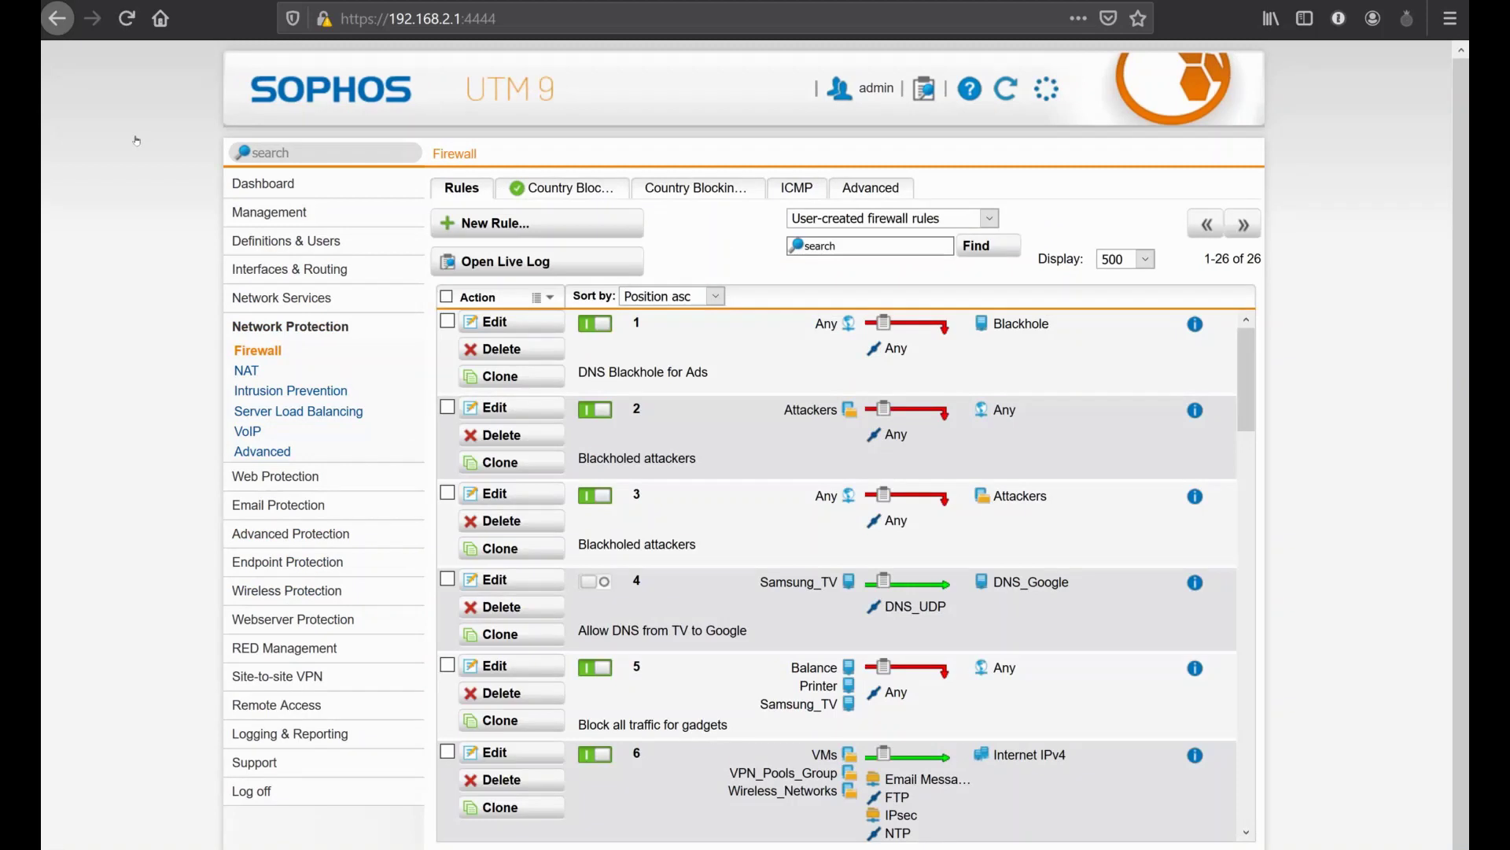
{"action": "left_click", "coordinate": [571, 188]}
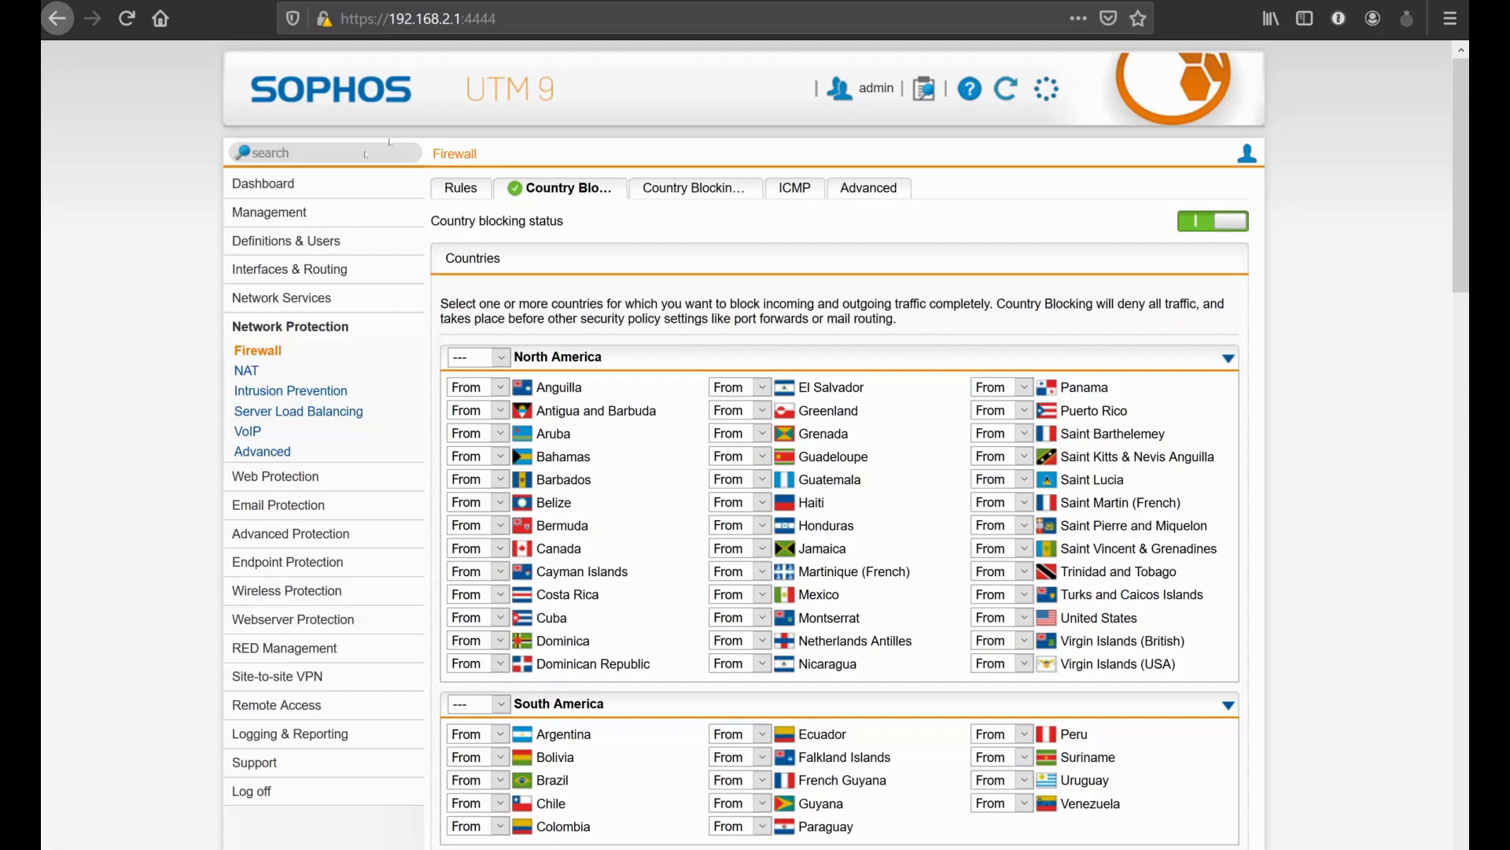
{"action": "scroll", "coordinate": [346, 258], "scroll_direction": "down", "scroll_amount": 8}
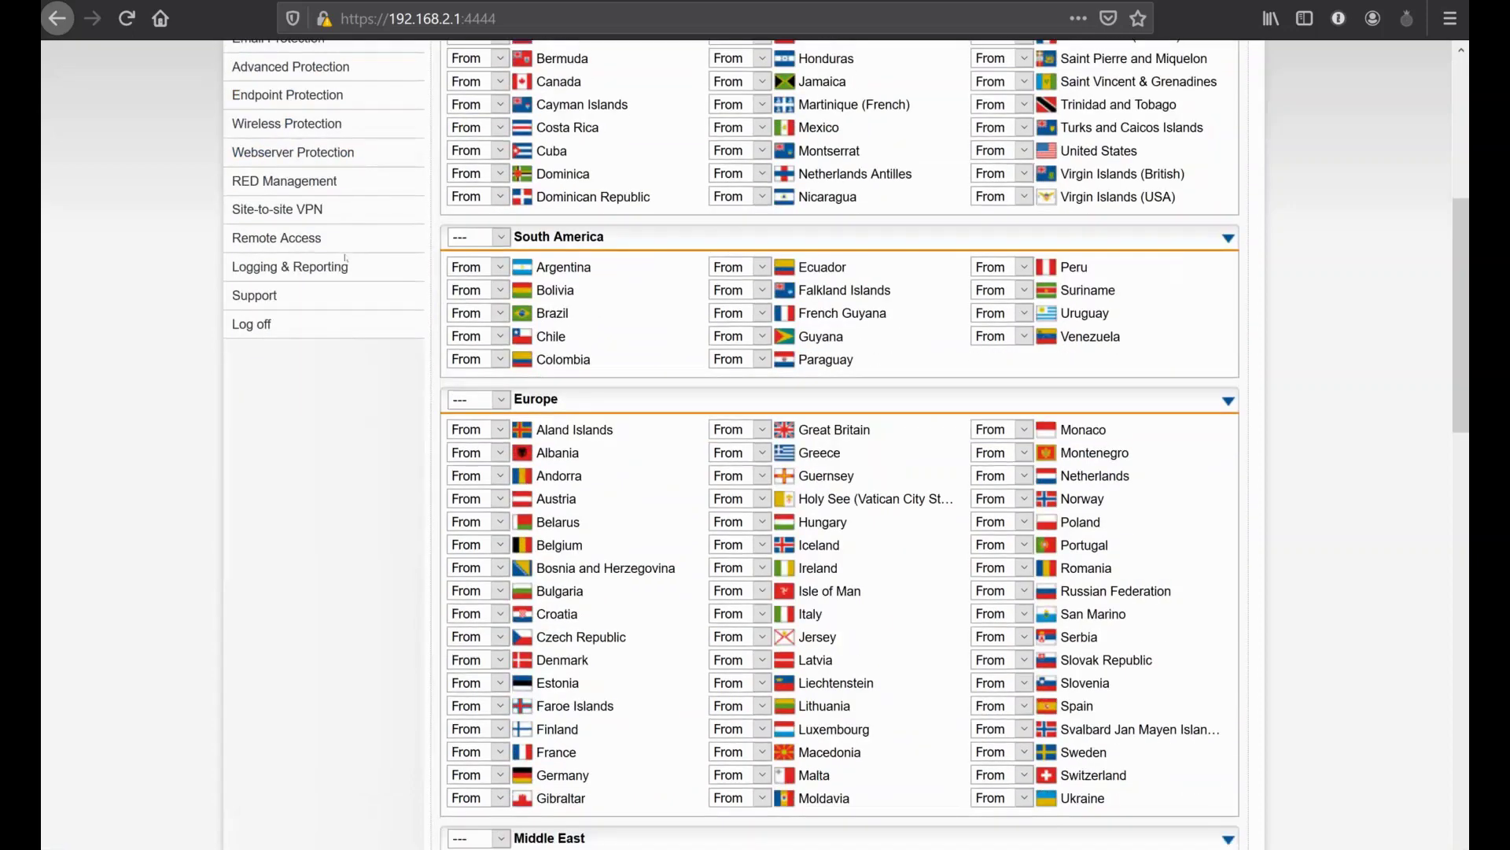
{"action": "scroll", "coordinate": [346, 257], "scroll_direction": "down", "scroll_amount": 6}
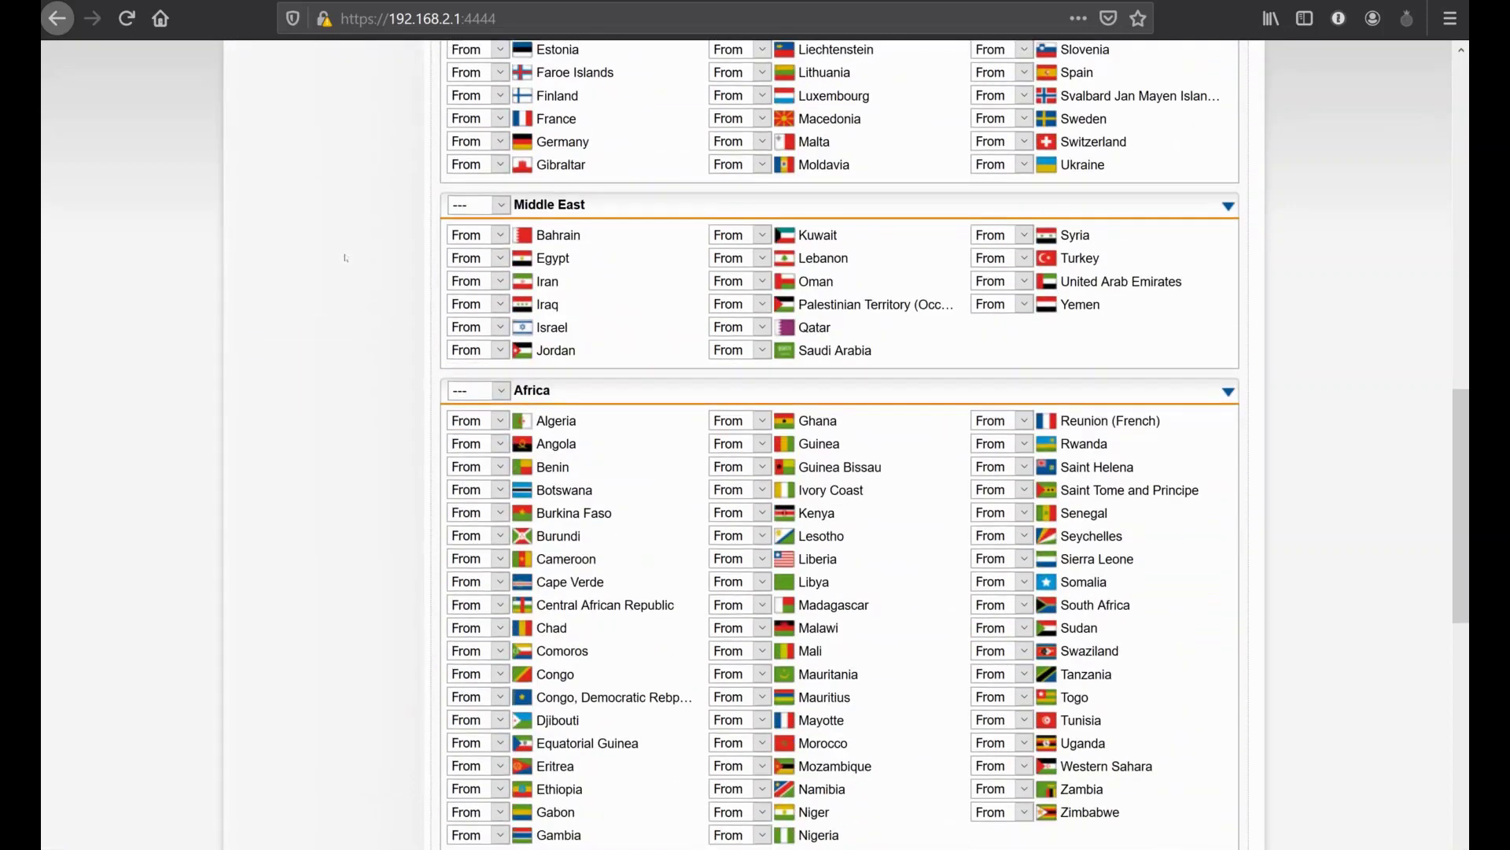
{"action": "scroll", "coordinate": [345, 257], "scroll_direction": "up", "scroll_amount": 12}
{"action": "scroll", "coordinate": [346, 257], "scroll_direction": "up", "scroll_amount": 2}
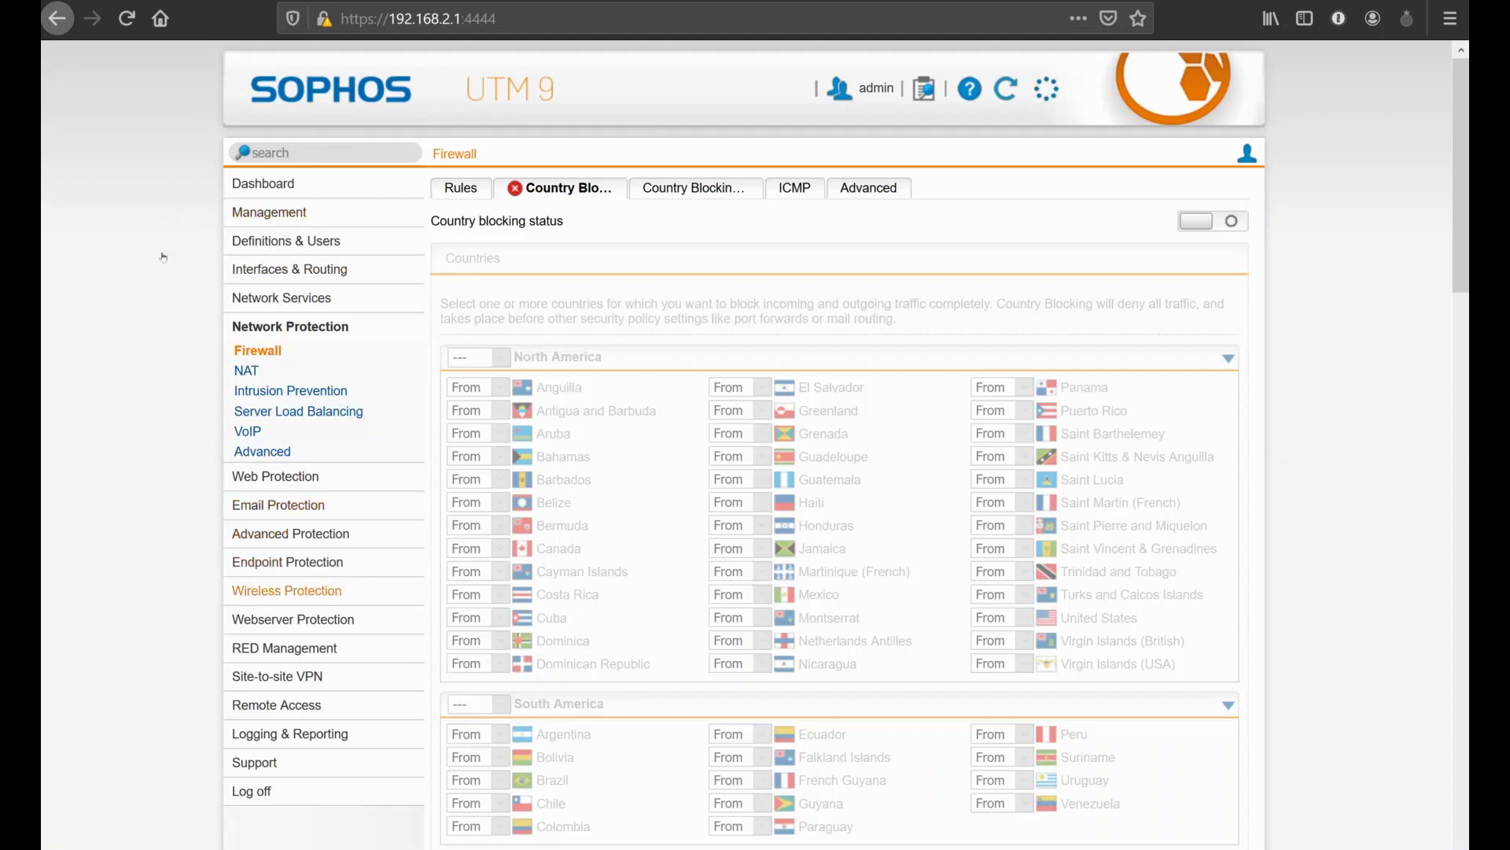
Start a new certificate named drive_lab in Webserver Protection's Certificate Management with Let's Encrypt as its method.
{"action": "left_click", "coordinate": [293, 619]}
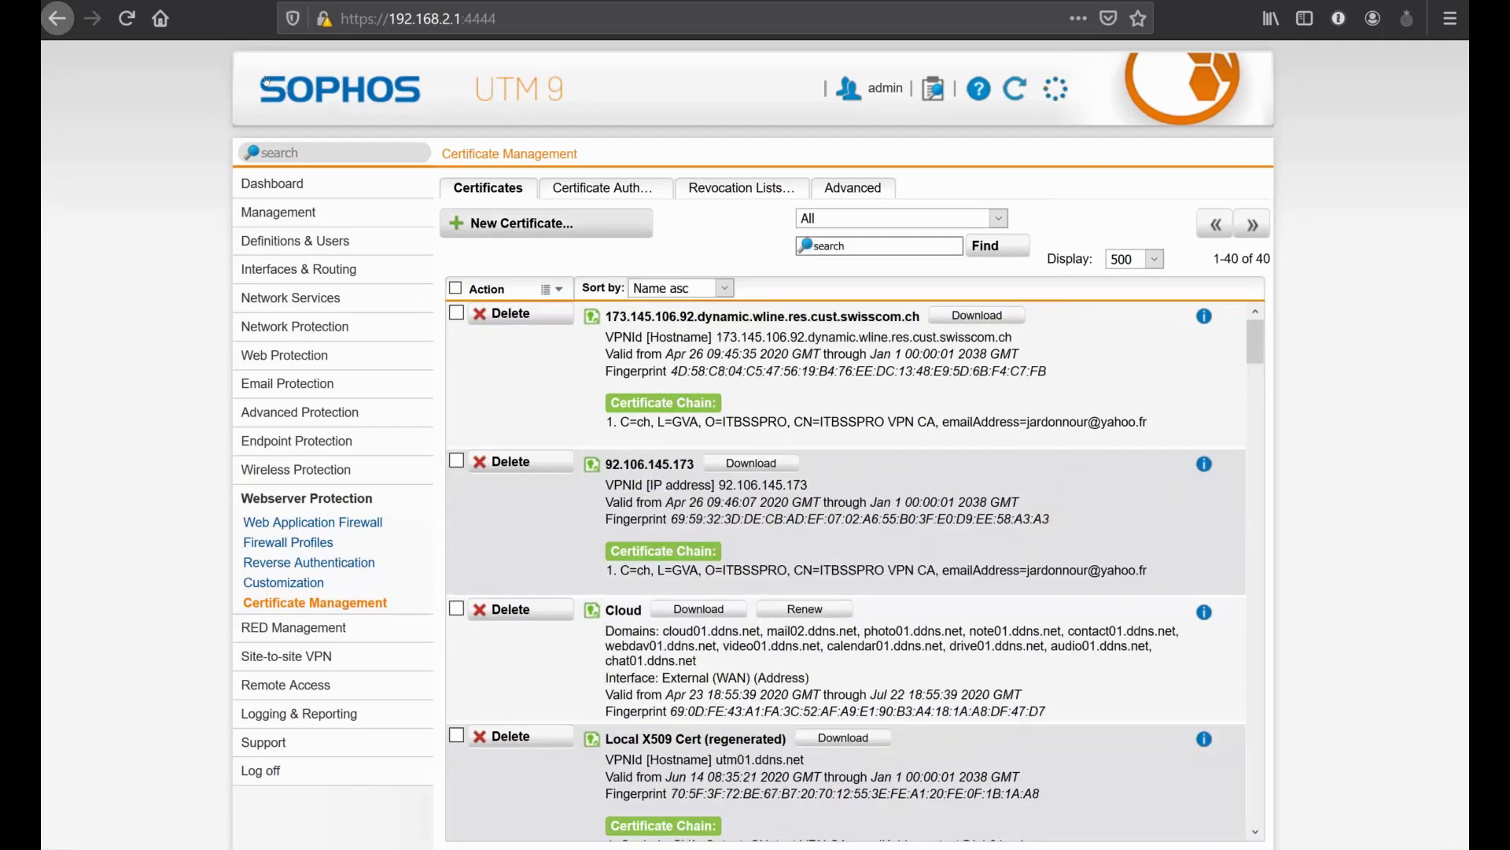
{"action": "left_click", "coordinate": [512, 222]}
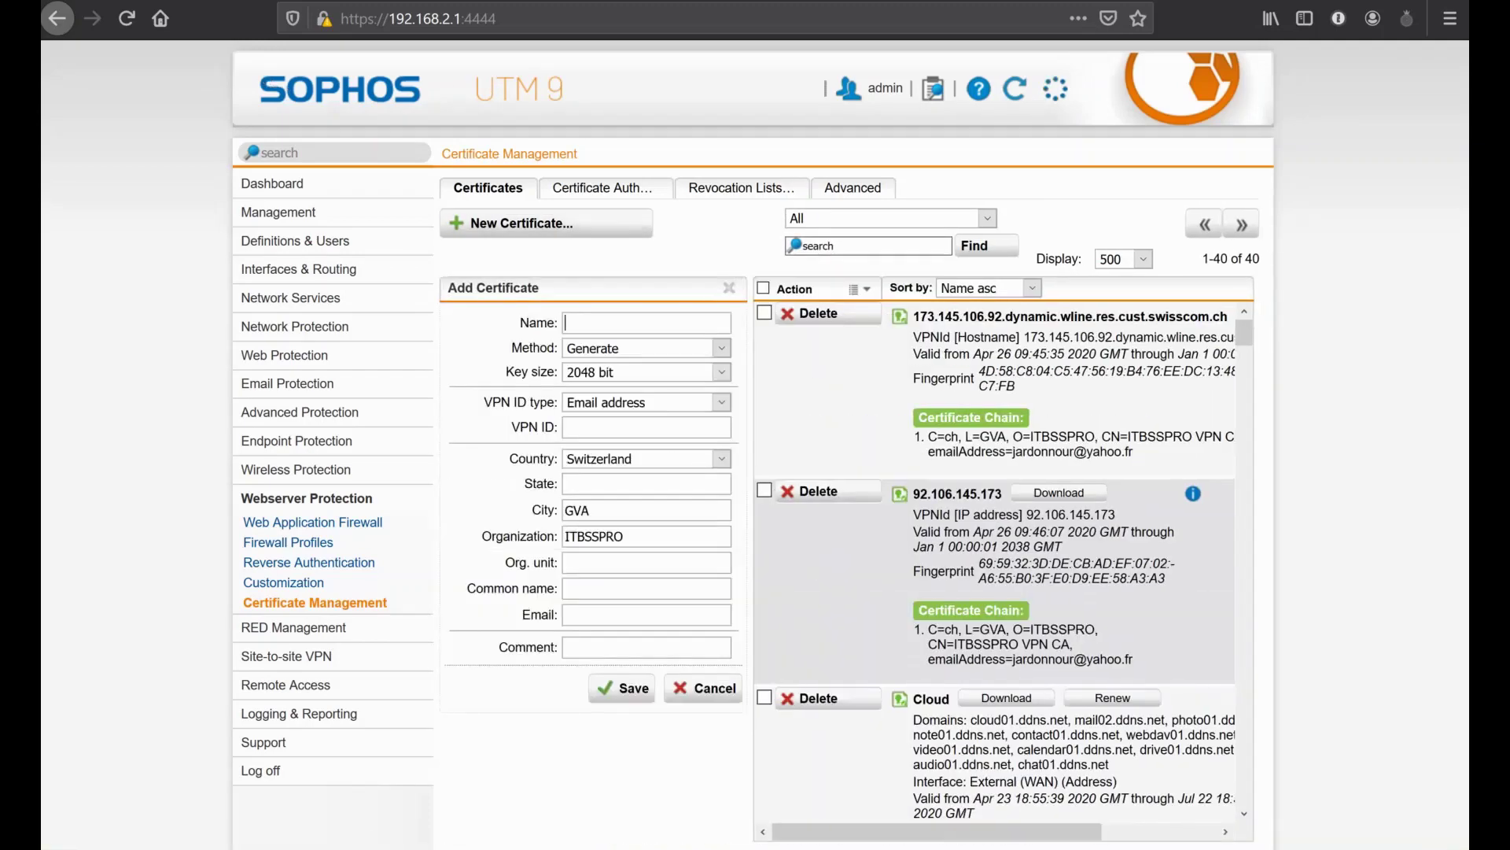
{"action": "type", "text": "drive_lab"}
{"action": "key", "text": "Tab"}
{"action": "key", "text": "alt+Down"}
{"action": "key", "text": "Down"}
{"action": "key", "text": "Down"}
{"action": "key", "text": "Return"}
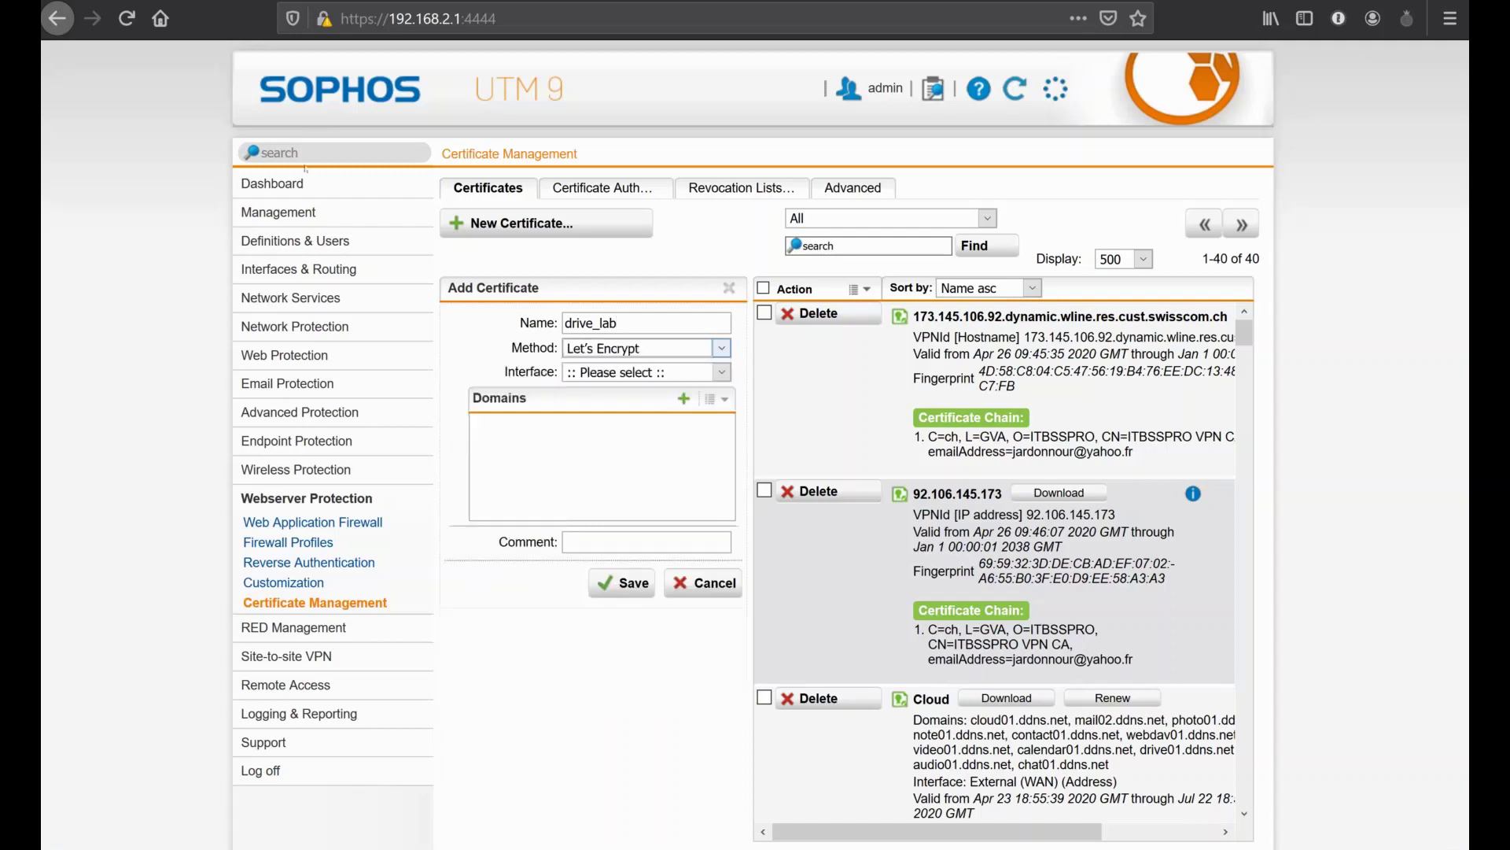
Set the certificate's interface to External (WAN) (Address).
{"action": "key", "text": "Tab"}
{"action": "key", "text": "alt+Down"}
{"action": "key", "text": "Down"}
{"action": "key", "text": "Down"}
{"action": "key", "text": "Down"}
{"action": "key", "text": "Down"}
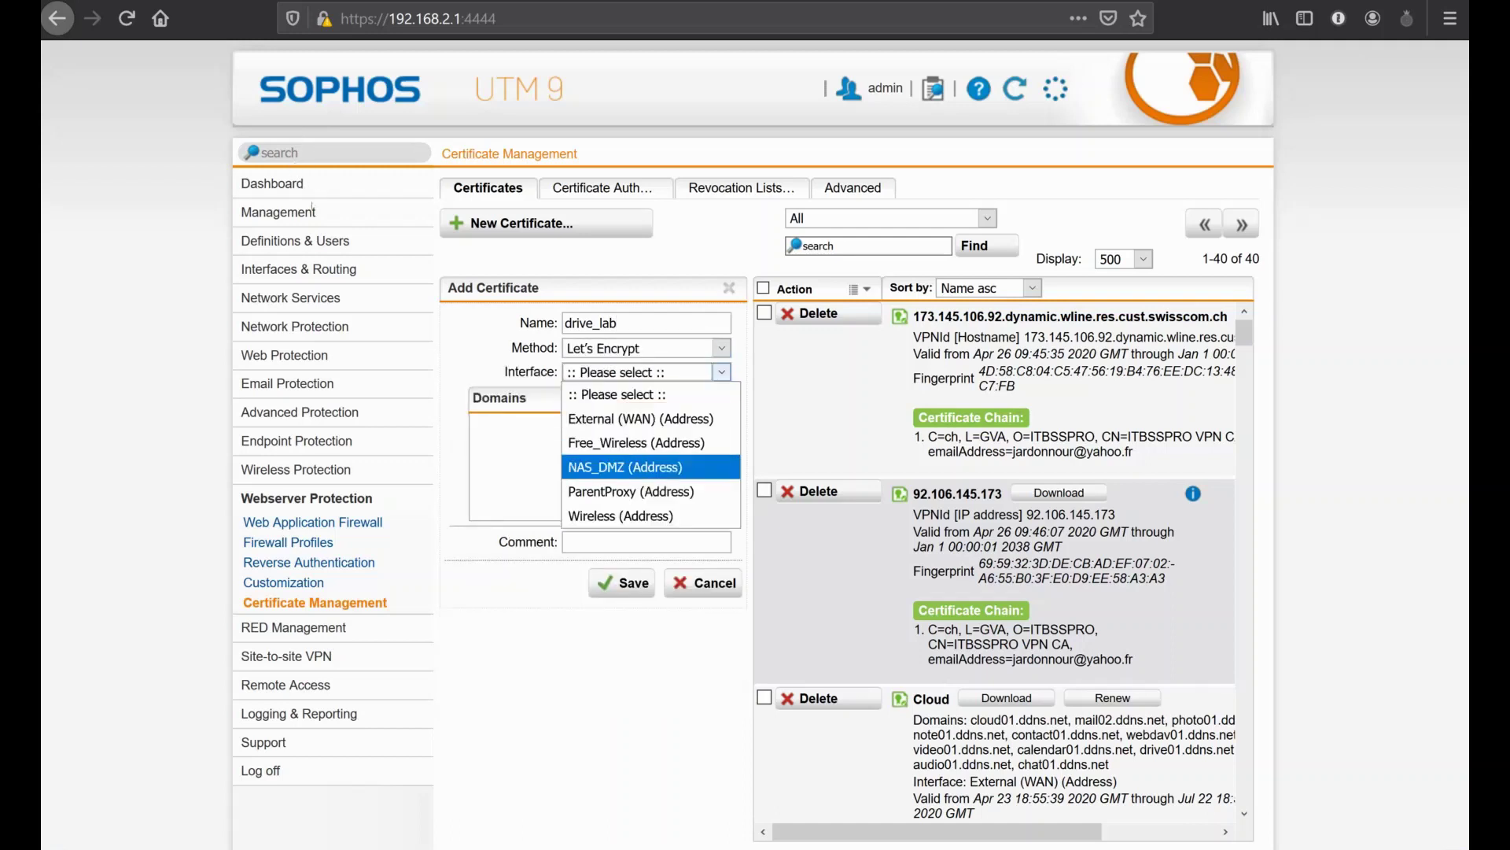
{"action": "key", "text": "Up"}
{"action": "key", "text": "Up"}
{"action": "key", "text": "Up"}
{"action": "key", "text": "Up"}
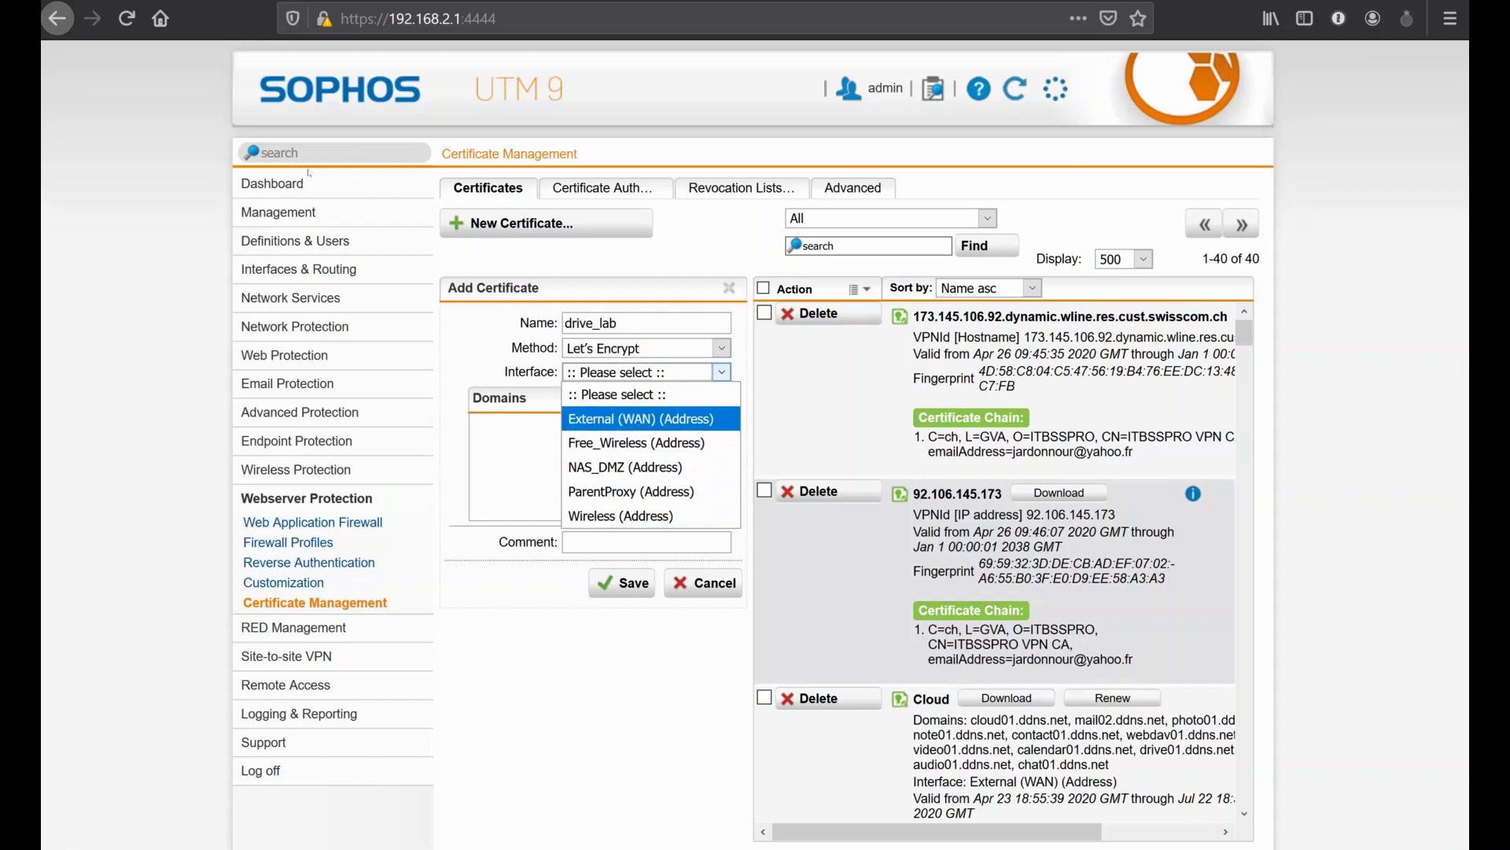
{"action": "key", "text": "Return"}
Add the domain drive.lab01.ovh to the certificate and save it.
{"action": "key", "text": "Tab"}
{"action": "key", "text": "Return"}
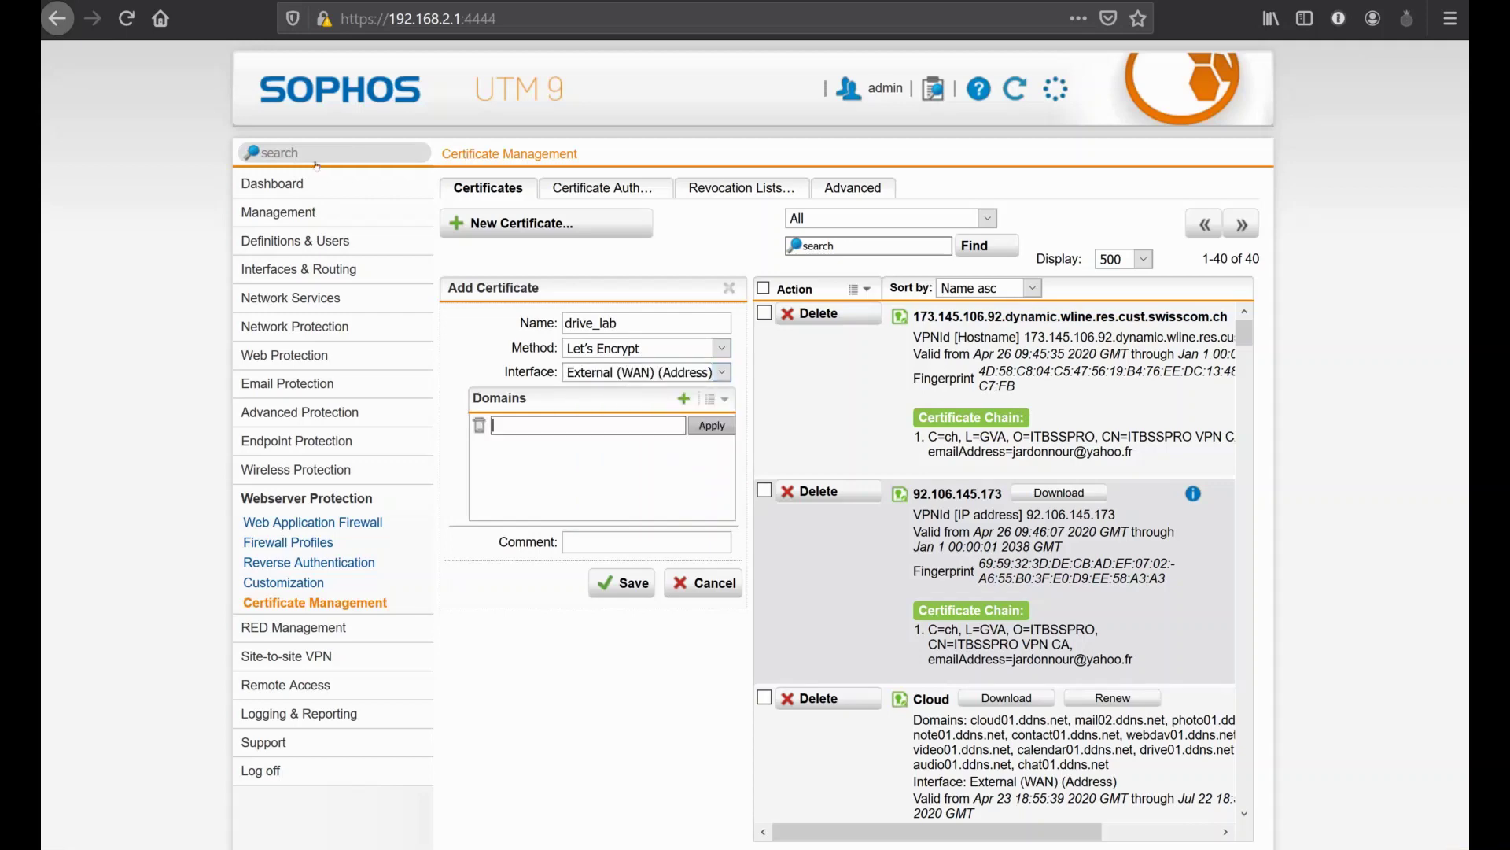
{"action": "type", "text": "drive.lab01.ovh"}
{"action": "key", "text": "Return"}
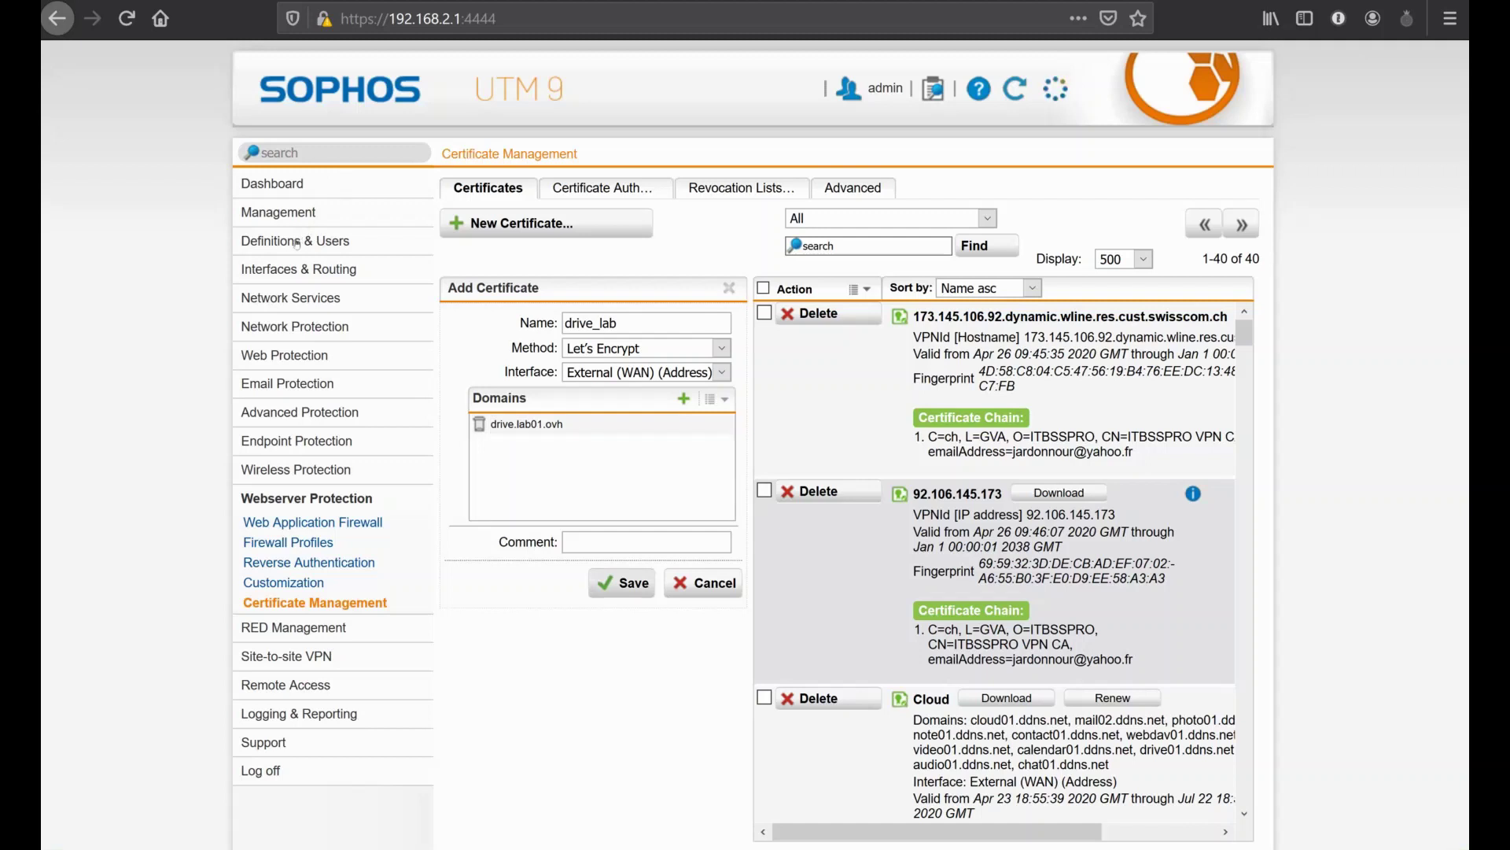
{"action": "key", "text": "Return"}
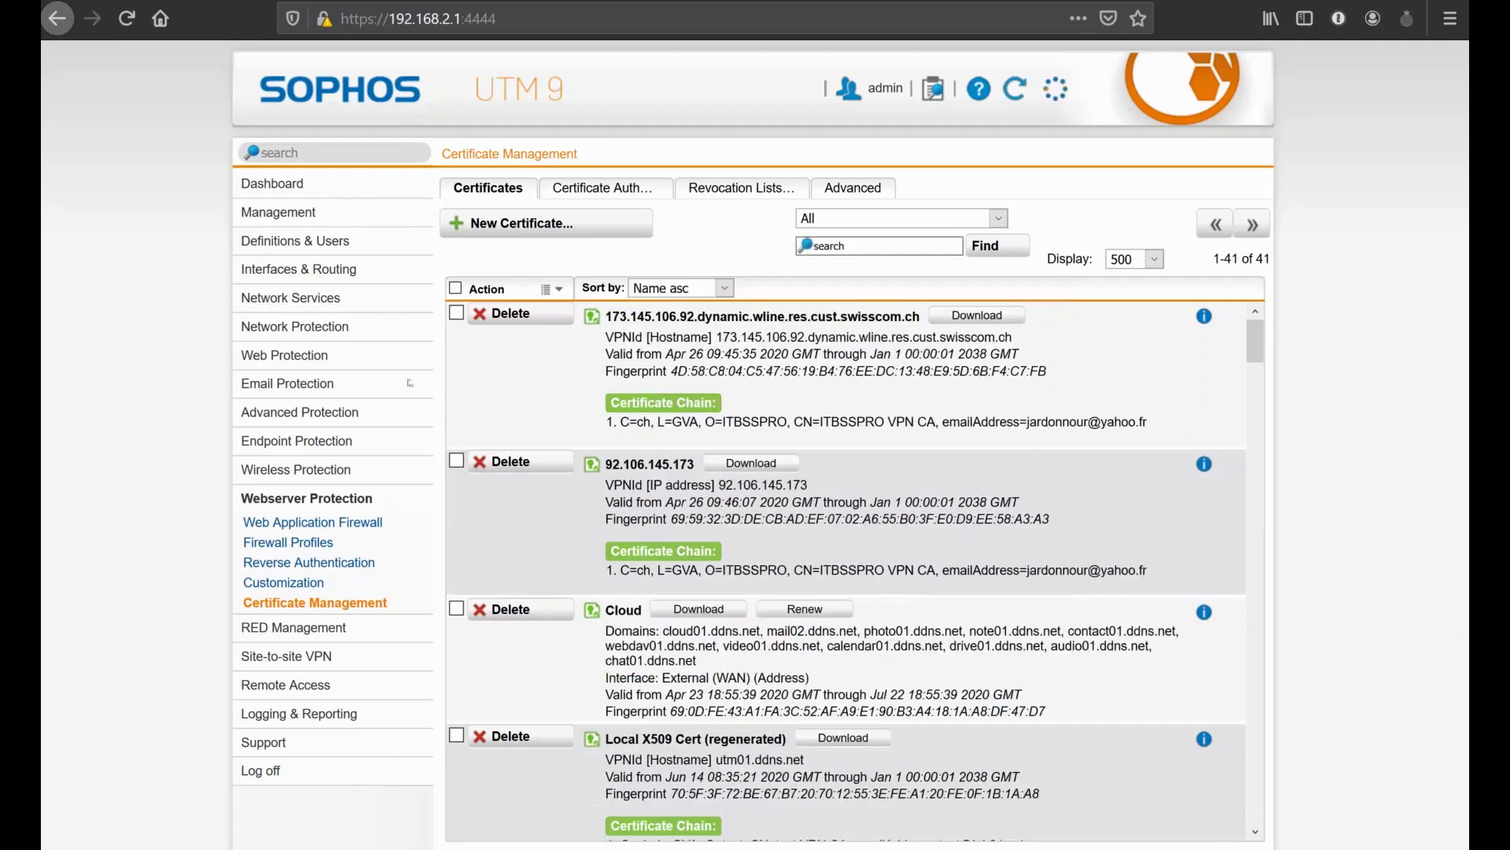
Switch to PowerPoint to check the Reverse Proxy Setup checklist, and return to the Real Webservers list in Sophos UTM.
{"action": "key", "text": "alt+Tab"}
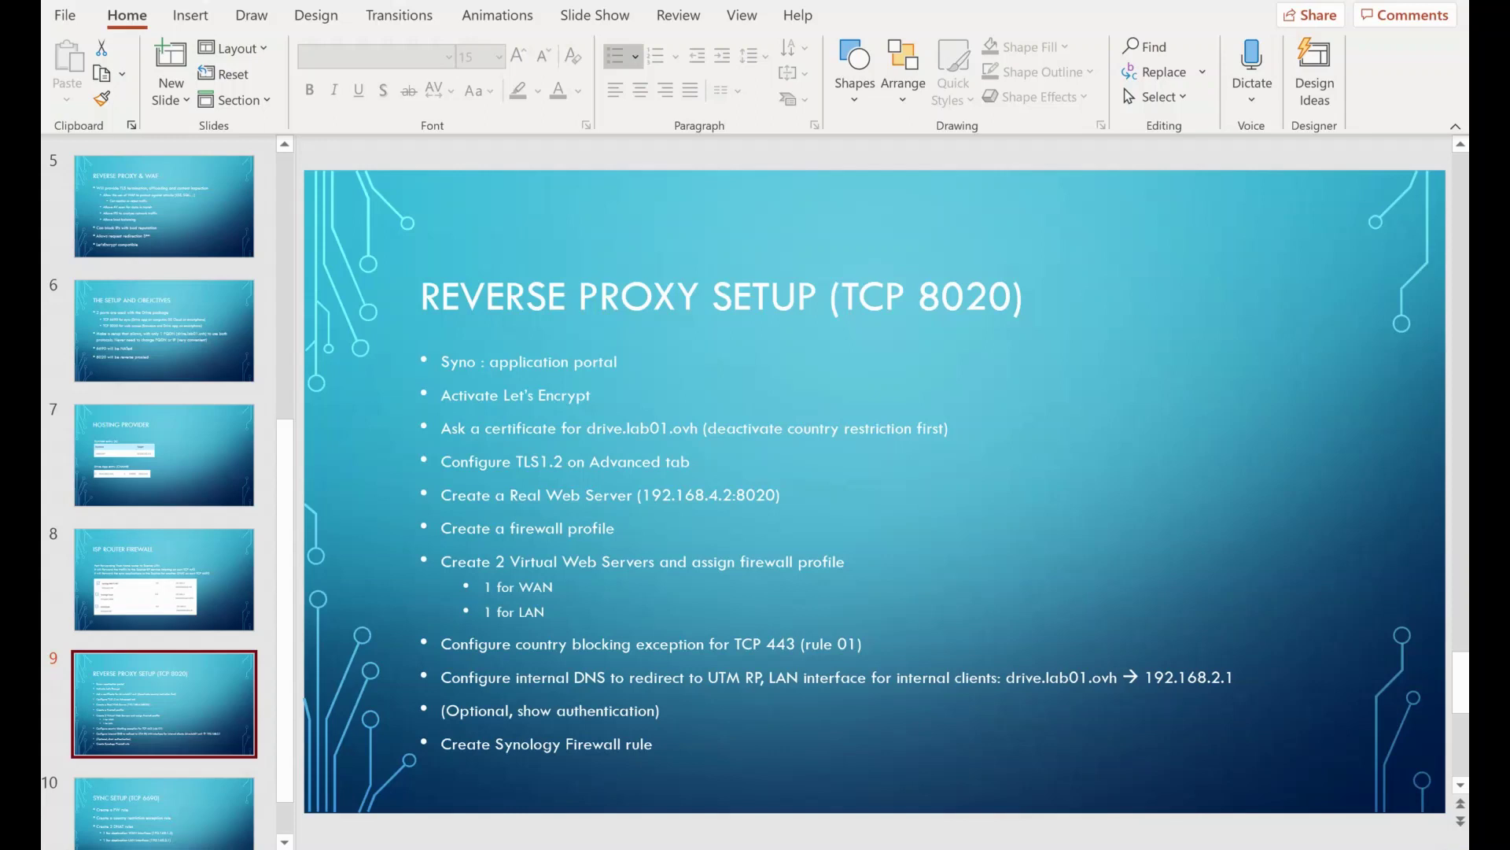
{"action": "key", "text": "alt+Tab"}
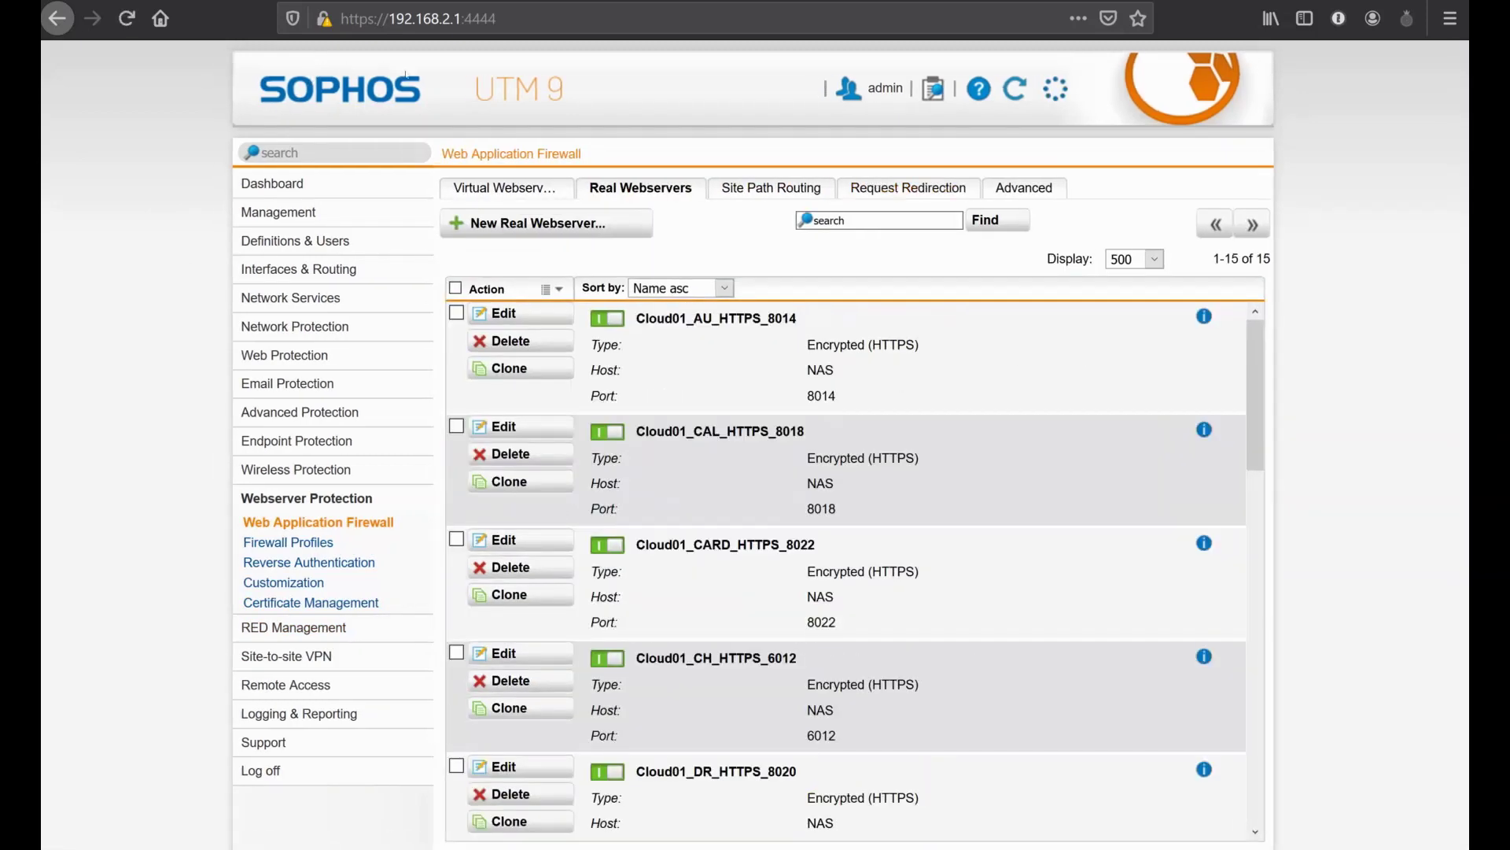
Search the real webservers for dr, open Cloud01_DR_HTTPS_8020 for editing and expand its advanced settings.
{"action": "left_click", "coordinate": [815, 220]}
{"action": "type", "text": "drive"}
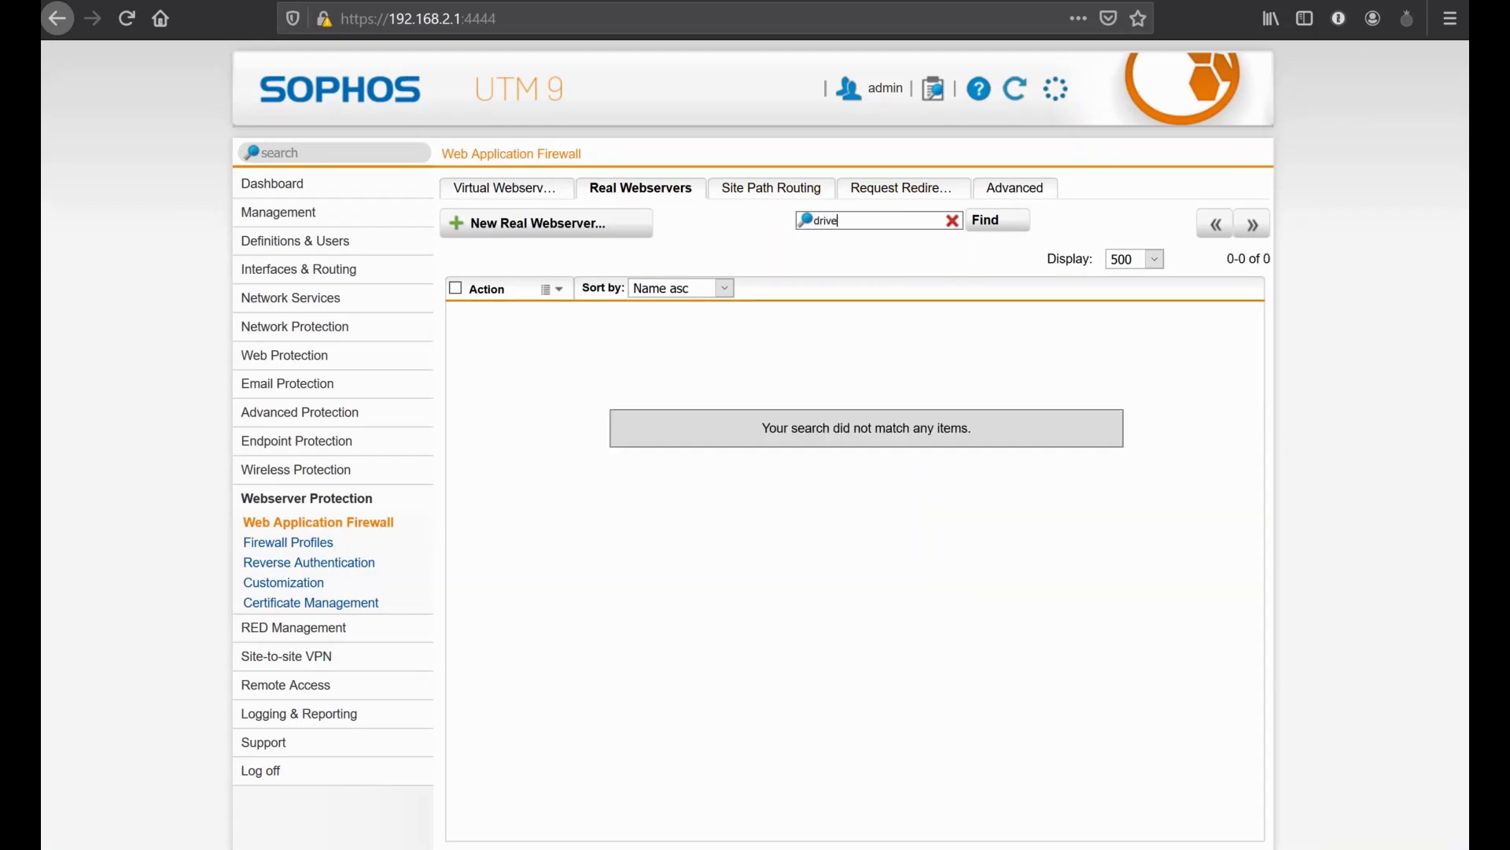
{"action": "key", "text": "BackSpace"}
{"action": "key", "text": "BackSpace"}
{"action": "key", "text": "Return"}
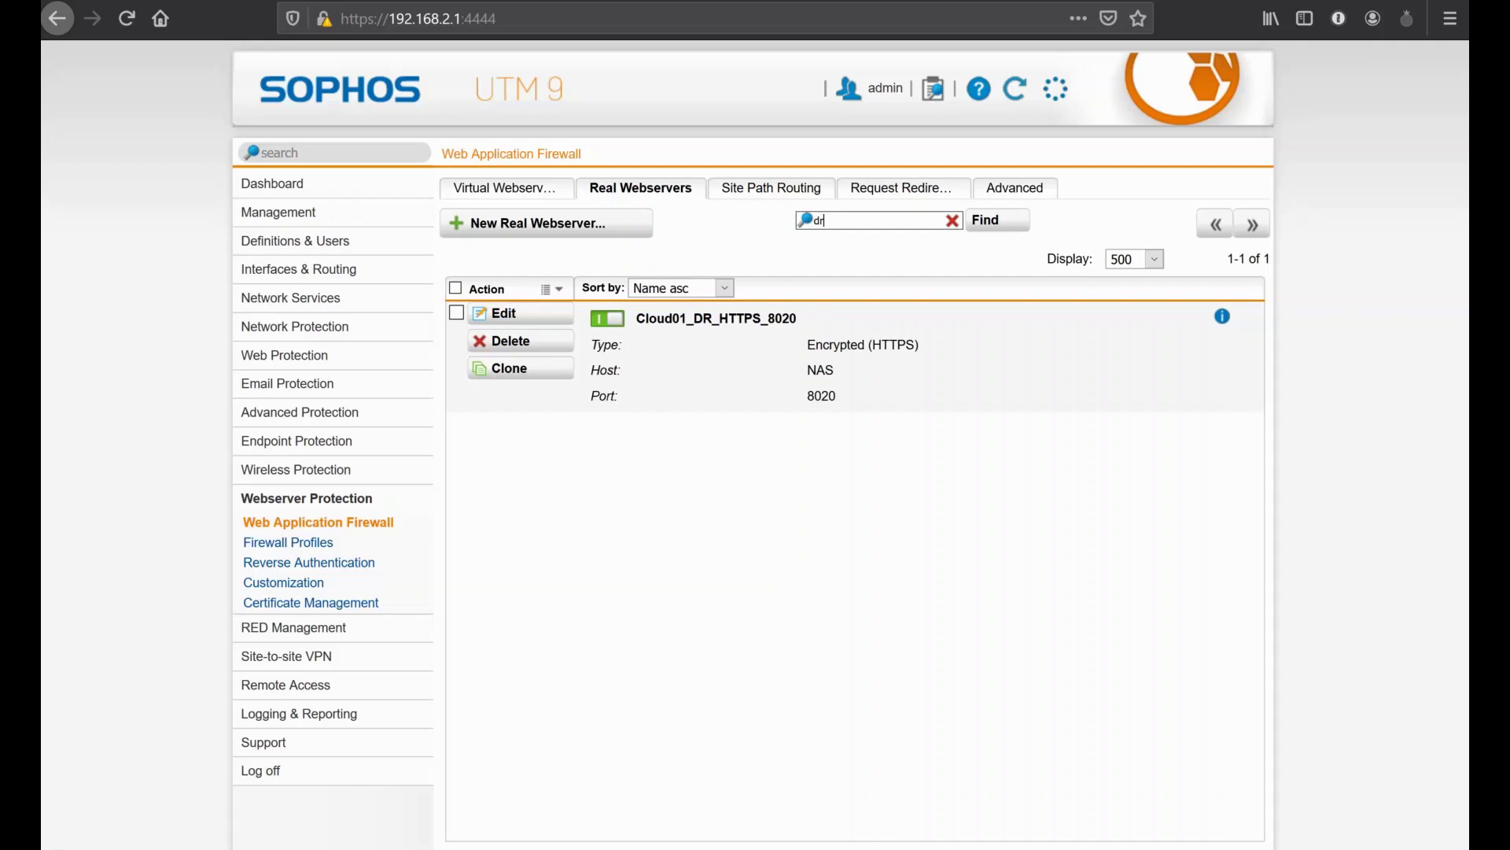
{"action": "left_click", "coordinate": [504, 313]}
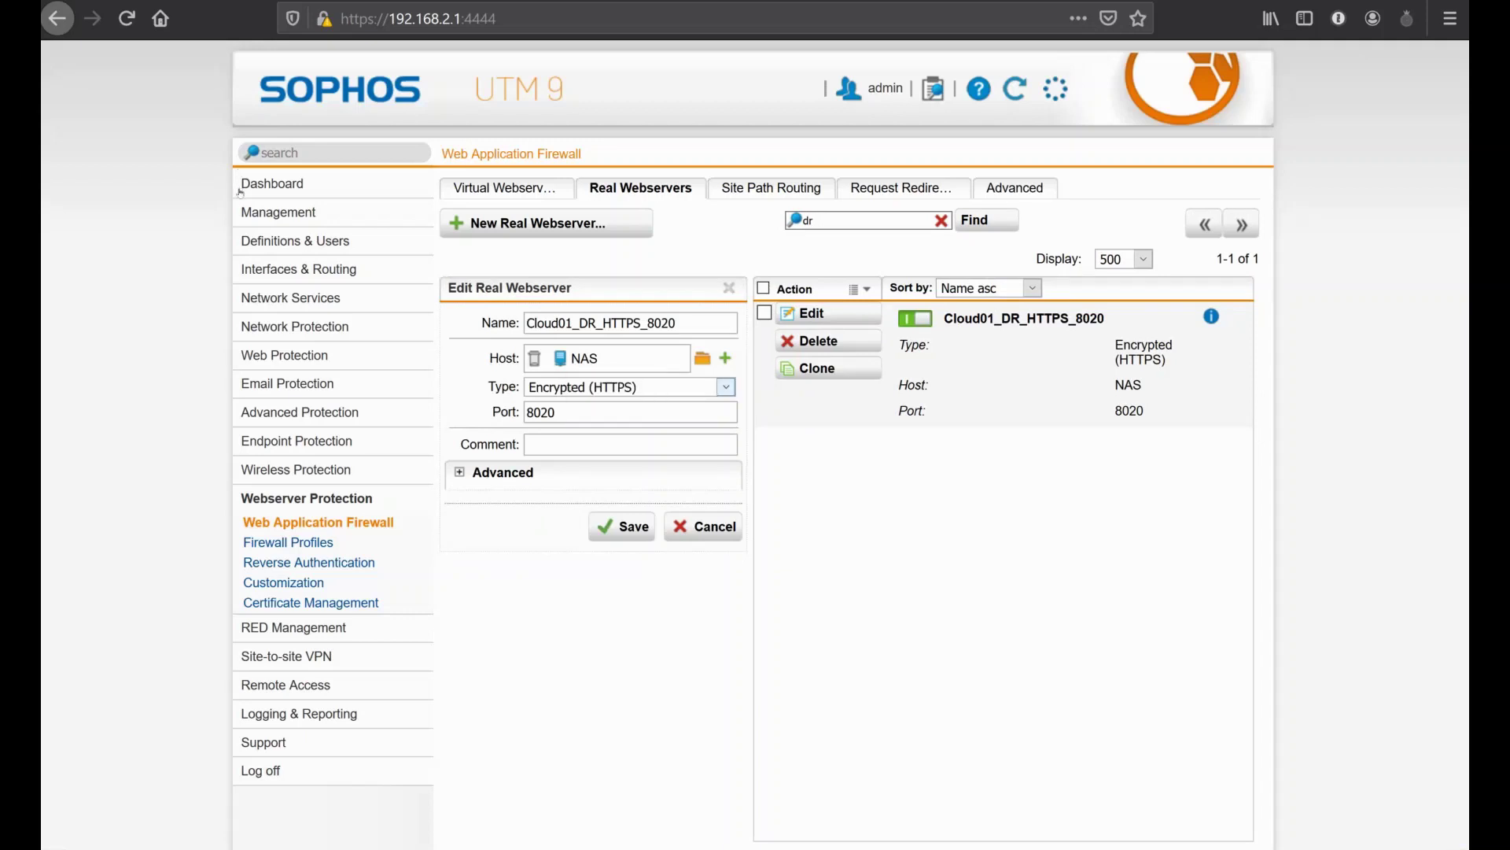
{"action": "left_click", "coordinate": [473, 472]}
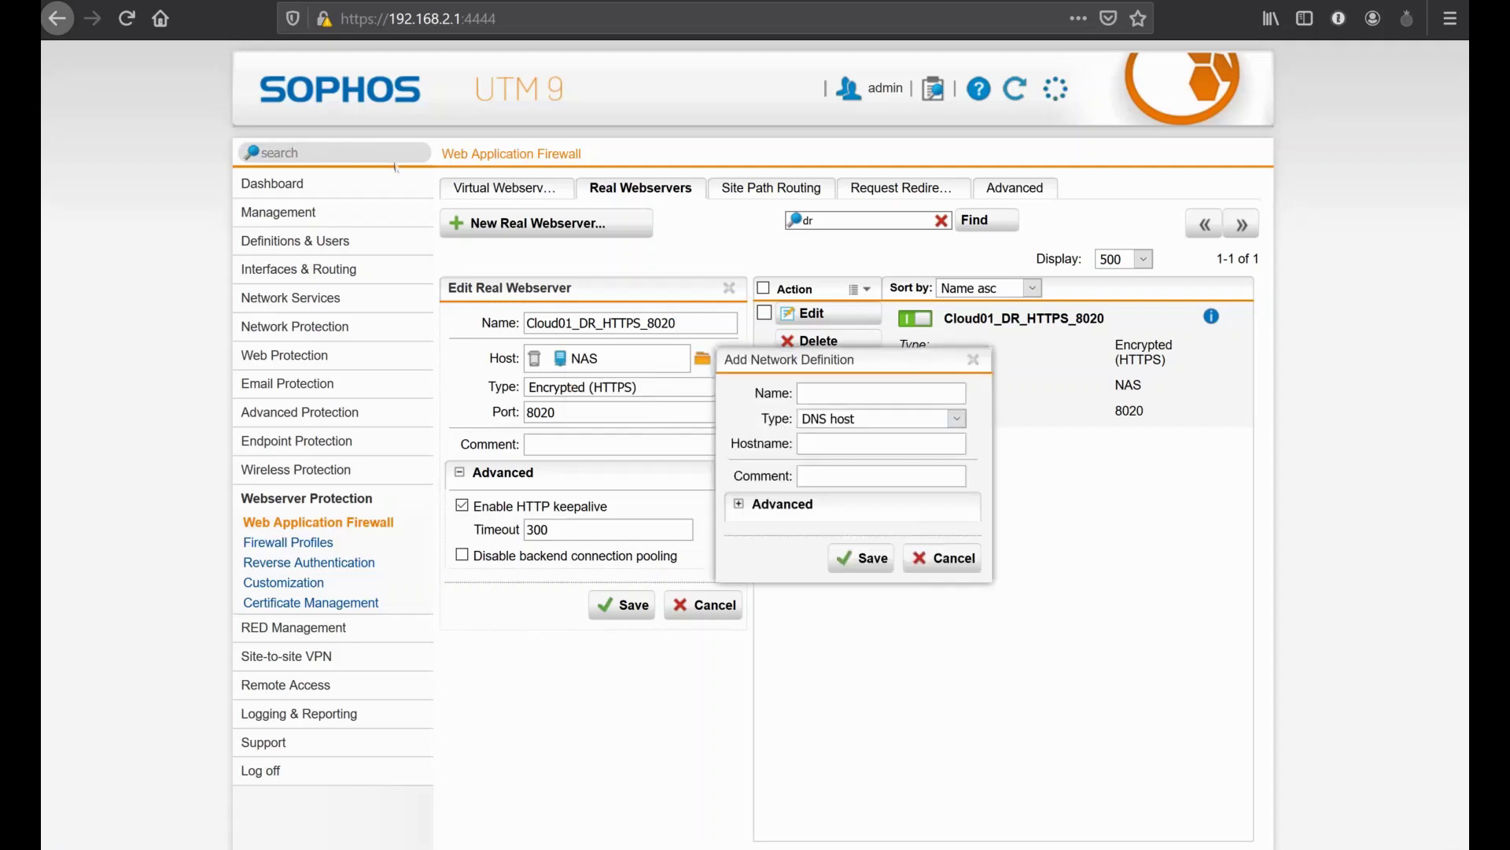
{"action": "key", "text": "alt+Down"}
{"action": "key", "text": "Down"}
{"action": "key", "text": "Down"}
{"action": "key", "text": "Return"}
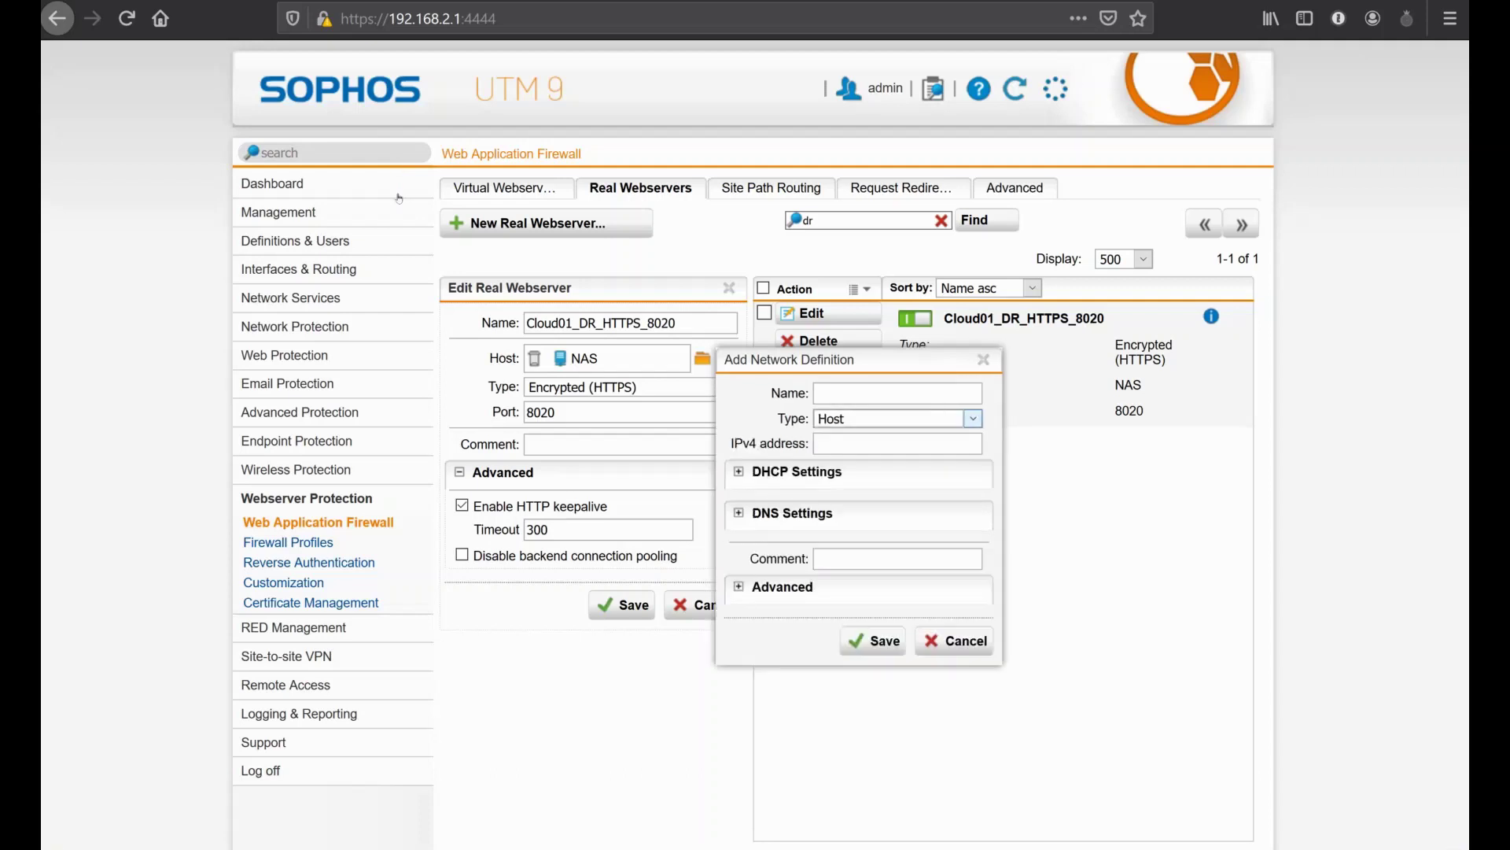
{"action": "key", "text": "shift+Tab"}
{"action": "type", "text": "NAS"}
{"action": "key", "text": "Tab"}
{"action": "key", "text": "Tab"}
{"action": "key", "text": "Tab"}
{"action": "key", "text": "Return"}
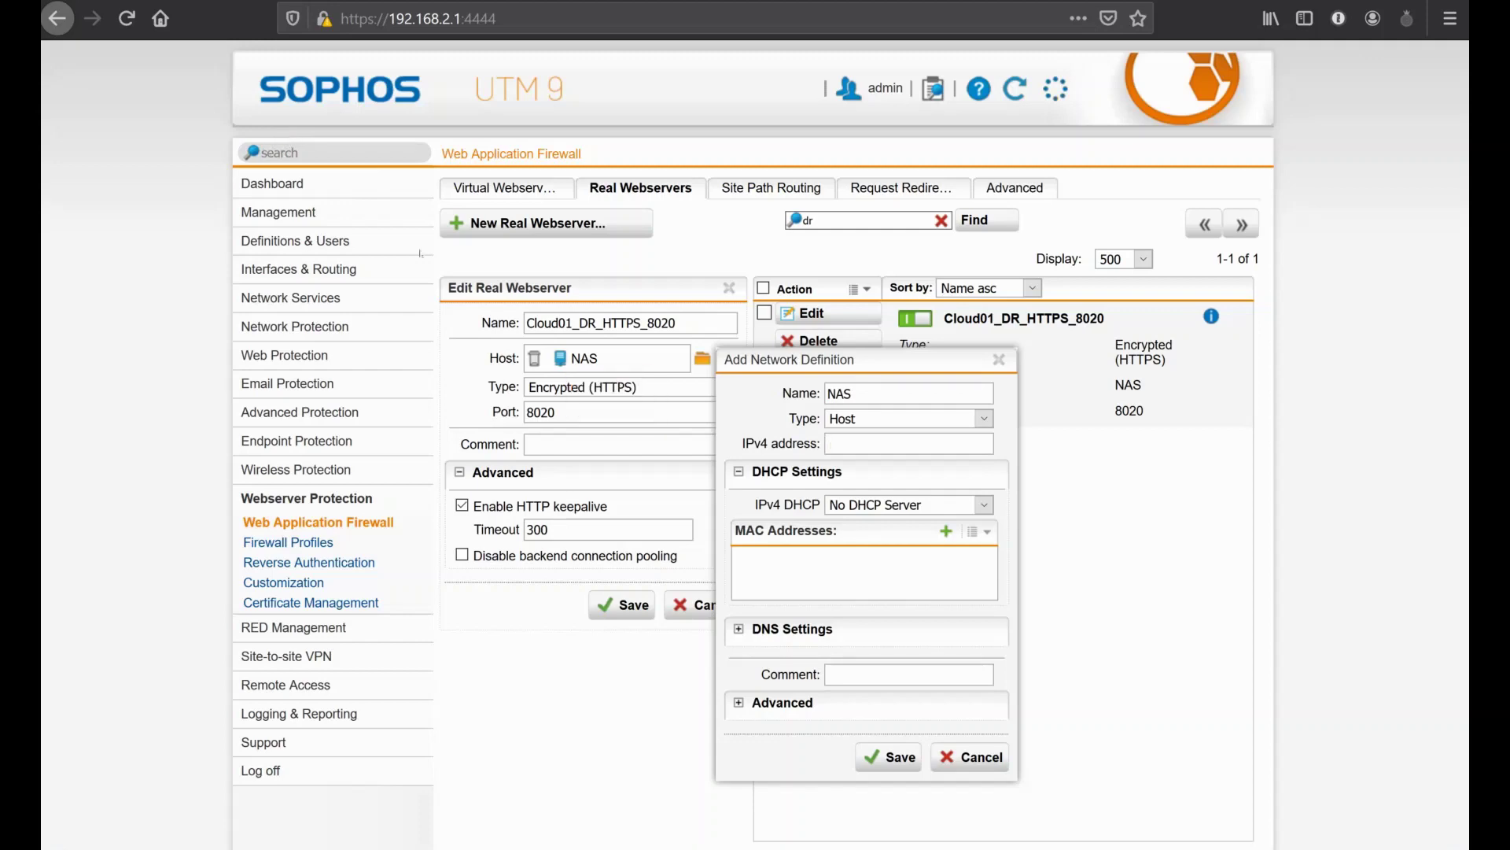
{"action": "key", "text": "Escape"}
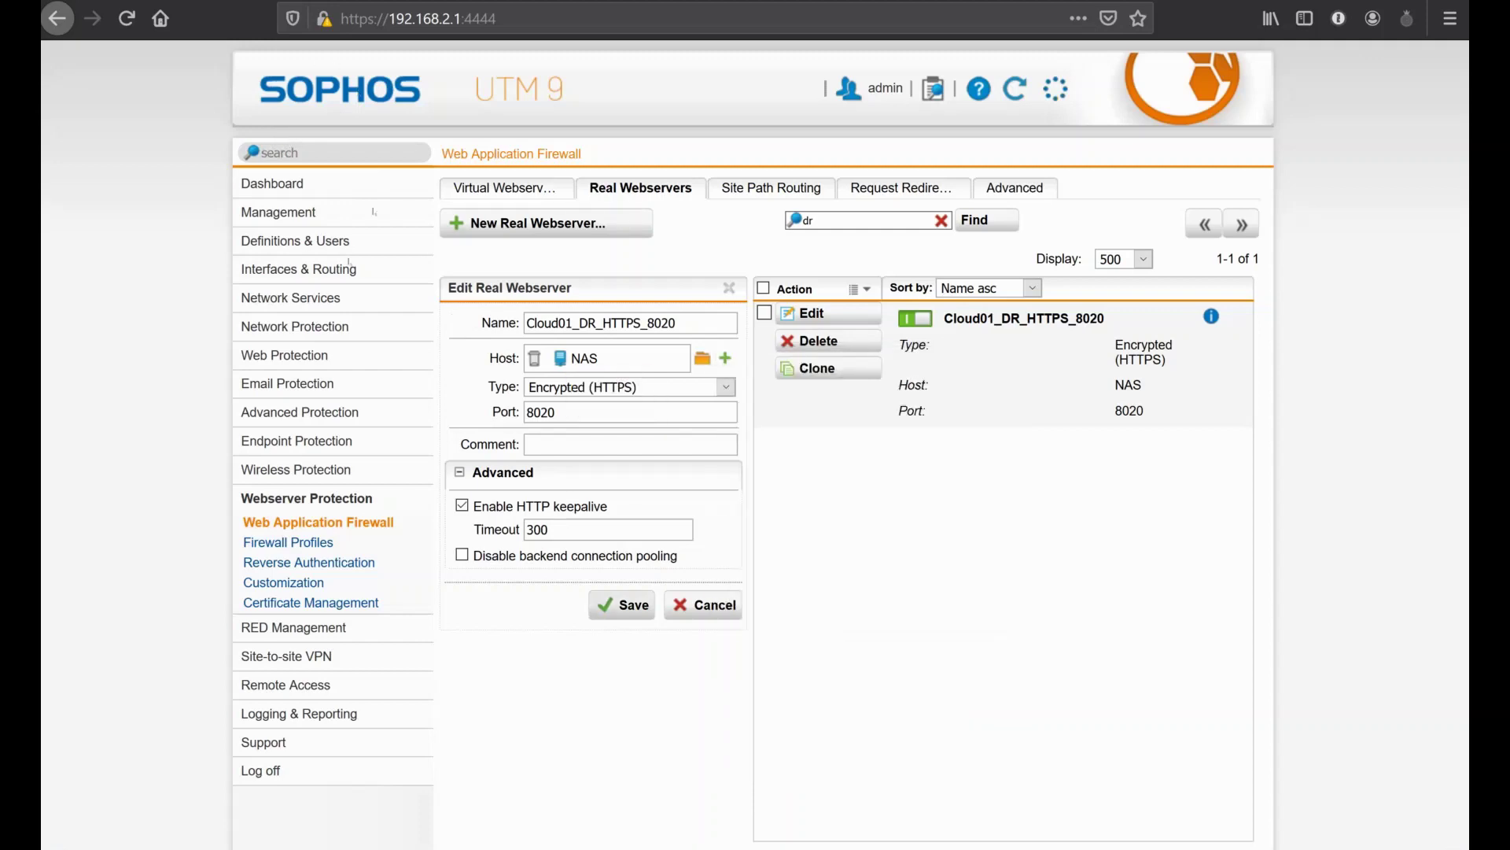
Review the type options of the real webserver Cloud01_DR_HTTPS_8020 and close it without saving.
{"action": "key", "text": "alt+Down"}
{"action": "key", "text": "Up"}
{"action": "key", "text": "Down"}
{"action": "key", "text": "Return"}
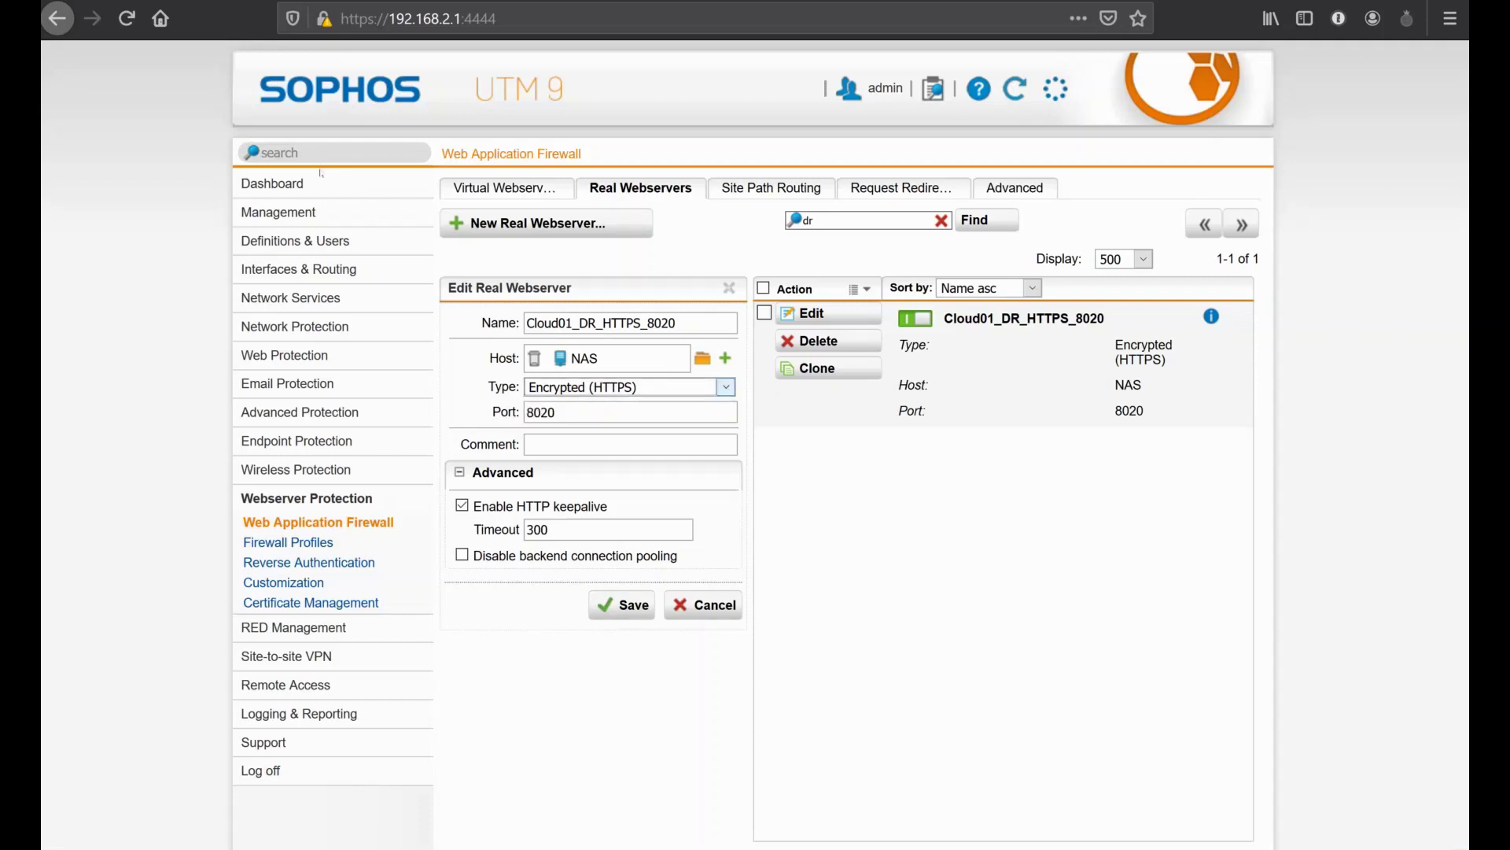
{"action": "key", "text": "Escape"}
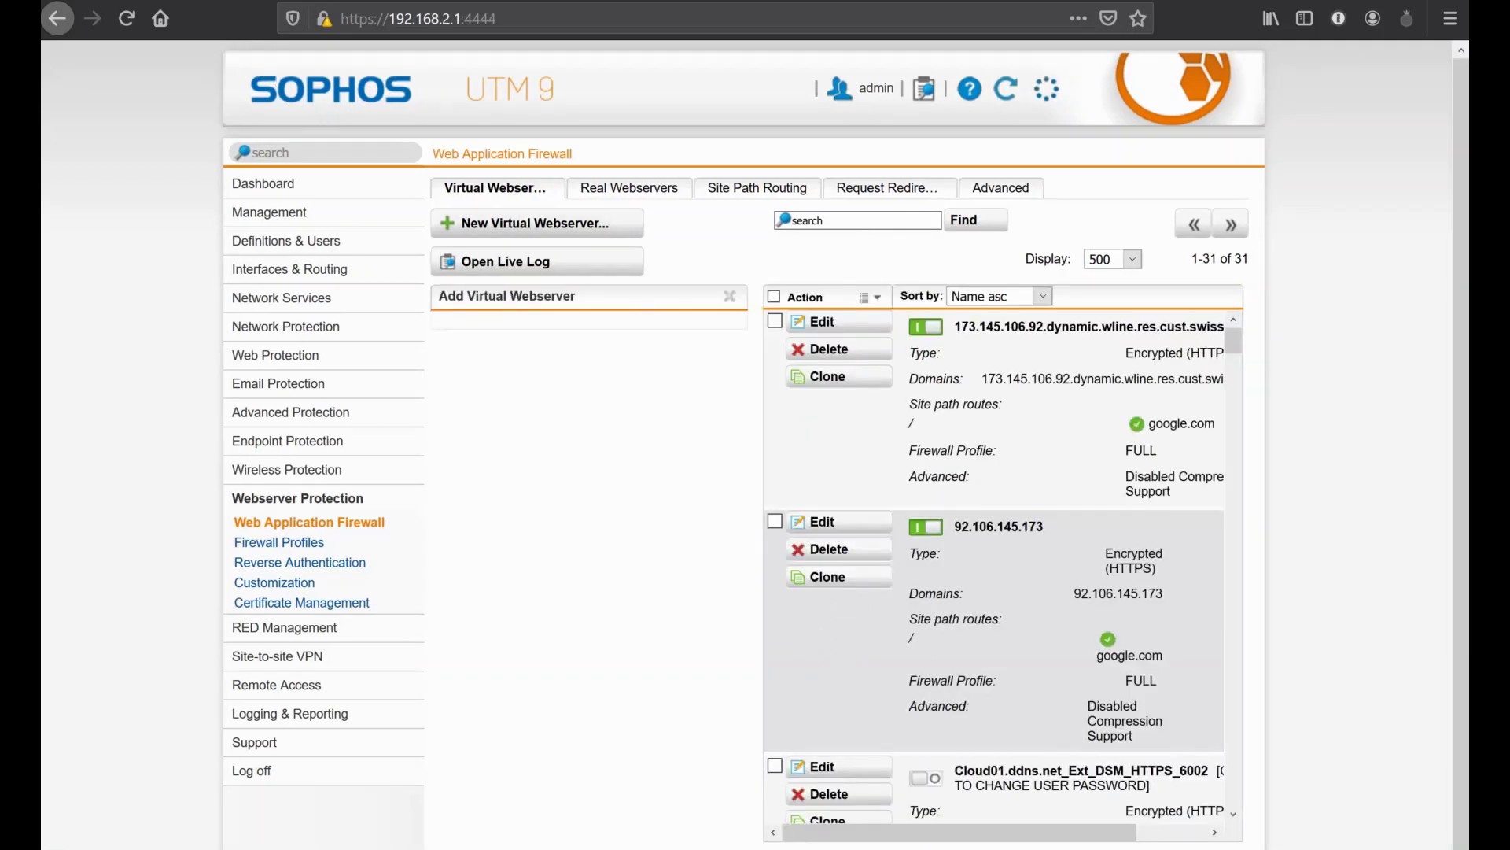
Start a new virtual webserver named lab01_drive.
{"action": "type", "text": "lab"}
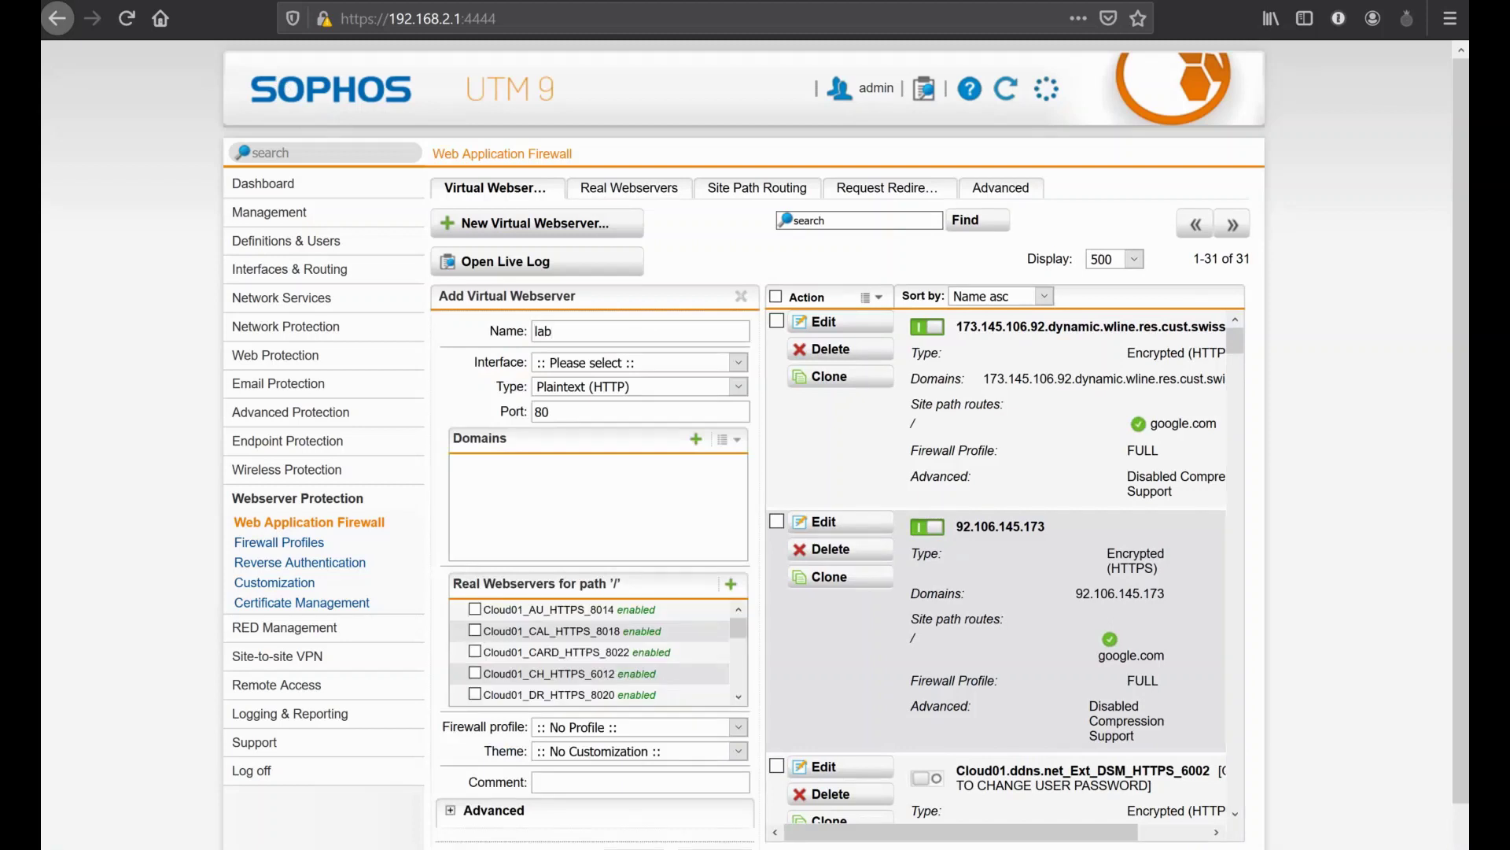
{"action": "type", "text": "01_drive"}
{"action": "key", "text": "Tab"}
Set the new virtual webserver's interface to Wireless (Address).
{"action": "key", "text": "alt+Down"}
{"action": "key", "text": "Down"}
{"action": "key", "text": "Down"}
{"action": "key", "text": "Down"}
{"action": "key", "text": "Down"}
{"action": "key", "text": "Down"}
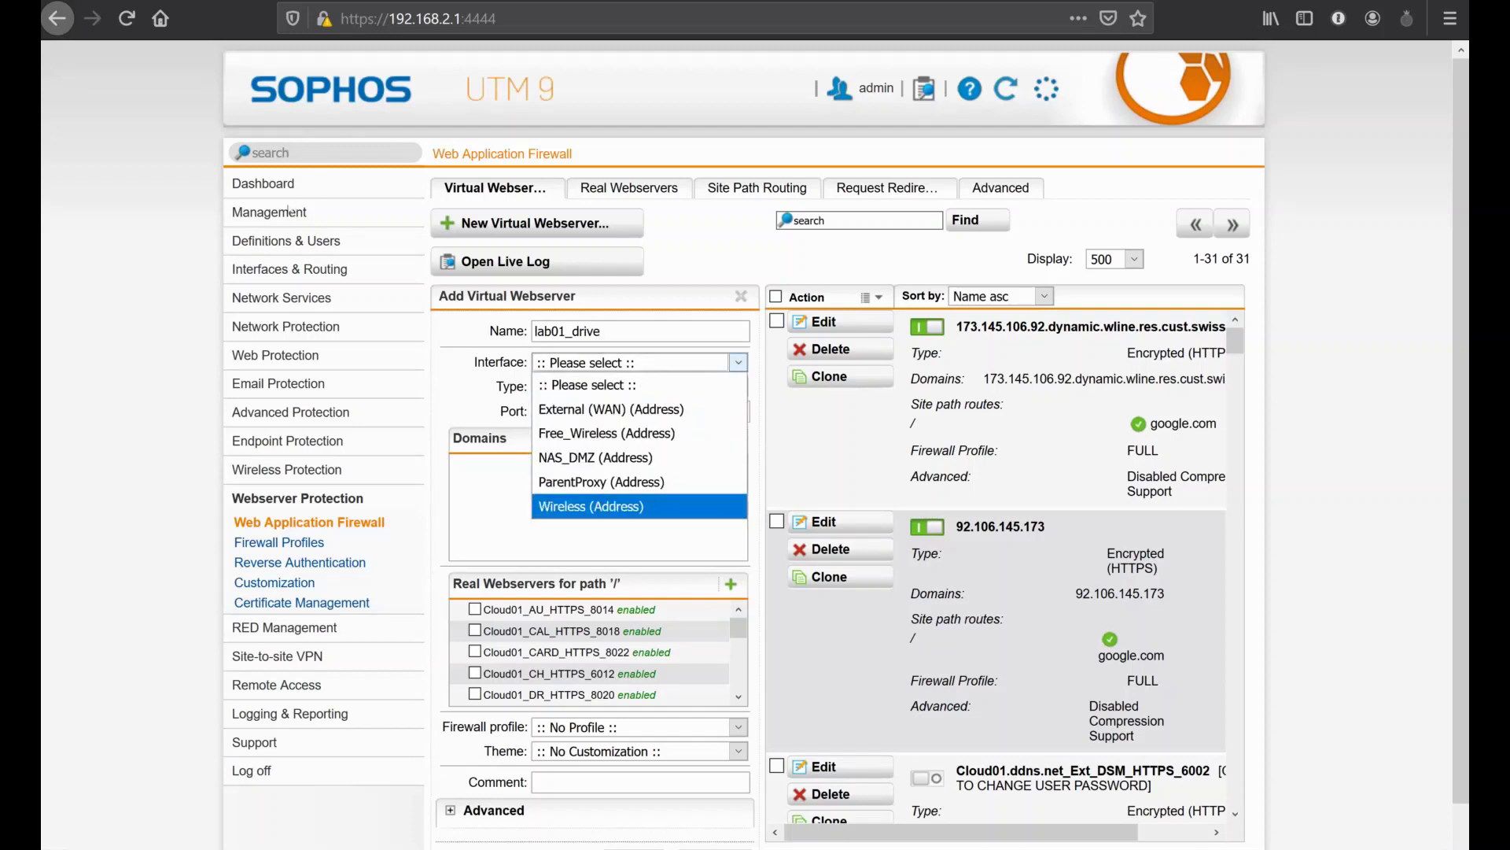
{"action": "key", "text": "Up"}
{"action": "key", "text": "Up"}
{"action": "key", "text": "Up"}
{"action": "key", "text": "Up"}
{"action": "key", "text": "Up"}
{"action": "key", "text": "Down"}
{"action": "key", "text": "Down"}
{"action": "key", "text": "Down"}
{"action": "key", "text": "Down"}
{"action": "key", "text": "Up"}
{"action": "key", "text": "Up"}
{"action": "key", "text": "Up"}
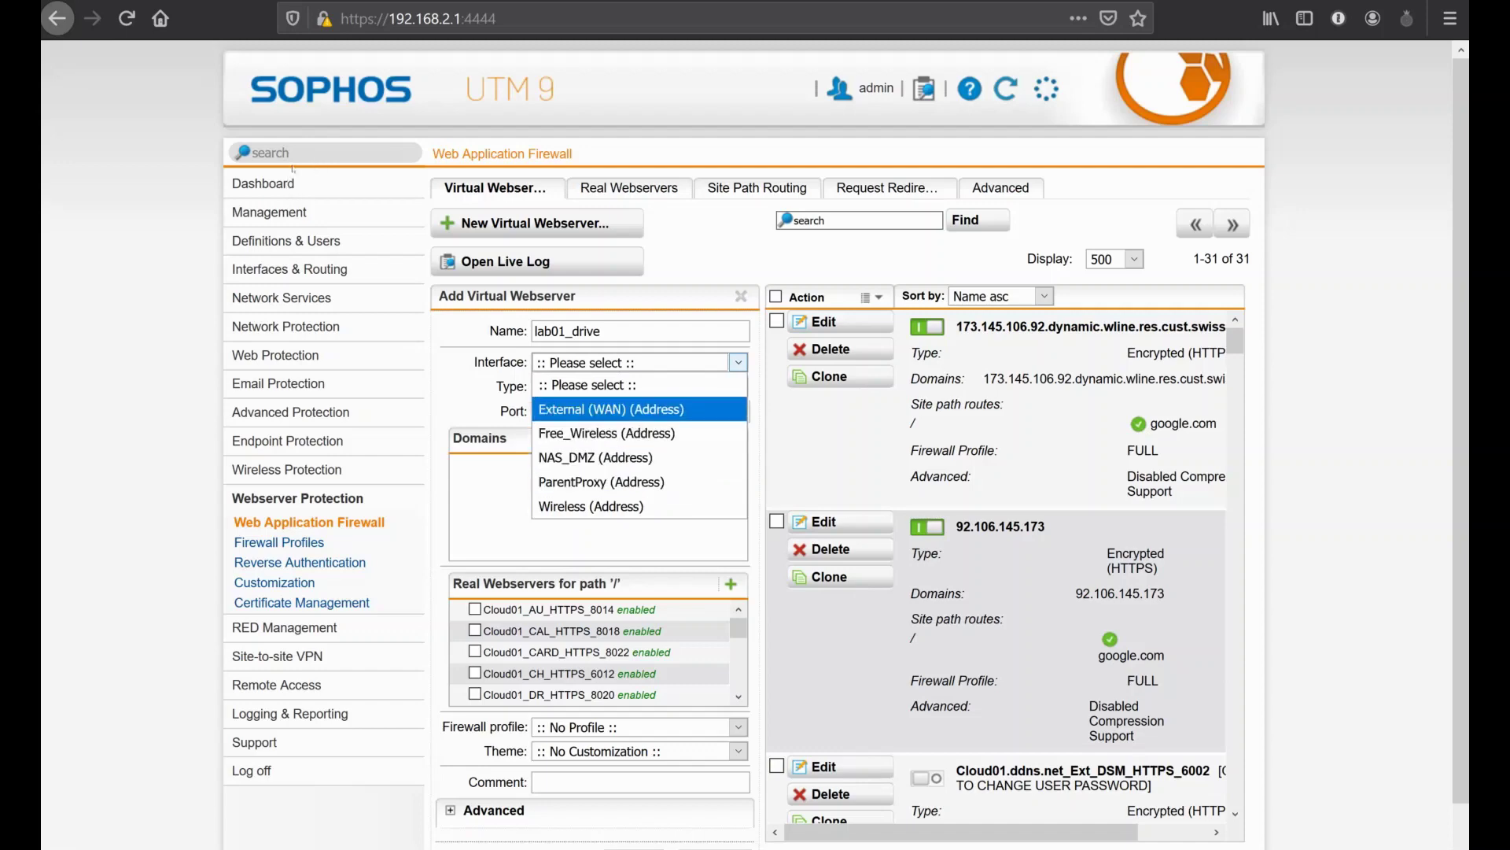
{"action": "key", "text": "Down"}
{"action": "key", "text": "Down"}
{"action": "key", "text": "Down"}
{"action": "key", "text": "Down"}
{"action": "key", "text": "Return"}
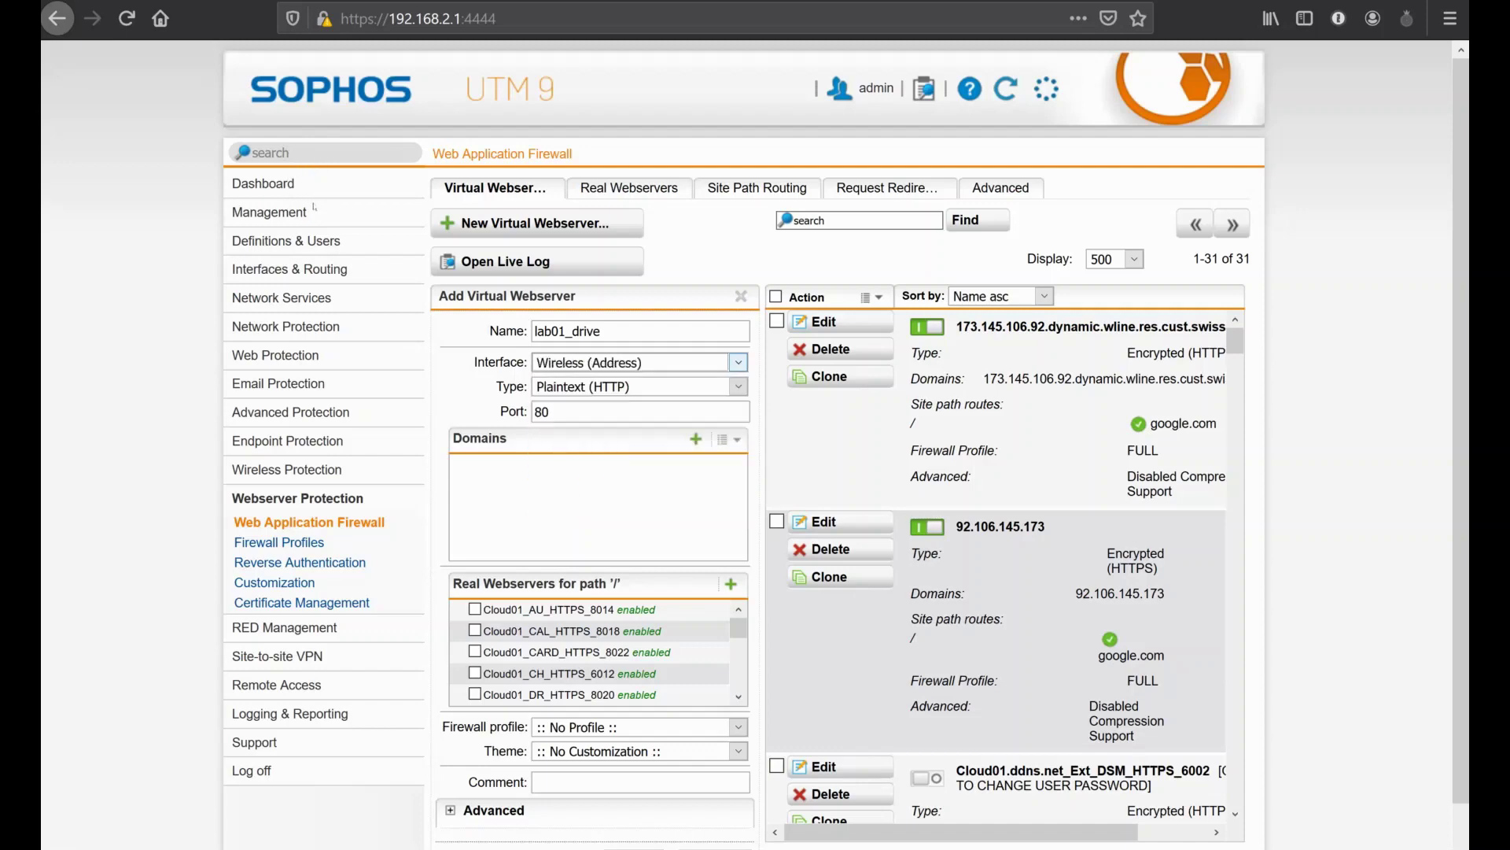
Set the new virtual webserver's type to Encrypted (HTTPS), leaving the port at 443.
{"action": "key", "text": "Tab"}
{"action": "key", "text": "alt+Down"}
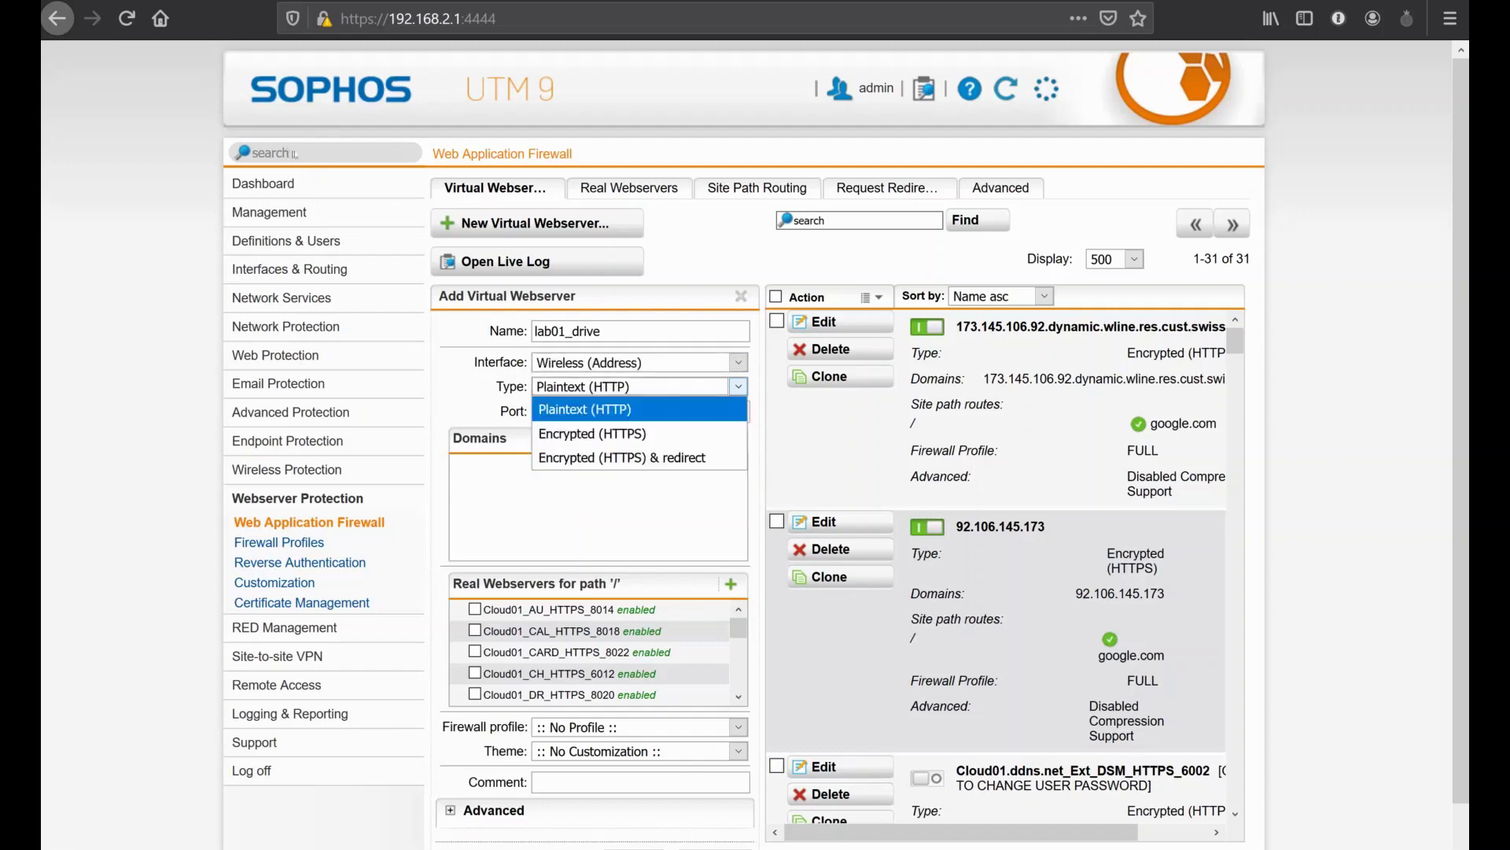
{"action": "key", "text": "Down"}
{"action": "key", "text": "Return"}
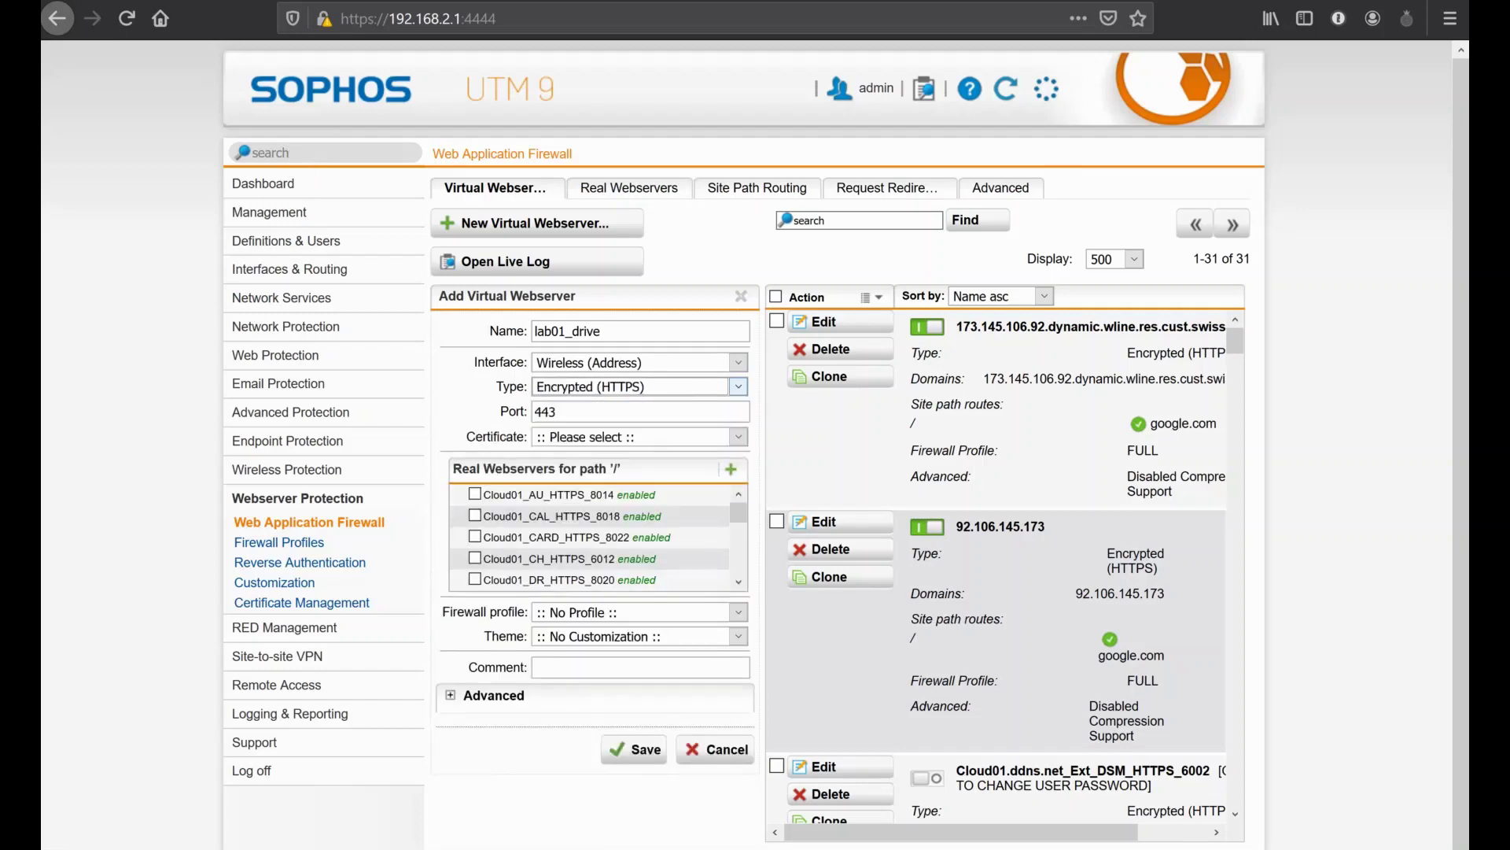
{"action": "key", "text": "Tab"}
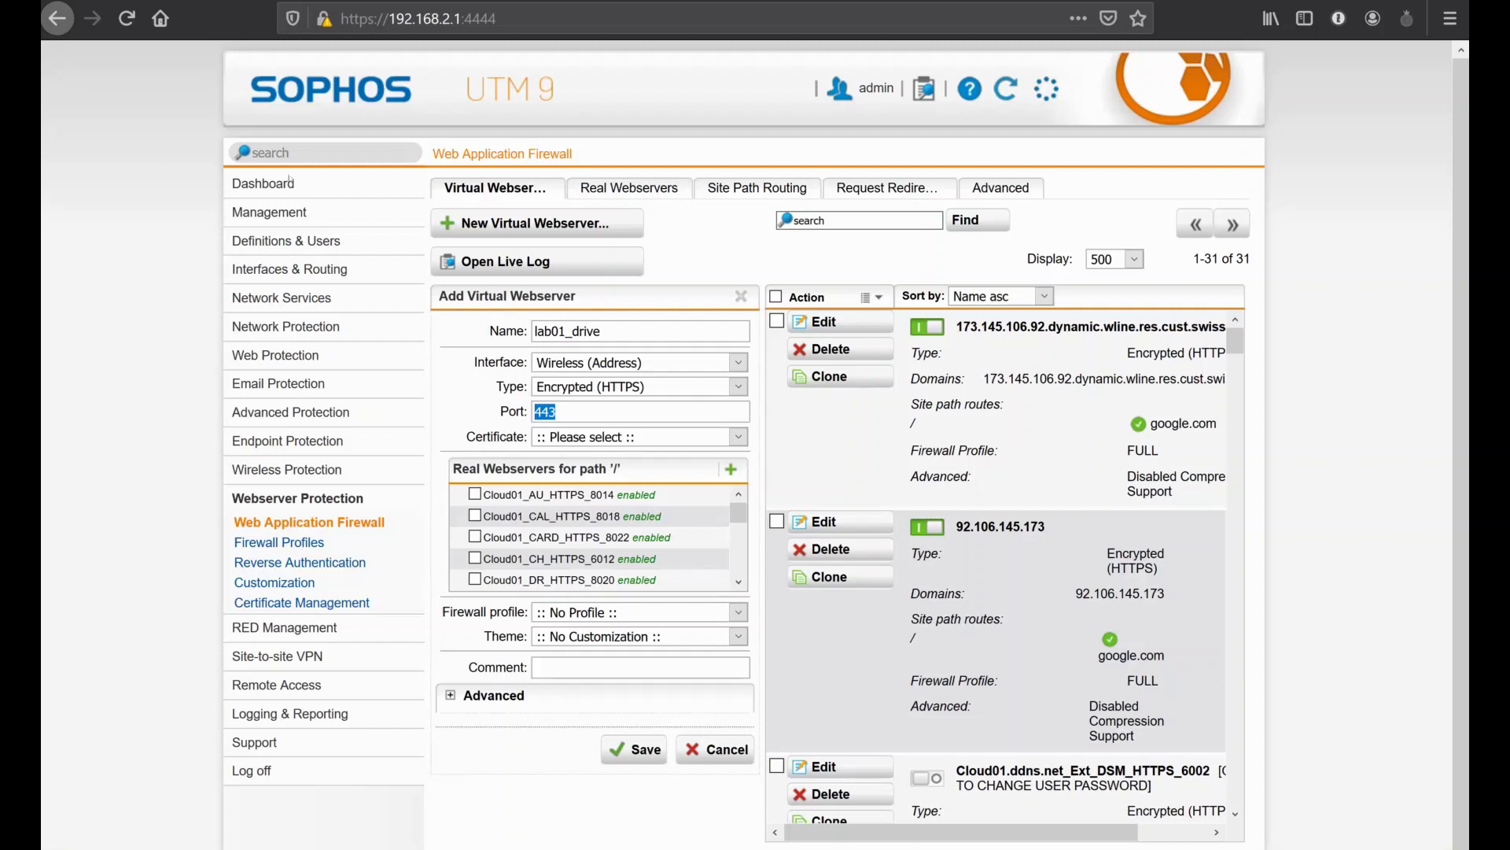
Assign the drive_lab certificate to the new virtual webserver.
{"action": "key", "text": "Tab"}
{"action": "key", "text": "alt+Down"}
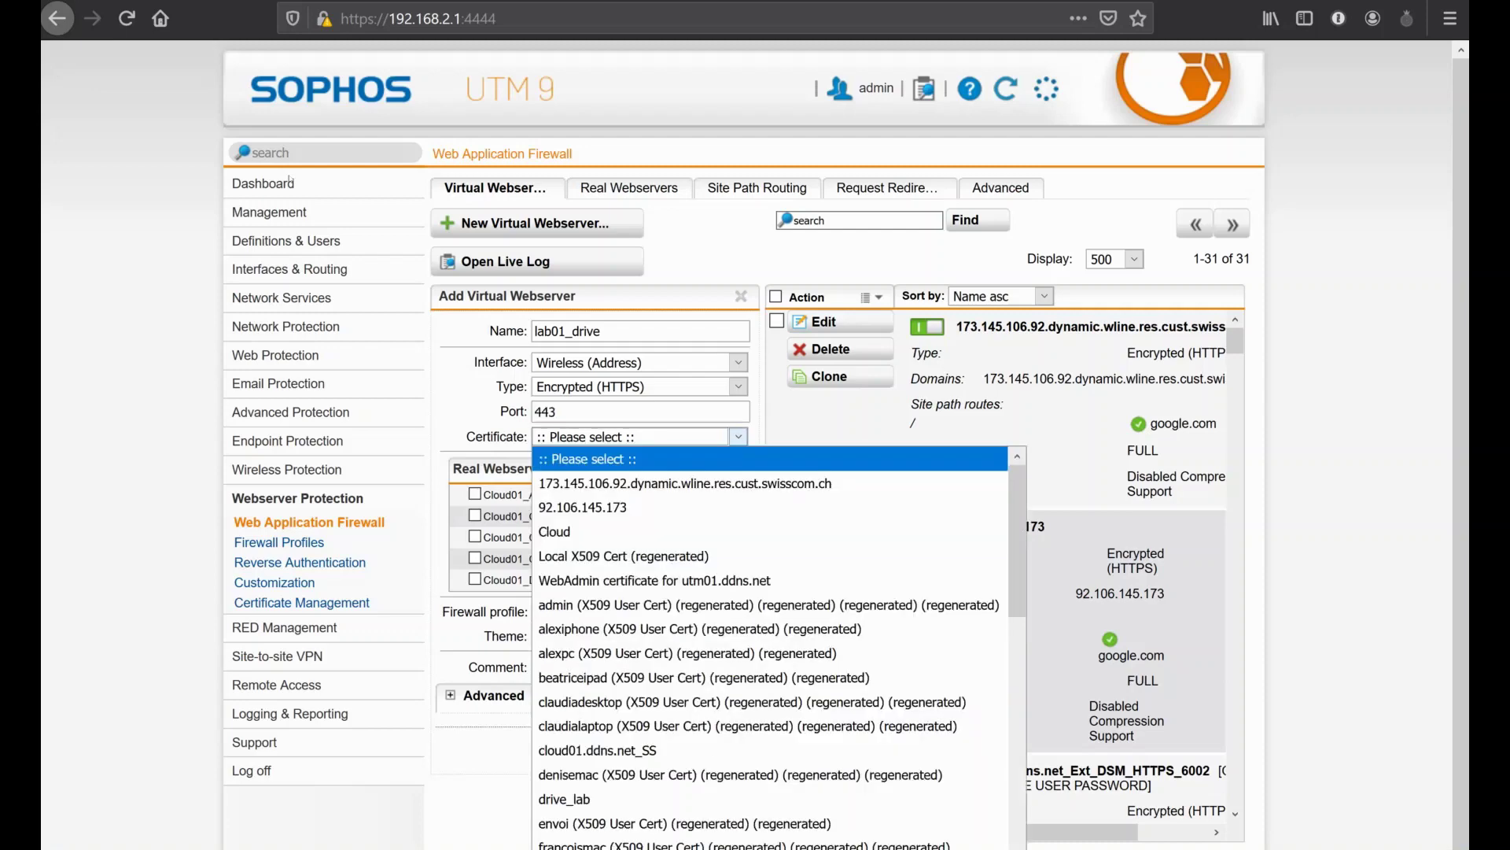
{"action": "key", "text": "Down"}
{"action": "key", "text": "Down"}
{"action": "key", "text": "Down"}
{"action": "key", "text": "Down"}
{"action": "key", "text": "n"}
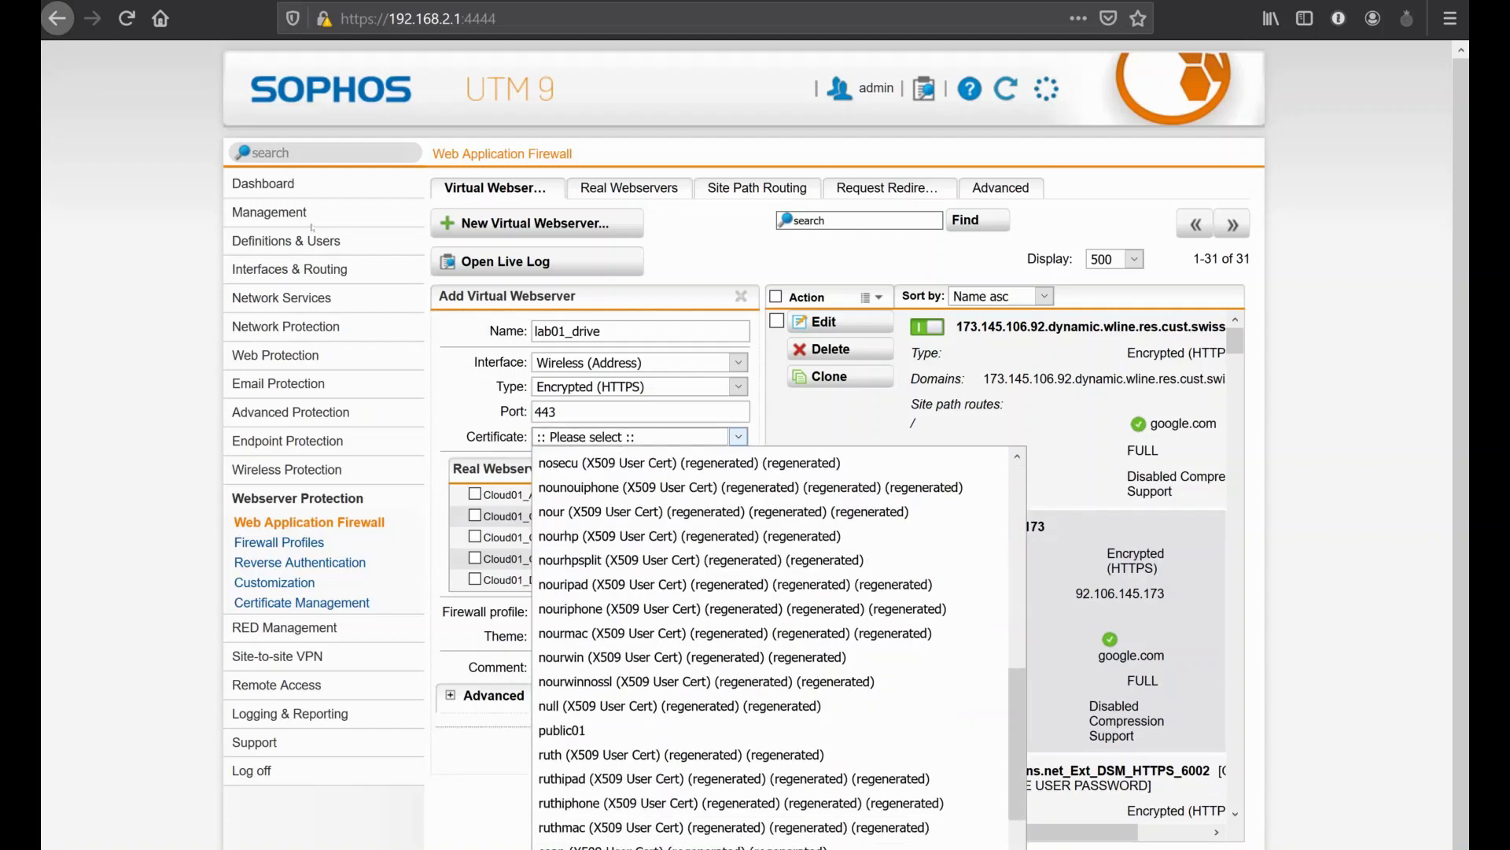
{"action": "key", "text": "Down"}
{"action": "key", "text": "Down"}
{"action": "key", "text": "Down"}
{"action": "key", "text": "Down"}
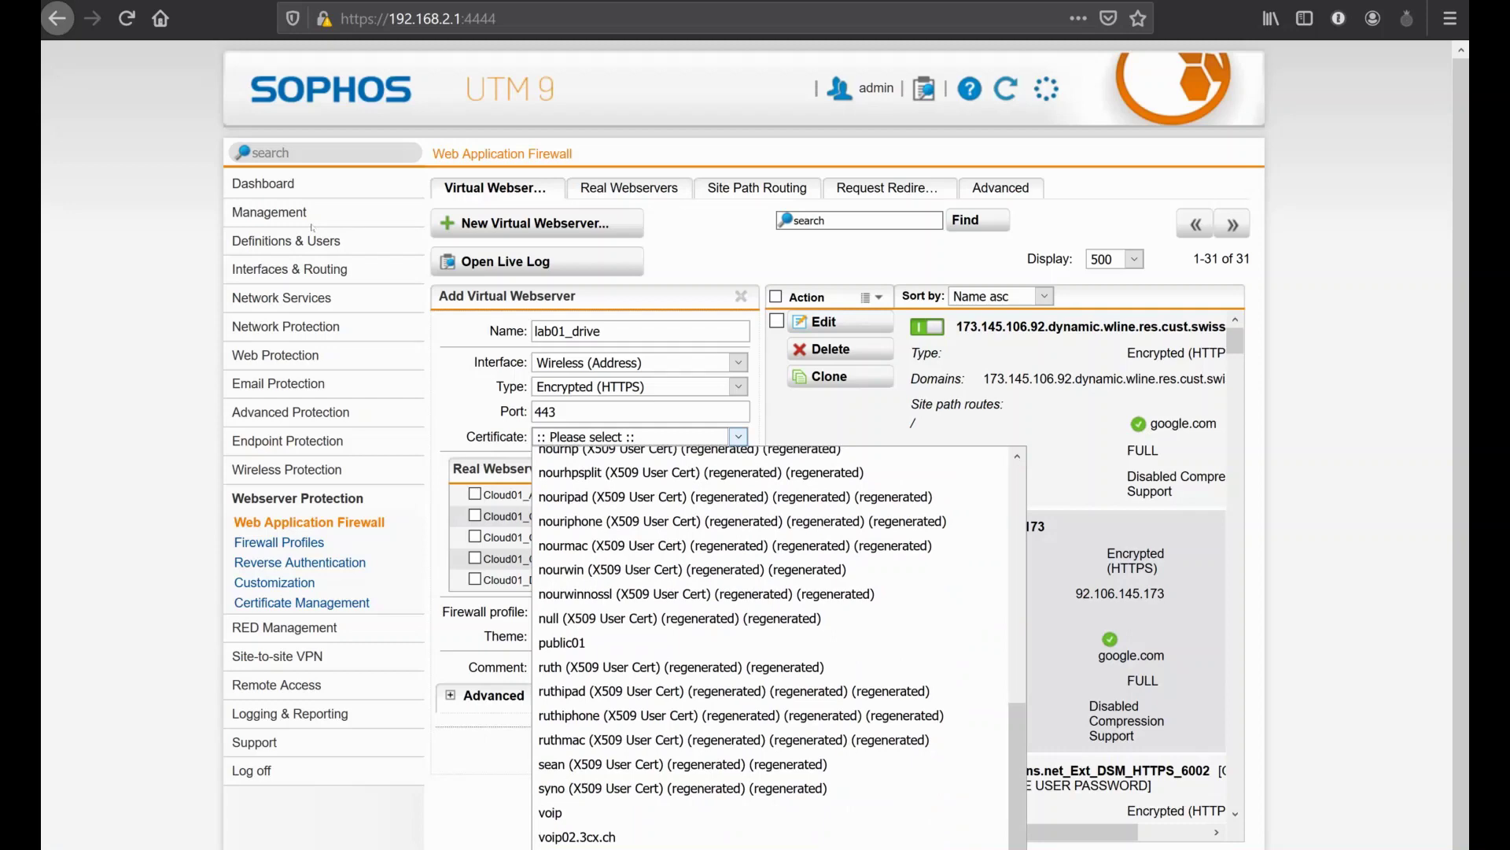
{"action": "key", "text": "Up"}
{"action": "key", "text": "Up"}
{"action": "key", "text": "Up"}
{"action": "key", "text": "Up"}
{"action": "key", "text": "Up"}
{"action": "key", "text": "Up"}
{"action": "scroll", "coordinate": [770, 645], "scroll_direction": "up", "scroll_amount": 3}
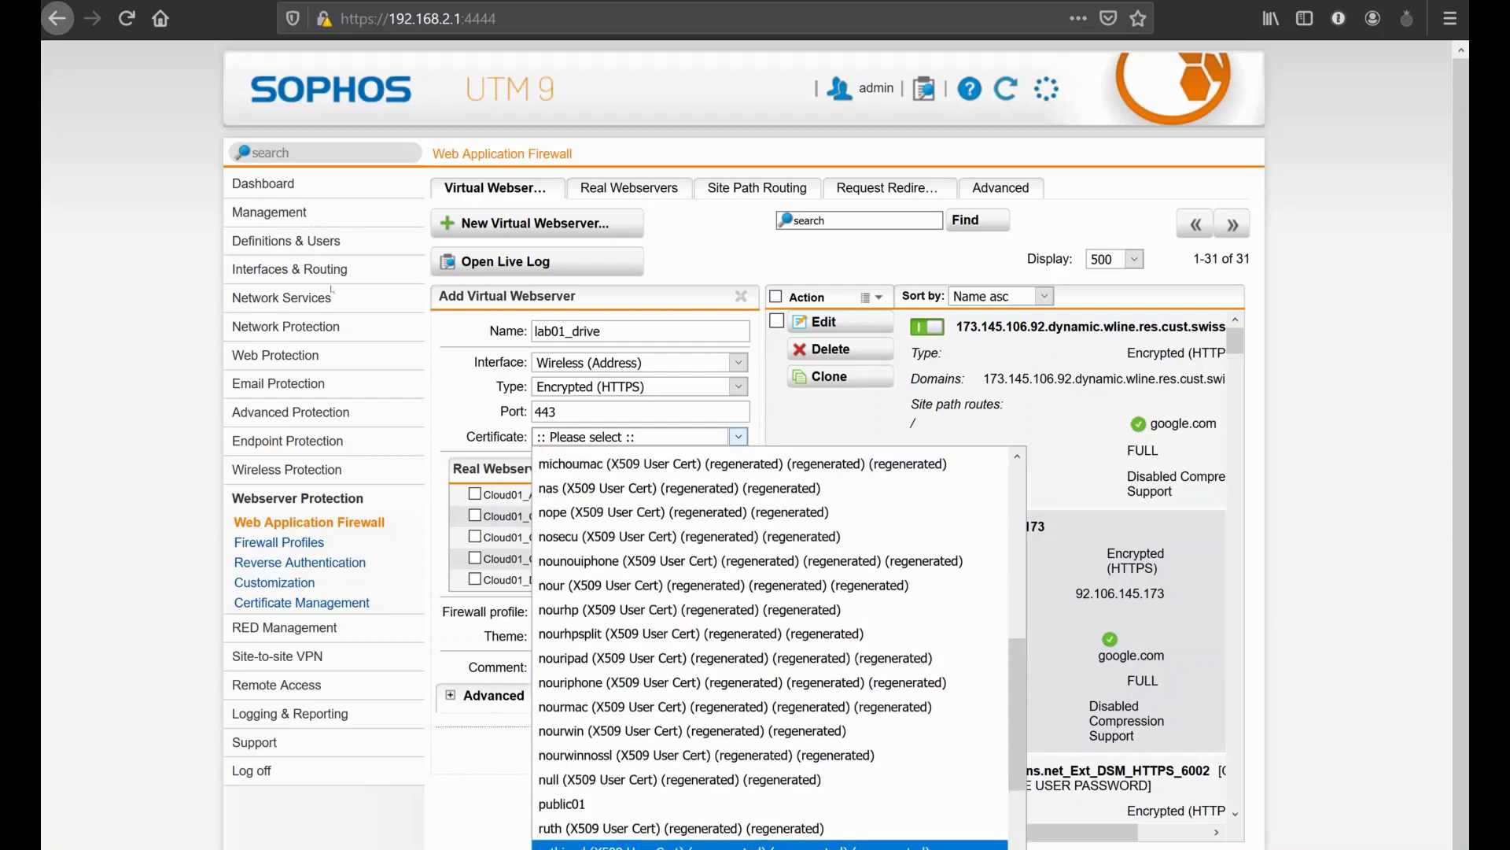
{"action": "key", "text": "d"}
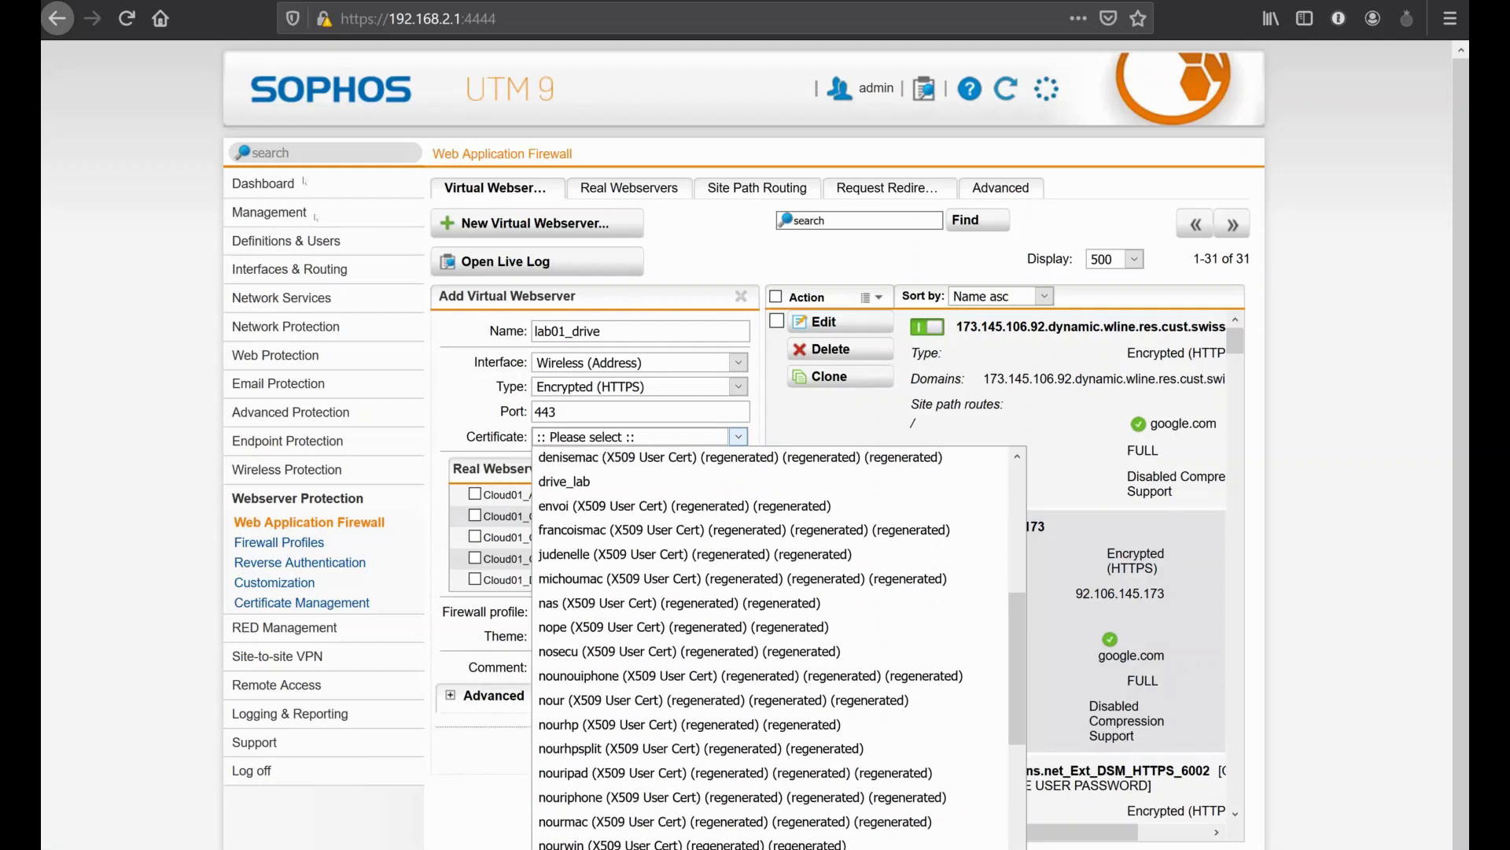
{"action": "key", "text": "Down"}
{"action": "key", "text": "Return"}
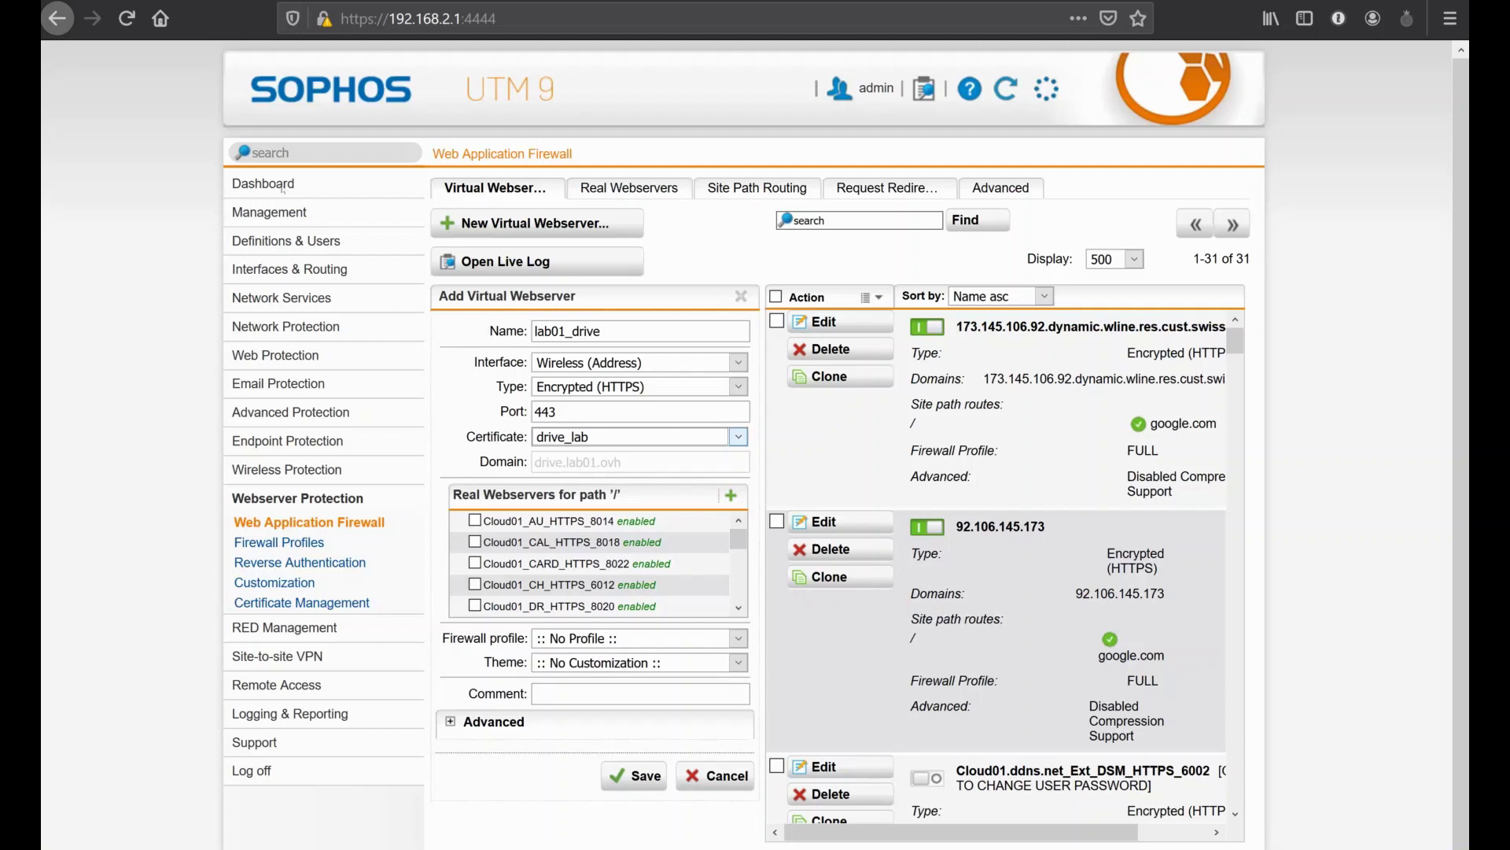
Select Cloud01_DR_HTTPS_8020 as the real webserver for path '/'.
{"action": "key", "text": "Down"}
{"action": "key", "text": "Down"}
{"action": "key", "text": "Down"}
{"action": "key", "text": "Down"}
{"action": "key", "text": "Down"}
{"action": "key", "text": "Down"}
{"action": "key", "text": "Down"}
{"action": "key", "text": "Down"}
{"action": "key", "text": "Down"}
{"action": "key", "text": "Down"}
{"action": "key", "text": "Down"}
{"action": "key", "text": "Down"}
{"action": "key", "text": "Down"}
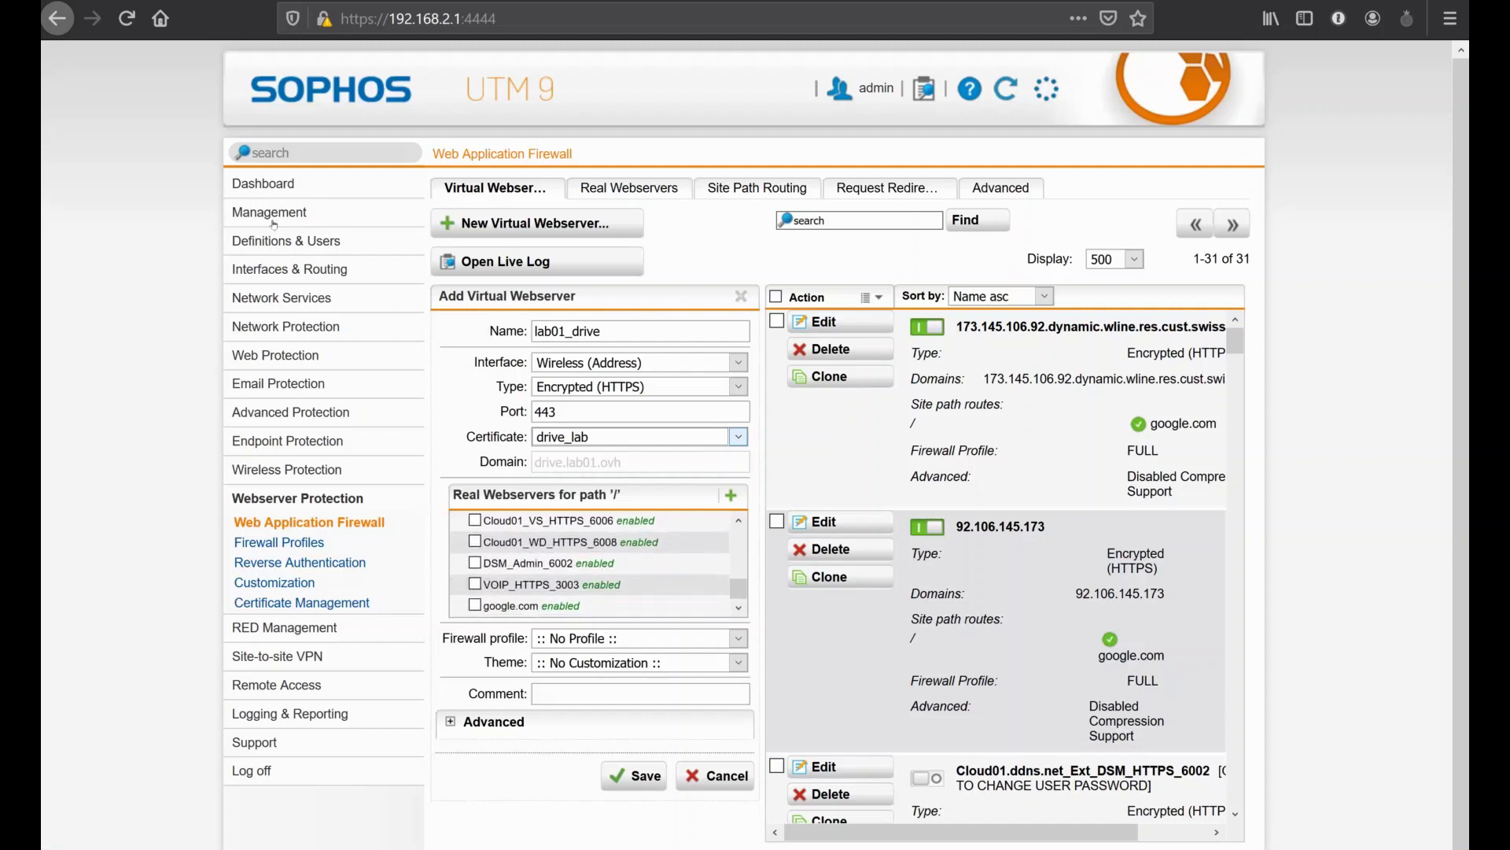
{"action": "key", "text": "Up"}
{"action": "key", "text": "Up"}
{"action": "key", "text": "Up"}
{"action": "key", "text": "Up"}
{"action": "key", "text": "Up"}
{"action": "key", "text": "Up"}
{"action": "key", "text": "Up"}
{"action": "key", "text": "Up"}
{"action": "key", "text": "Up"}
{"action": "key", "text": "Up"}
{"action": "key", "text": "Up"}
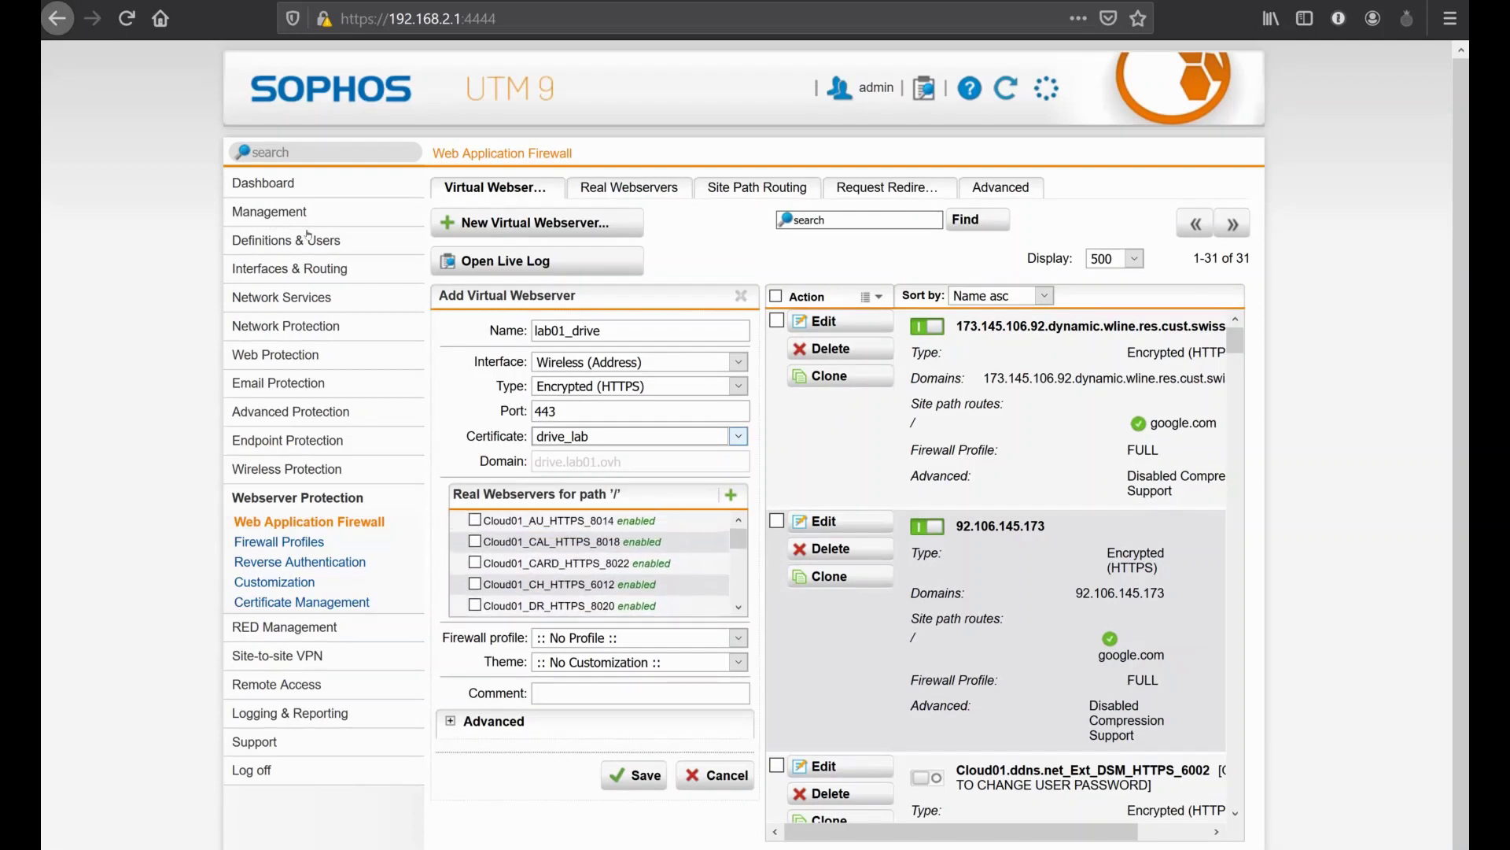
{"action": "key", "text": "Down"}
{"action": "key", "text": "space"}
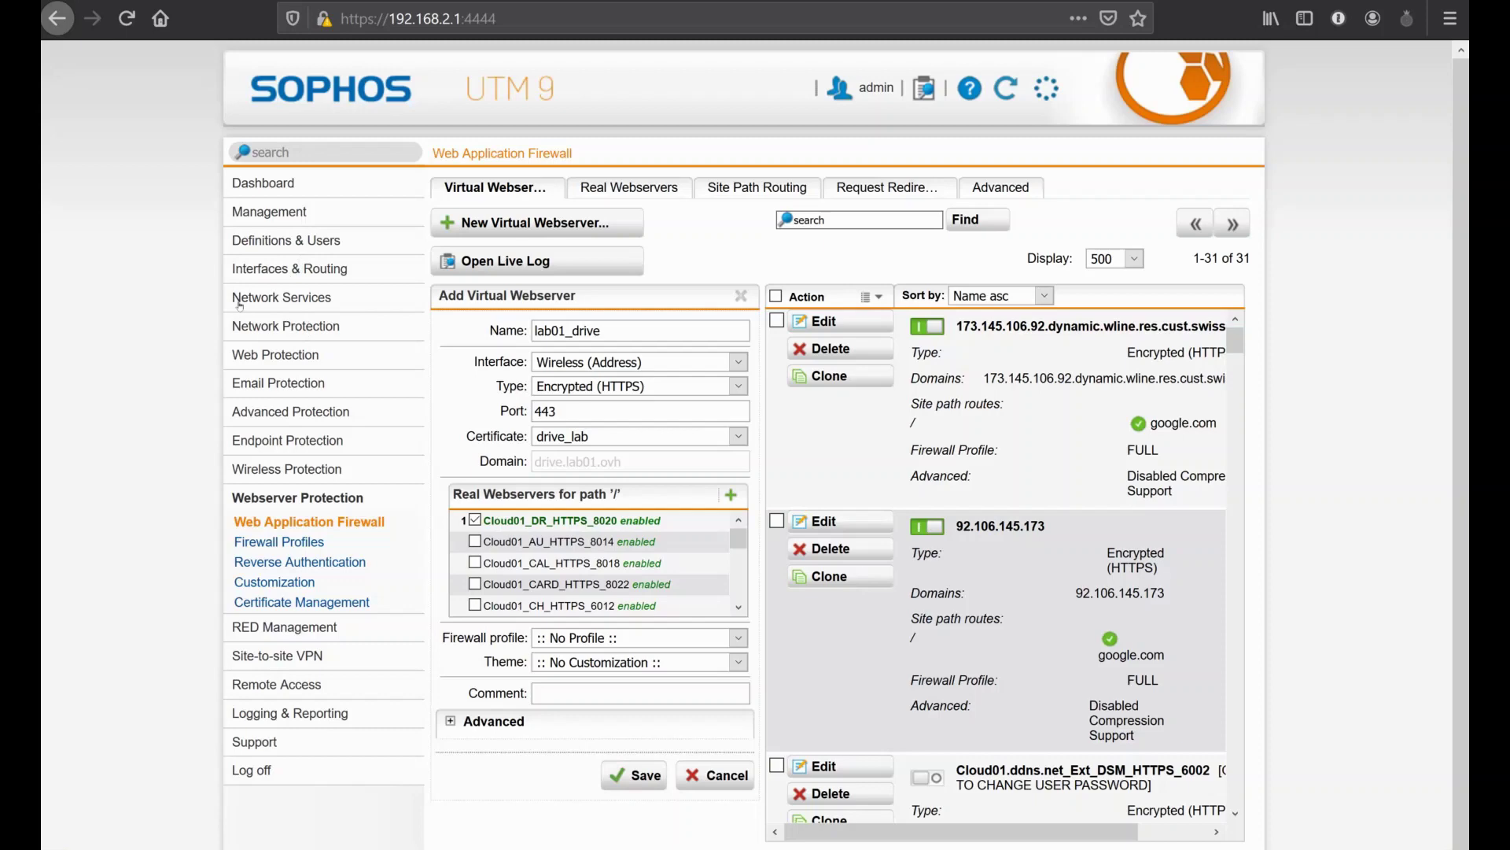
Enable Disable compression support and Pass host header in the virtual webserver's advanced options.
{"action": "scroll", "coordinate": [283, 303], "scroll_direction": "down", "scroll_amount": 1}
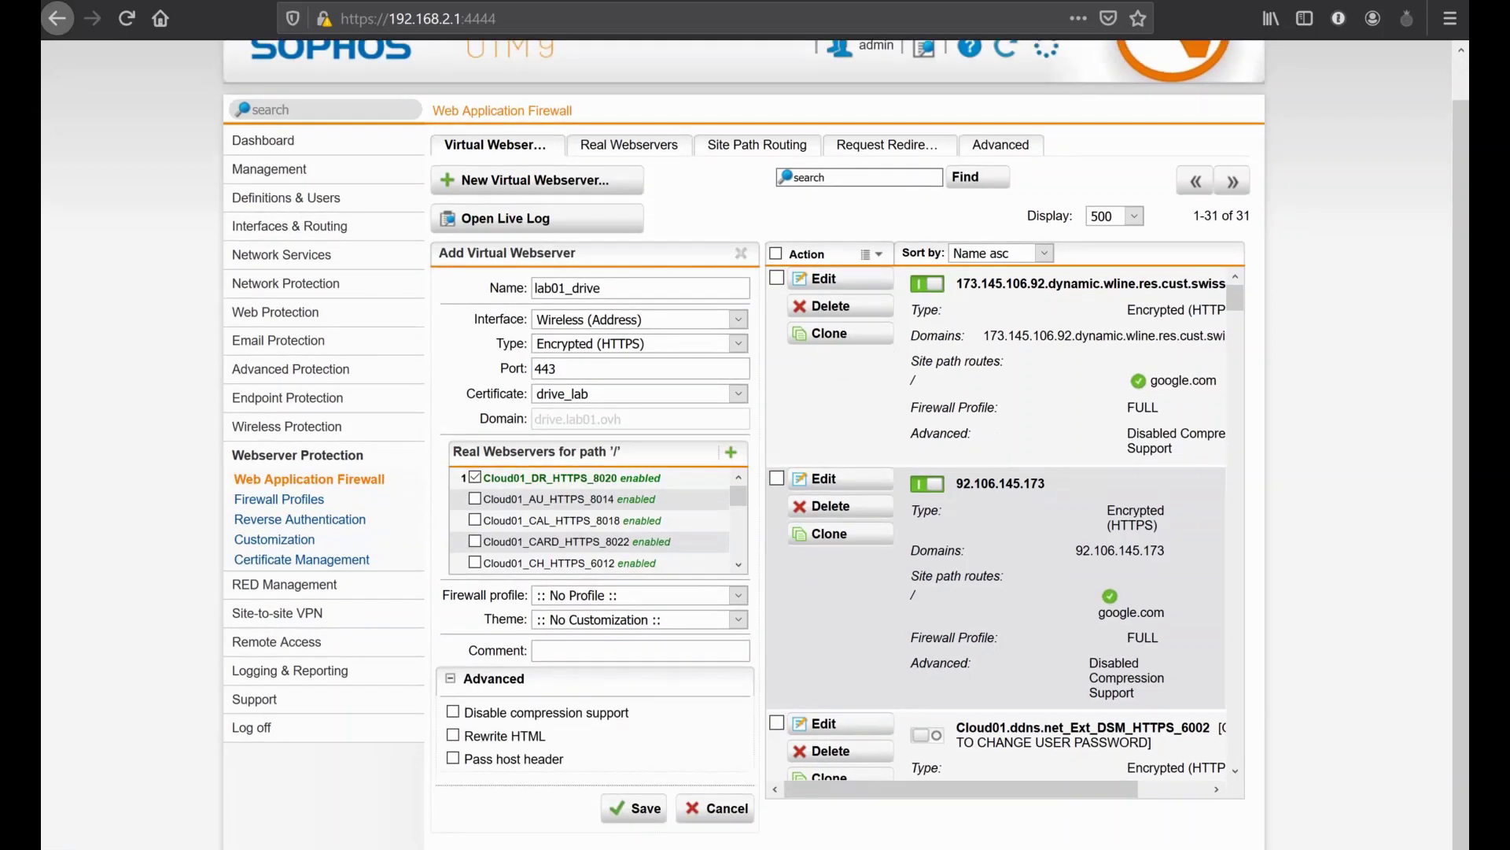
{"action": "left_click", "coordinate": [453, 711]}
{"action": "left_click", "coordinate": [453, 758]}
Rename the virtual webserver lab01_drive_Internal and save it.
{"action": "left_click", "coordinate": [601, 288]}
{"action": "type", "text": "_Internal"}
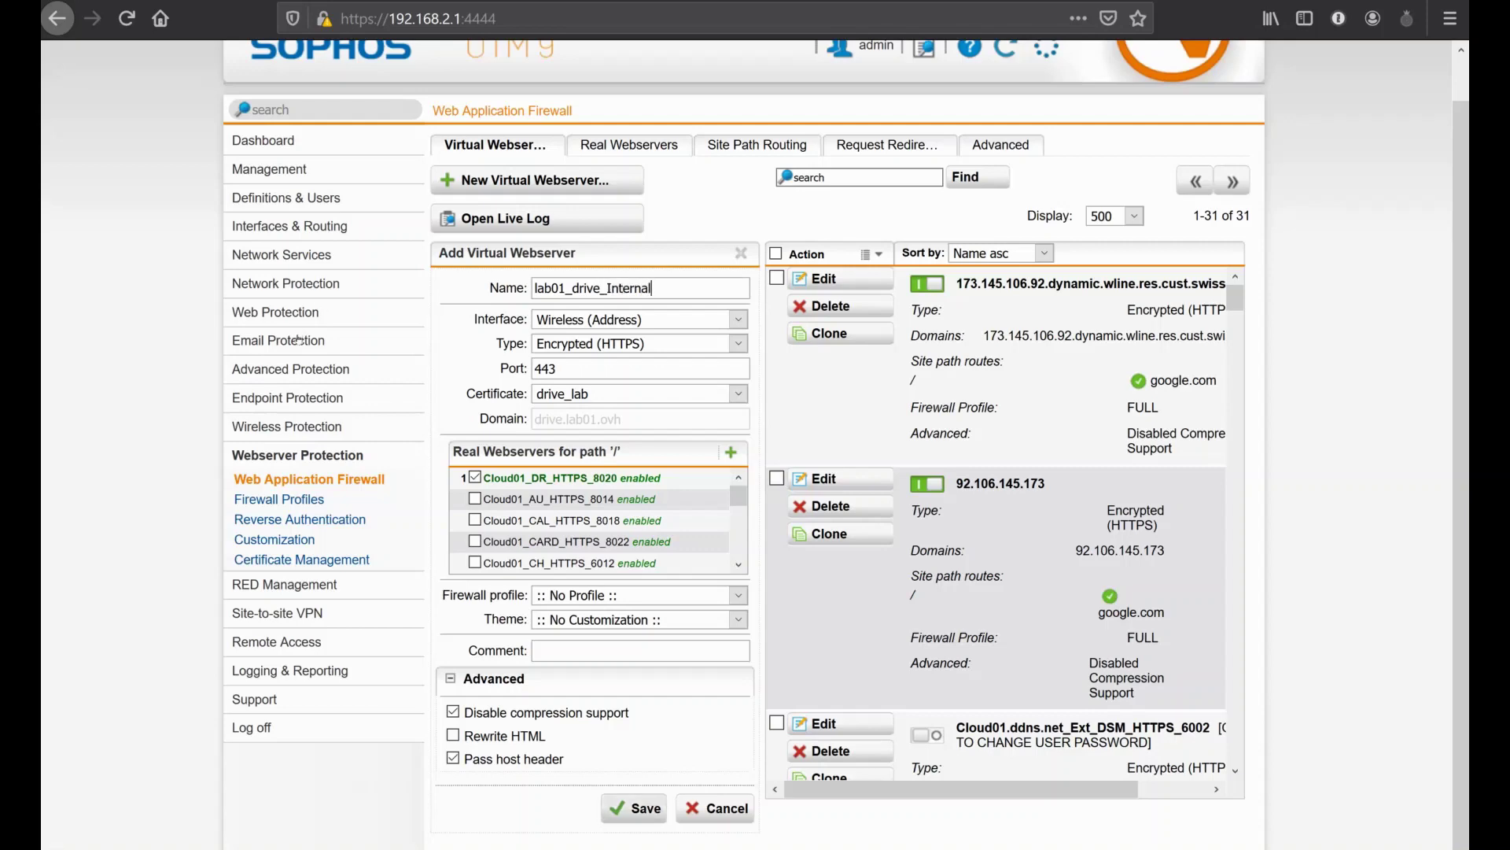
{"action": "left_click", "coordinate": [635, 808]}
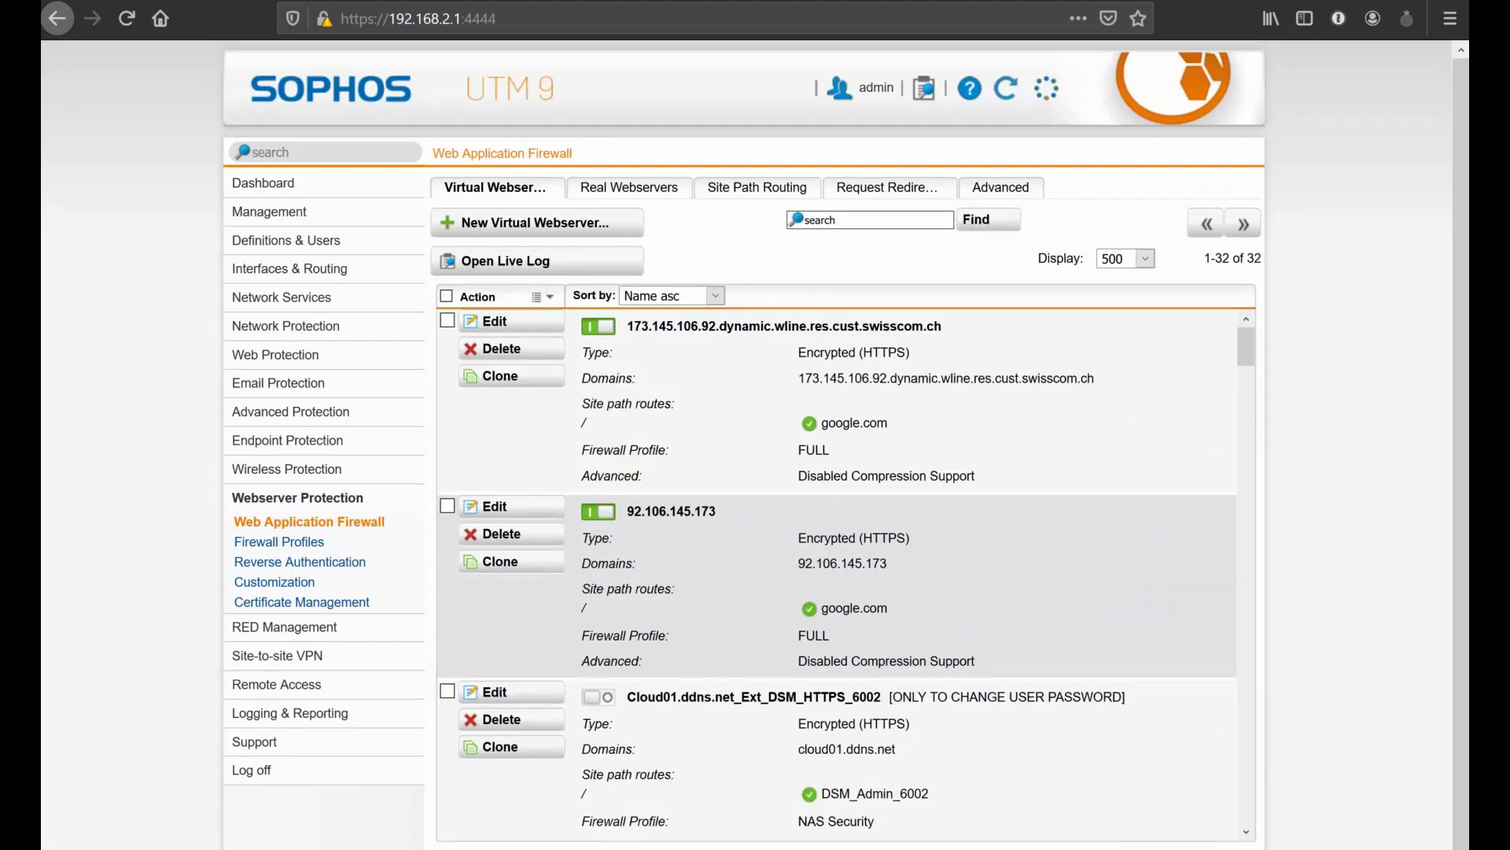
Search the virtual webservers for drive, clone lab01_drive_Internal and name the copy lab01_drive_Internet.
{"action": "left_click", "coordinate": [869, 220]}
{"action": "type", "text": "drive"}
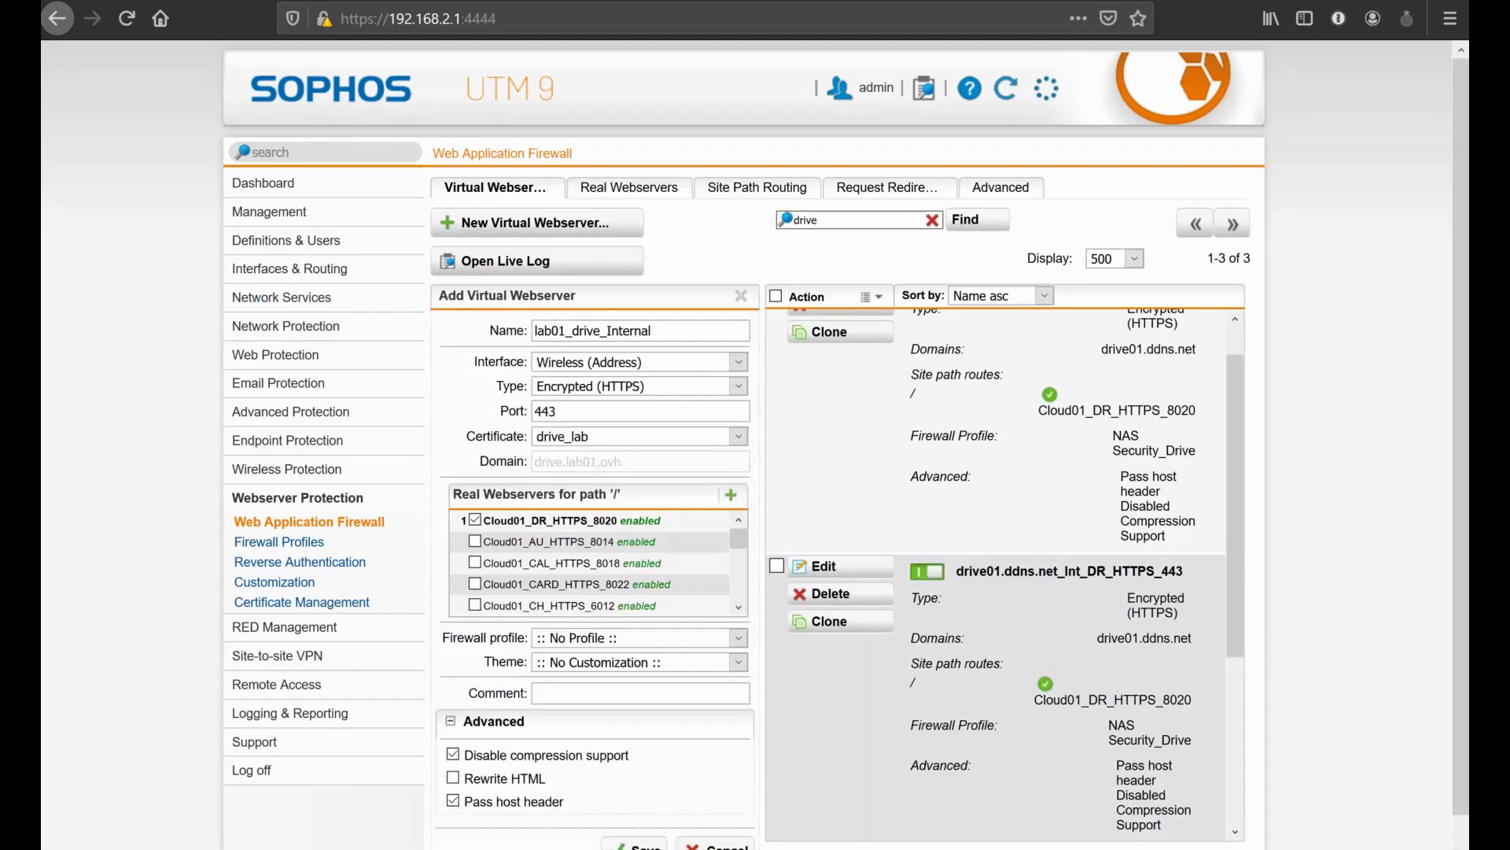
{"action": "key", "text": "BackSpace"}
{"action": "type", "text": "et"}
{"action": "key", "text": "Tab"}
Set the cloned virtual webserver's interface to External (WAN) (Address) and save it.
{"action": "key", "text": "alt+Down"}
{"action": "key", "text": "Up"}
{"action": "key", "text": "Up"}
{"action": "key", "text": "Up"}
{"action": "key", "text": "Up"}
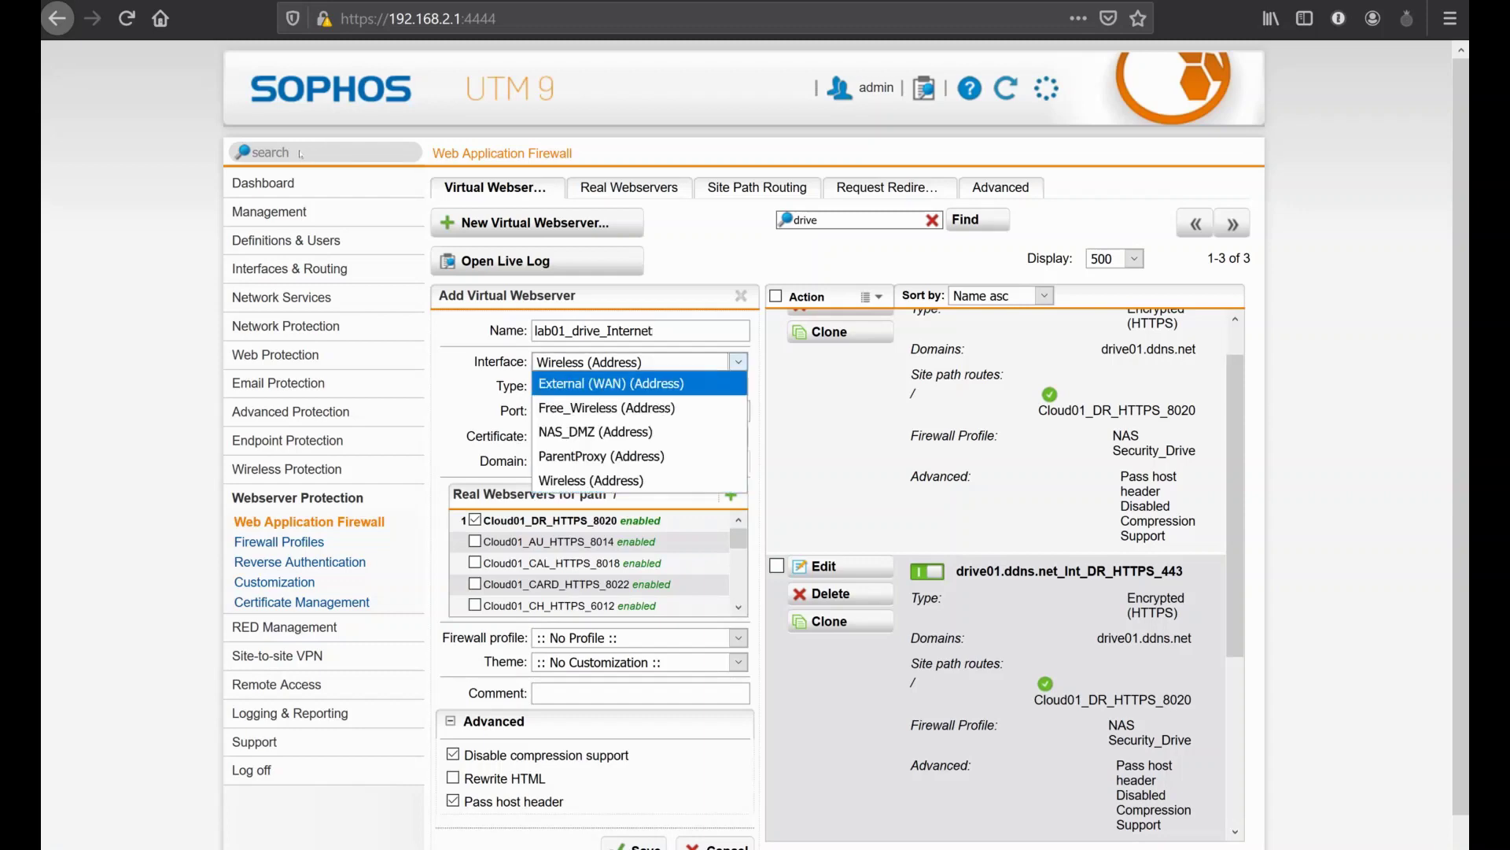
{"action": "key", "text": "Return"}
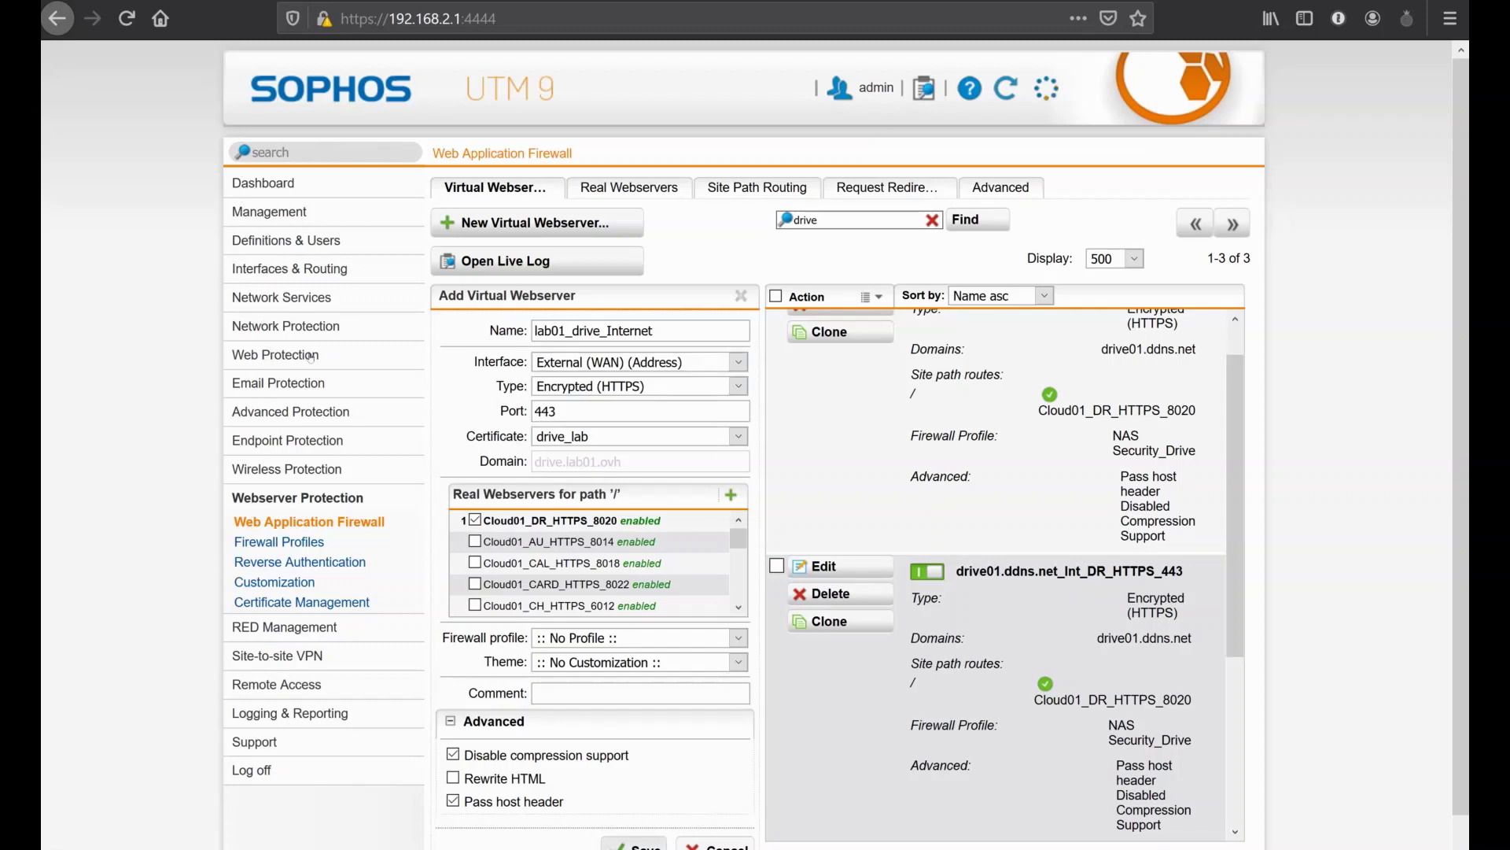
{"action": "key", "text": "Return"}
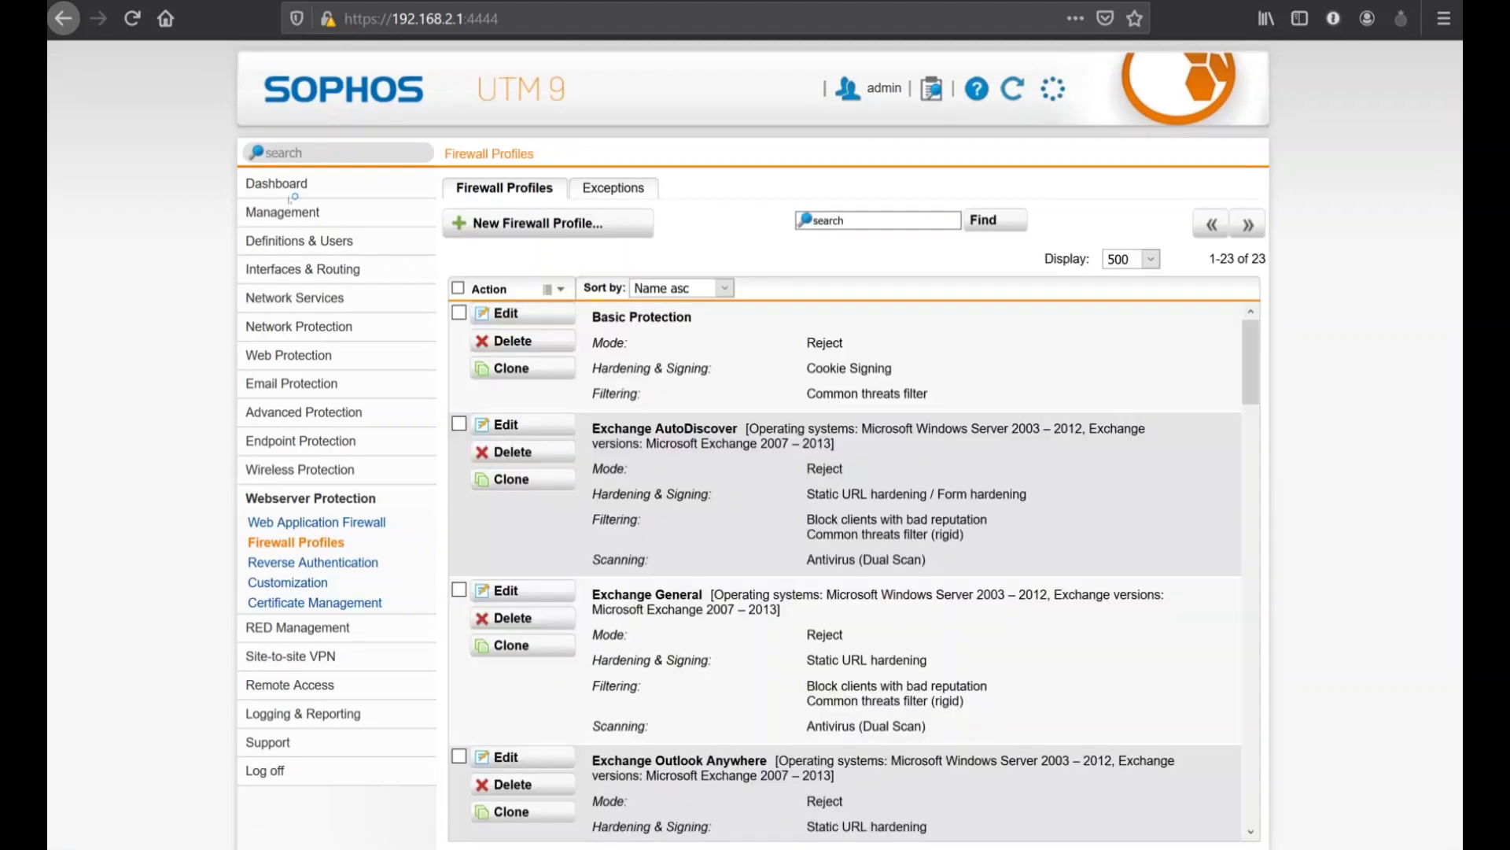
Search the firewall profiles for drive and open the NAS Security_Drive profile for editing.
{"action": "left_click", "coordinate": [815, 221]}
{"action": "type", "text": "drive"}
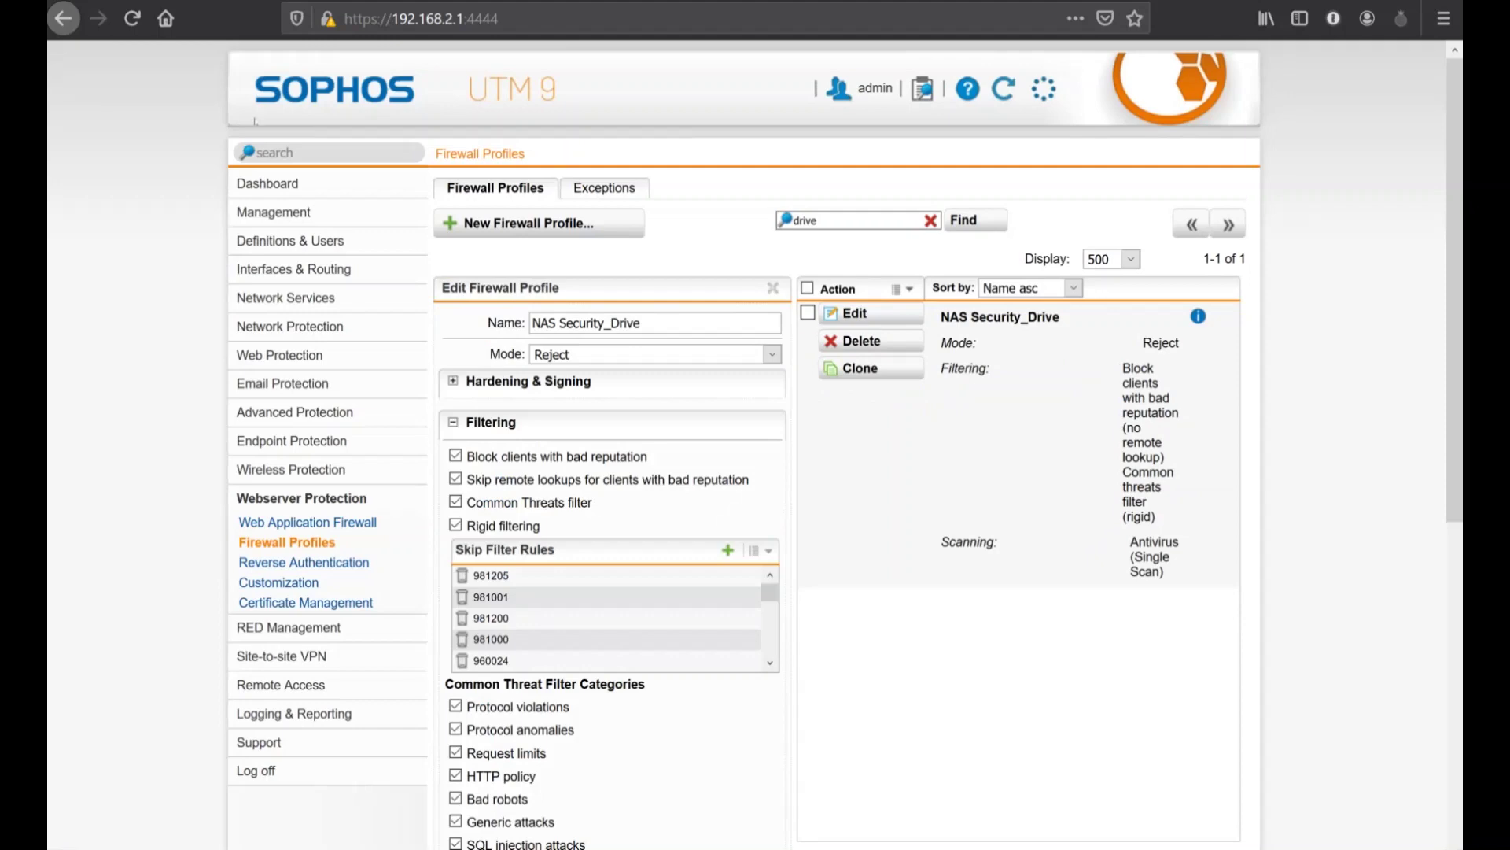
{"action": "key", "text": "ctrl+a"}
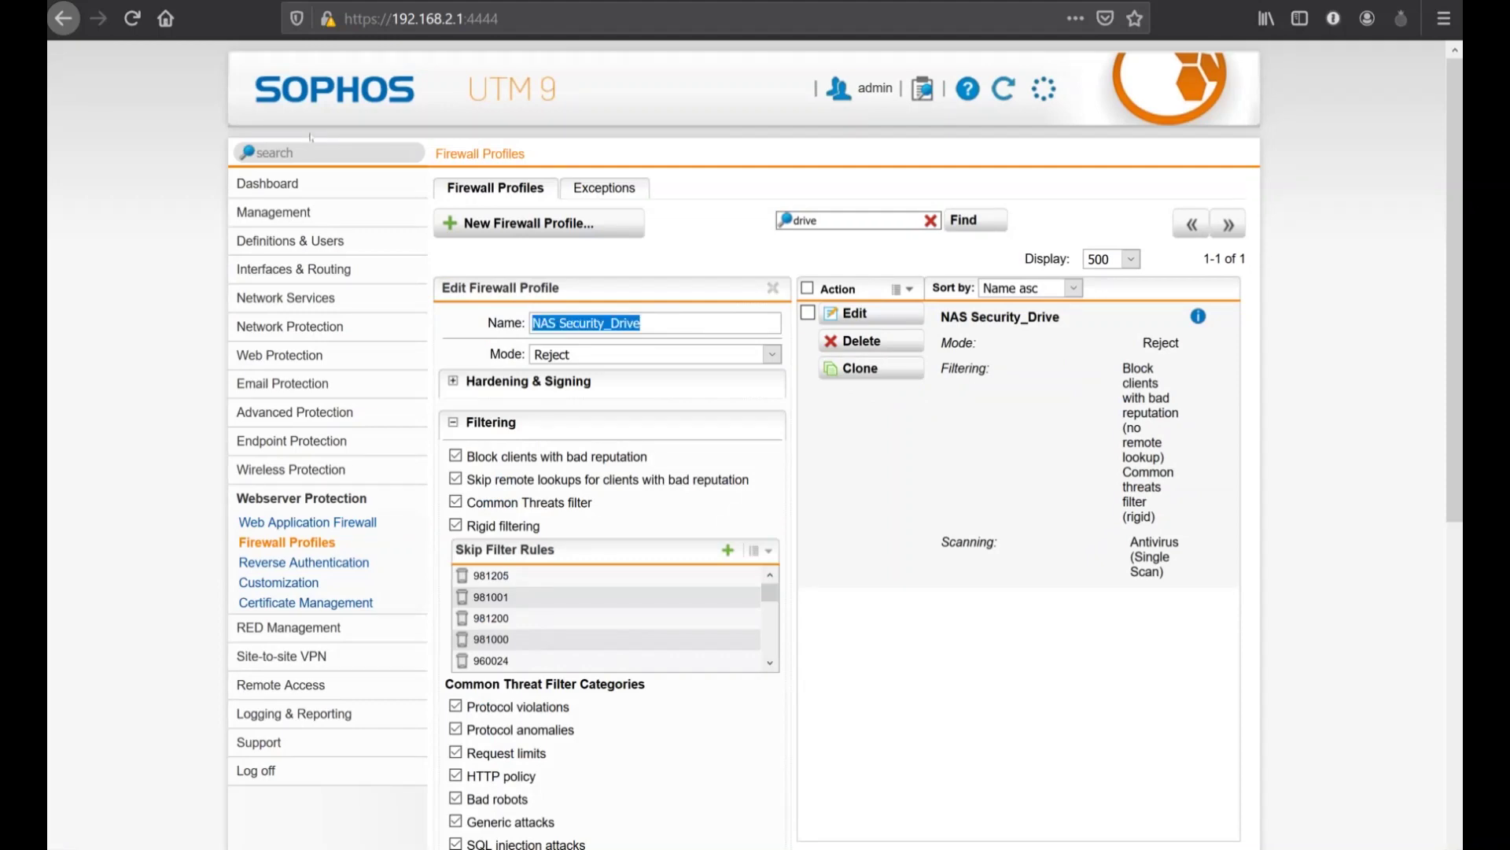
Examine the profile's mode options, its Hardening & Signing options and the filtering and scanning settings.
{"action": "key", "text": "Tab"}
{"action": "key", "text": "alt+Down"}
{"action": "key", "text": "Up"}
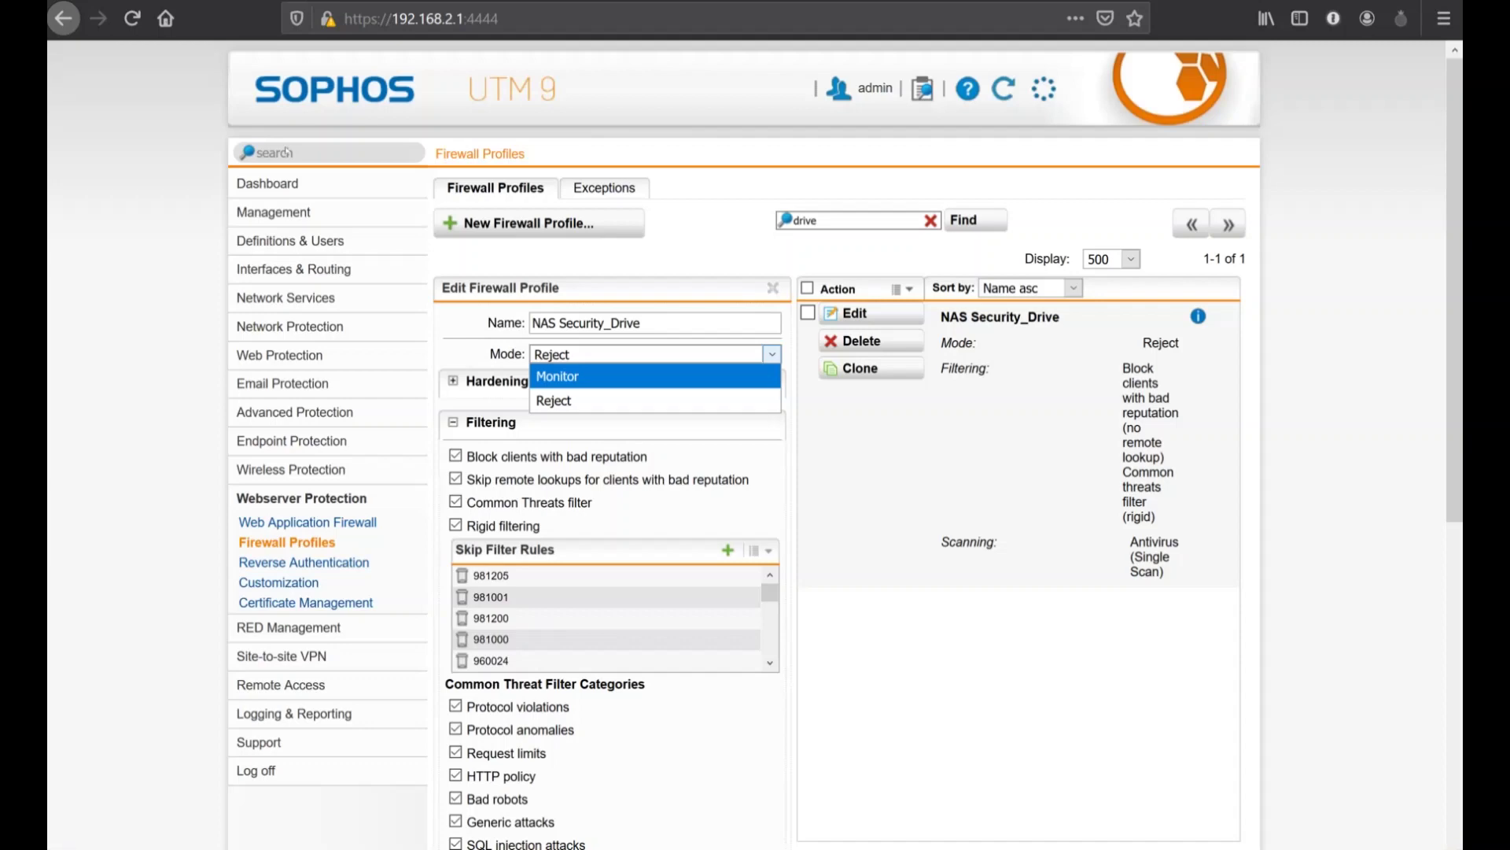
{"action": "key", "text": "Down"}
{"action": "key", "text": "Up"}
{"action": "key", "text": "Escape"}
{"action": "key", "text": "Tab"}
{"action": "key", "text": "Return"}
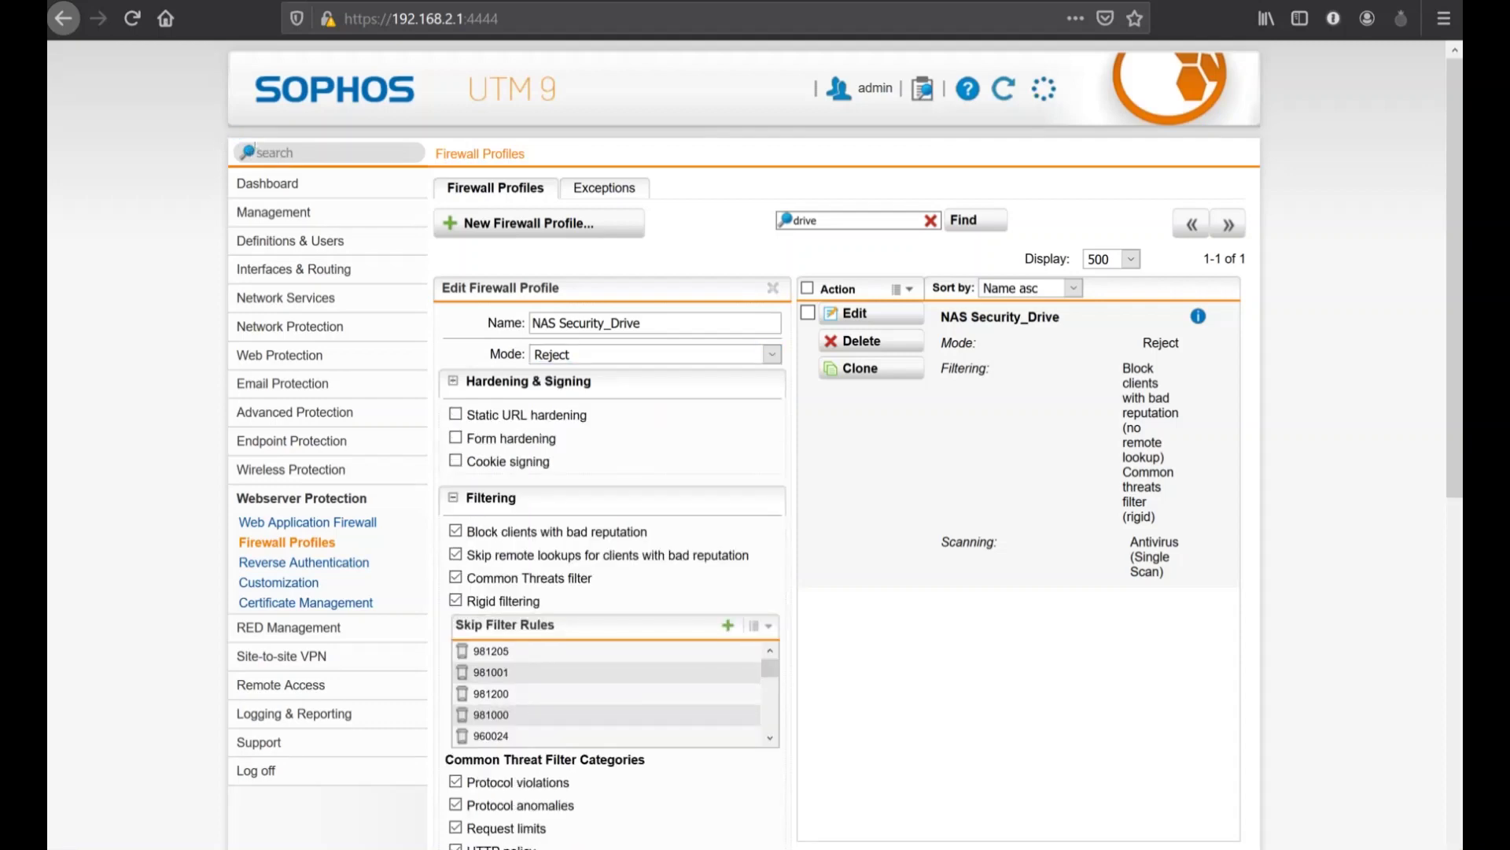
{"action": "scroll", "coordinate": [263, 204], "scroll_direction": "down", "scroll_amount": 5}
{"action": "scroll", "coordinate": [263, 204], "scroll_direction": "down", "scroll_amount": 3}
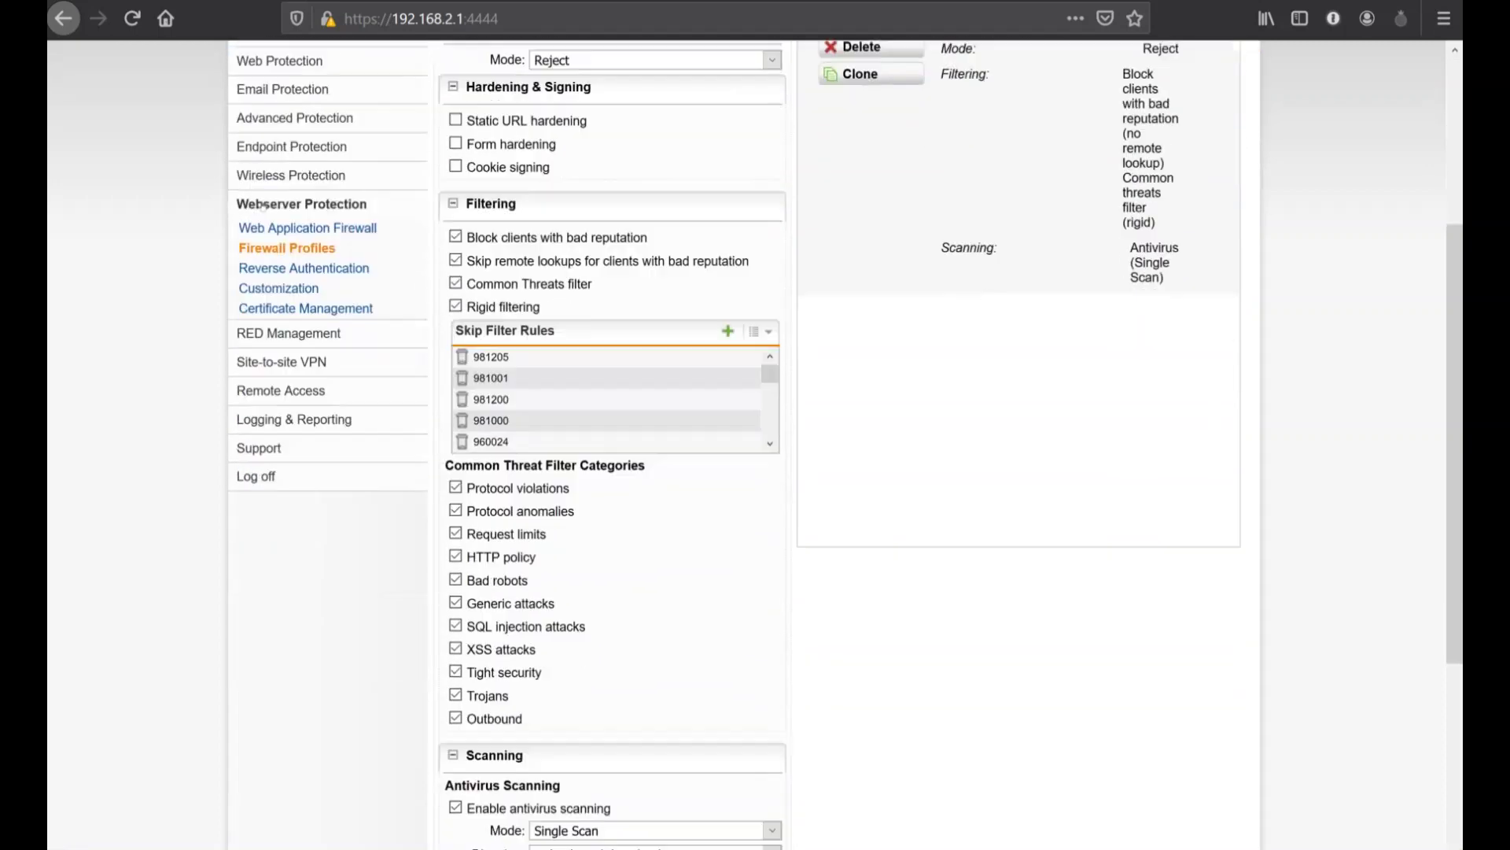
{"action": "scroll", "coordinate": [262, 206], "scroll_direction": "up", "scroll_amount": 4}
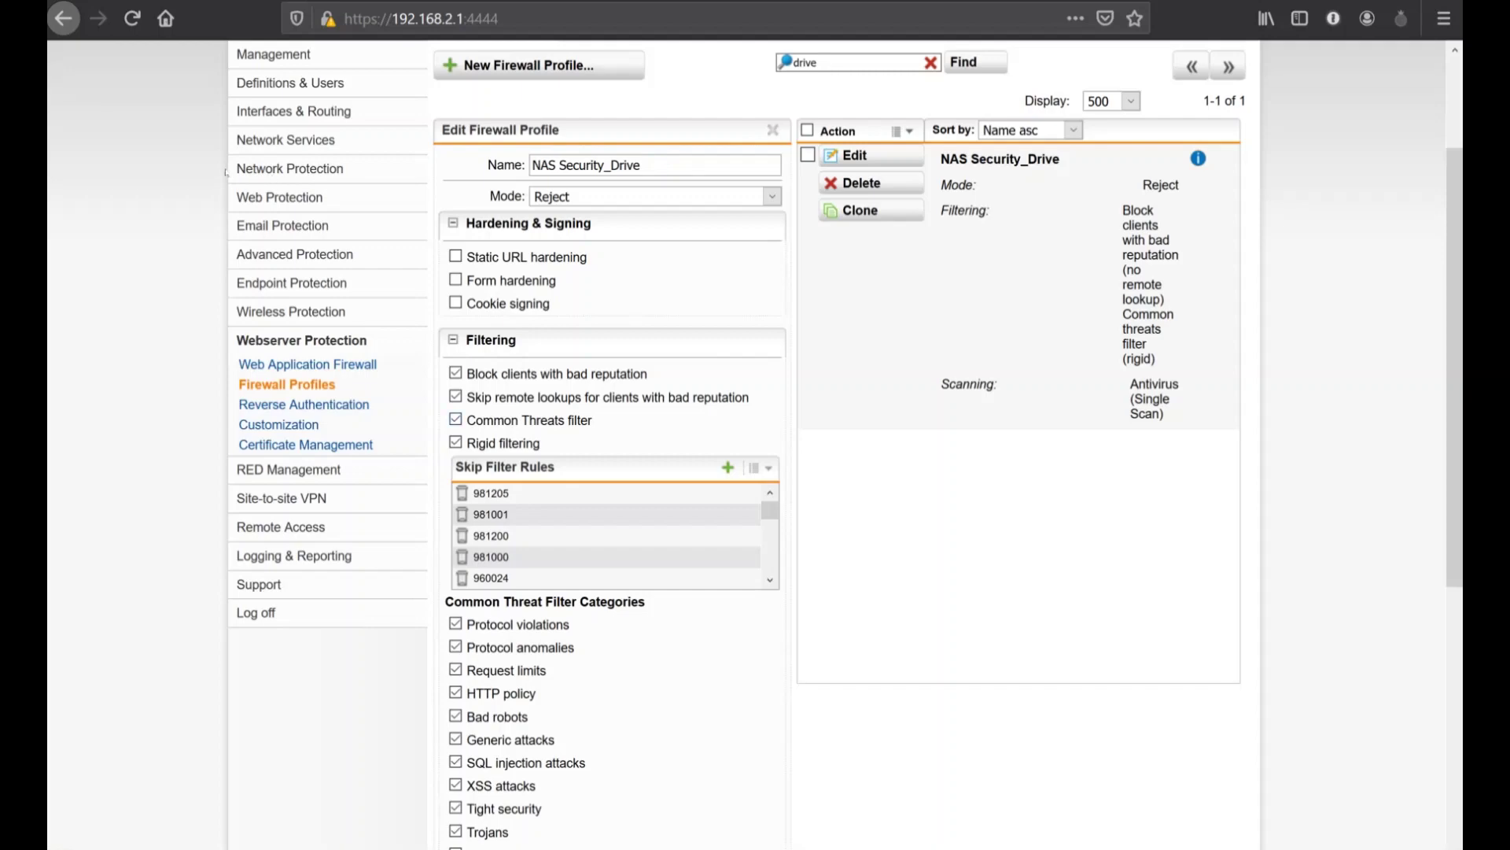
Disable the Common Threats filter in the profile's filtering settings and enable it again.
{"action": "left_click", "coordinate": [456, 419]}
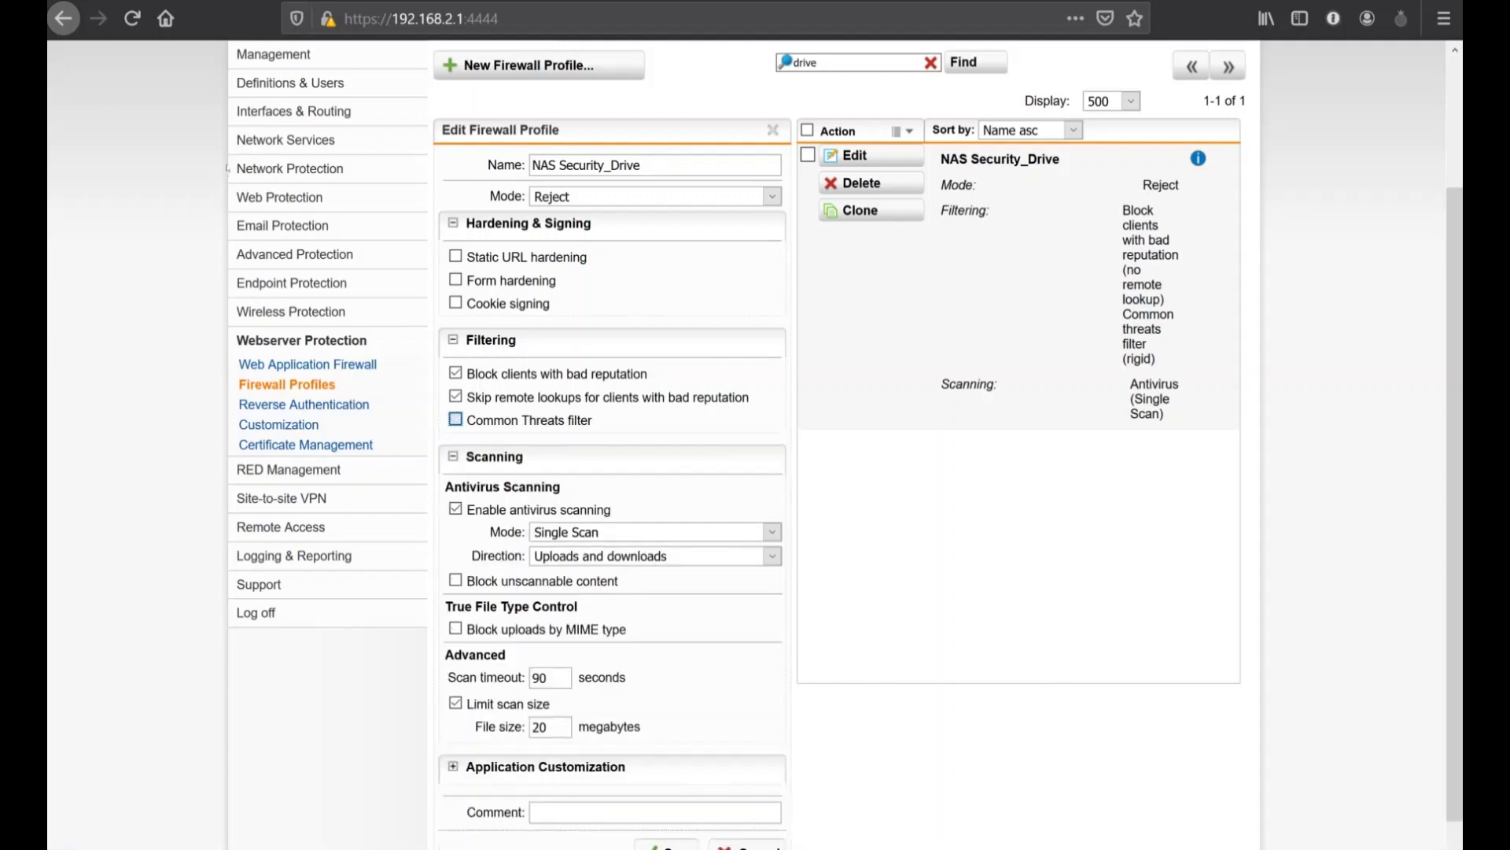
{"action": "left_click", "coordinate": [456, 419]}
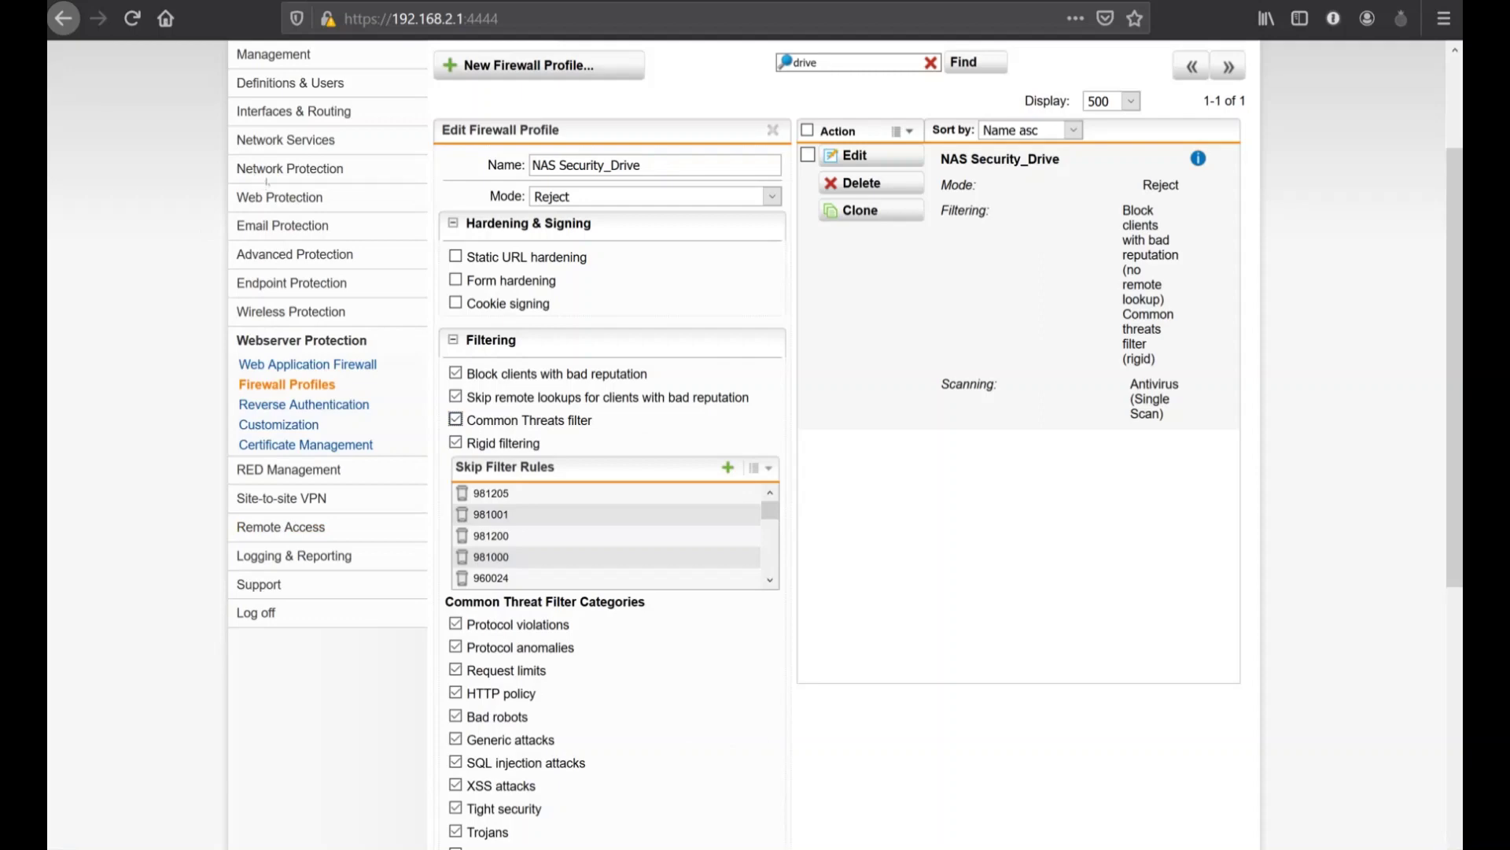
{"action": "left_click_drag", "start_coordinate": [540, 442], "coordinate": [476, 445]}
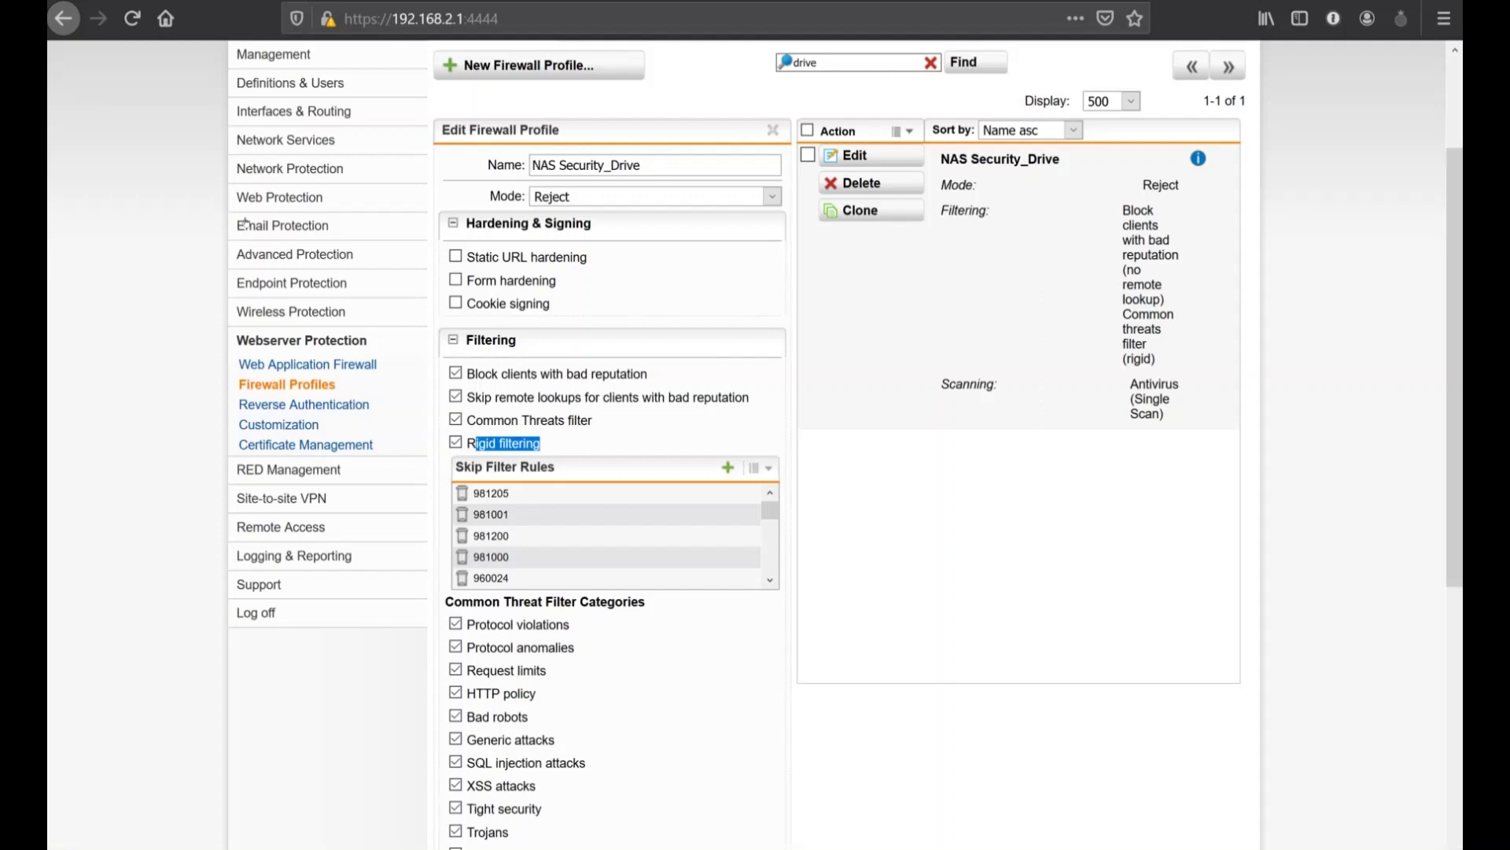
Examine the common threat filter categories and the mode and direction choices for antivirus scanning.
{"action": "scroll", "coordinate": [245, 334], "scroll_direction": "down", "scroll_amount": 3}
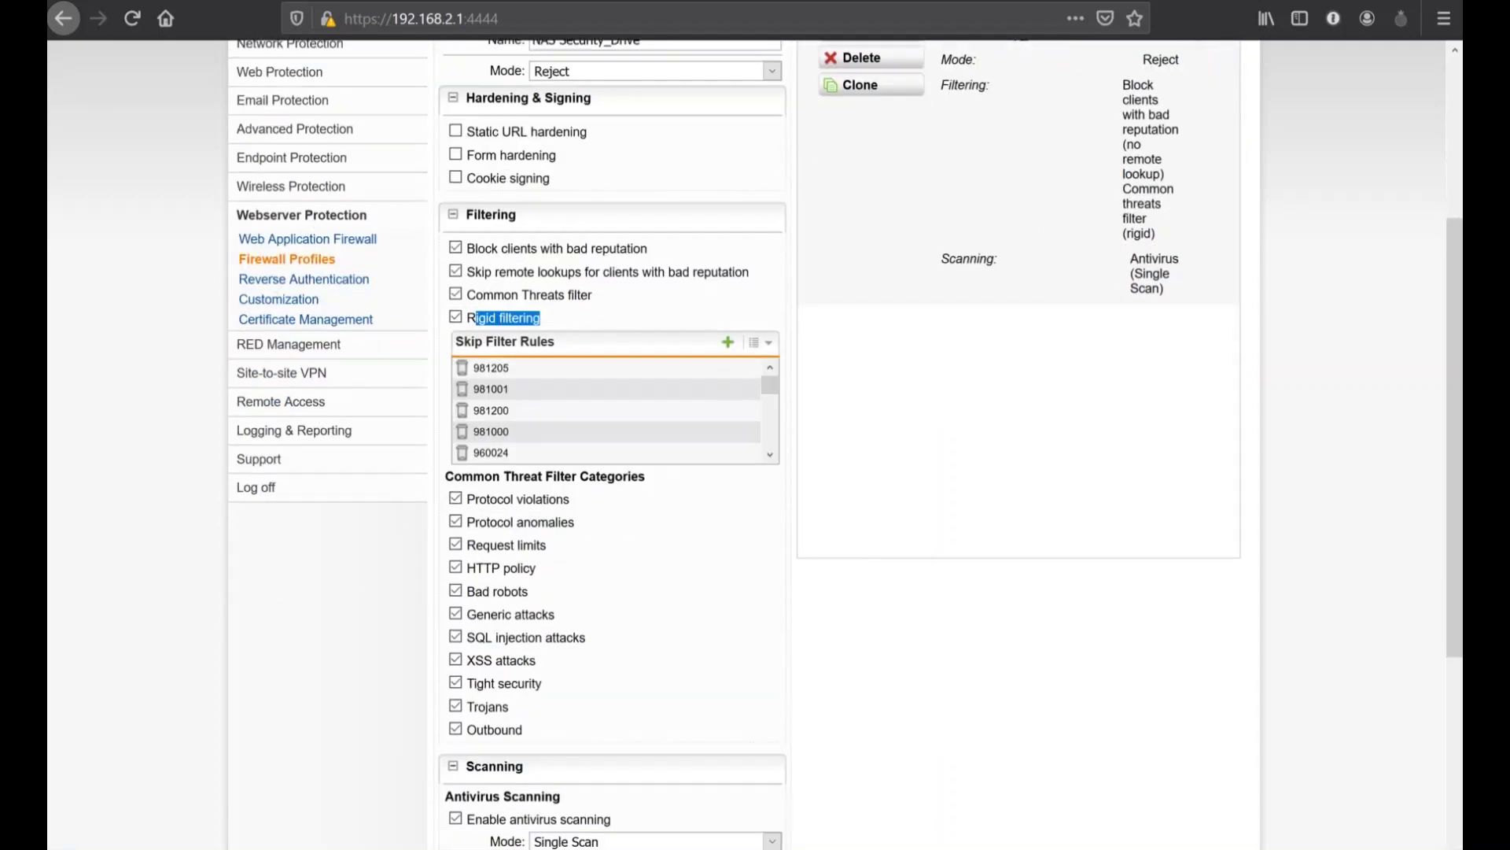
{"action": "scroll", "coordinate": [614, 440], "scroll_direction": "down", "scroll_amount": 4}
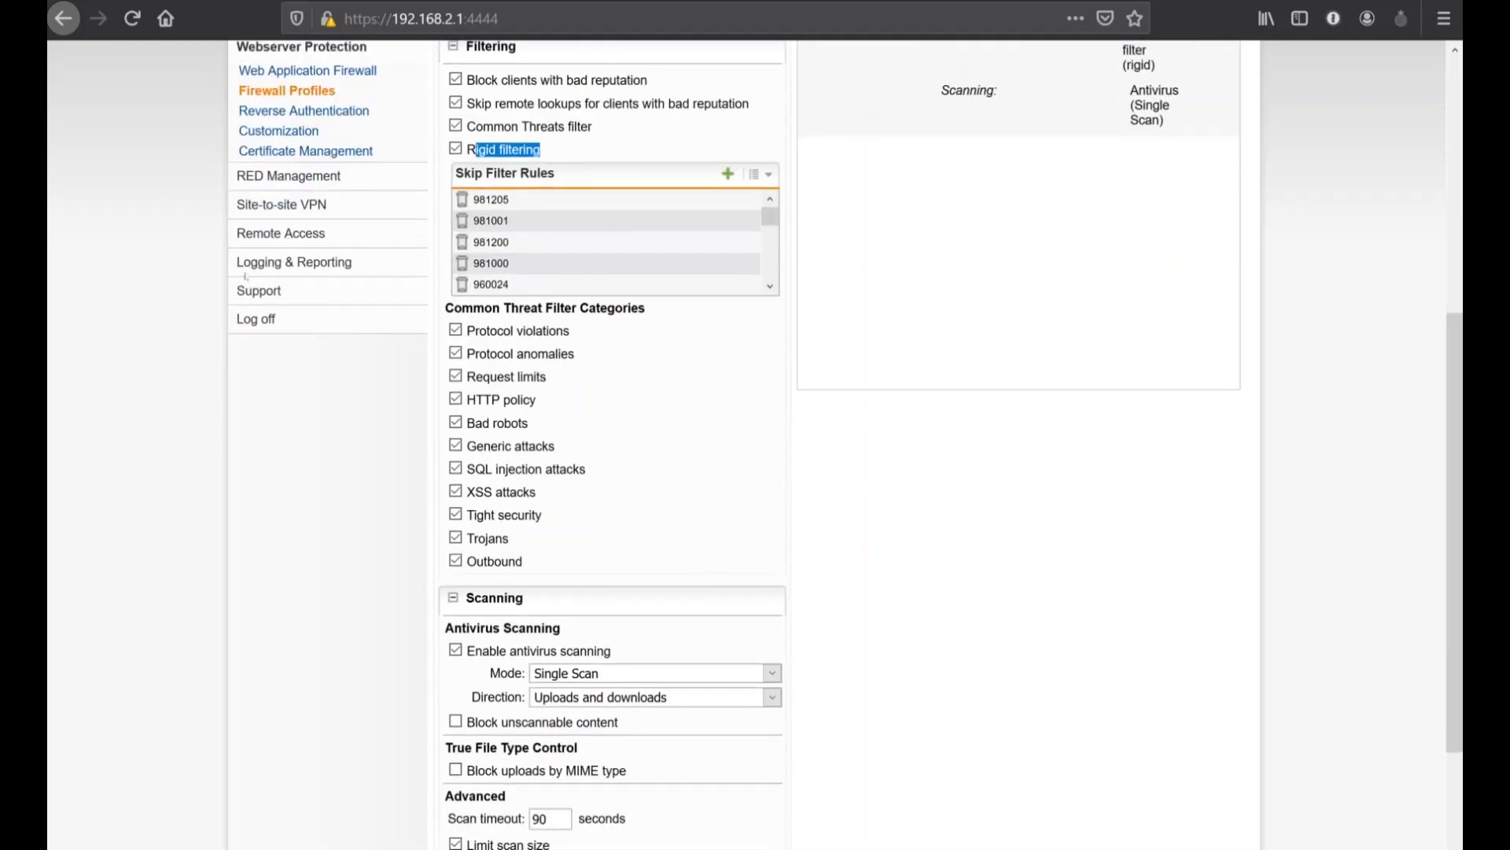
{"action": "key", "text": "Tab"}
{"action": "key", "text": "alt+Down"}
{"action": "key", "text": "Escape"}
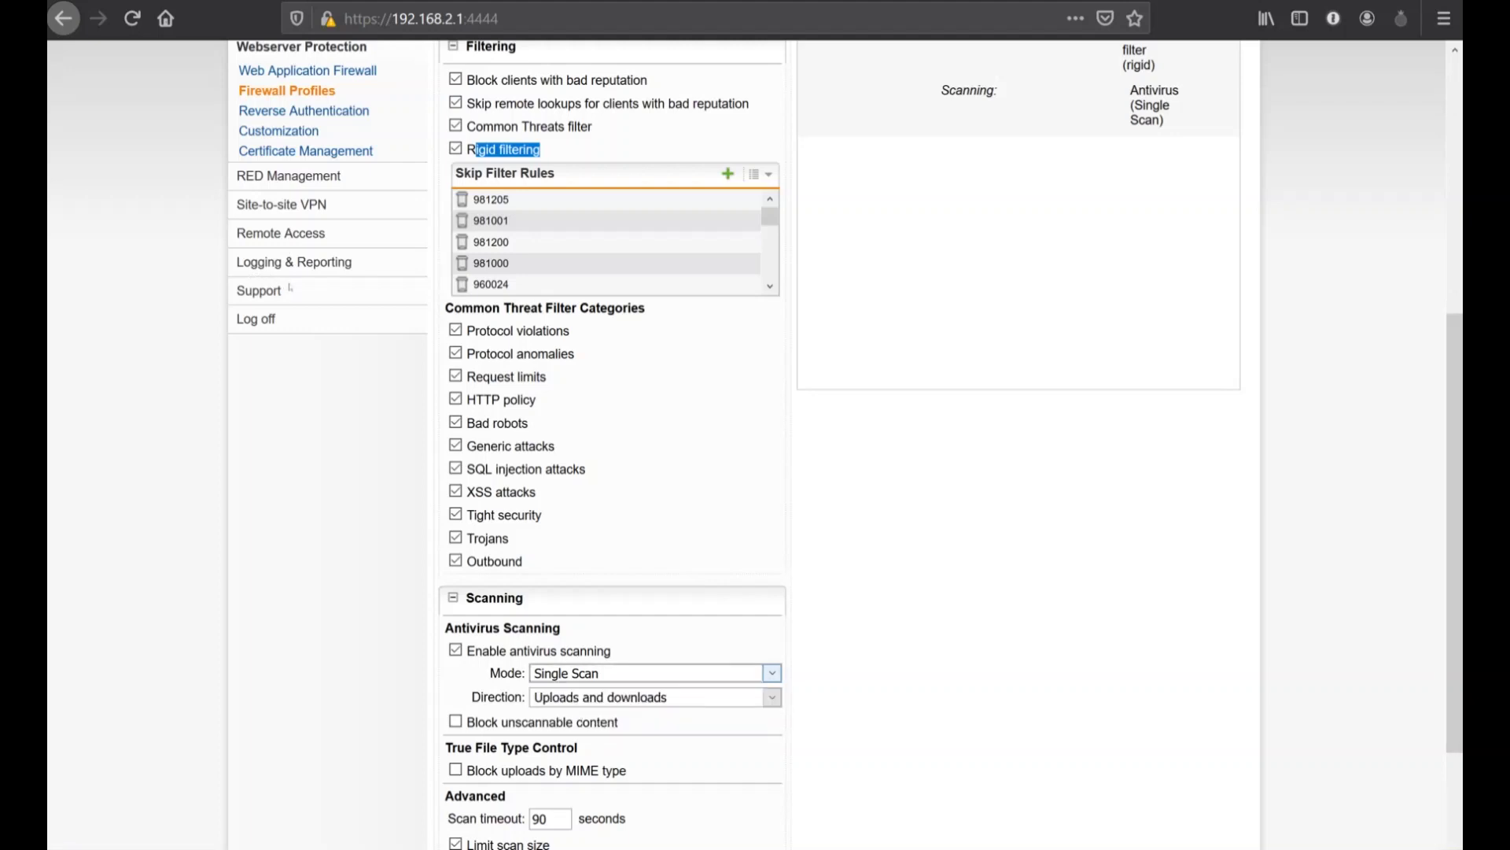
{"action": "key", "text": "Tab"}
{"action": "key", "text": "alt+Down"}
{"action": "key", "text": "Escape"}
{"action": "key", "text": "alt+Down"}
{"action": "key", "text": "Up"}
{"action": "key", "text": "Up"}
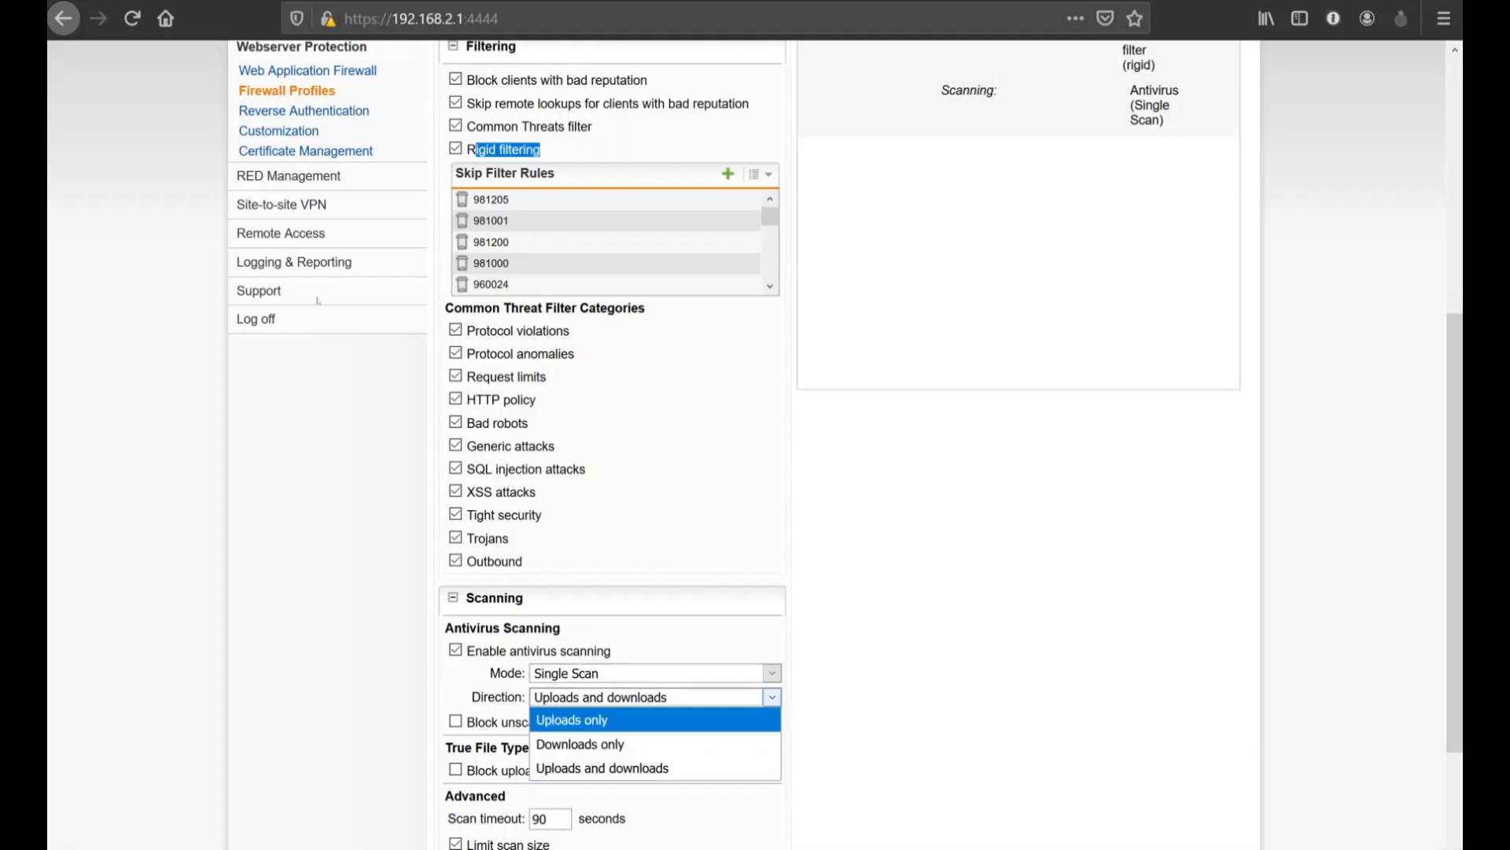
{"action": "key", "text": "Down"}
{"action": "key", "text": "Escape"}
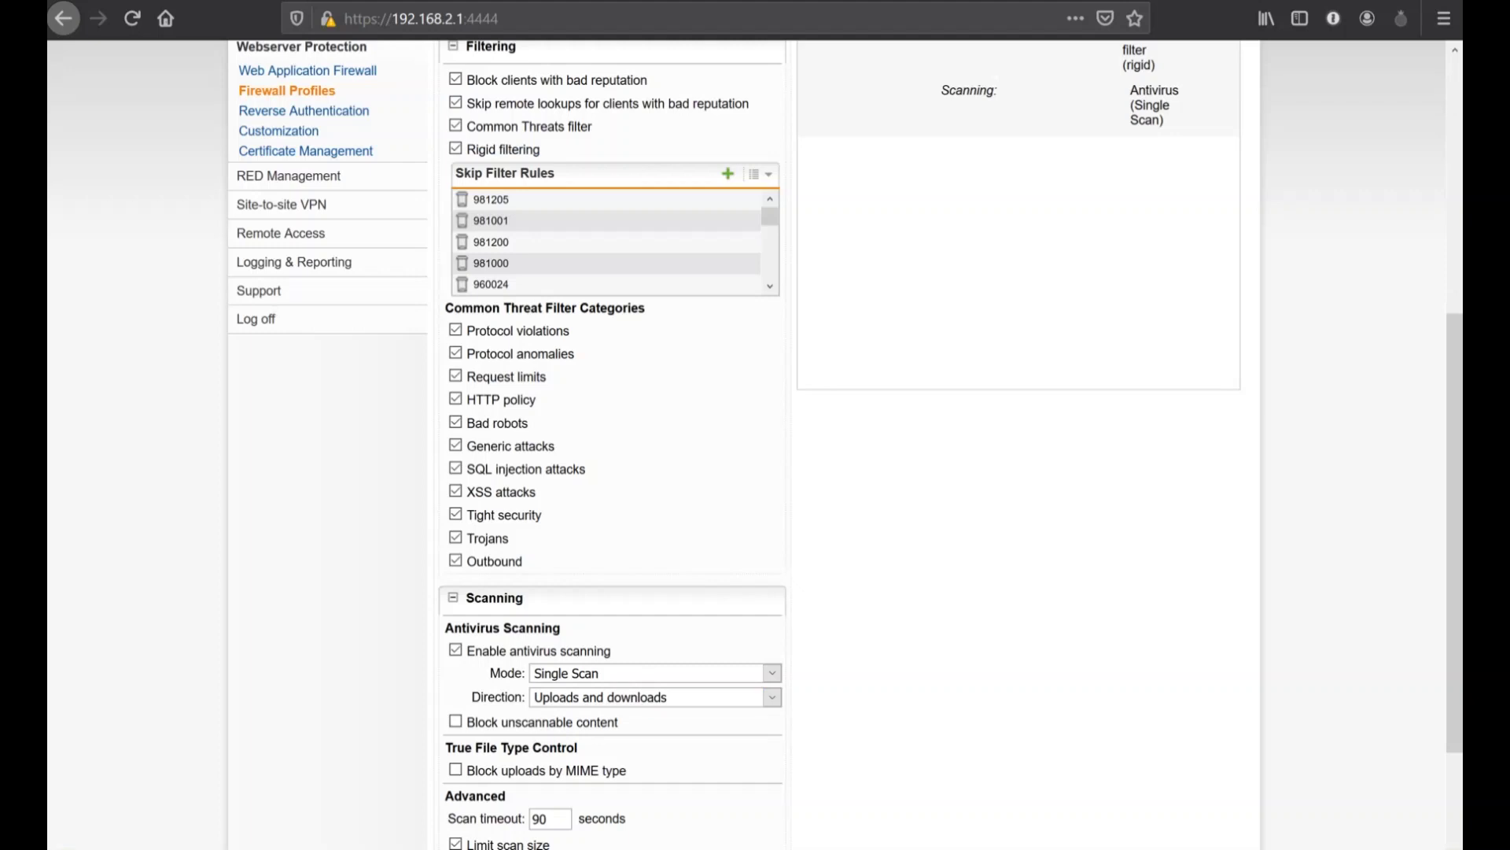
Enable Block uploads by MIME type to show the blocked types list, and disable it again.
{"action": "scroll", "coordinate": [756, 441], "scroll_direction": "down", "scroll_amount": 3}
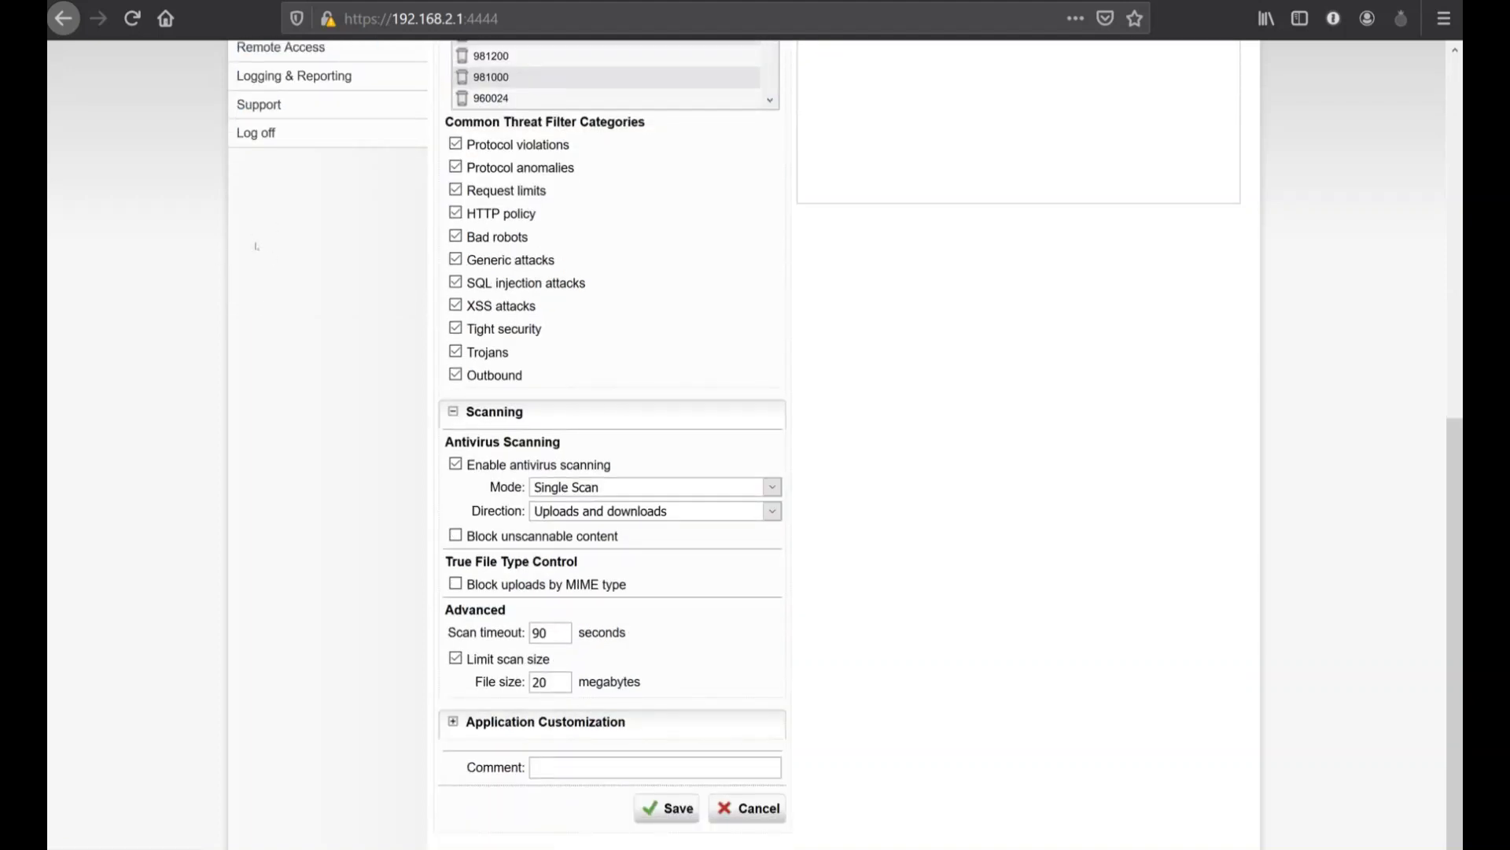
{"action": "key", "text": "space"}
{"action": "key", "text": "space"}
{"action": "key", "text": "space"}
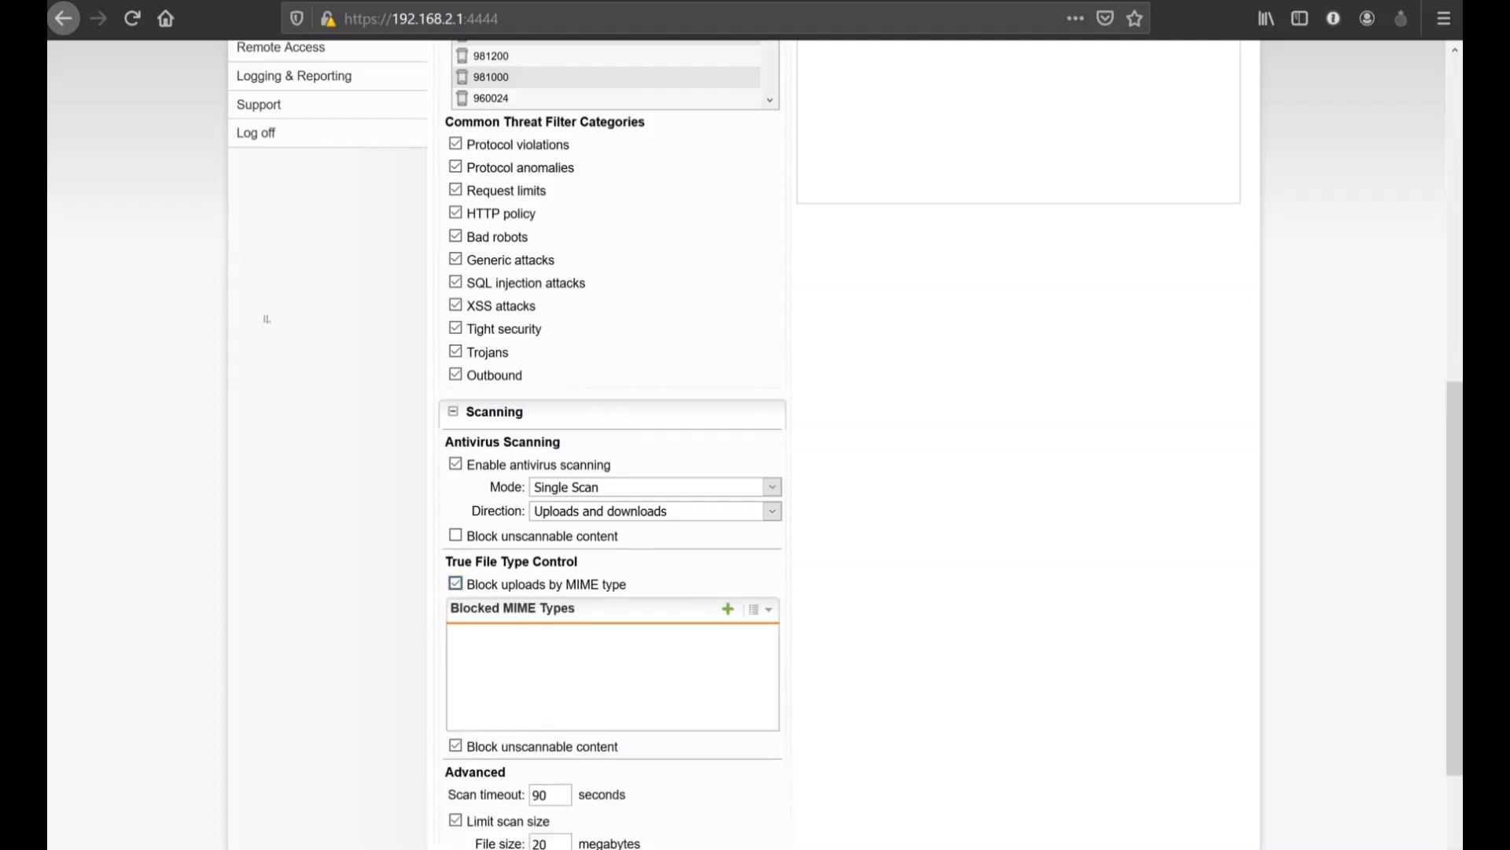
{"action": "key", "text": "space"}
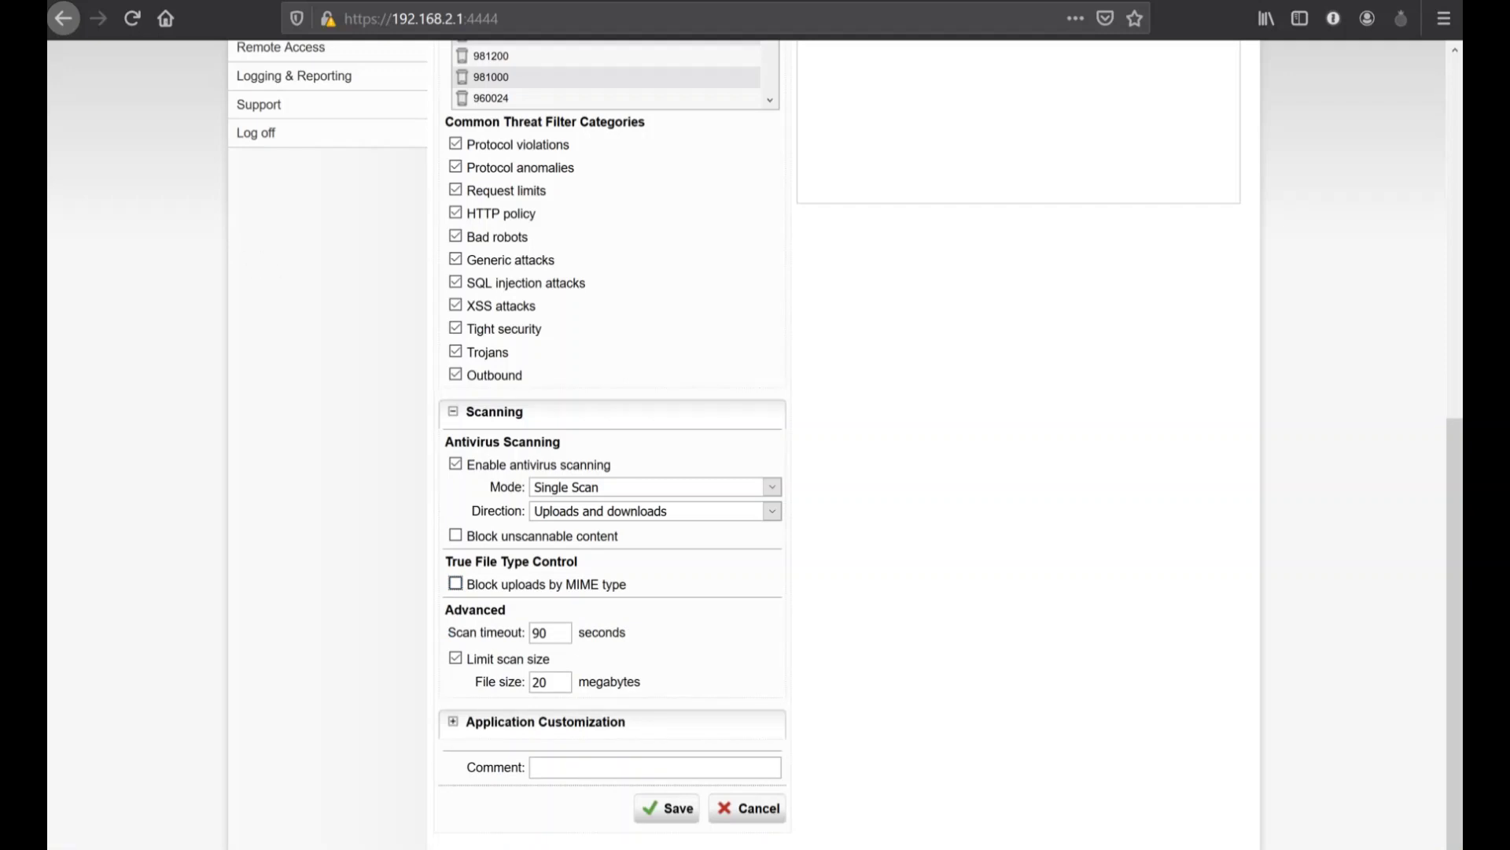
Expand the Application Customization section and review its option along with the profile's filtering settings.
{"action": "key", "text": "Tab"}
{"action": "key", "text": "Tab"}
{"action": "key", "text": "Tab"}
{"action": "key", "text": "Tab"}
{"action": "key", "text": "Return"}
{"action": "scroll", "coordinate": [245, 302], "scroll_direction": "down", "scroll_amount": 1}
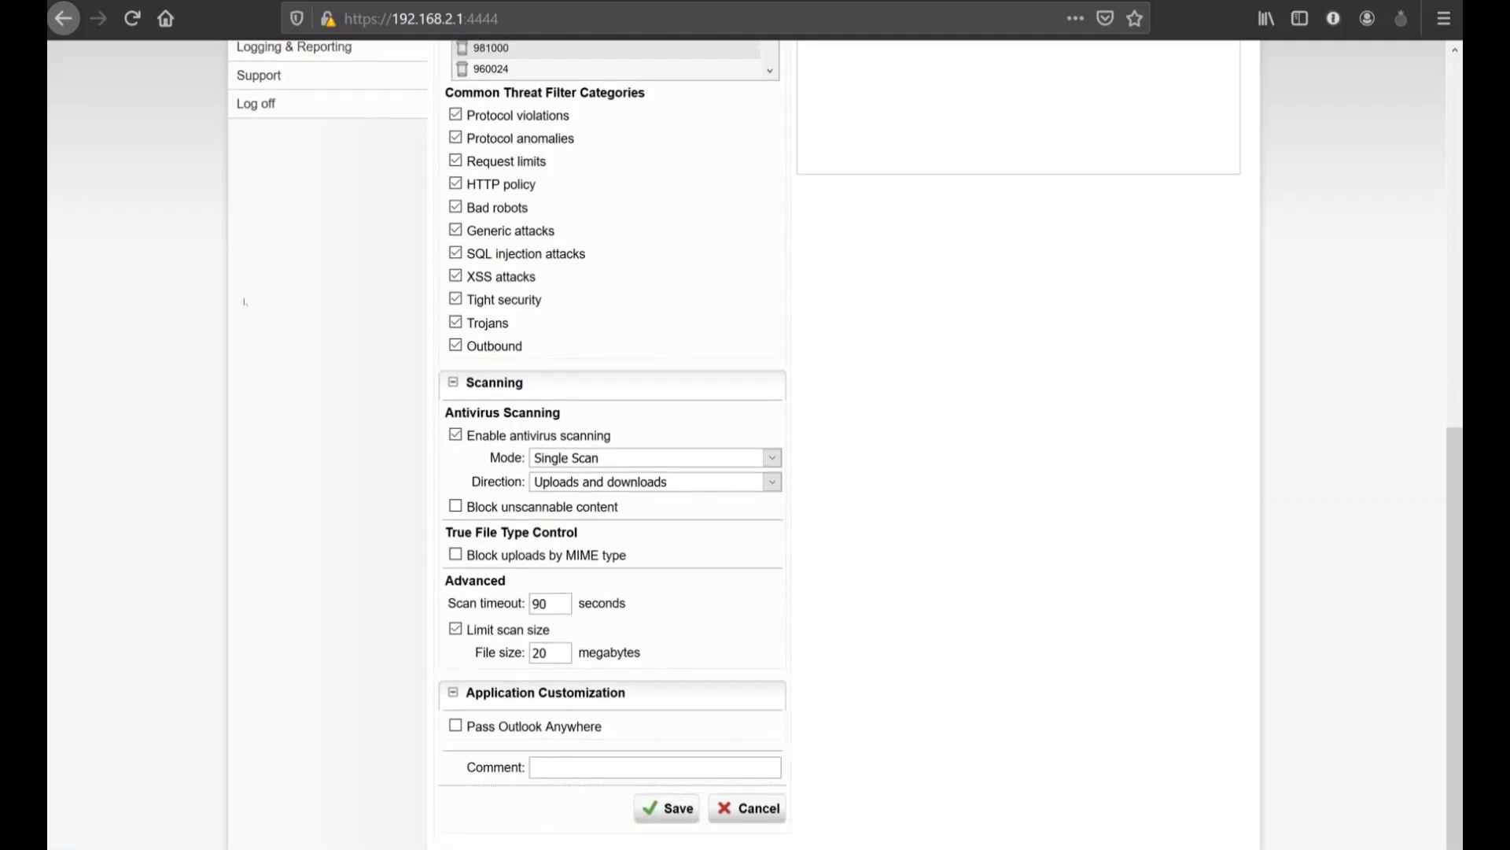
{"action": "scroll", "coordinate": [245, 302], "scroll_direction": "up", "scroll_amount": 5}
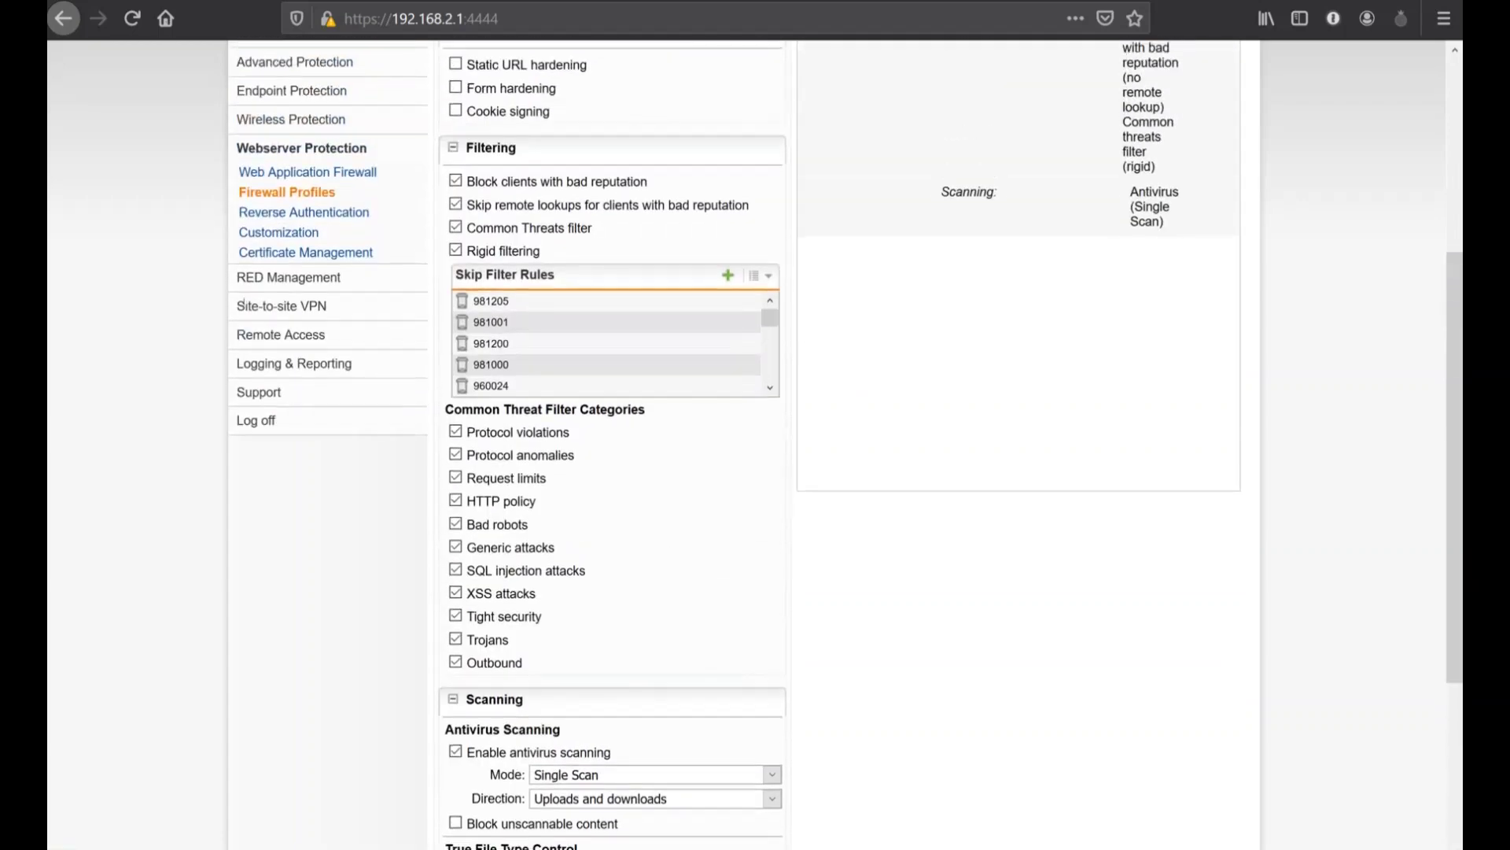
{"action": "scroll", "coordinate": [244, 302], "scroll_direction": "up", "scroll_amount": 2}
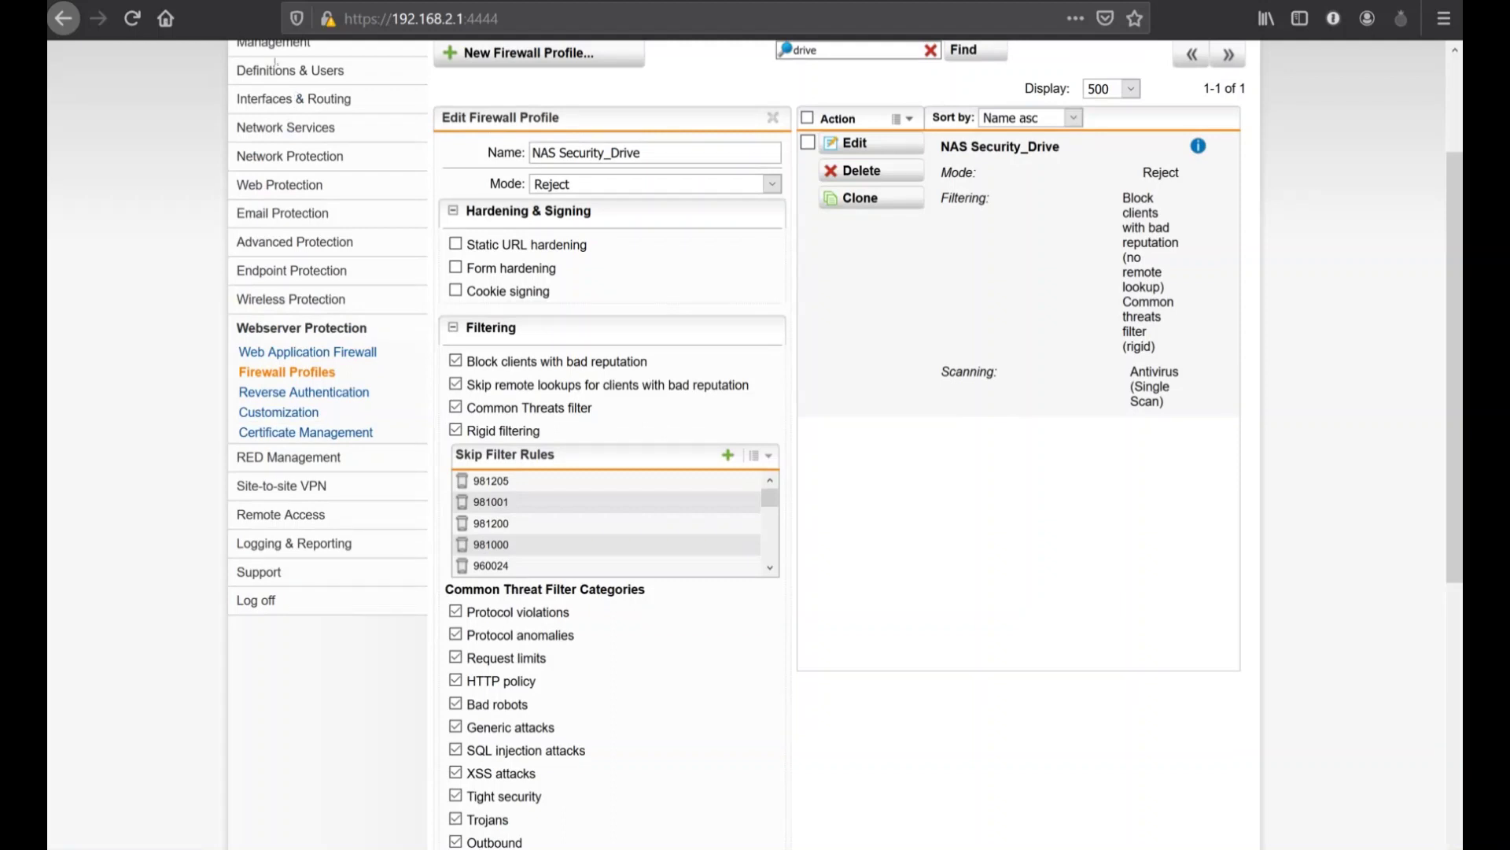
Switch the firewall profile's mode to Monitor and back to Reject.
{"action": "key", "text": "alt+Down"}
{"action": "key", "text": "Down"}
{"action": "key", "text": "Return"}
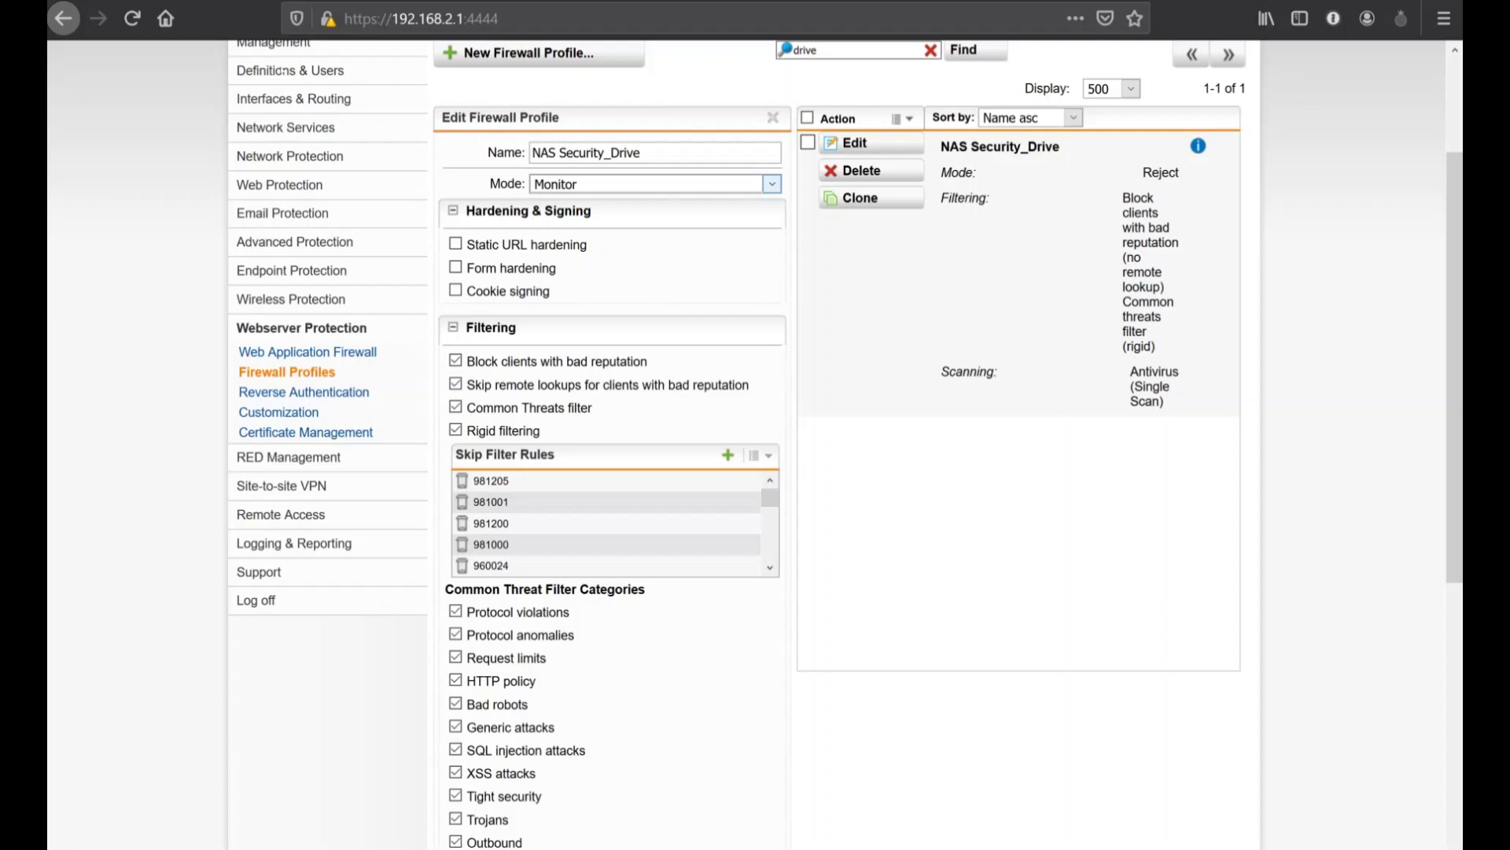
{"action": "key", "text": "alt+Down"}
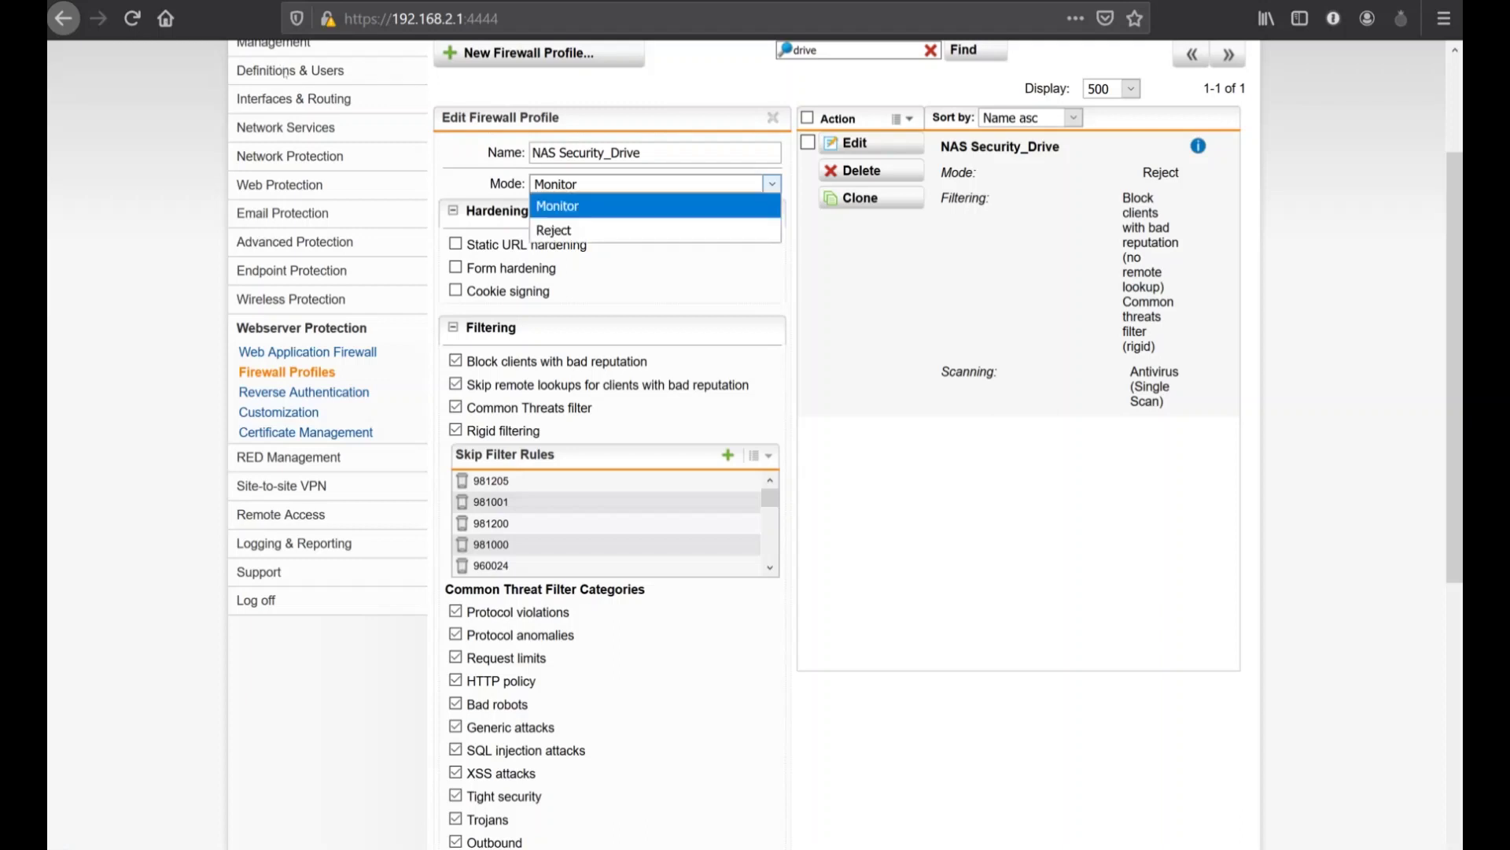
{"action": "key", "text": "Down"}
{"action": "key", "text": "Return"}
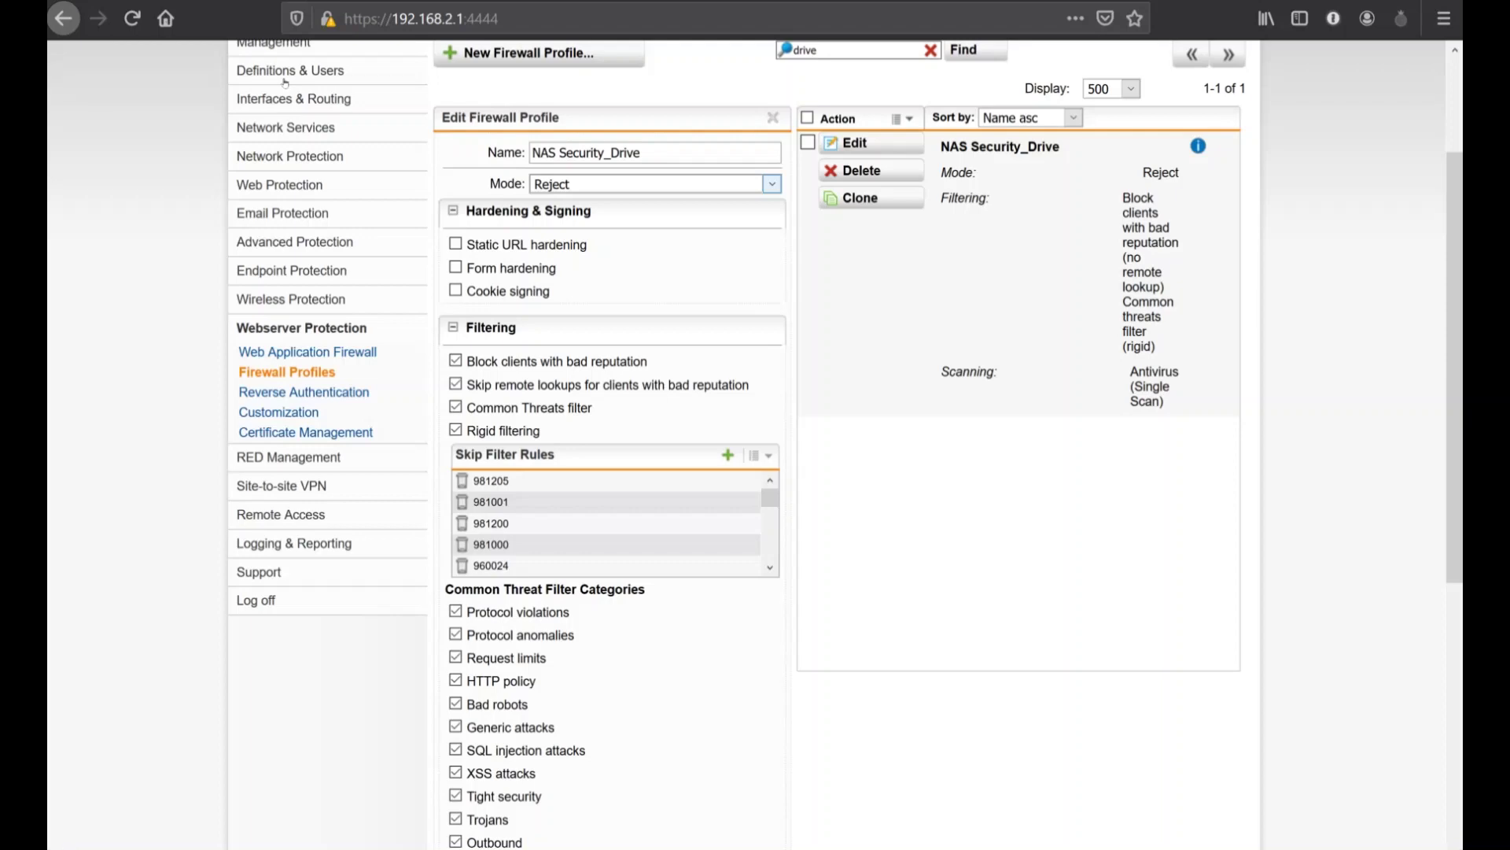
{"action": "scroll", "coordinate": [285, 82], "scroll_direction": "up", "scroll_amount": 3}
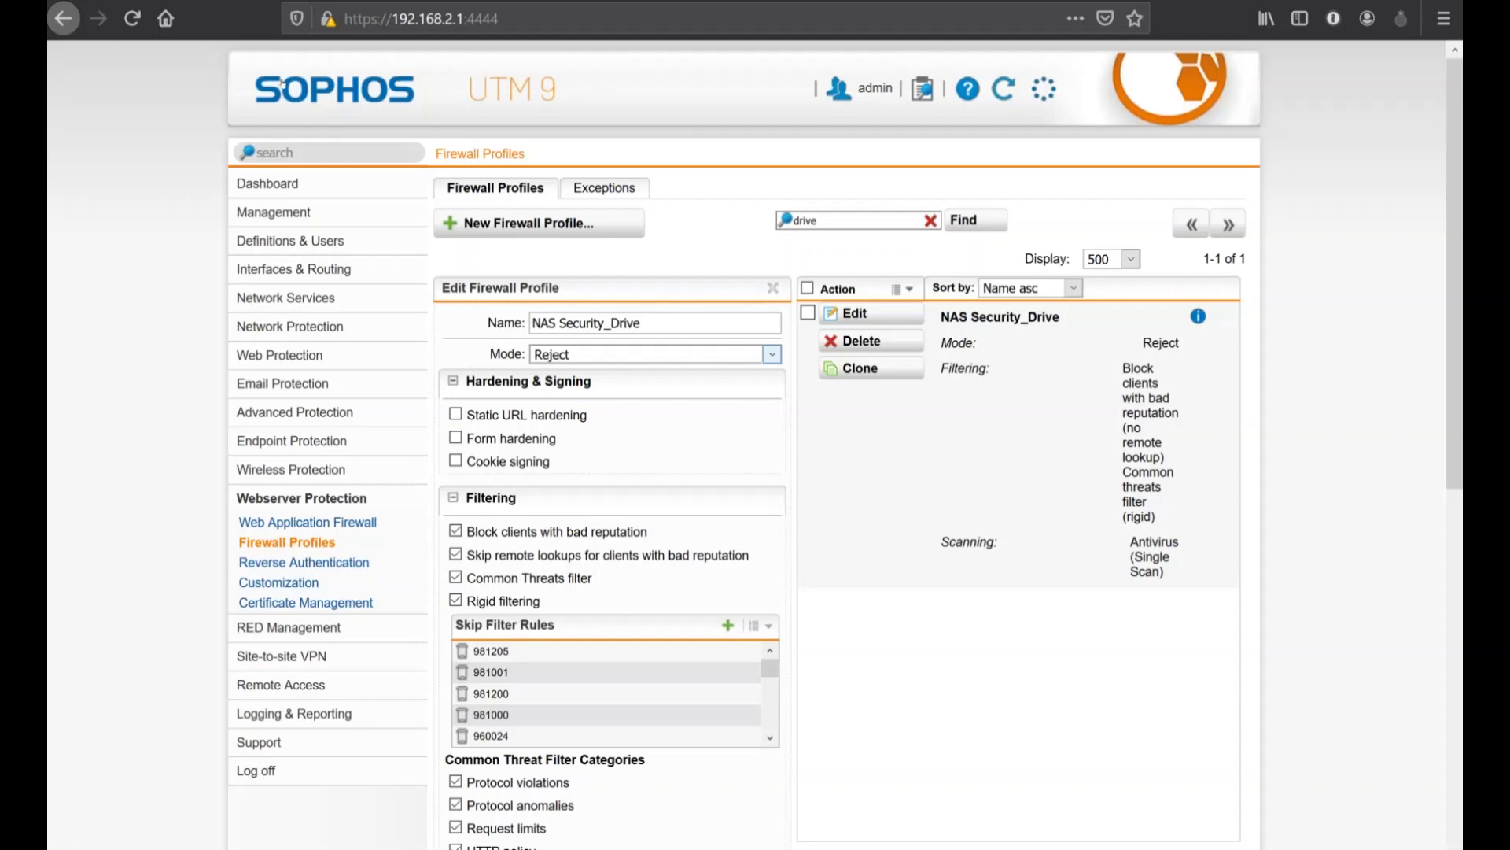
Search the virtual webservers for drive, assign the NAS Security_Drive firewall profile to lab01_drive_Internal and save it.
{"action": "left_click", "coordinate": [309, 522]}
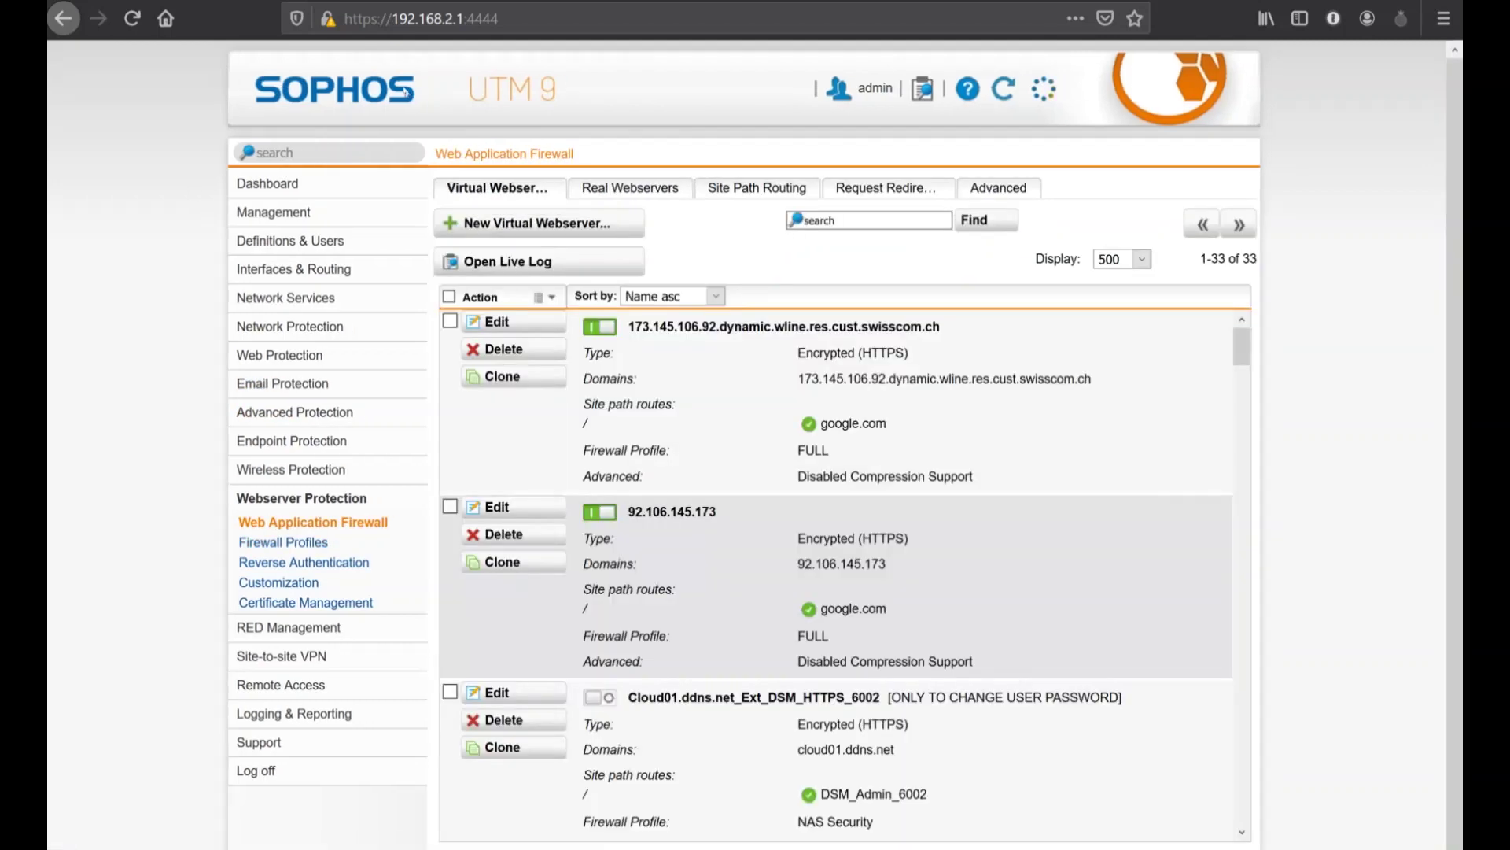
{"action": "type", "text": "drive"}
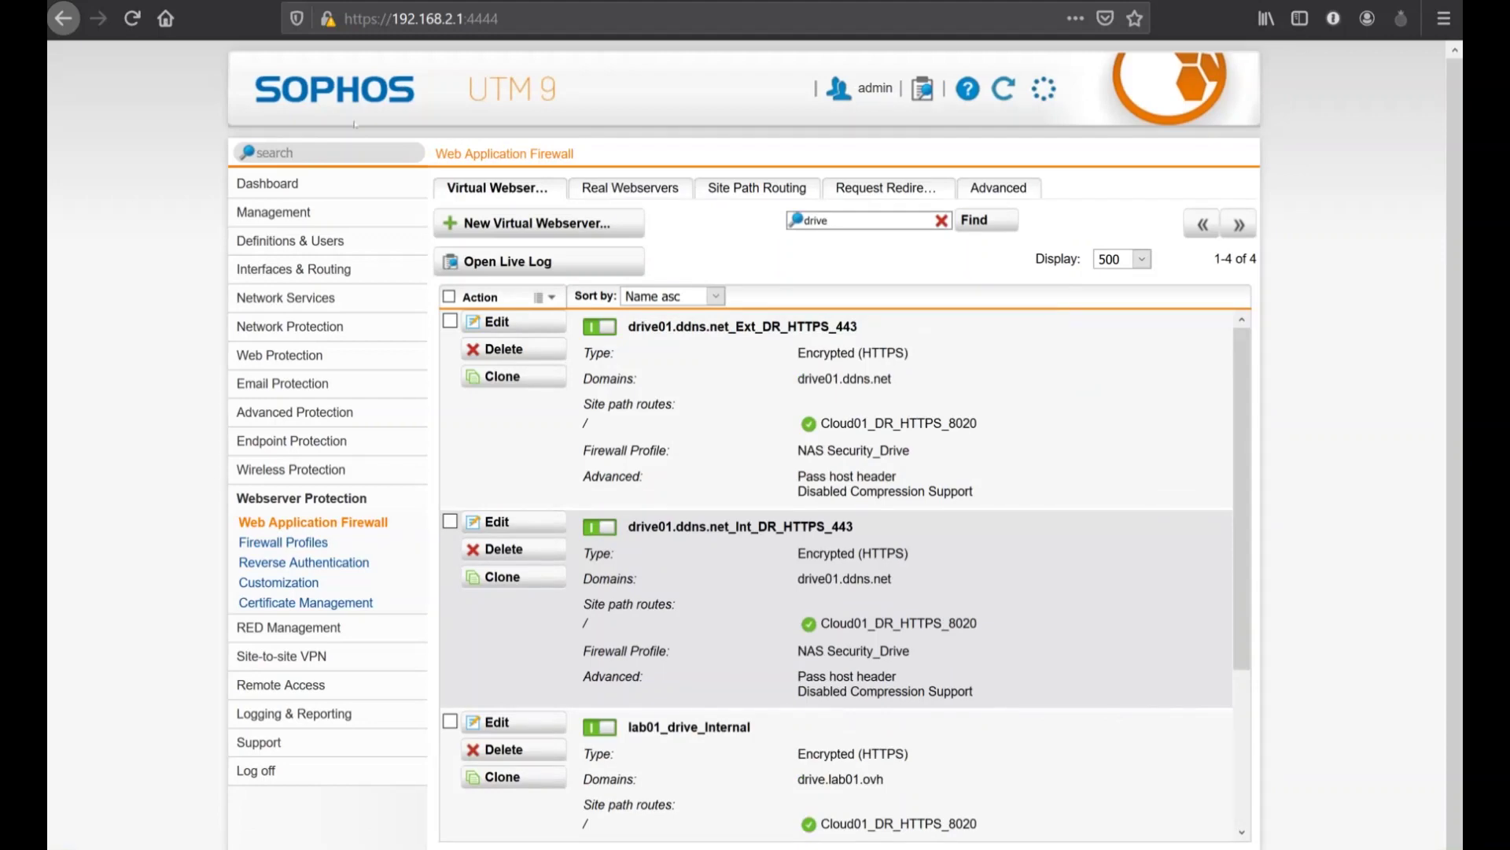
{"action": "scroll", "coordinate": [287, 294], "scroll_direction": "down", "scroll_amount": 3}
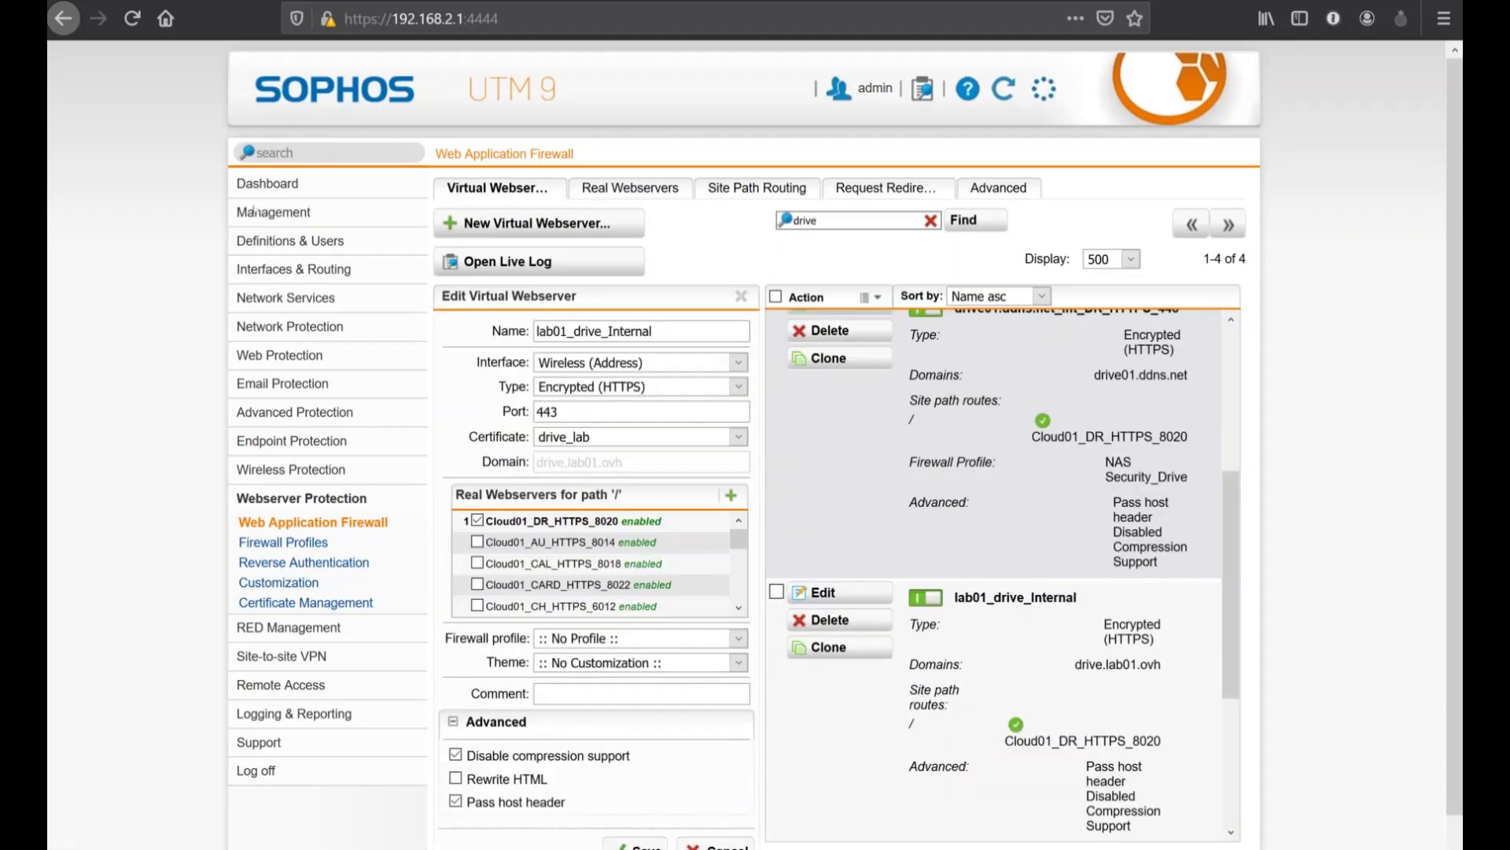
{"action": "scroll", "coordinate": [598, 562], "scroll_direction": "down", "scroll_amount": 2}
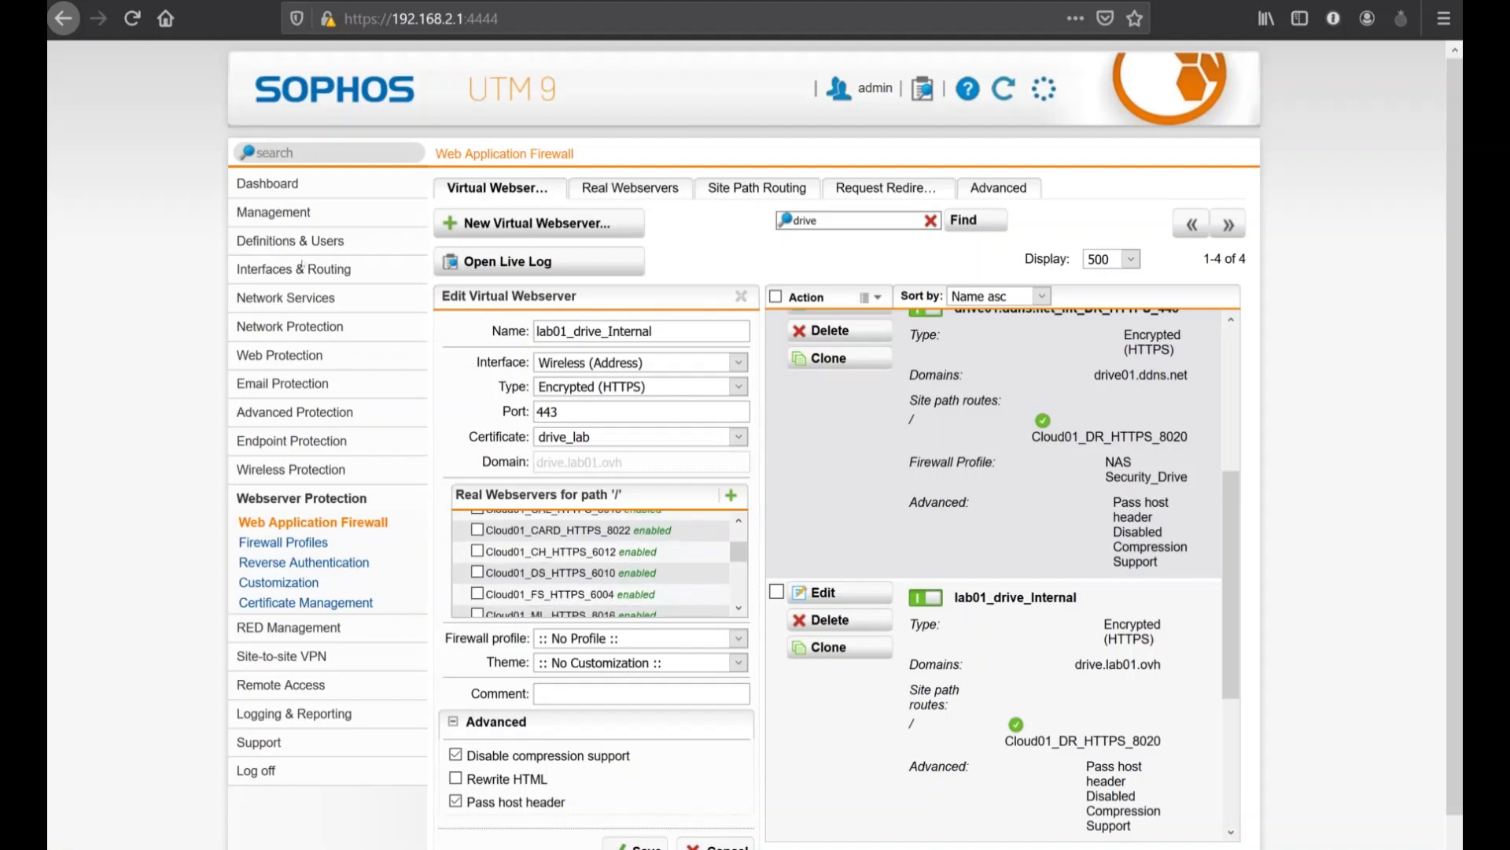
{"action": "key", "text": "alt+Down"}
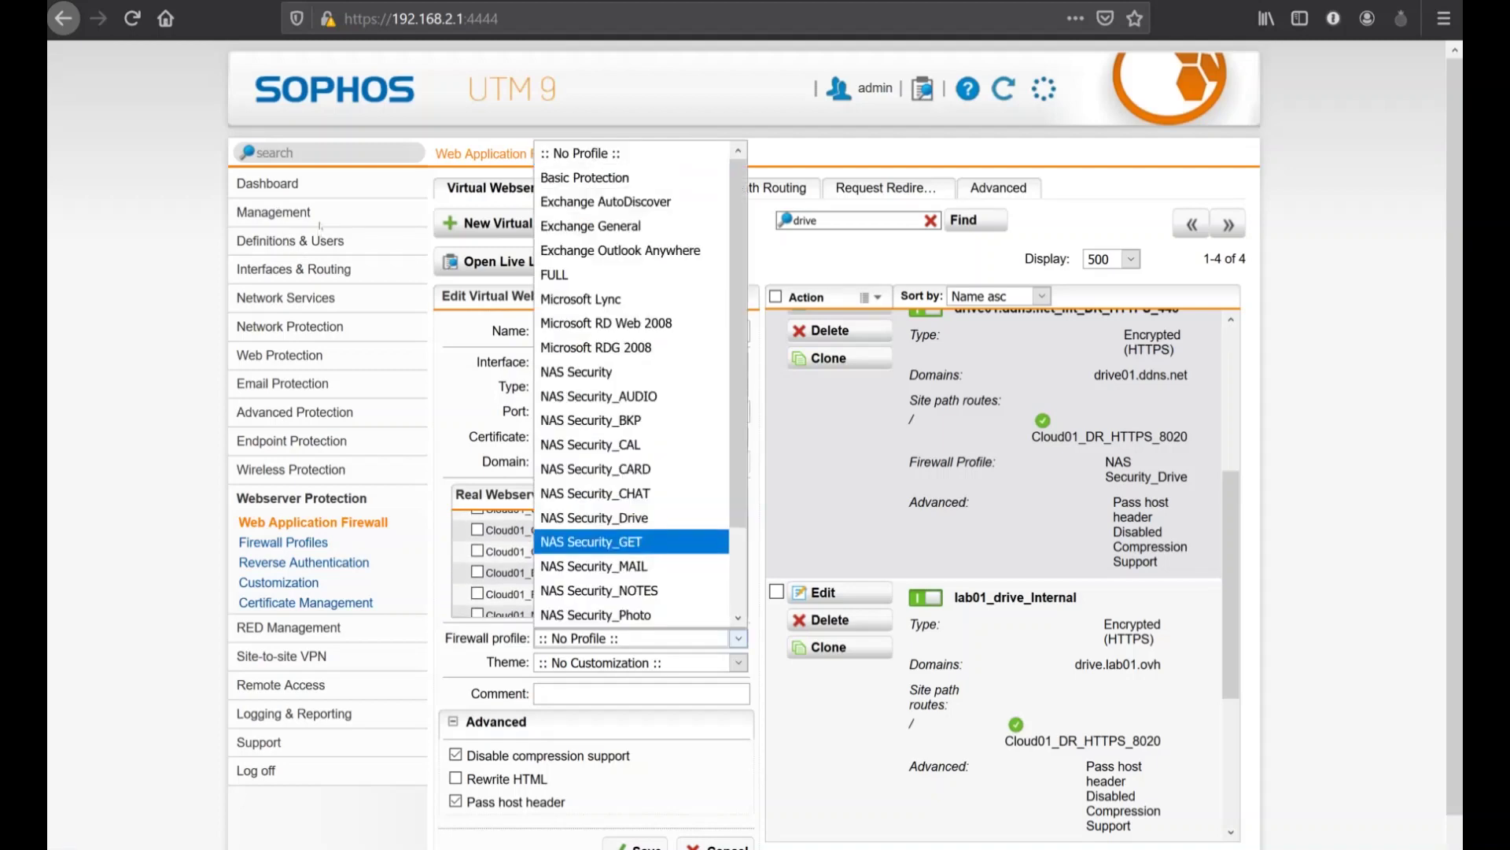
{"action": "key", "text": "Up"}
{"action": "key", "text": "Return"}
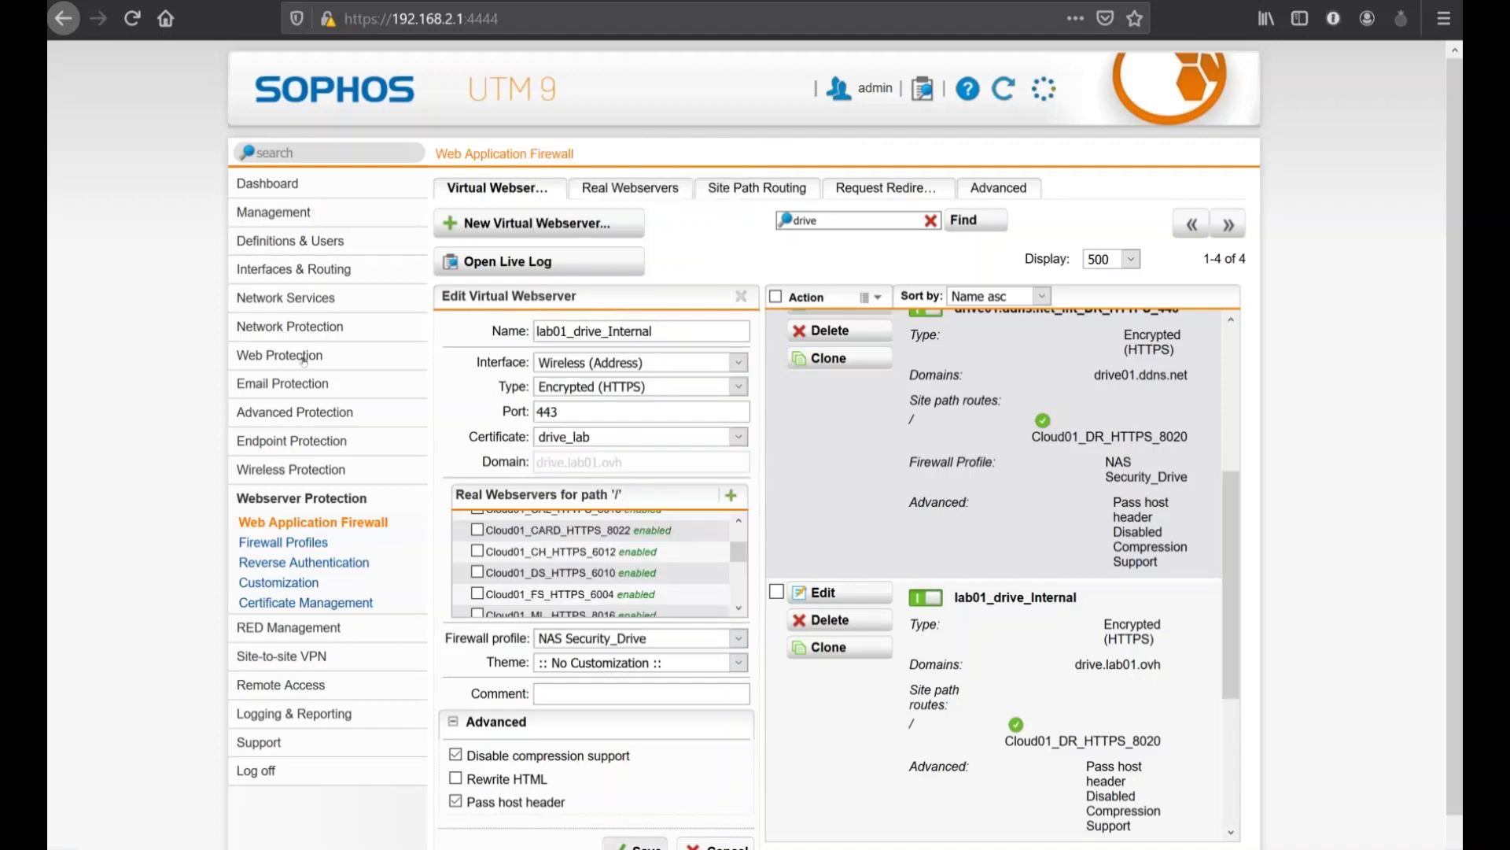
{"action": "key", "text": "Return"}
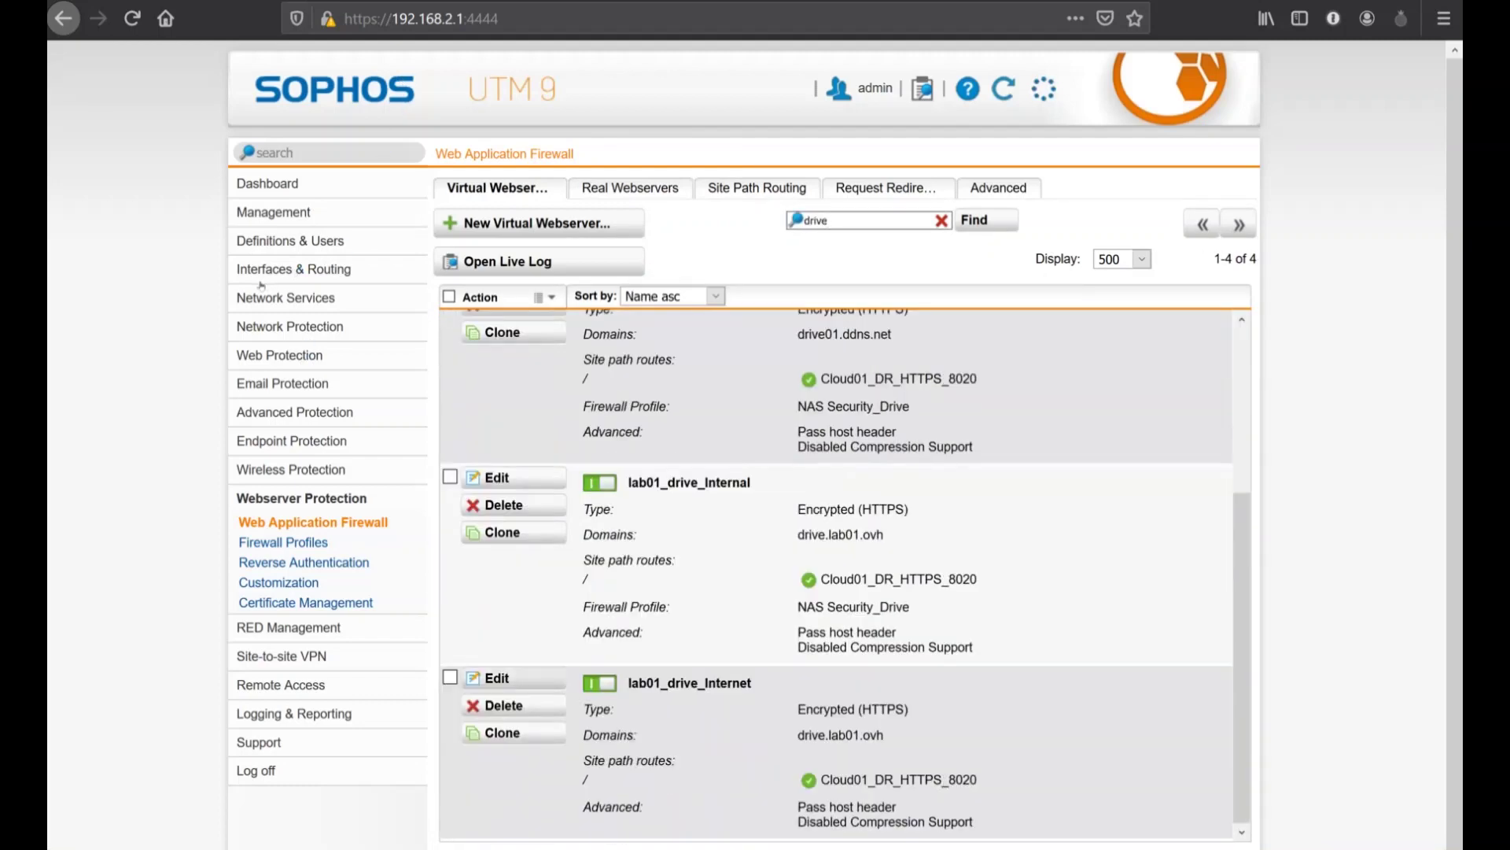
Assign the NAS Security_Drive firewall profile to the virtual webserver lab01_drive_Internet and save it.
{"action": "left_click", "coordinate": [497, 678]}
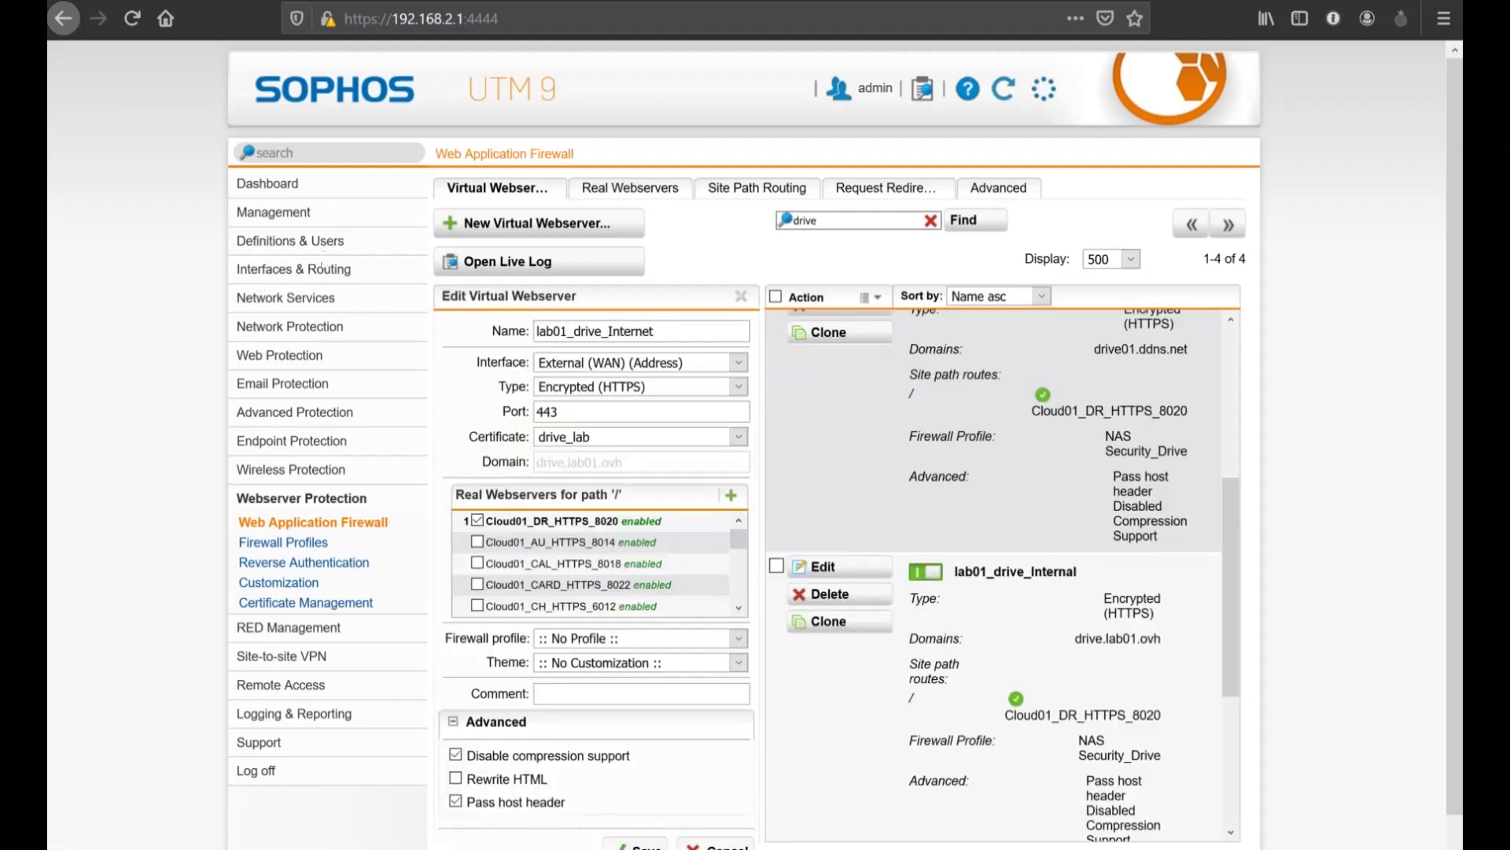
{"action": "key", "text": "alt+Down"}
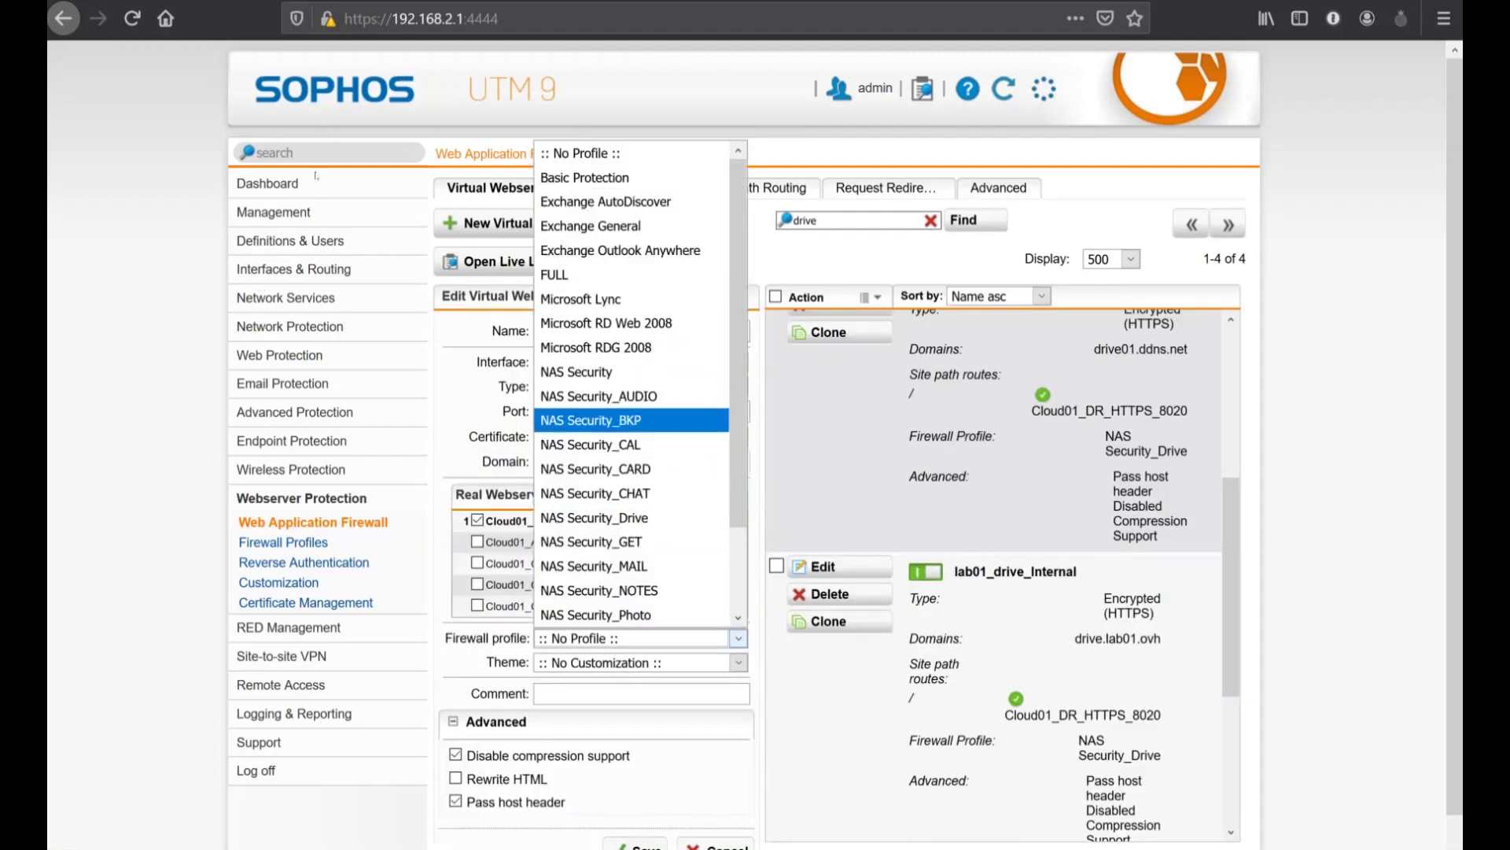
{"action": "key", "text": "Down"}
{"action": "key", "text": "Return"}
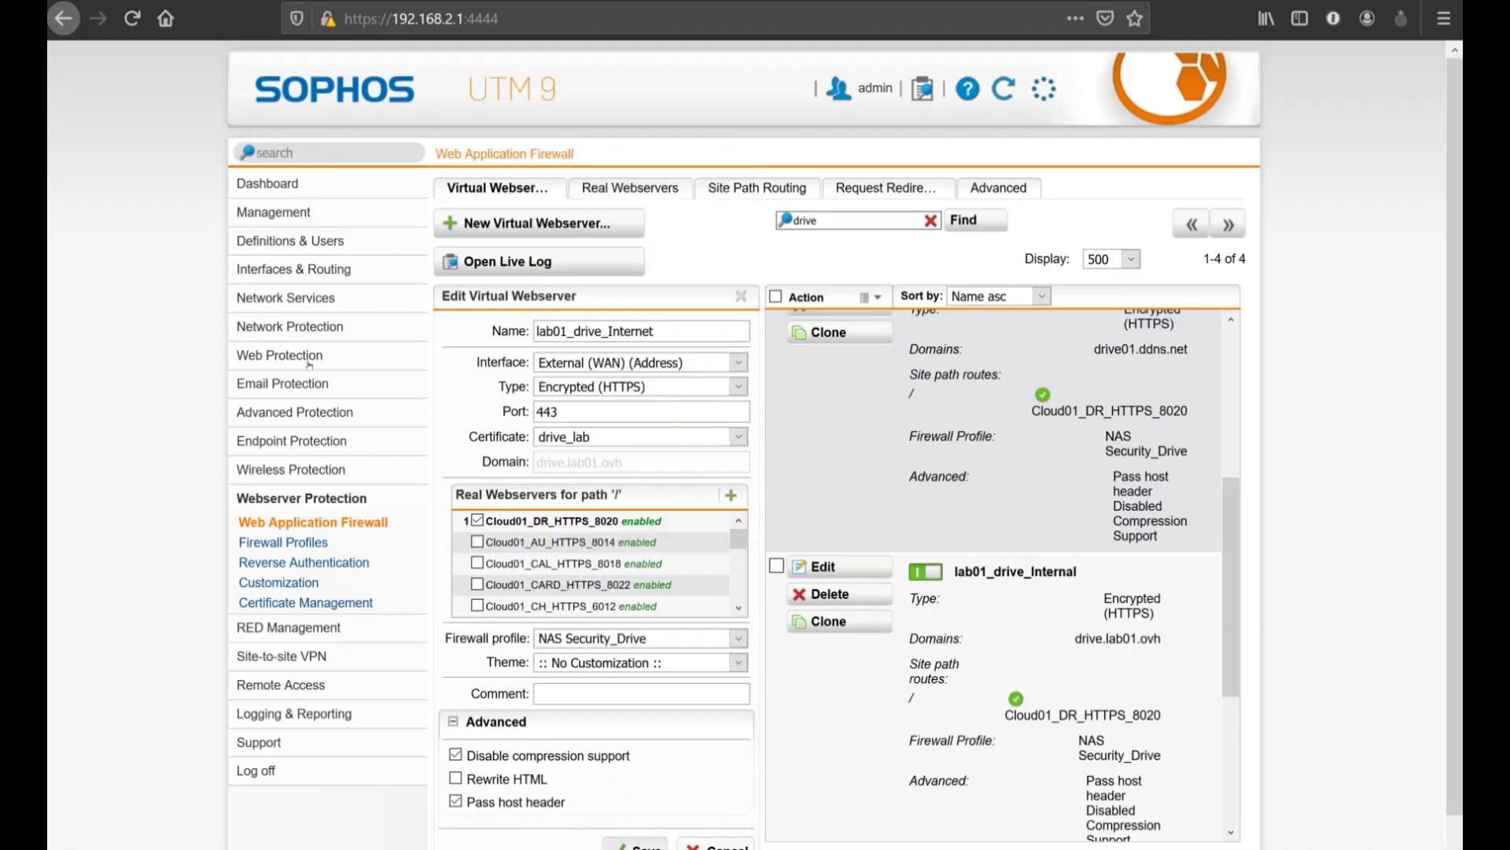
{"action": "key", "text": "Return"}
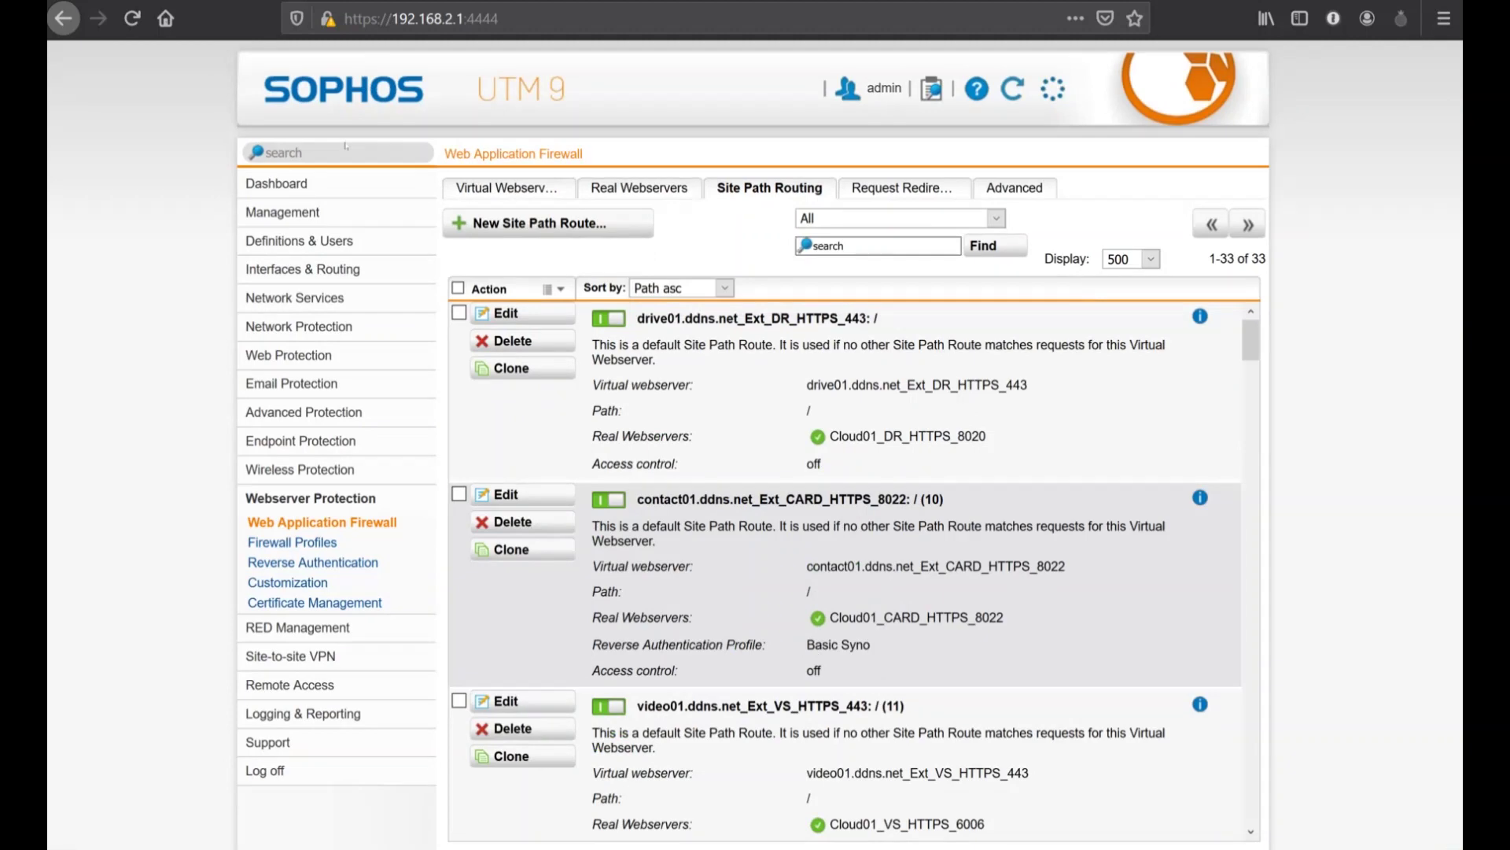
Search the site path routes for lab, open lab01_drive_Internal for editing and toggle Access control on and off to examine its network restrictions.
{"action": "type", "text": "lab"}
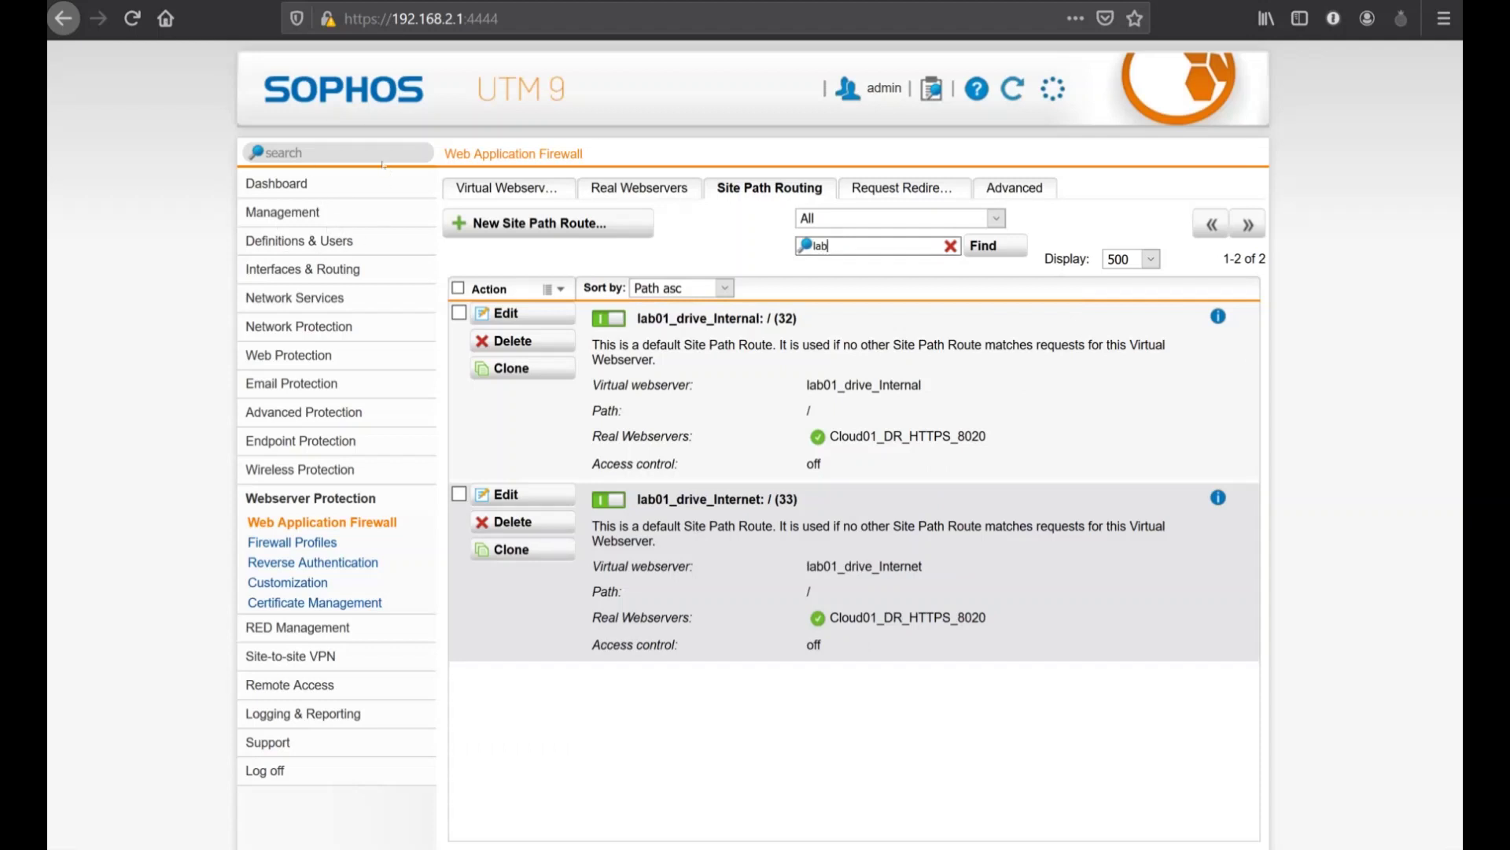
{"action": "left_click", "coordinate": [506, 313]}
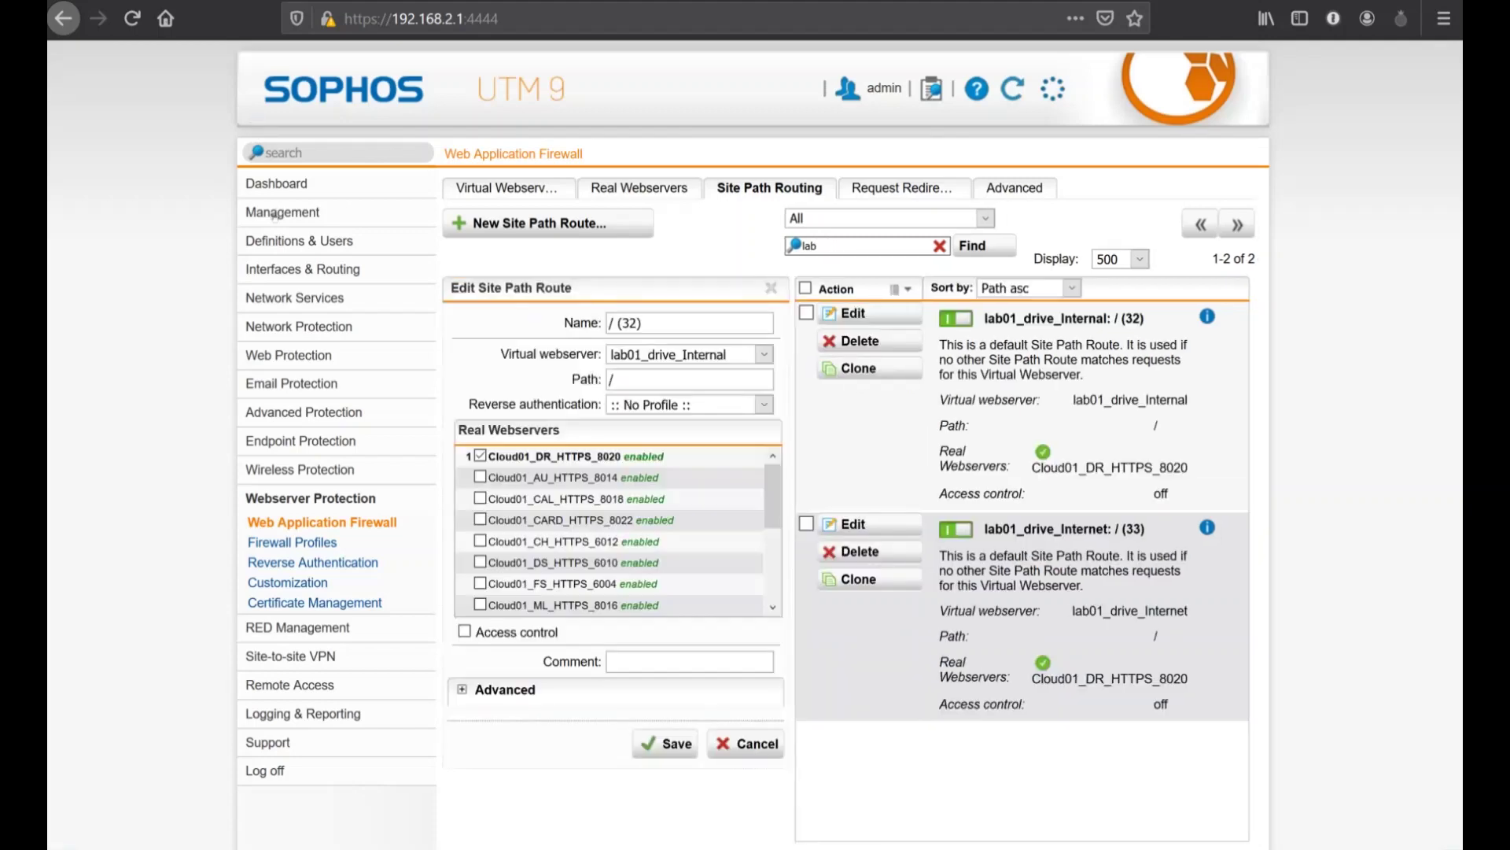
{"action": "left_click", "coordinate": [464, 631]}
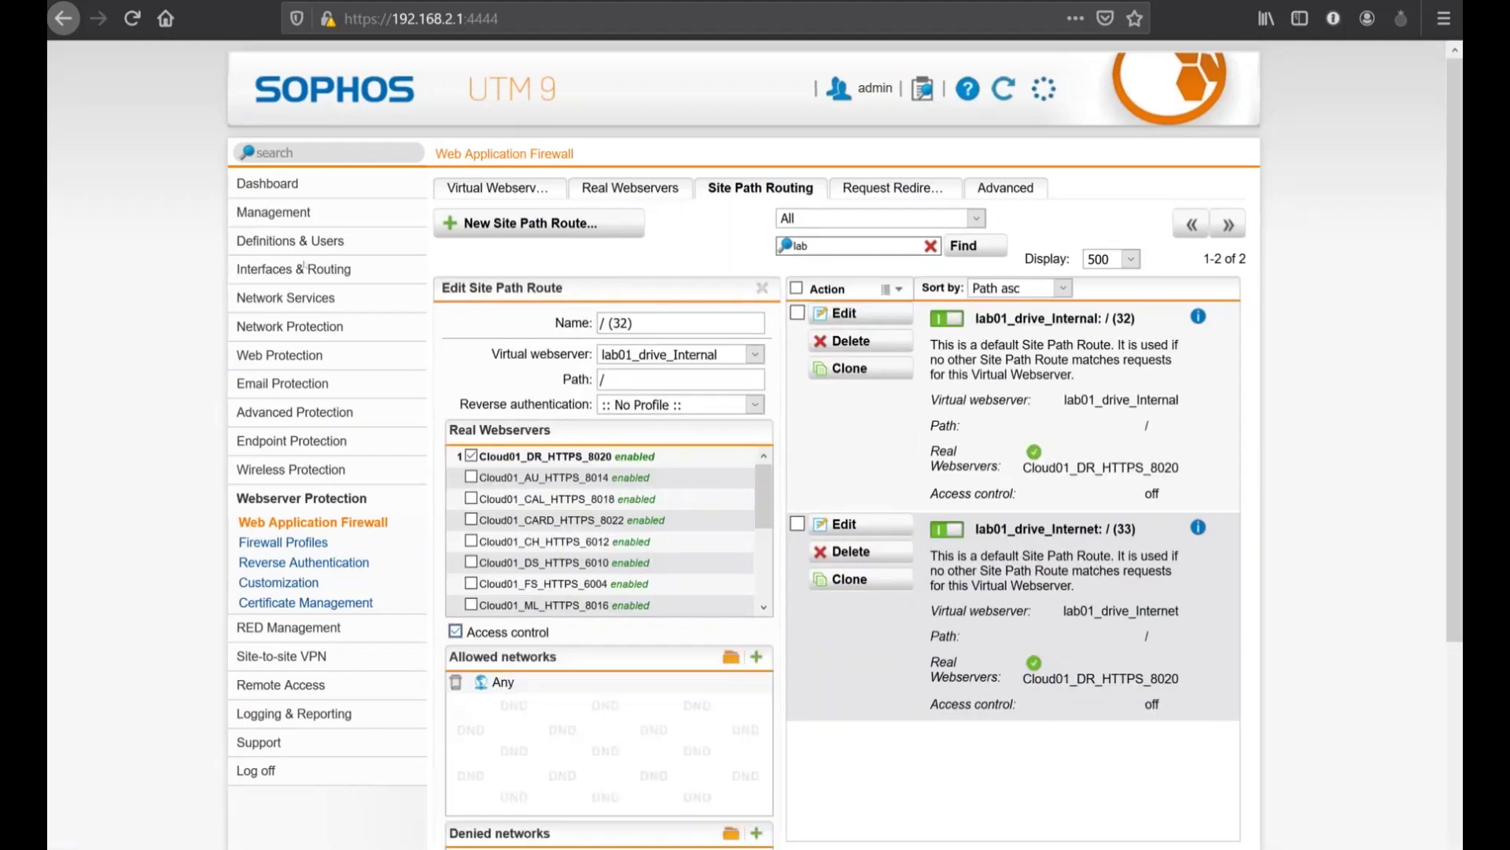
{"action": "scroll", "coordinate": [259, 208], "scroll_direction": "down", "scroll_amount": 3}
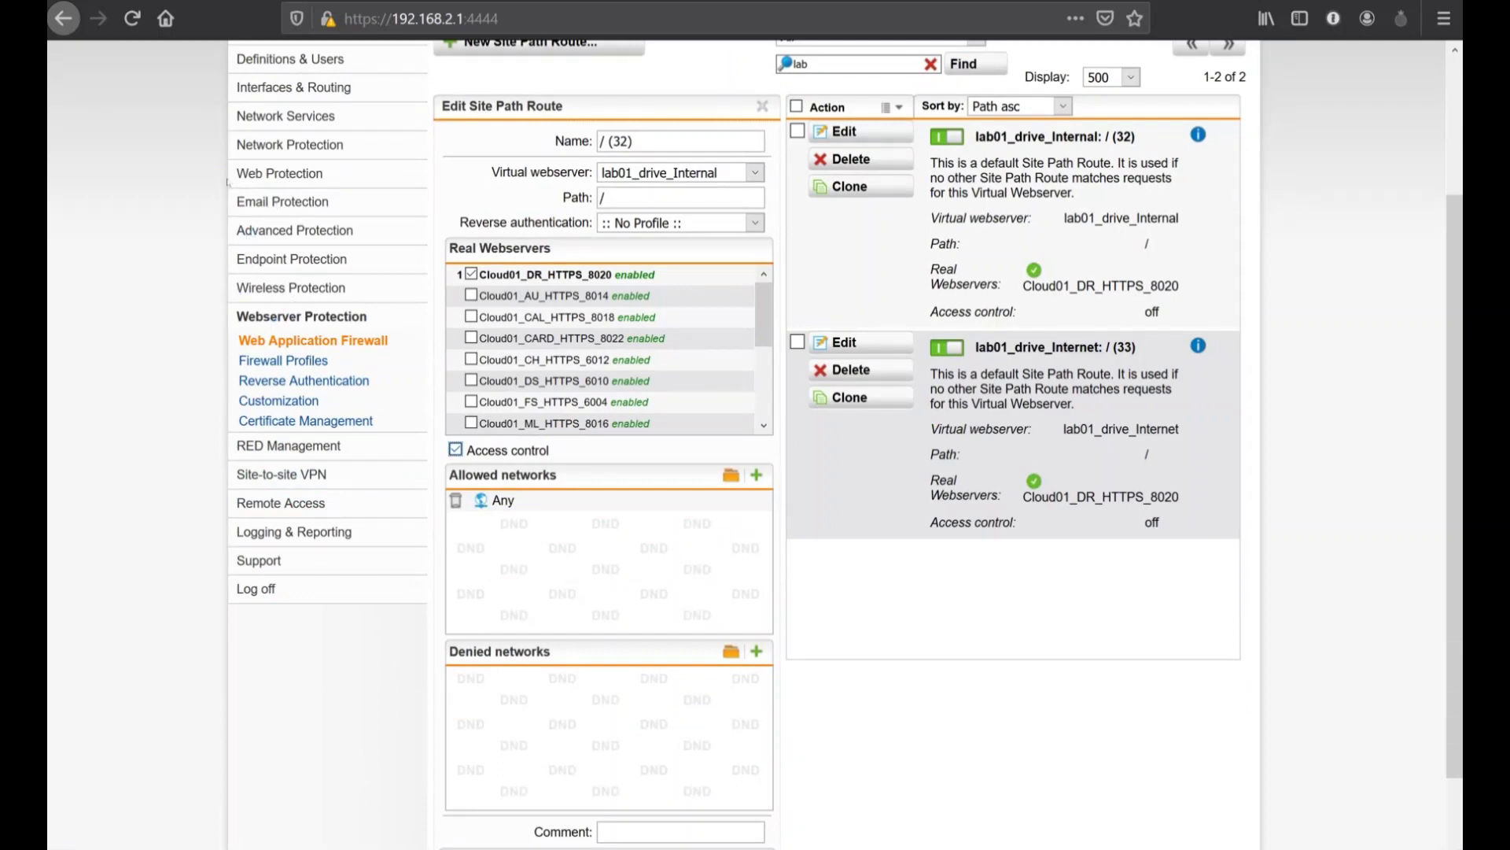
{"action": "key", "text": "space"}
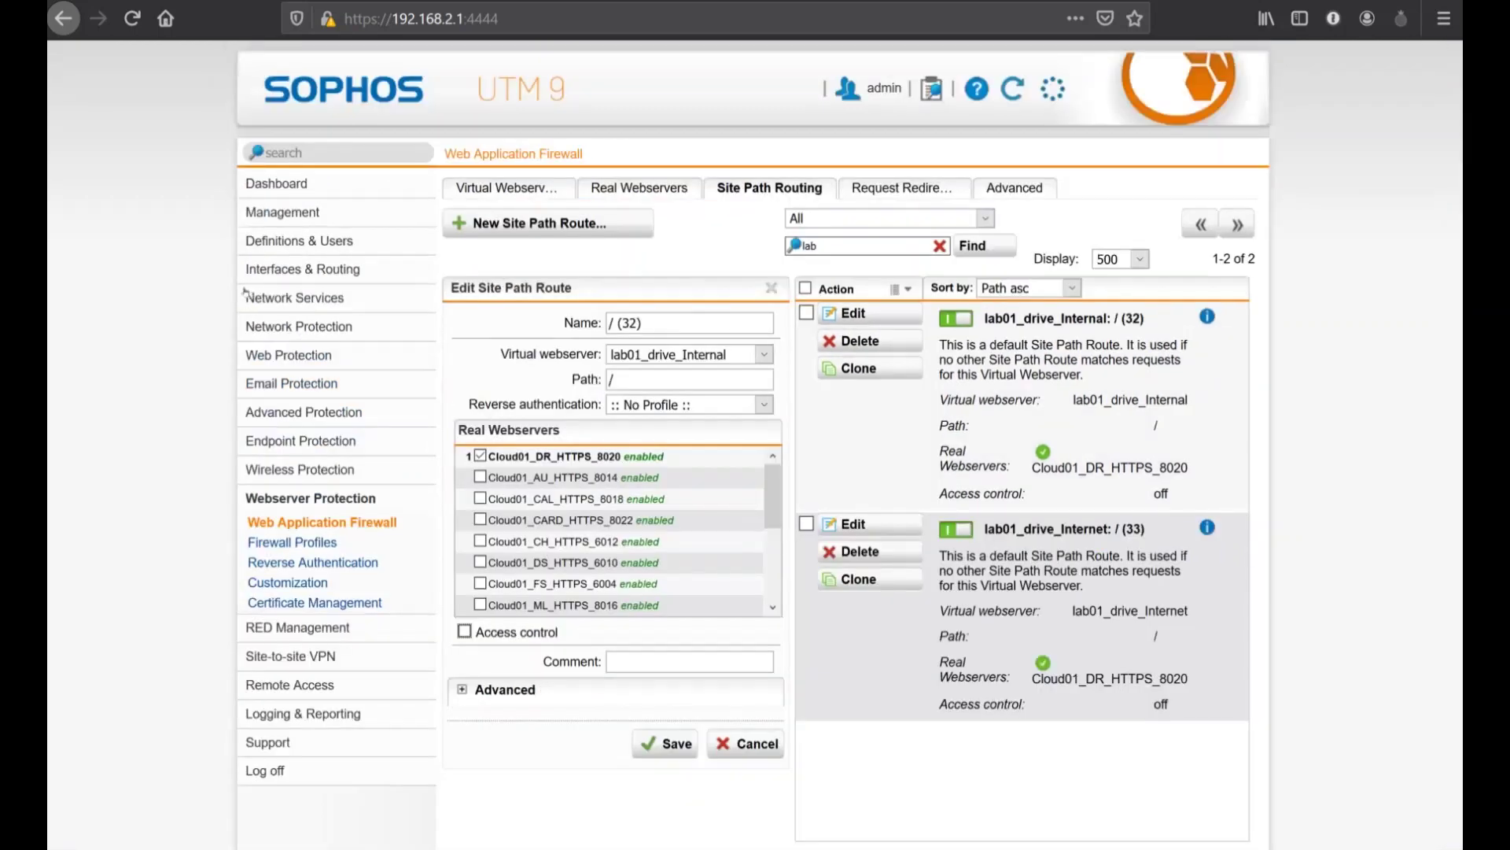
Expand the route's Advanced options and examine the available reverse authentication profiles without choosing one.
{"action": "key", "text": "Tab"}
{"action": "key", "text": "Tab"}
{"action": "key", "text": "Return"}
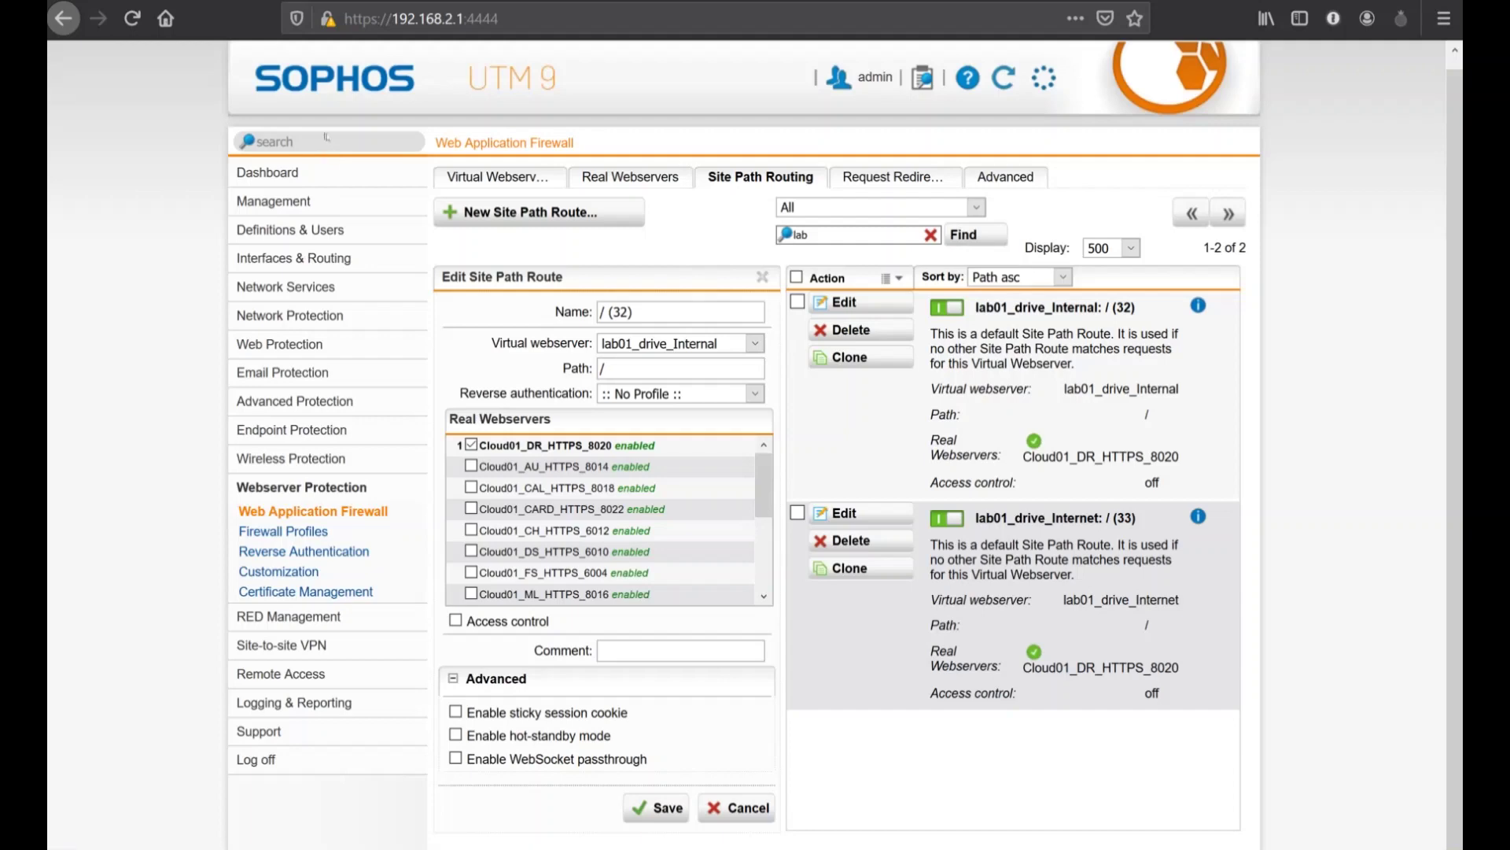
{"action": "key", "text": "alt+Down"}
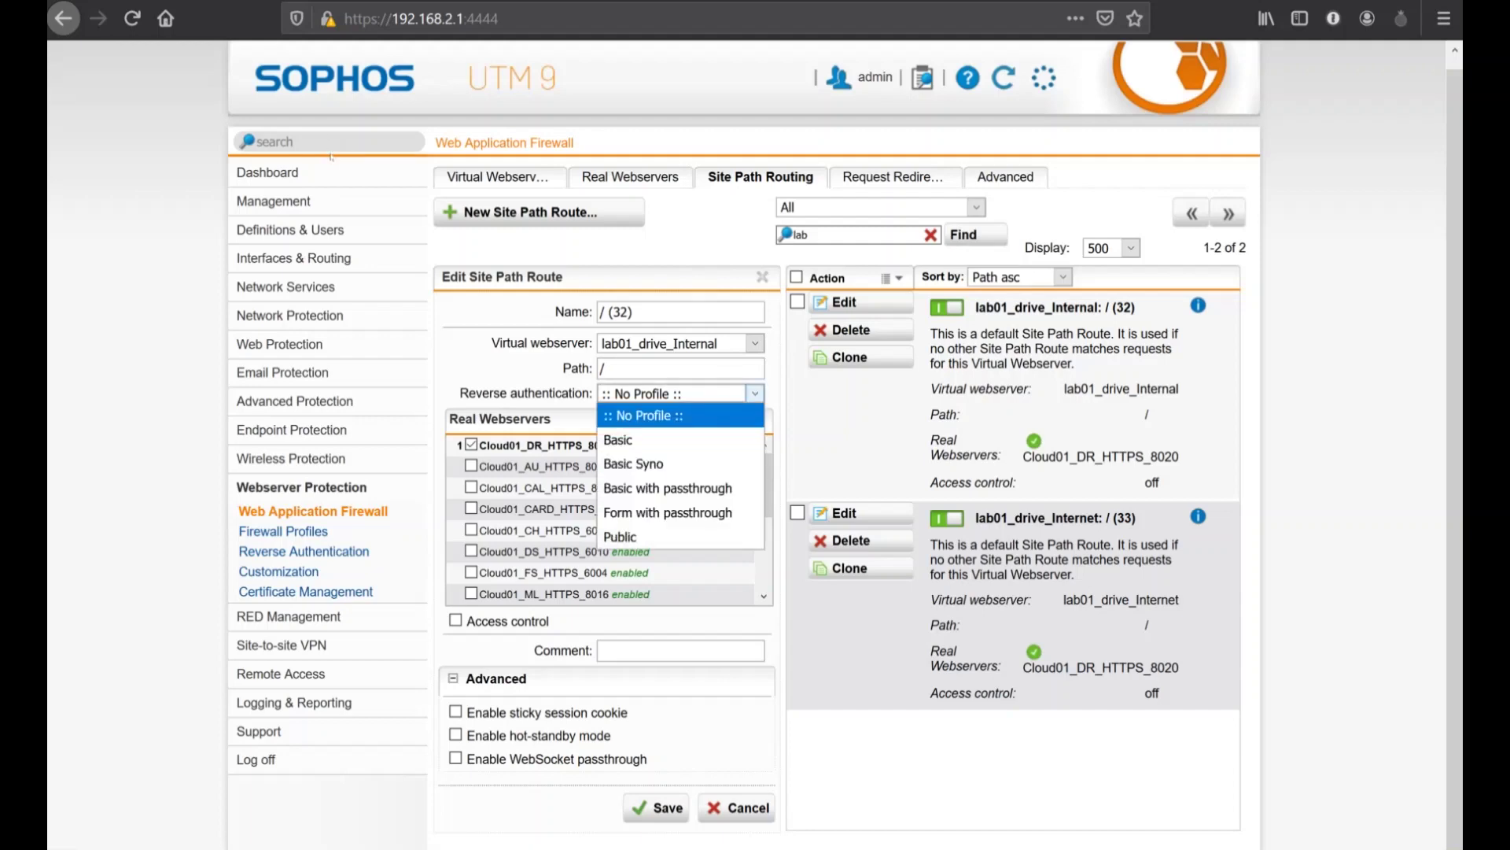
{"action": "key", "text": "Escape"}
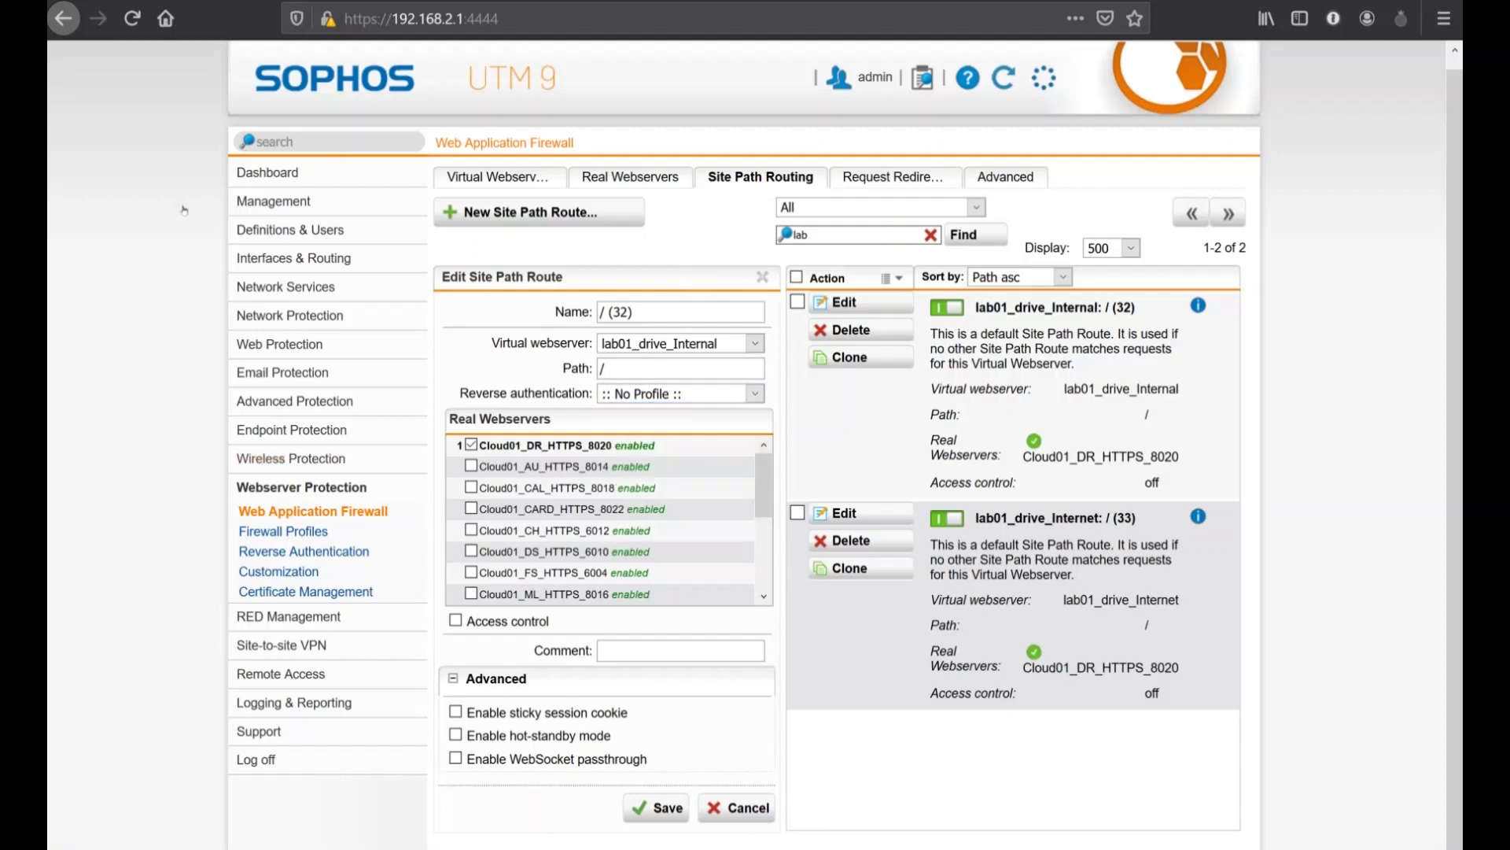
Open the Public reverse authentication profile and review its form template, user group and session settings.
{"action": "left_click", "coordinate": [304, 552]}
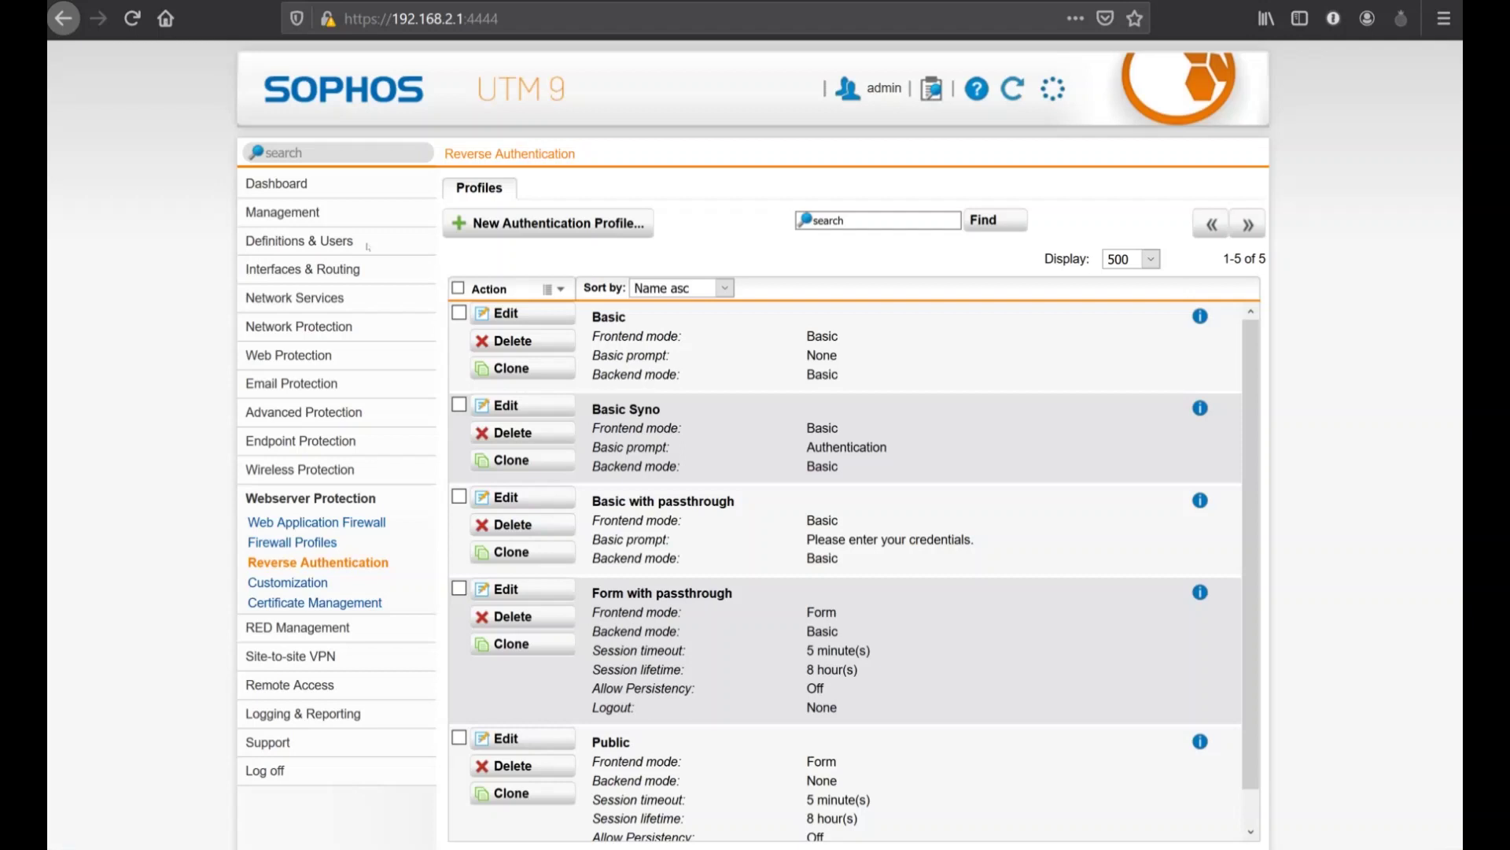
{"action": "scroll", "coordinate": [367, 247], "scroll_direction": "down", "scroll_amount": 1}
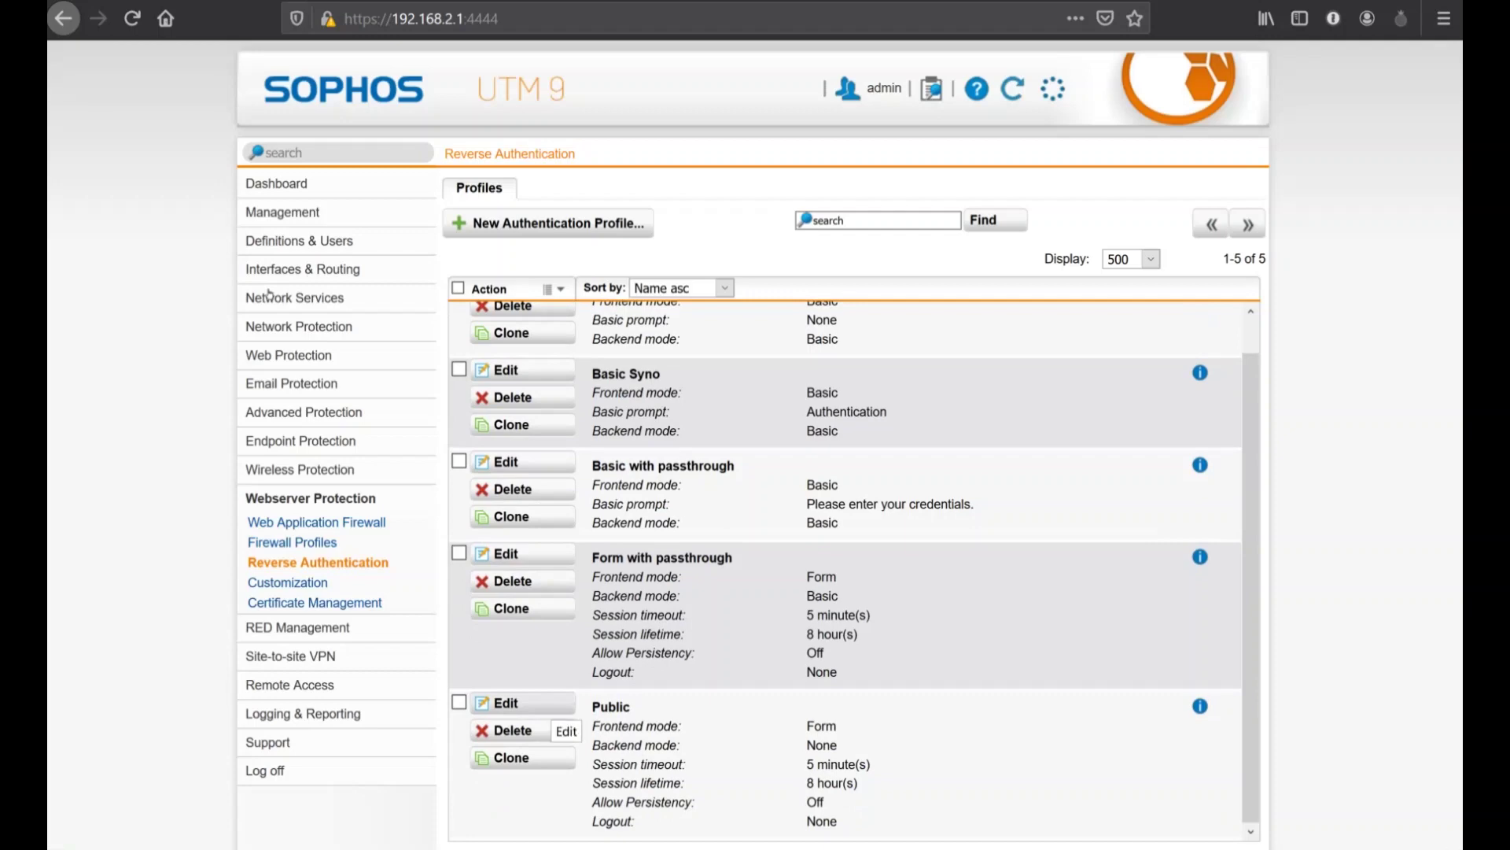
{"action": "left_click", "coordinate": [551, 704]}
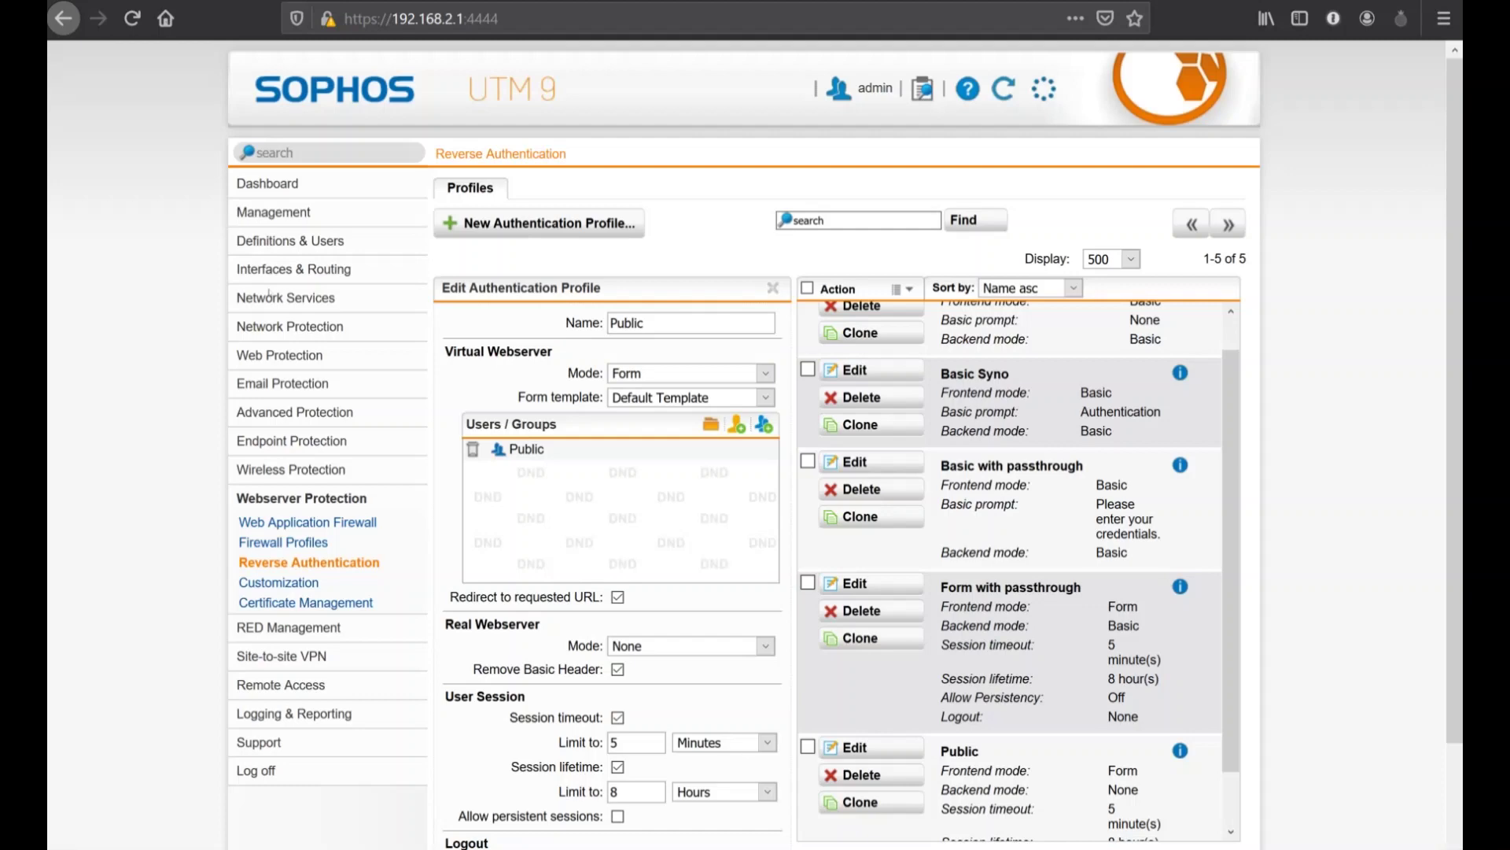
{"action": "scroll", "coordinate": [268, 298], "scroll_direction": "down", "scroll_amount": 3}
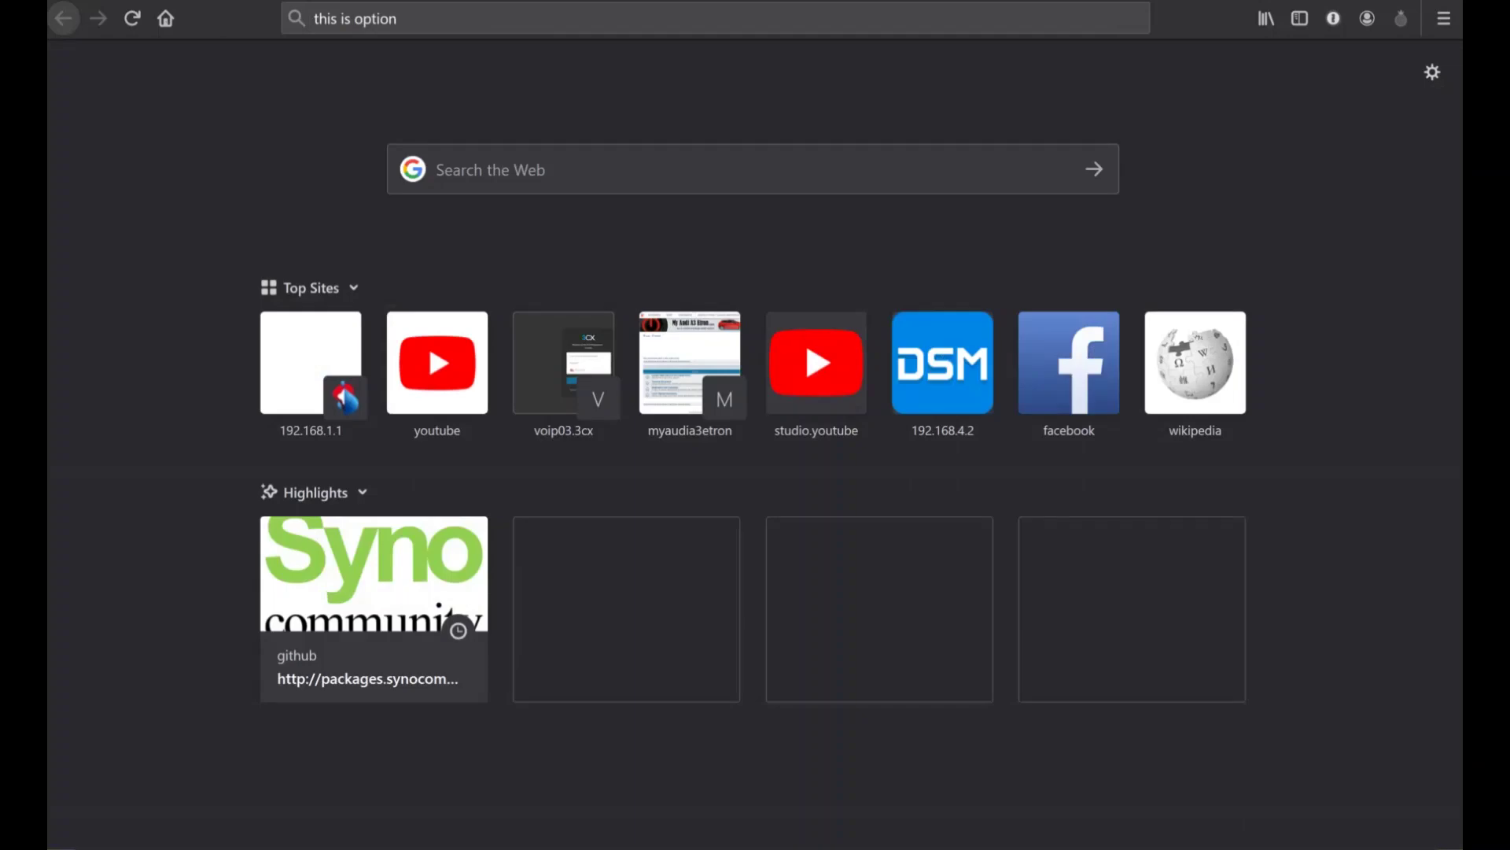
{"action": "key", "text": "ctrl+l"}
{"action": "type", "text": "https"}
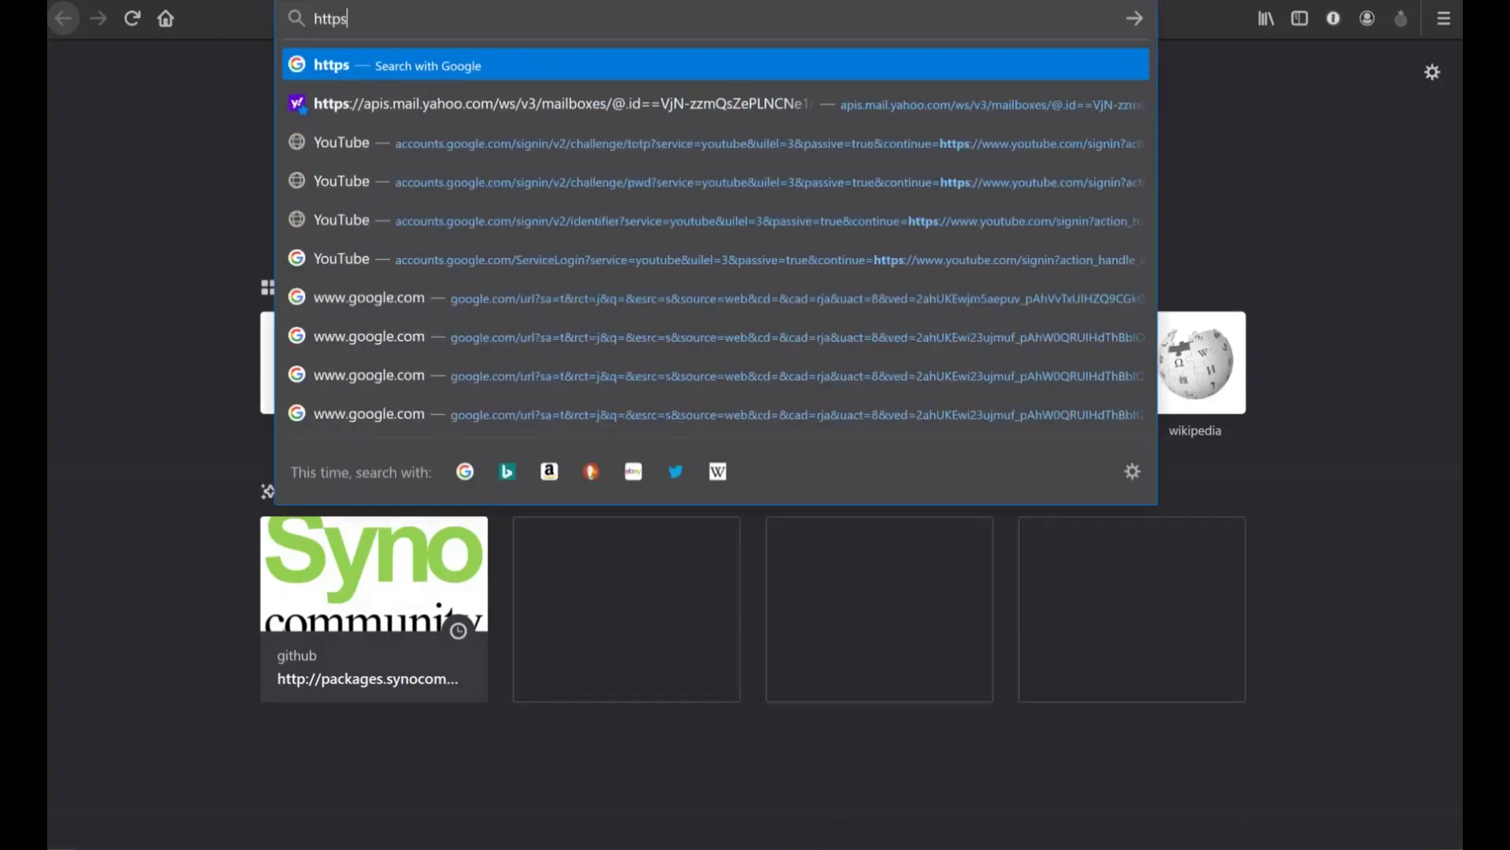
{"action": "type", "text": "://publi"}
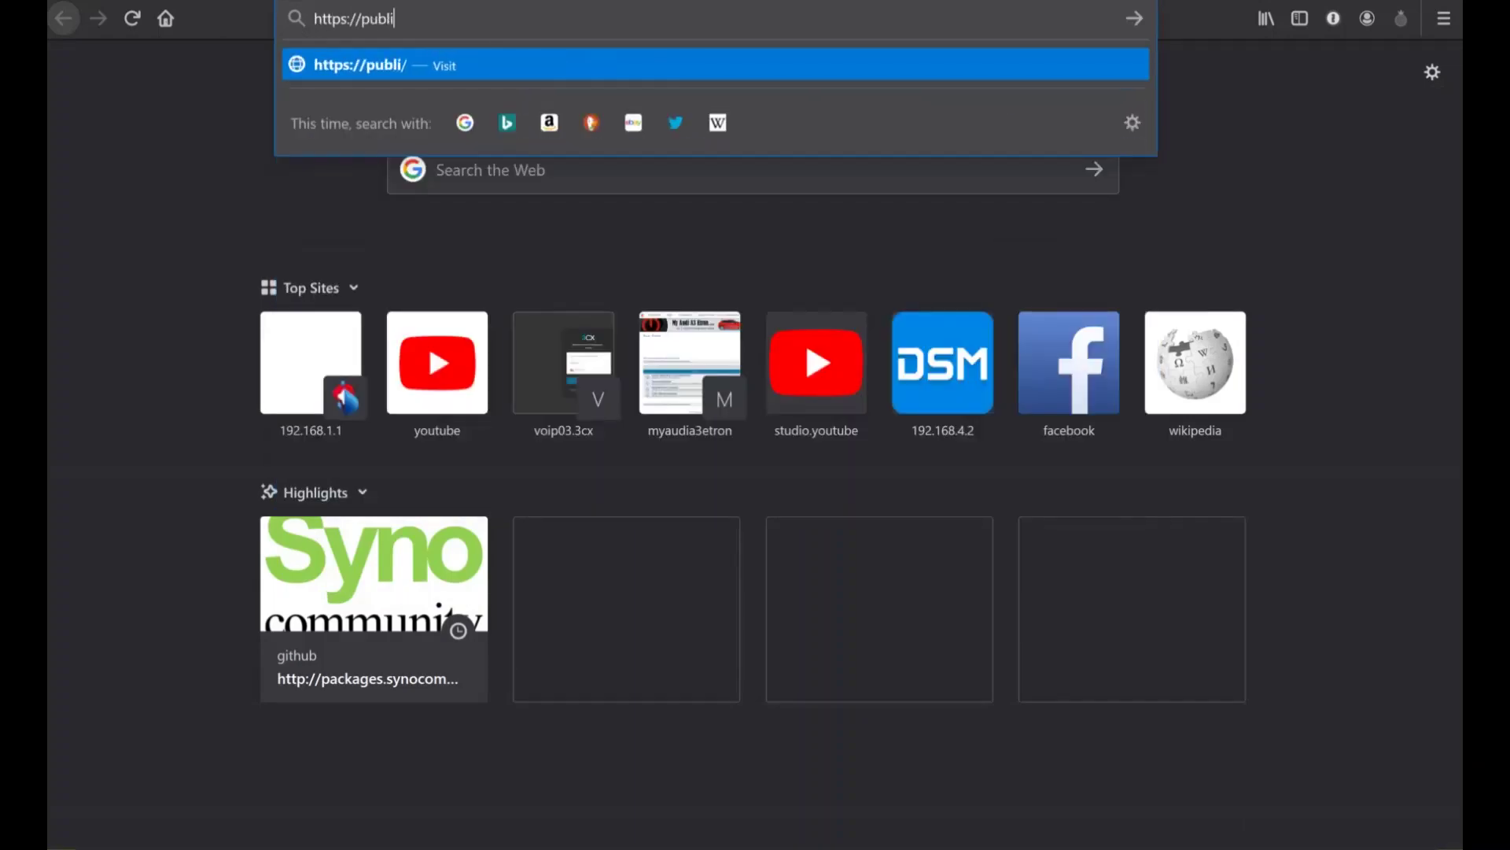
{"action": "type", "text": "c01.ddns.net:80"}
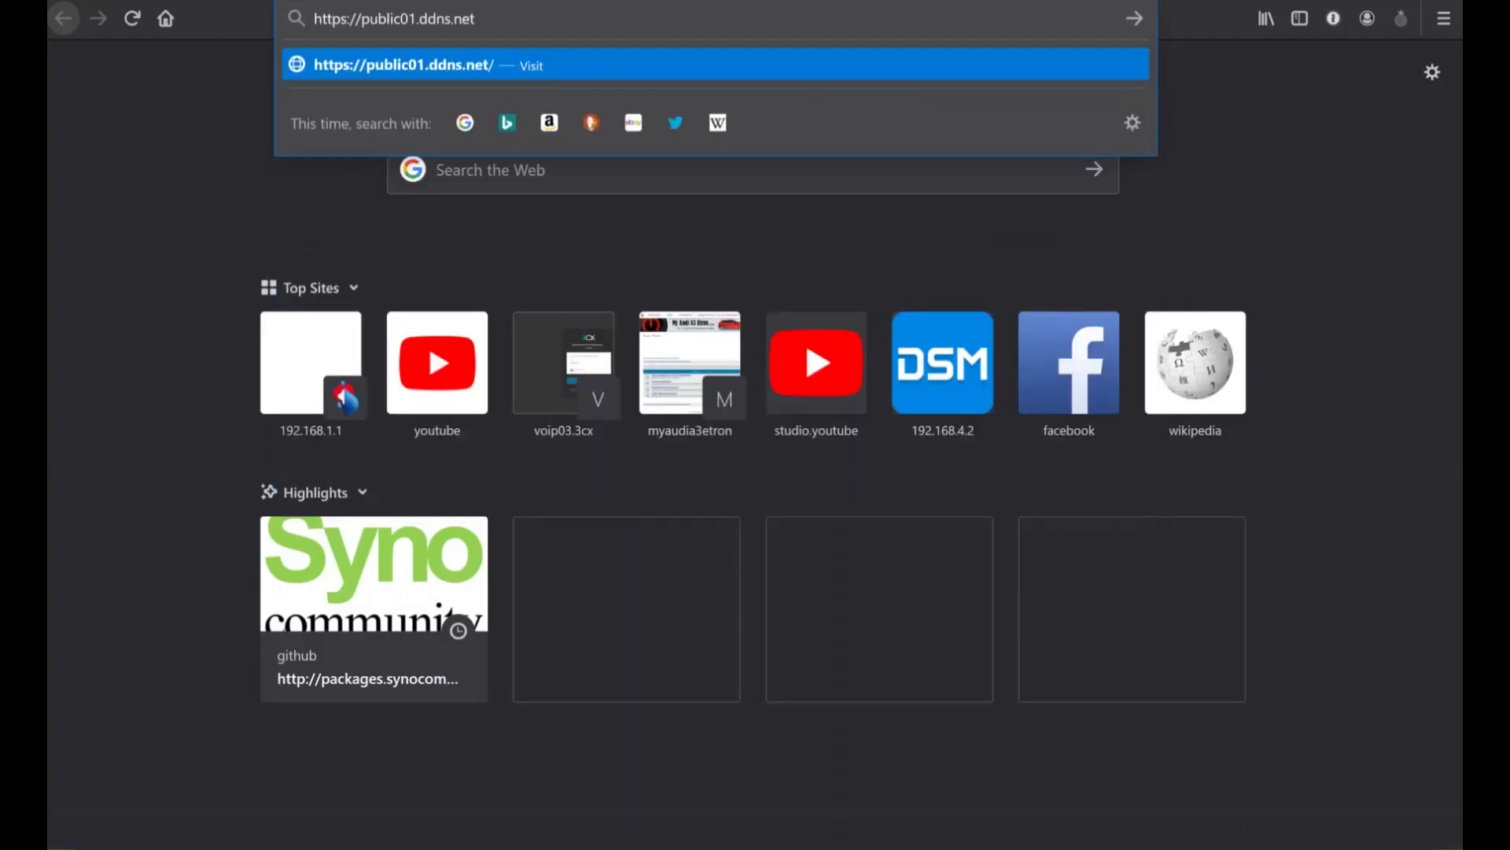
{"action": "type", "text": "81"}
{"action": "key", "text": "Return"}
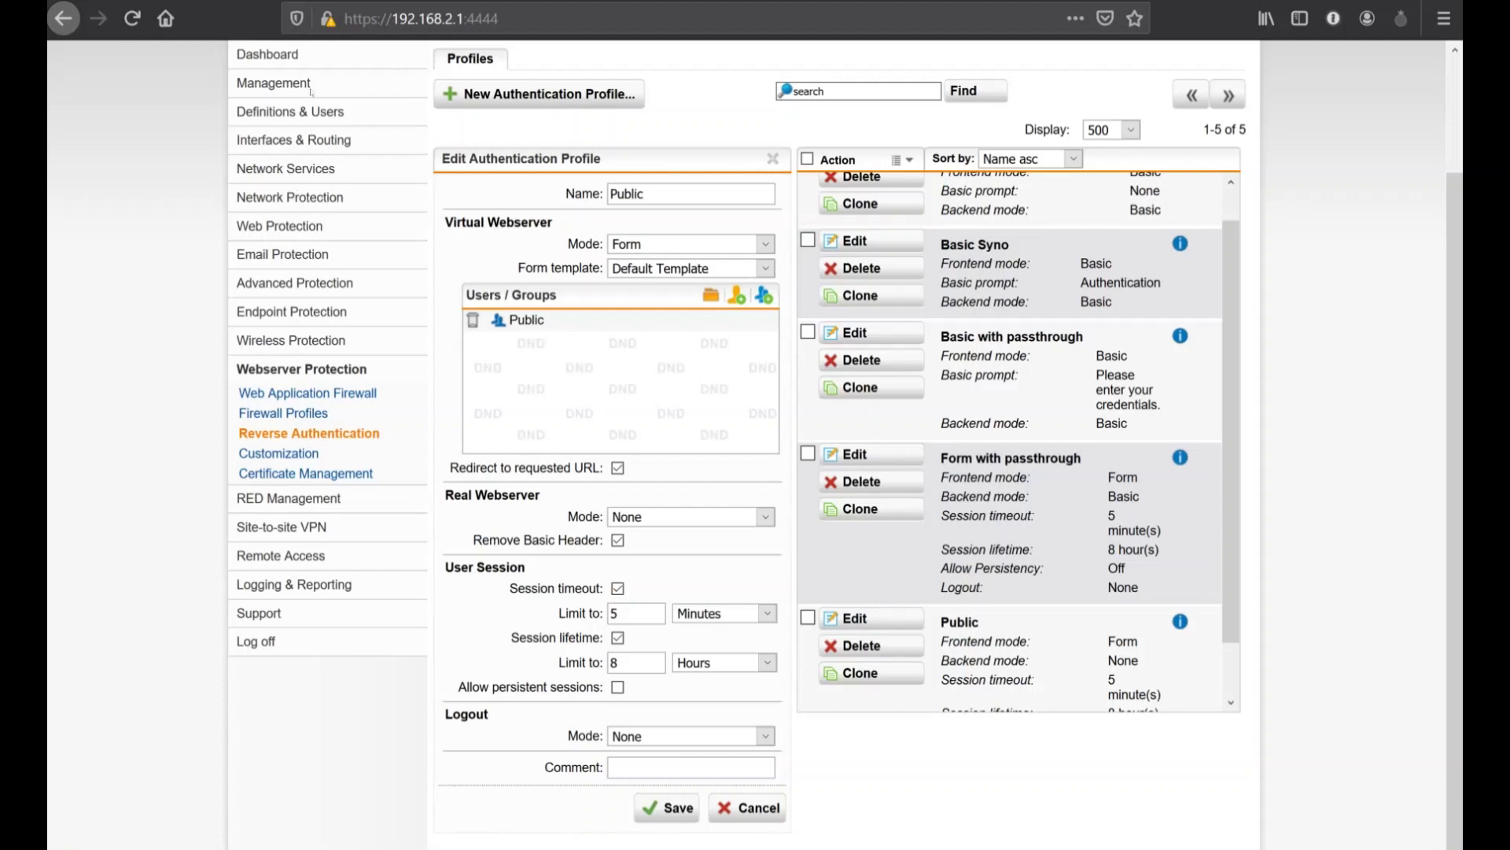
Examine the virtual webserver mode choices in the Public authentication profile and close it without saving.
{"action": "key", "text": "alt+Down"}
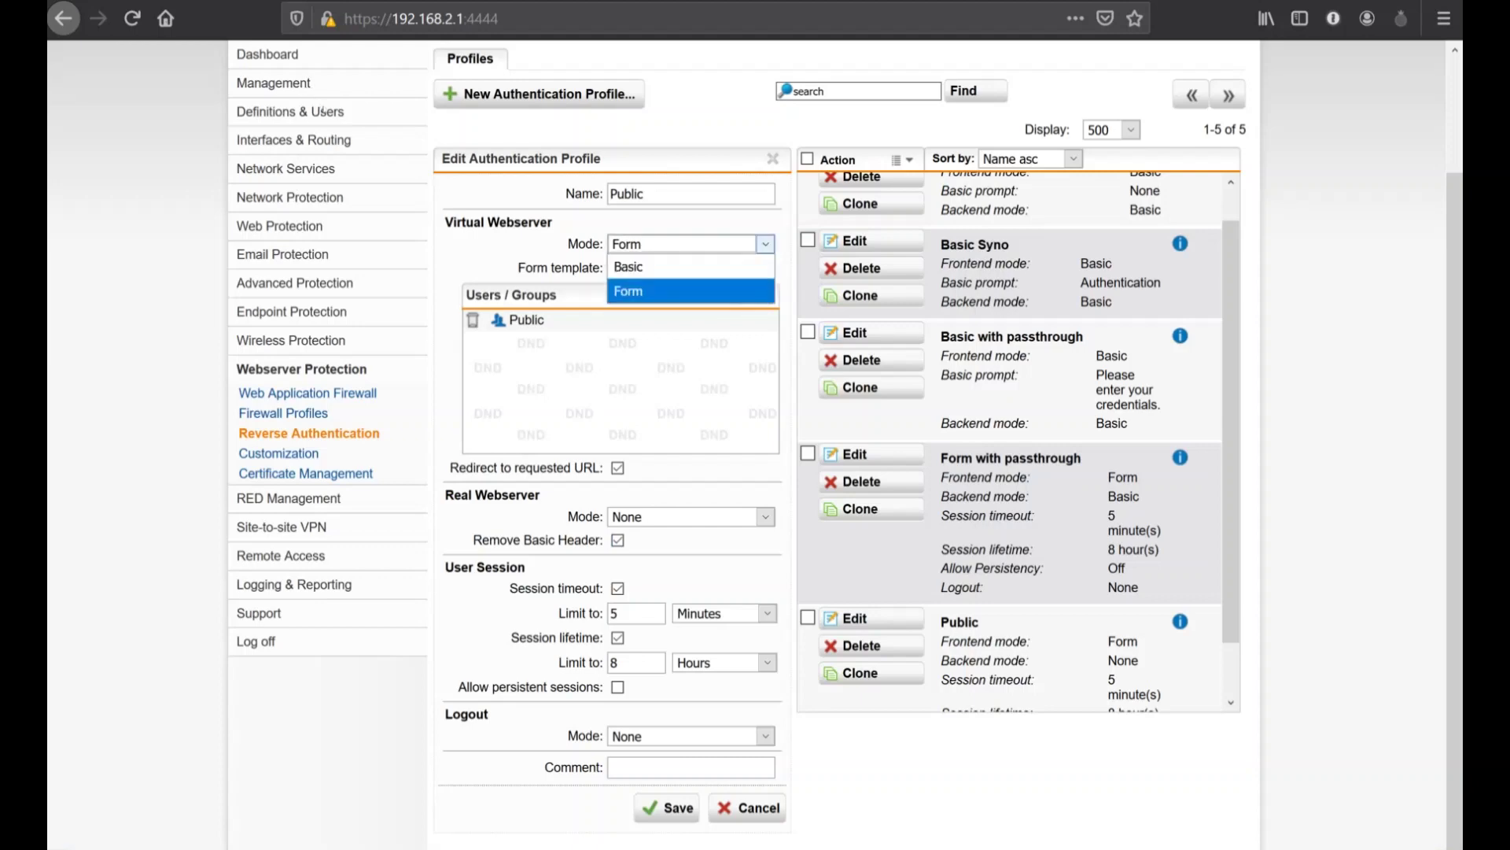
{"action": "key", "text": "Return"}
{"action": "key", "text": "alt+Down"}
{"action": "key", "text": "Return"}
{"action": "key", "text": "Tab"}
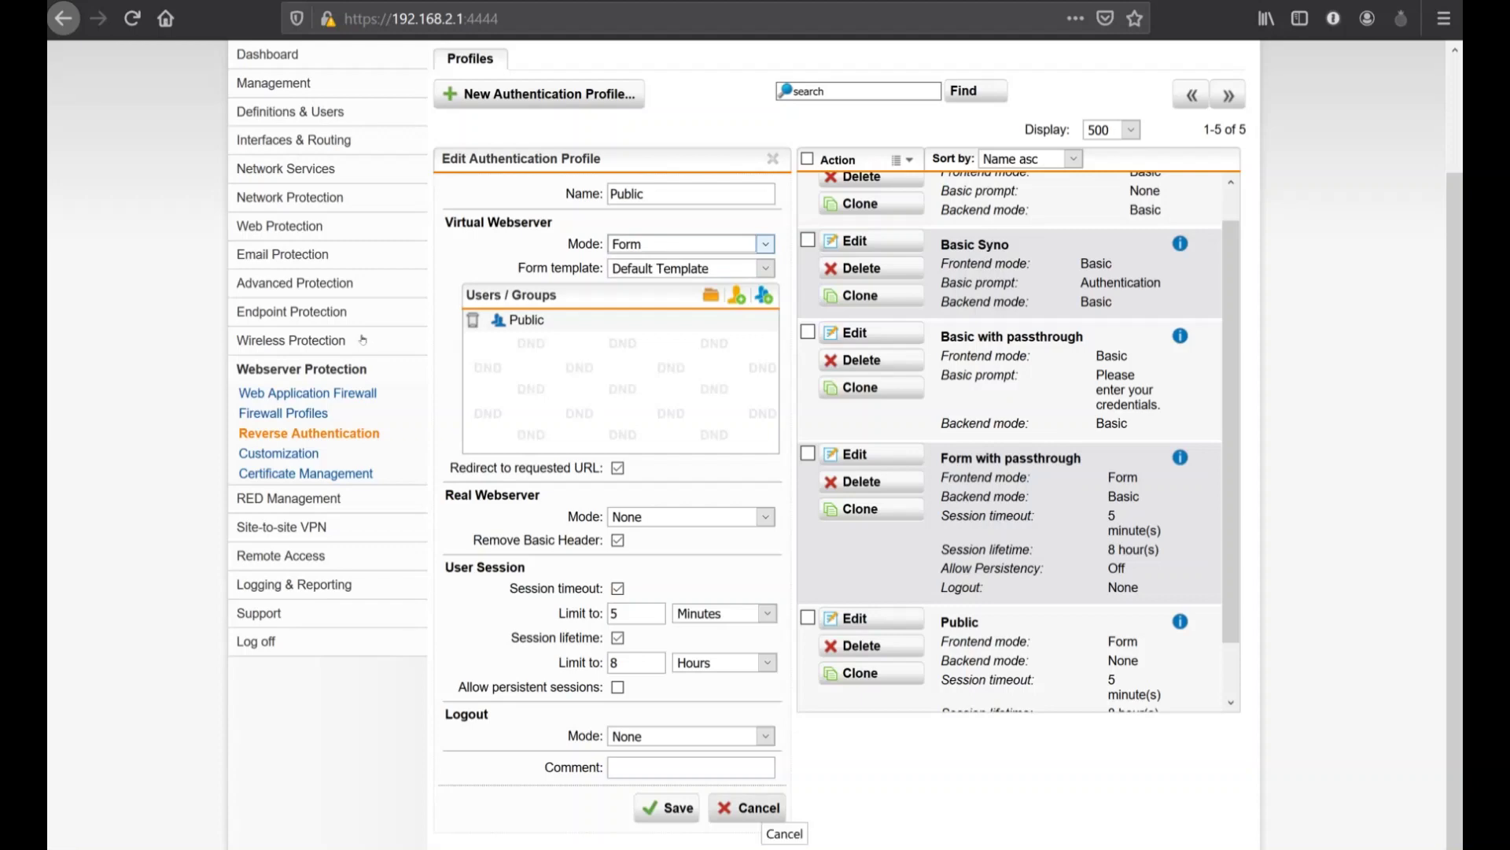
{"action": "key", "text": "Return"}
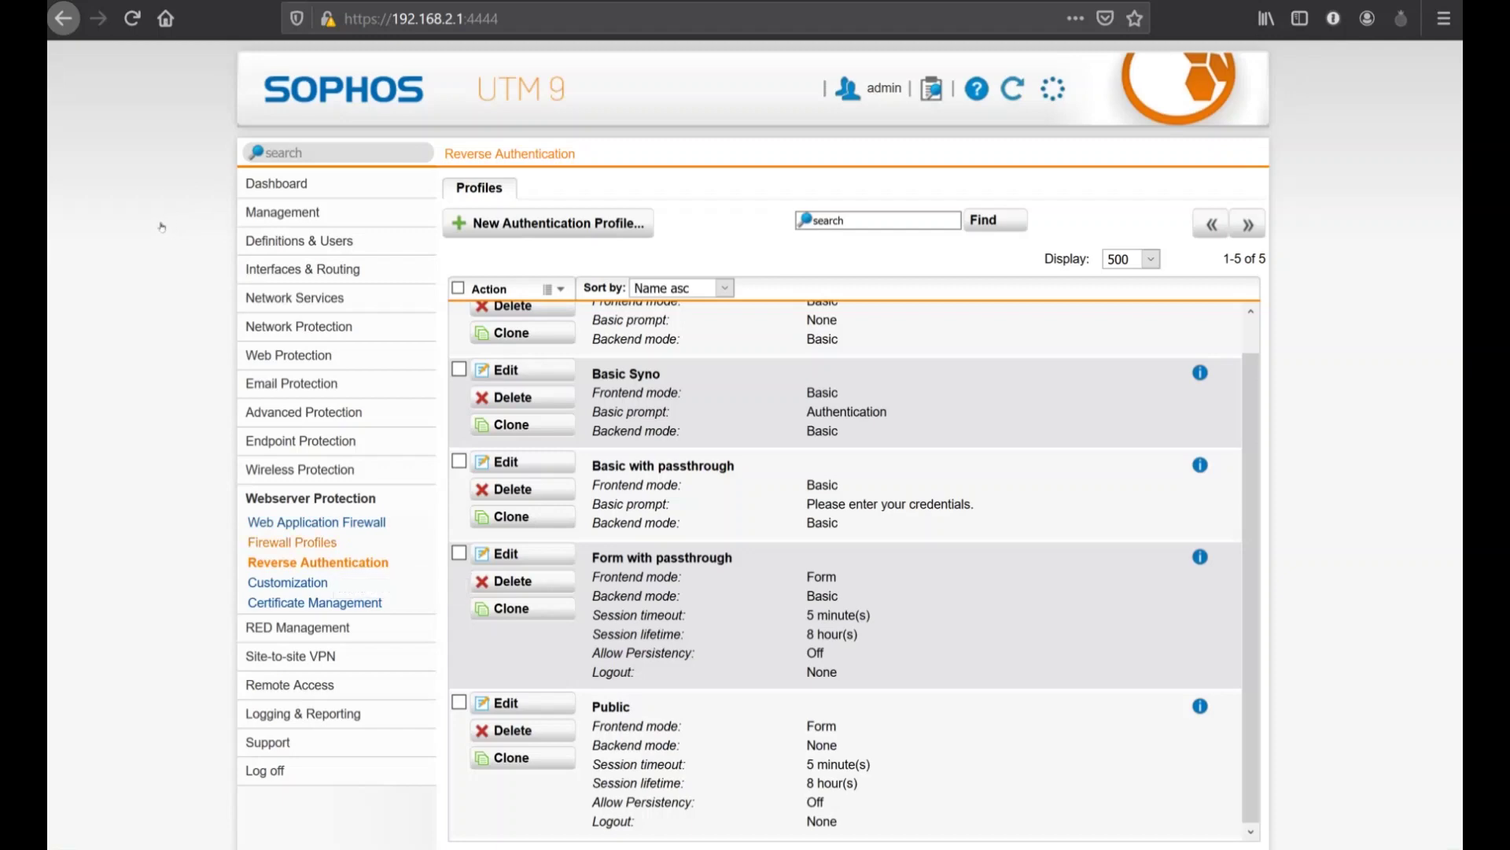
Search the site path routes for drive, check the reverse authentication choices of lab01_drive_Internal and cancel the edit.
{"action": "left_click", "coordinate": [322, 523]}
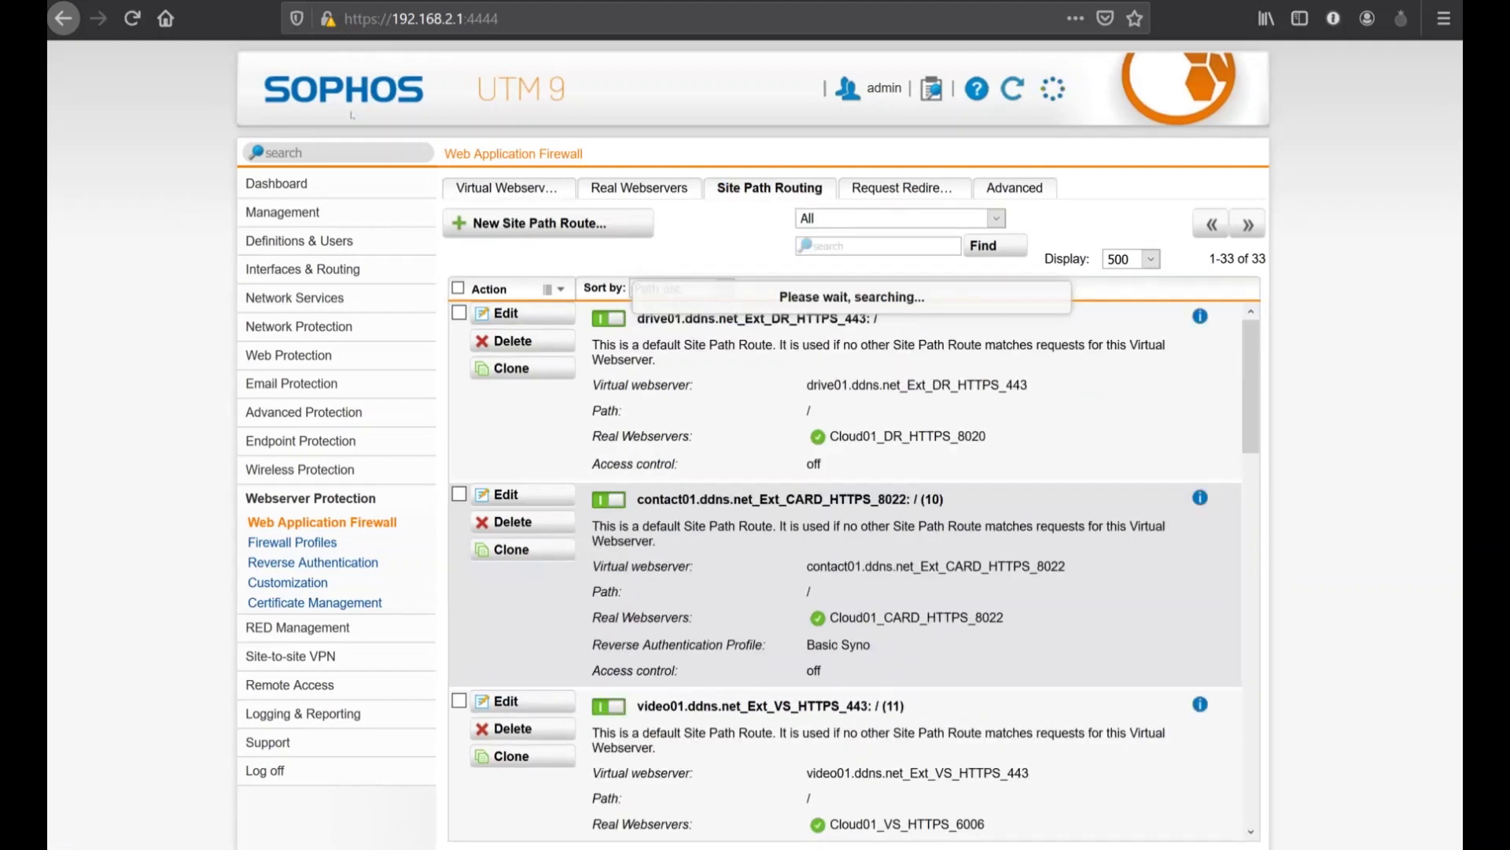
{"action": "type", "text": "drive"}
{"action": "key", "text": "Return"}
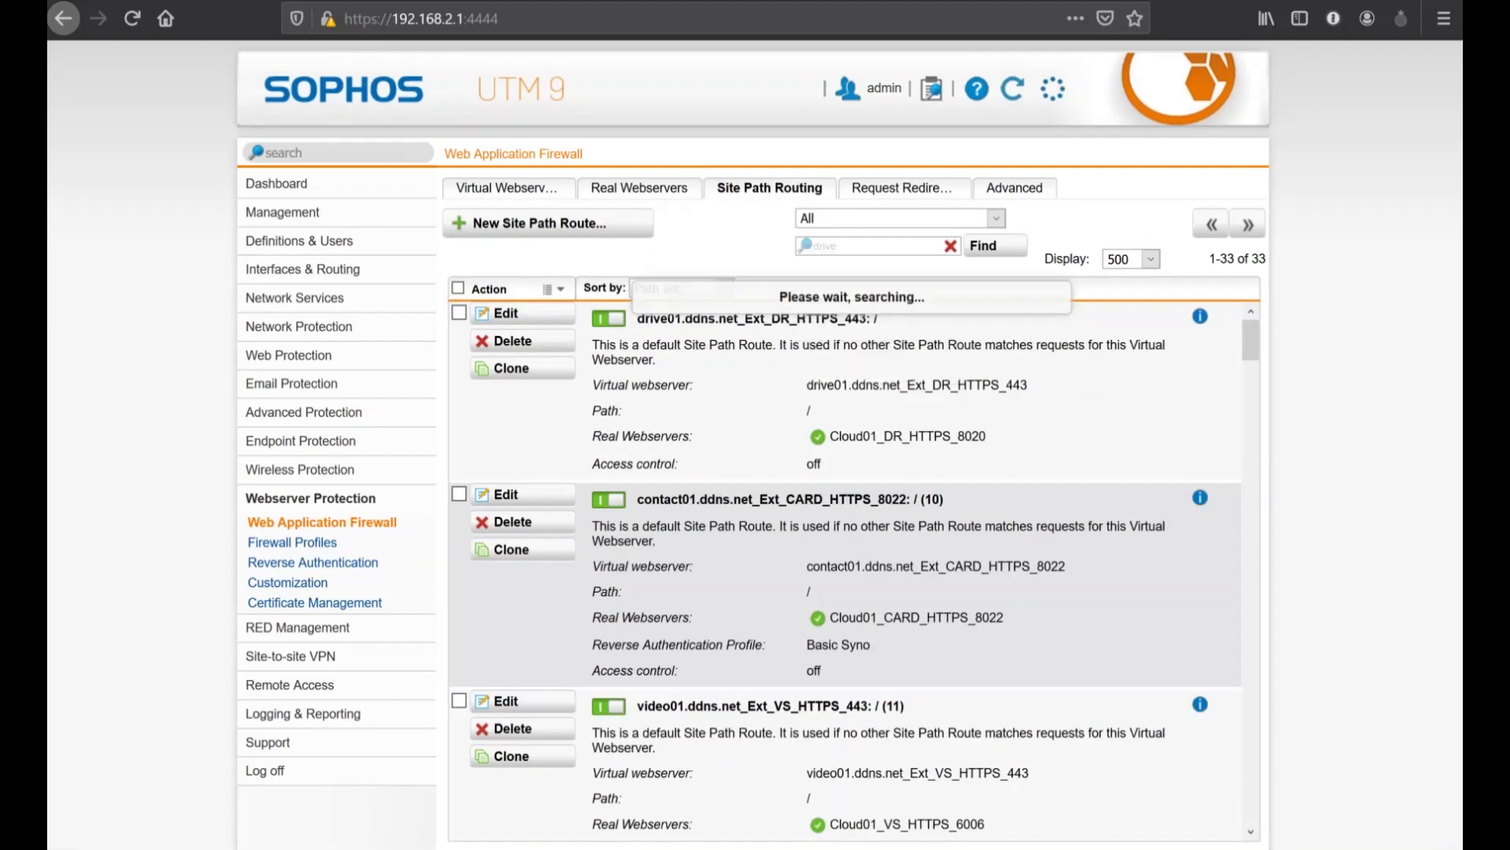
{"action": "left_click", "coordinate": [503, 675]}
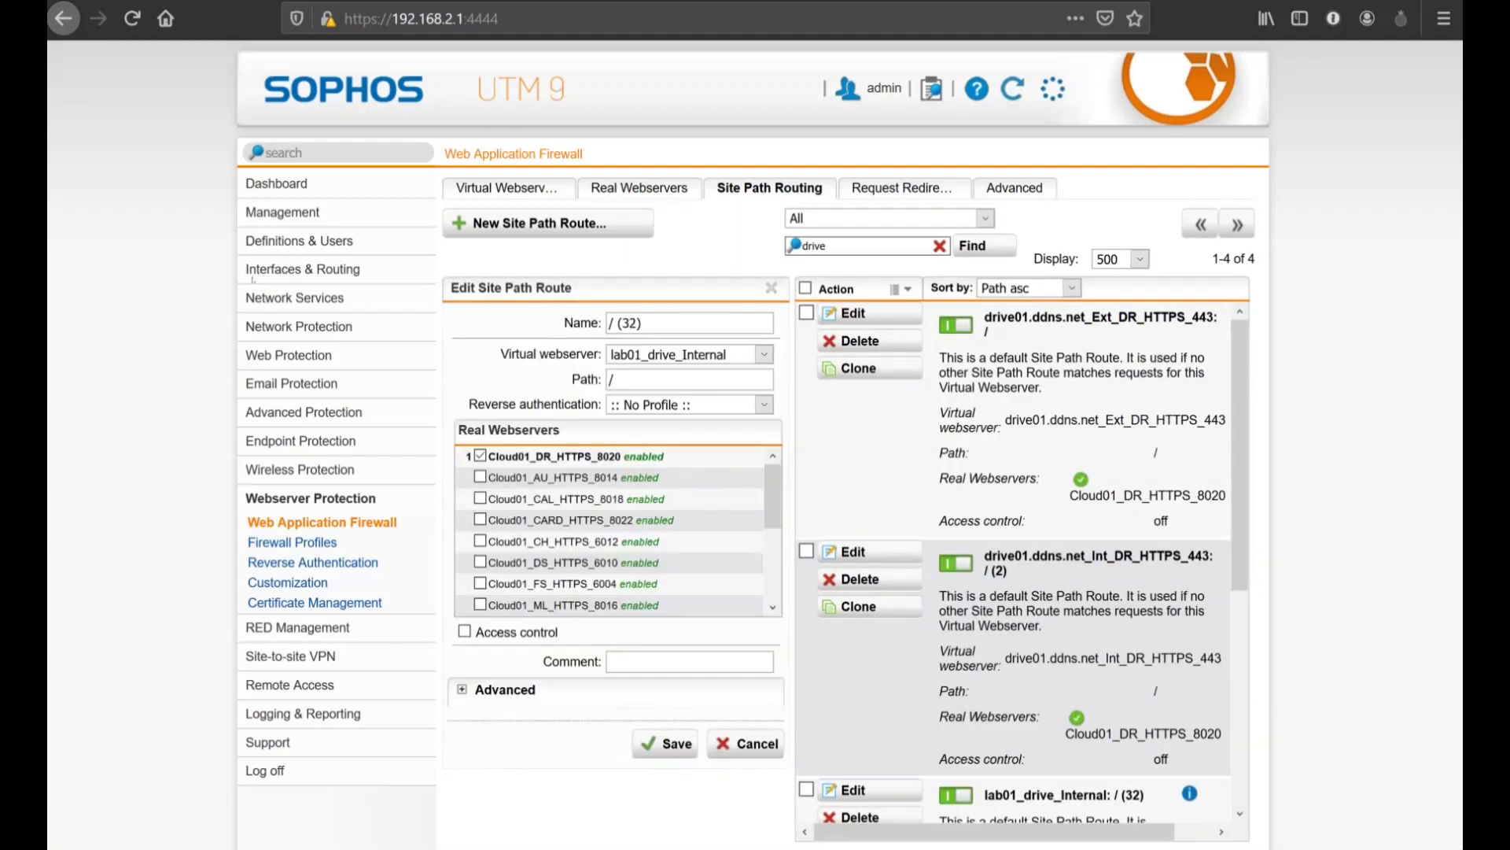
{"action": "key", "text": "alt+Down"}
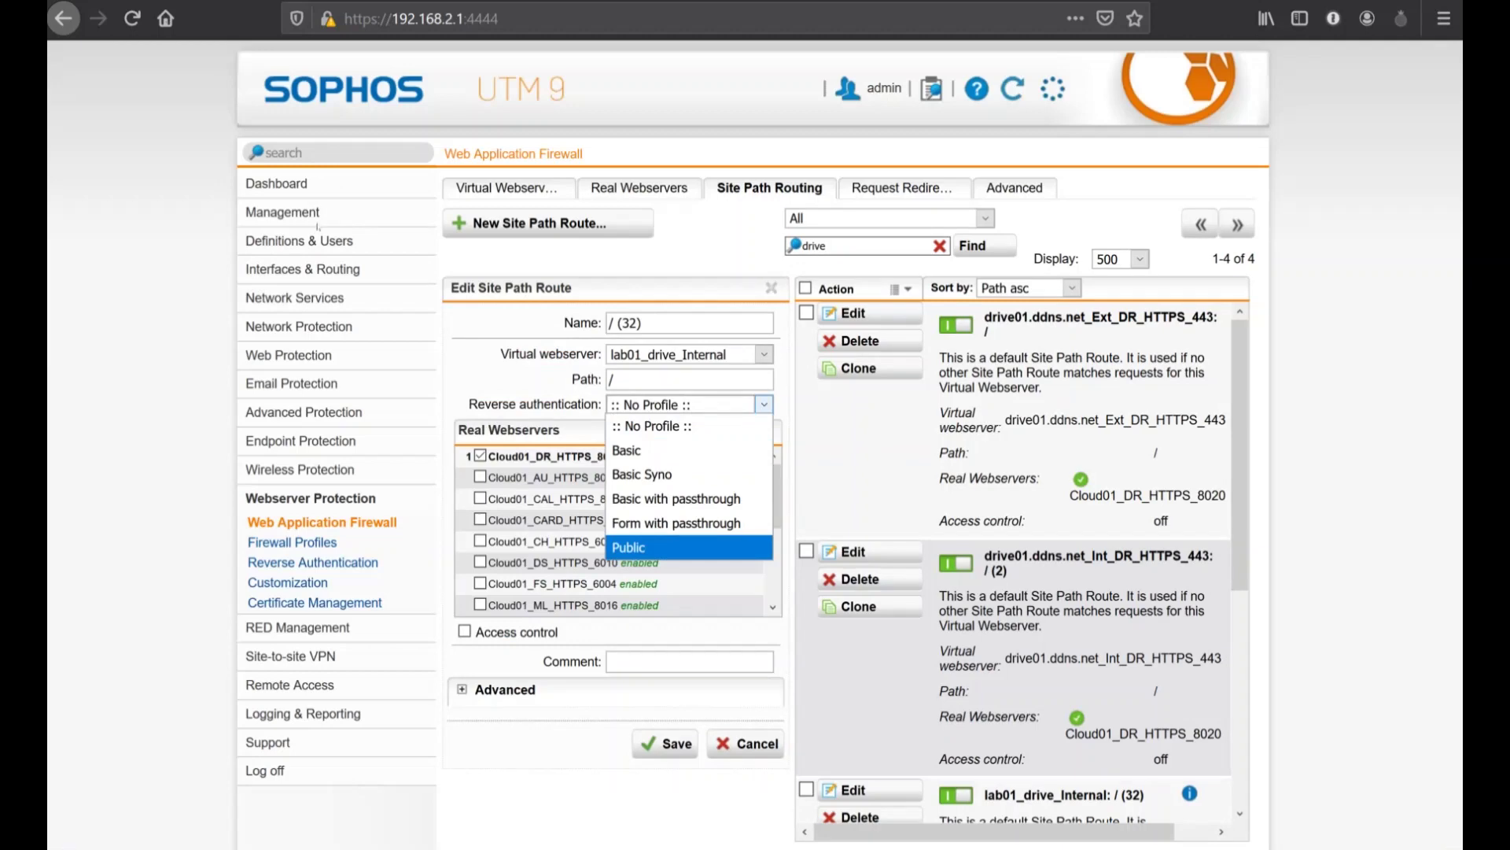
{"action": "key", "text": "Escape"}
{"action": "key", "text": "Escape"}
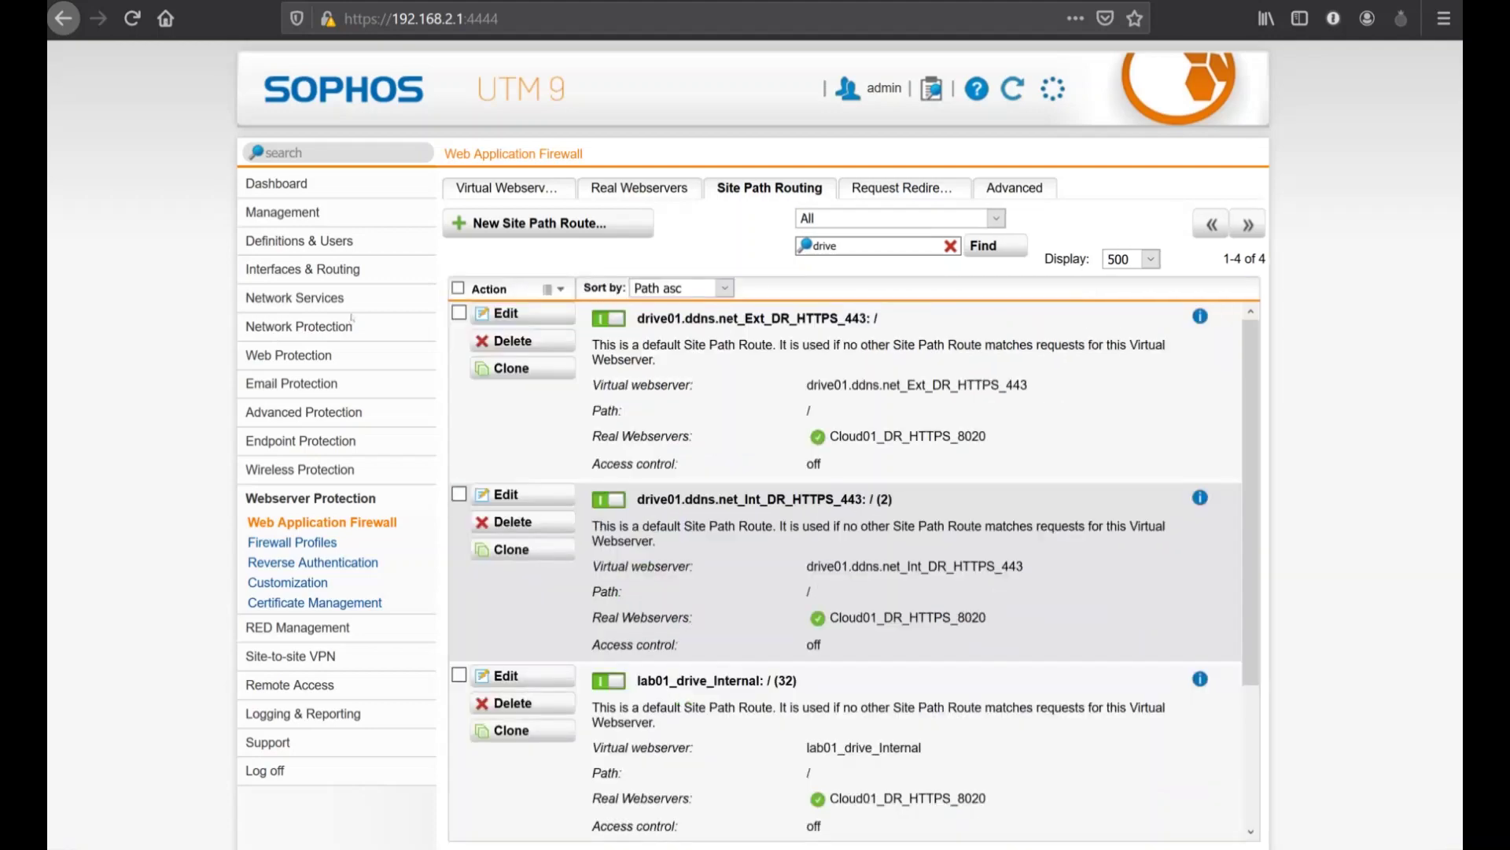
Switch to the PowerPoint presentation and review the reverse proxy setup checklist for TCP 8020.
{"action": "key", "text": "alt+Tab"}
{"action": "key", "text": "alt+Tab"}
{"action": "key", "text": "alt+Tab"}
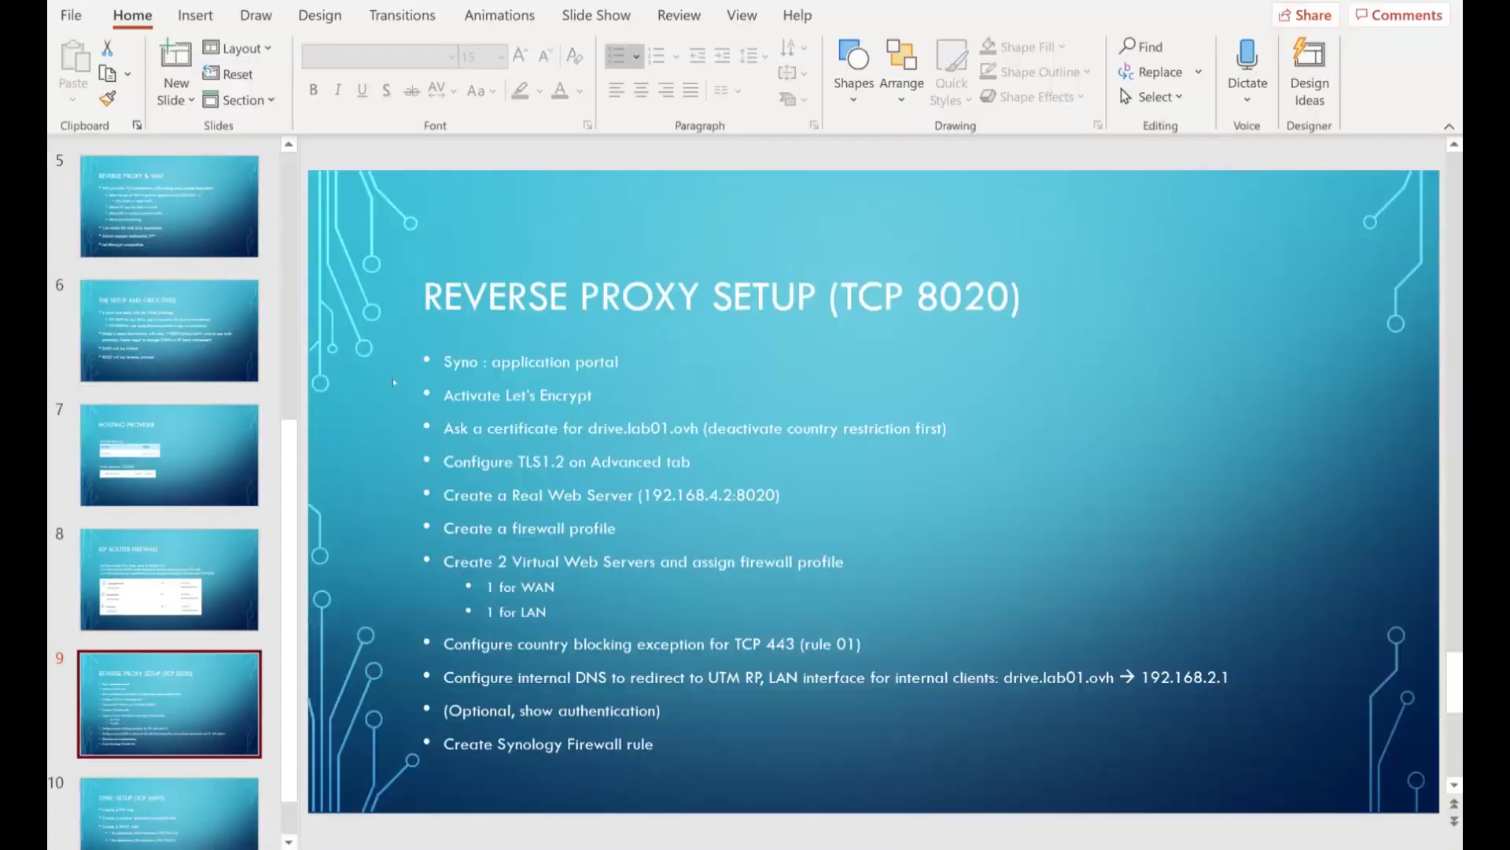
Switch back to Sophos UTM in the browser and search the webserver protection certificates for lab.
{"action": "mouse_move", "coordinate": [803, 849]}
{"action": "left_click", "coordinate": [803, 787]}
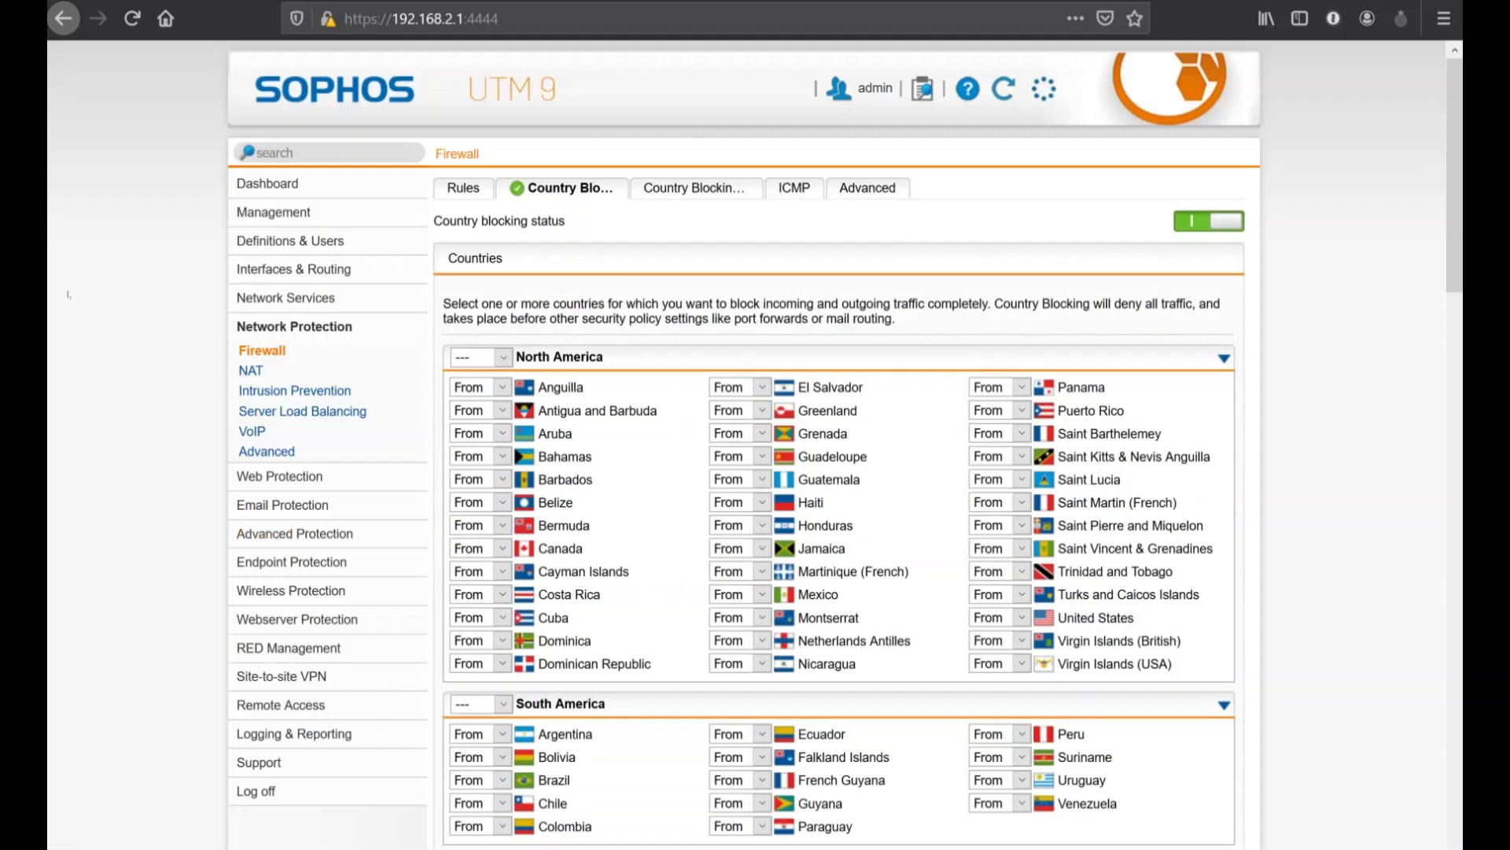
{"action": "left_click", "coordinate": [297, 619]}
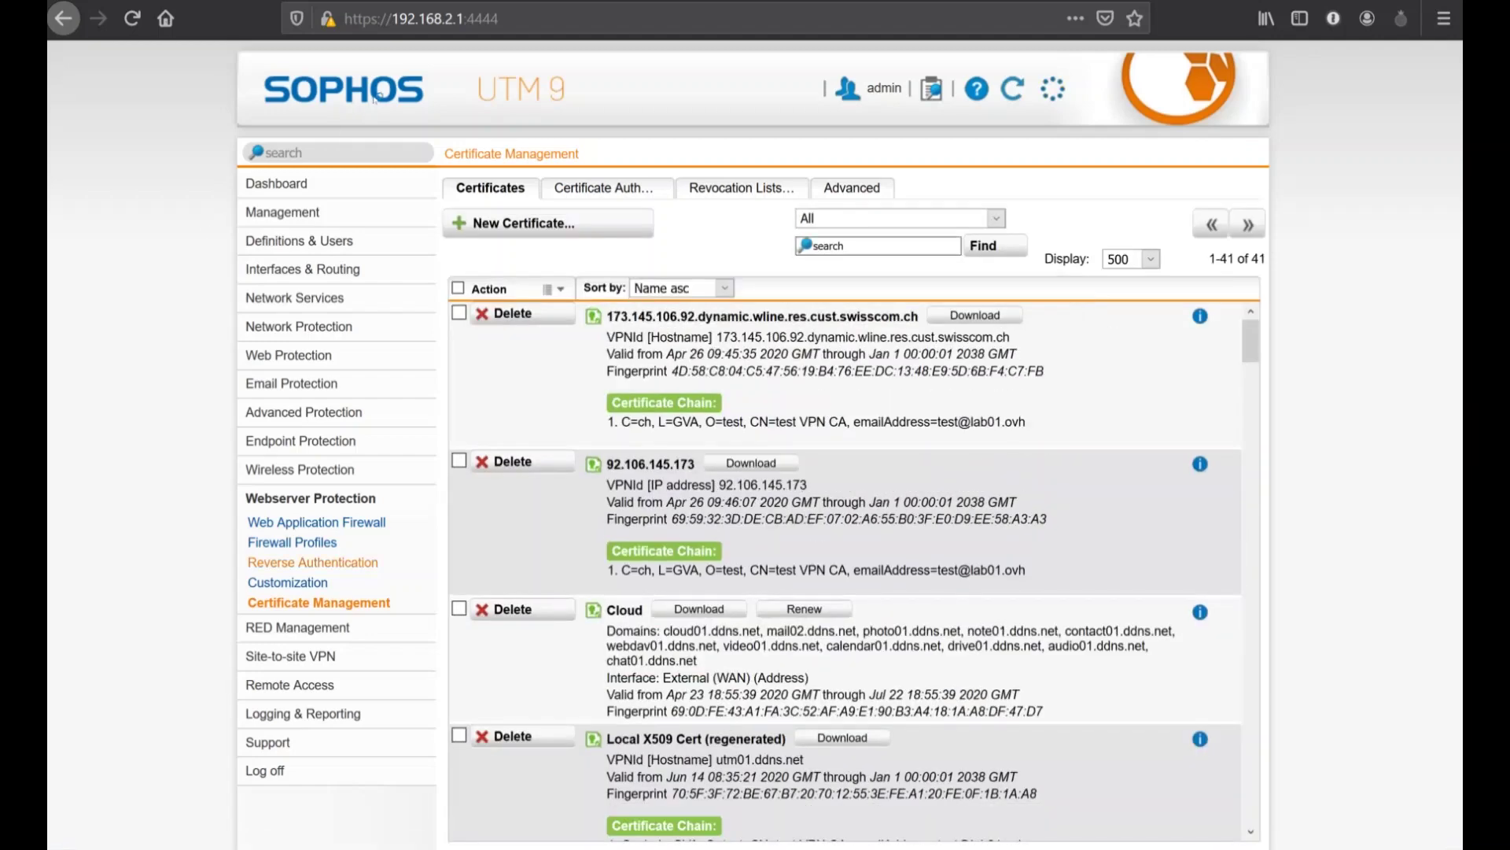
{"action": "type", "text": "lab"}
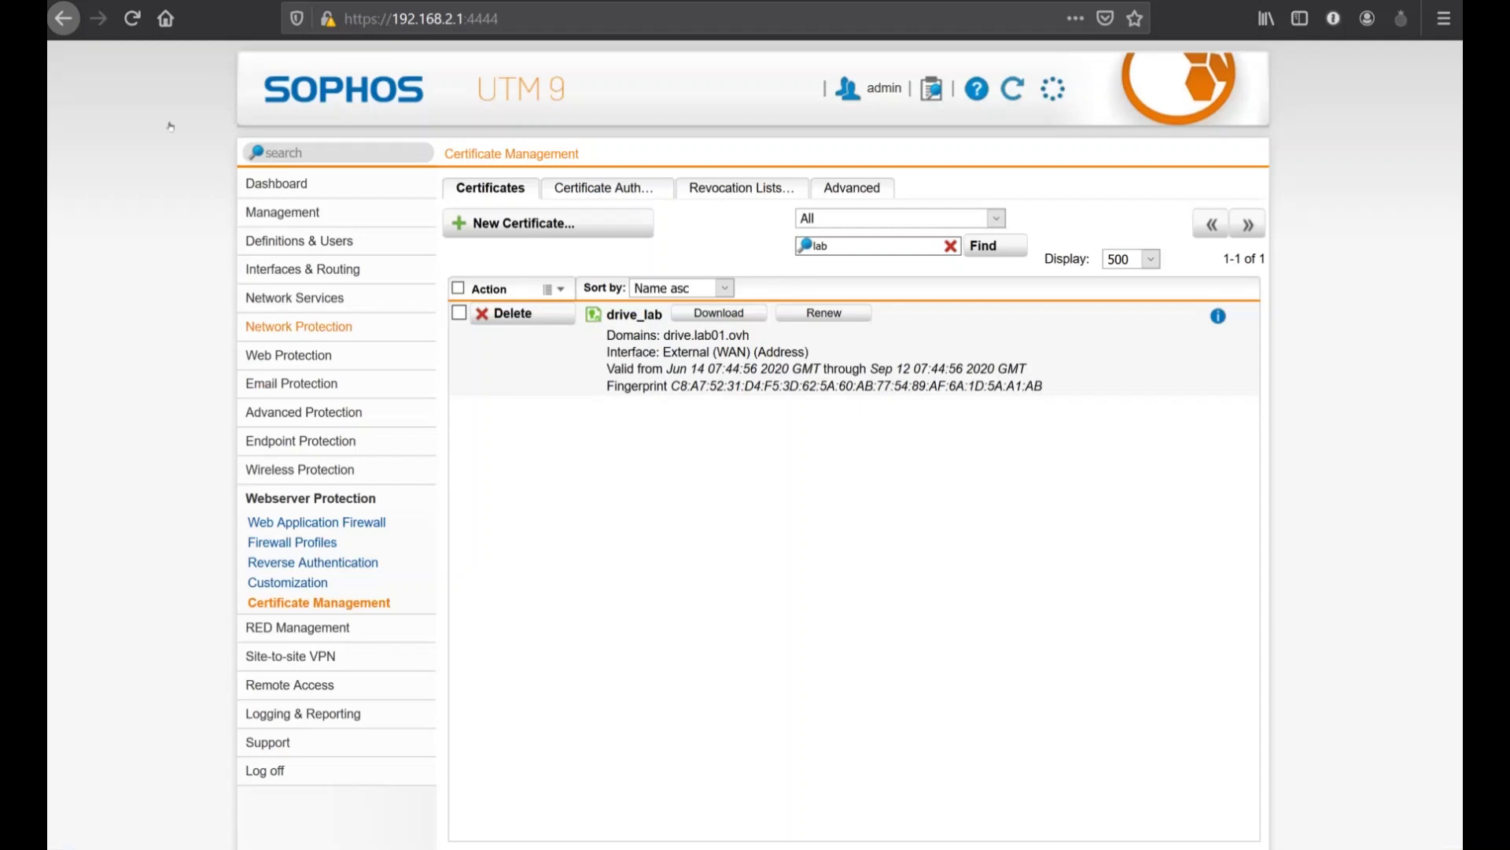
Search the firewall's country blocking exceptions for waf, review the countries and services of 01_HTTPS_WAF and close it without saving.
{"action": "left_click", "coordinate": [303, 326]}
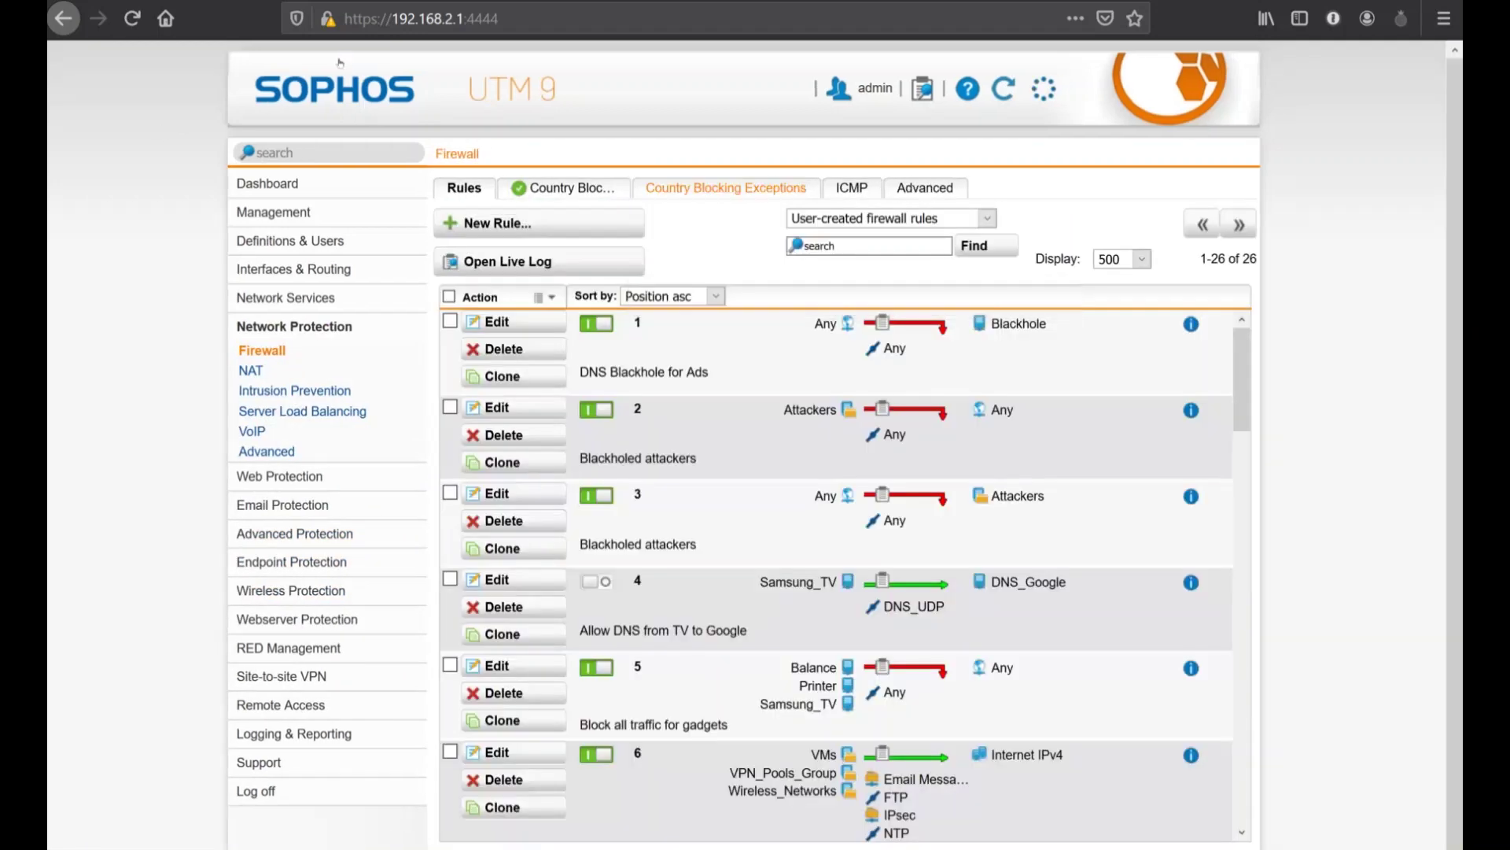
{"action": "left_click", "coordinate": [726, 187]}
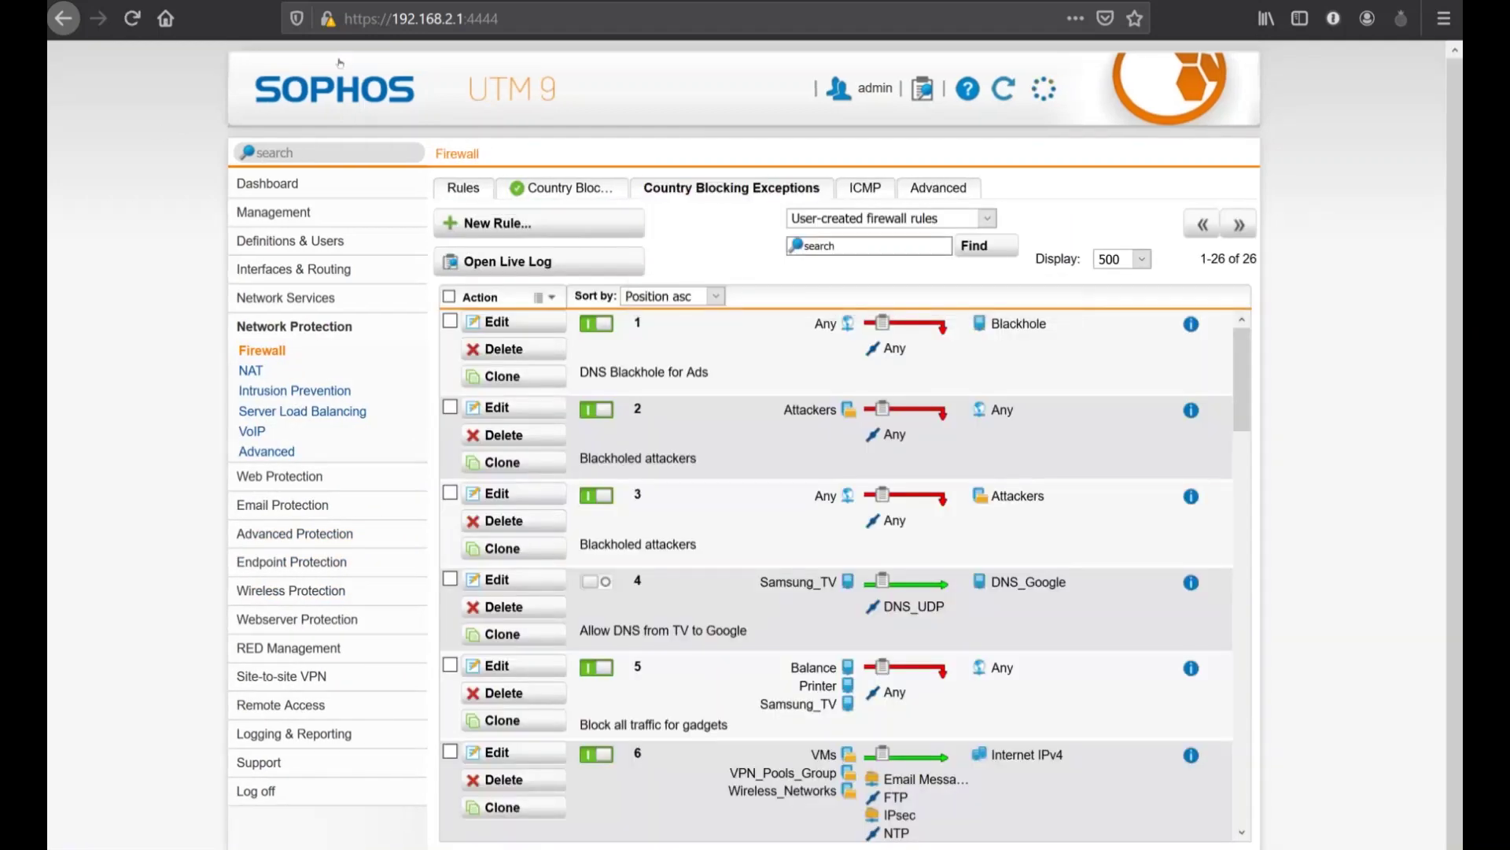
{"action": "left_click", "coordinate": [865, 246]}
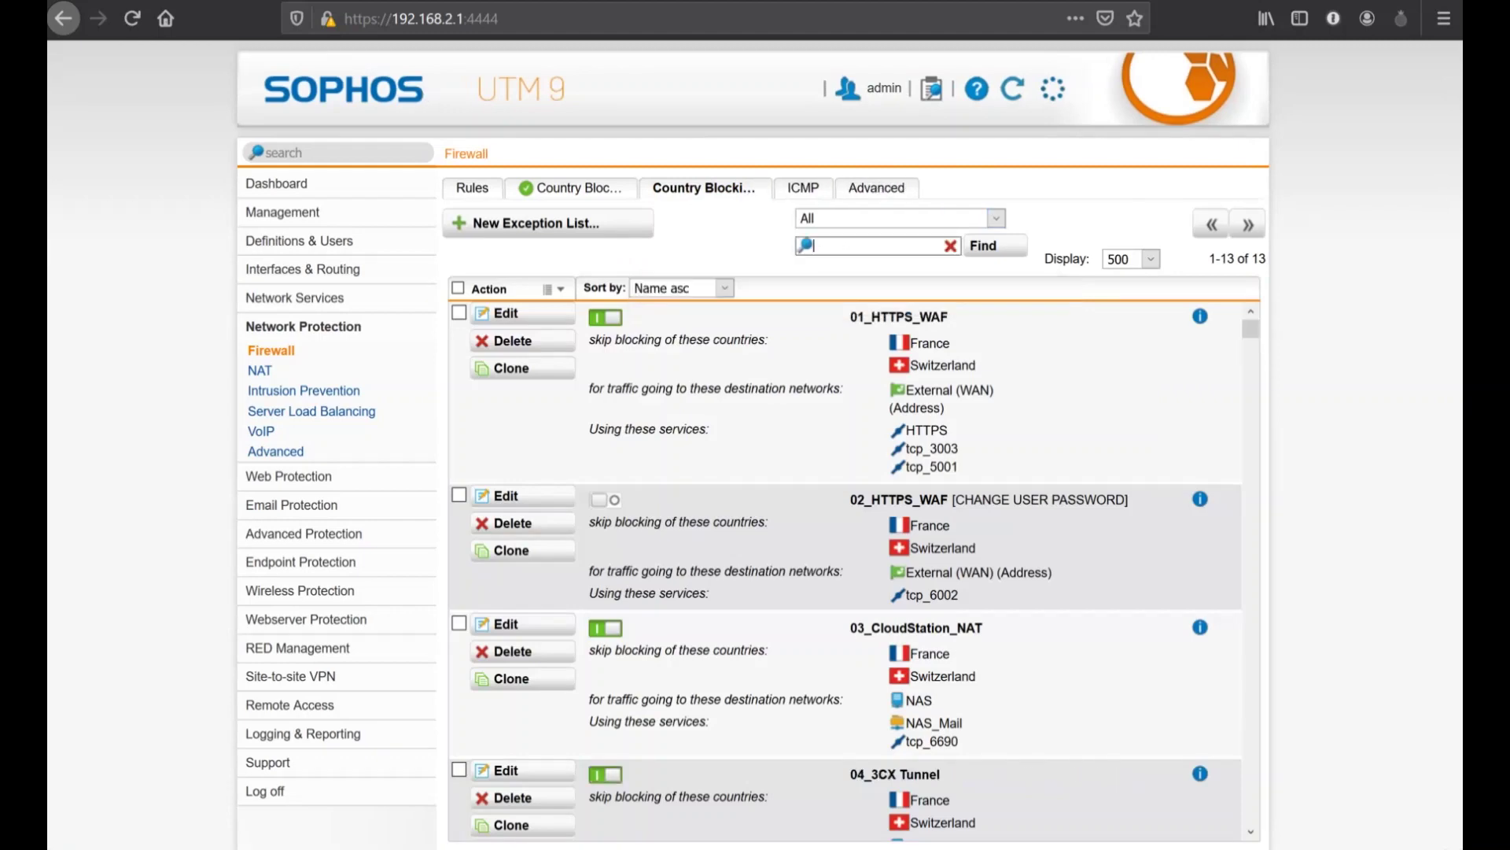
{"action": "type", "text": "waf"}
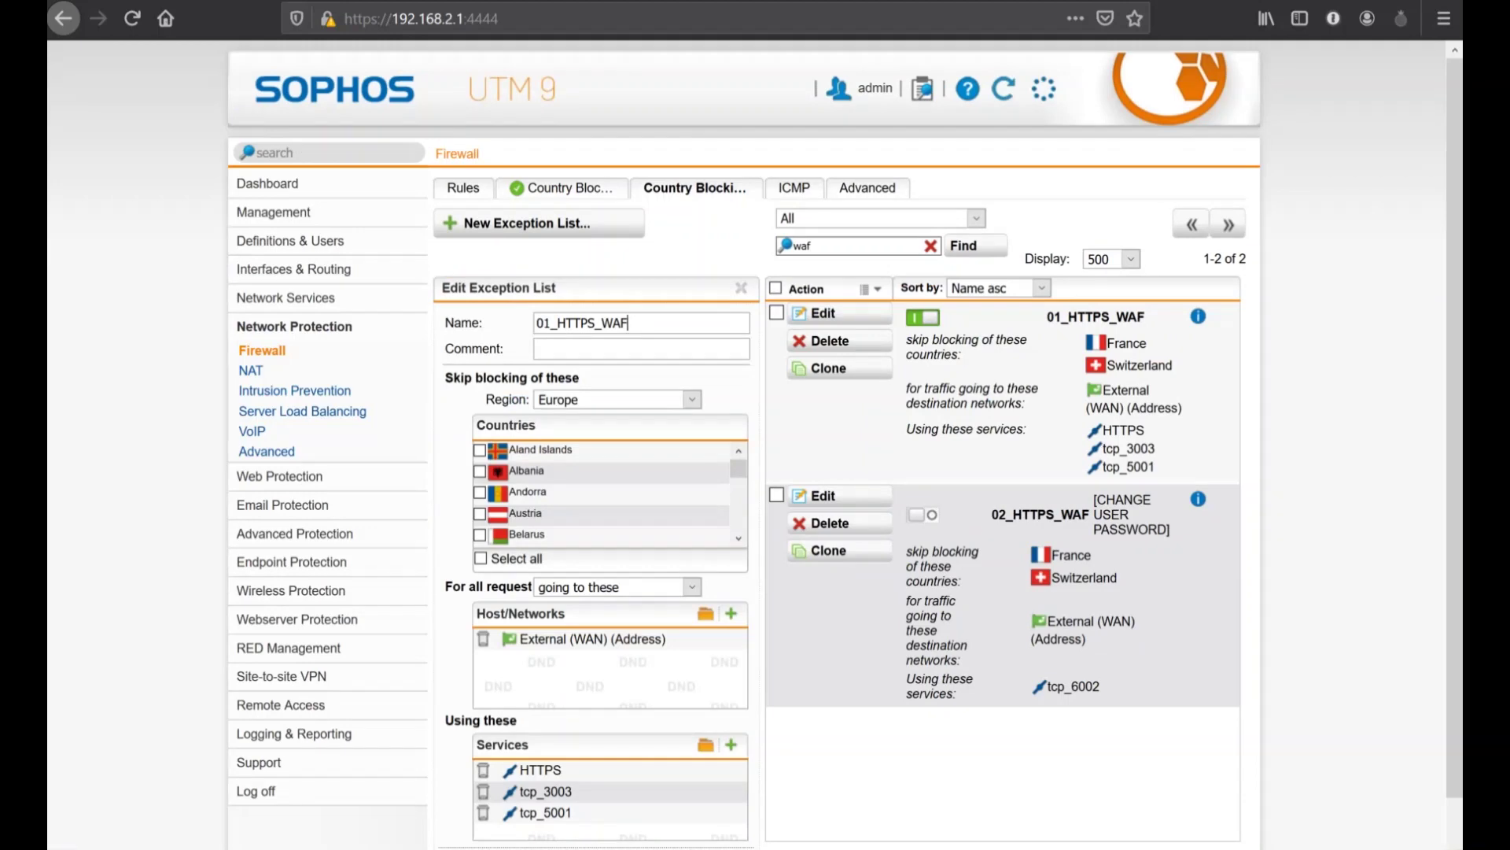
{"action": "key", "text": "ctrl+a"}
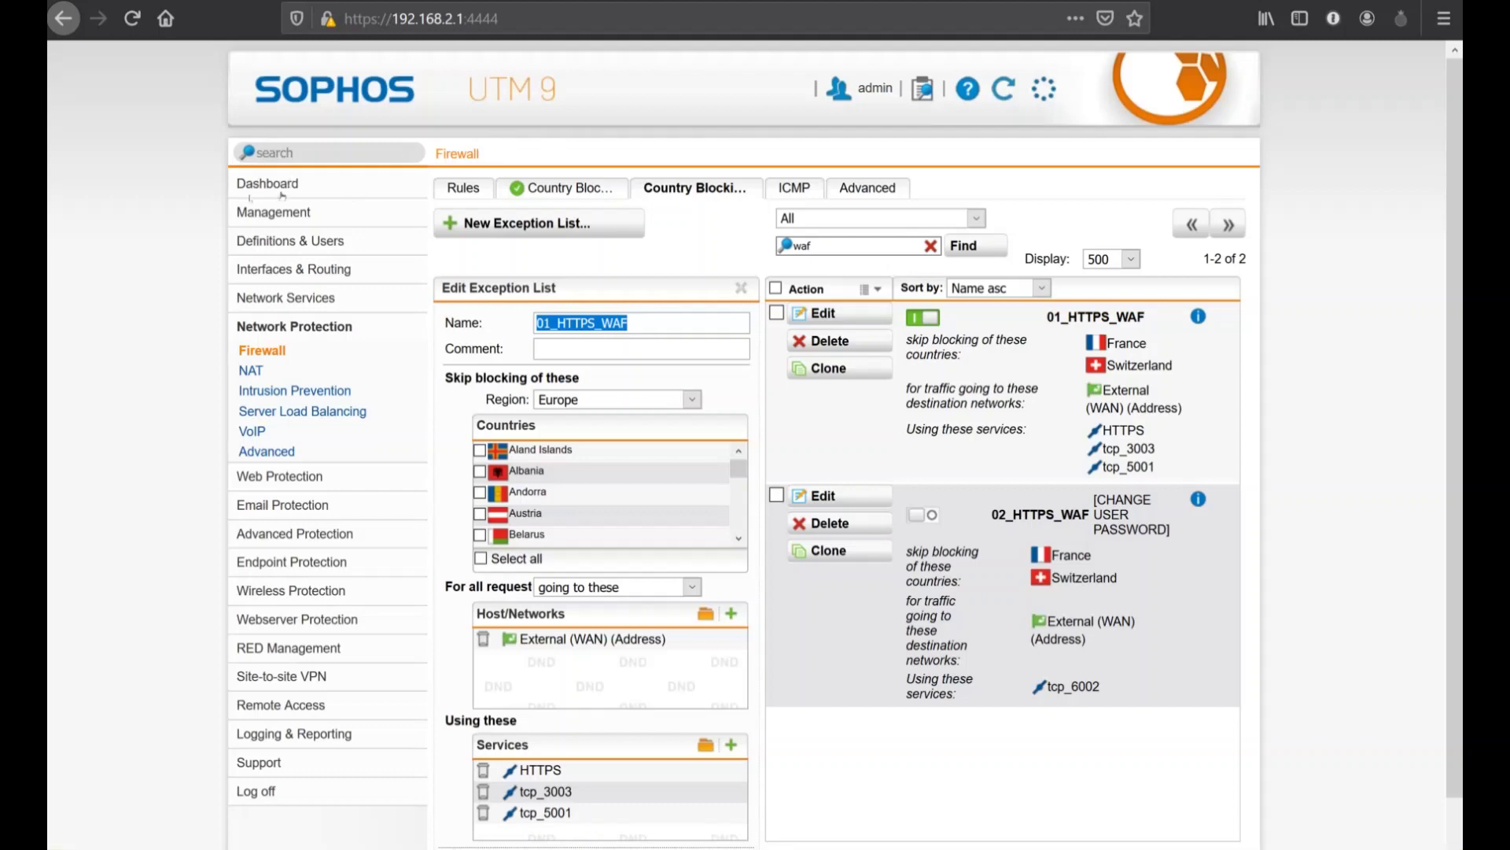
{"action": "scroll", "coordinate": [606, 492], "scroll_direction": "down", "scroll_amount": 10}
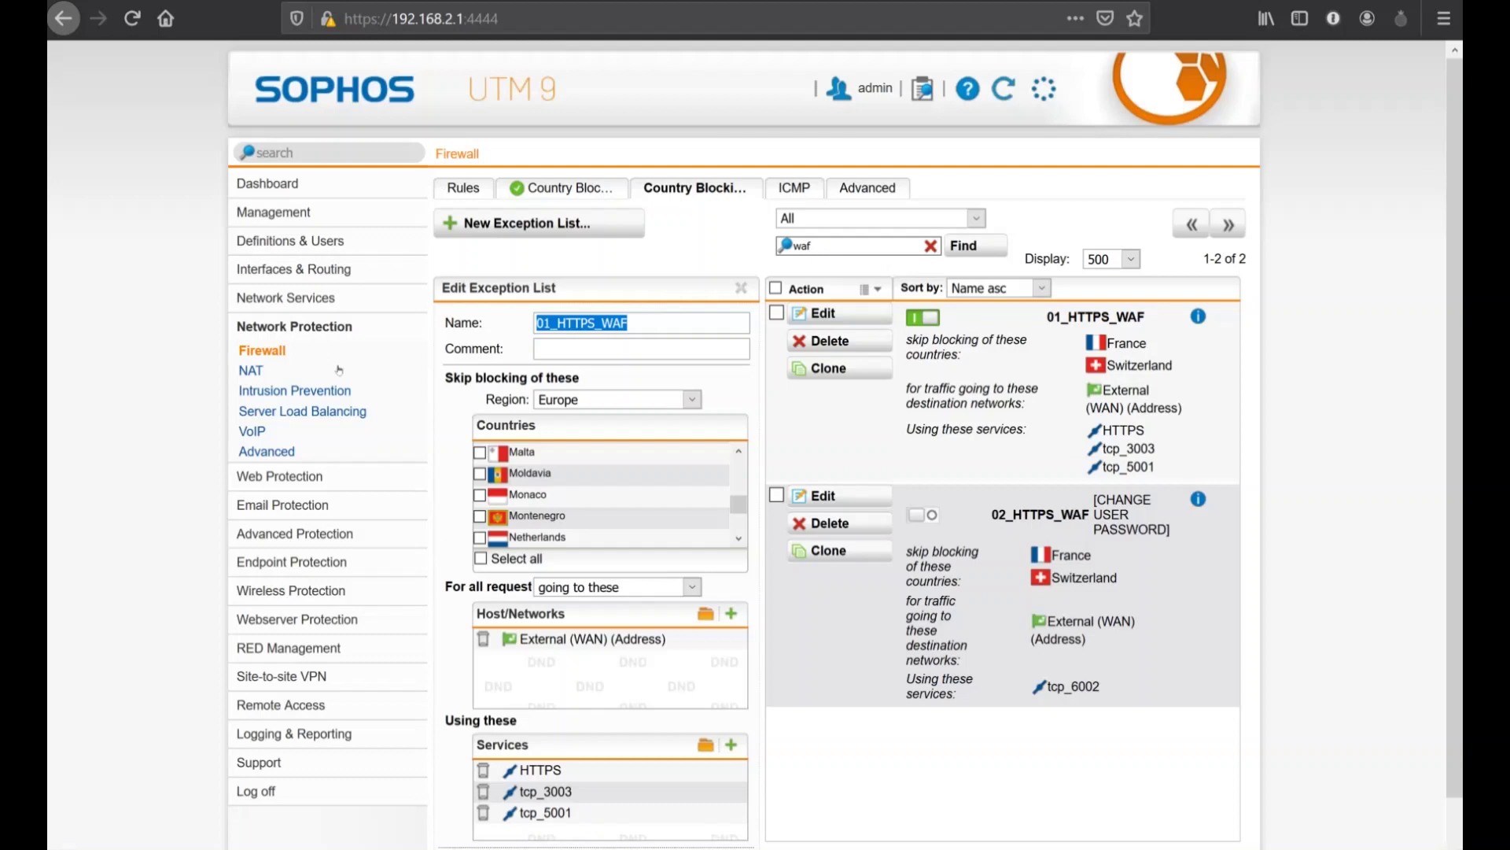
{"action": "key", "text": "Escape"}
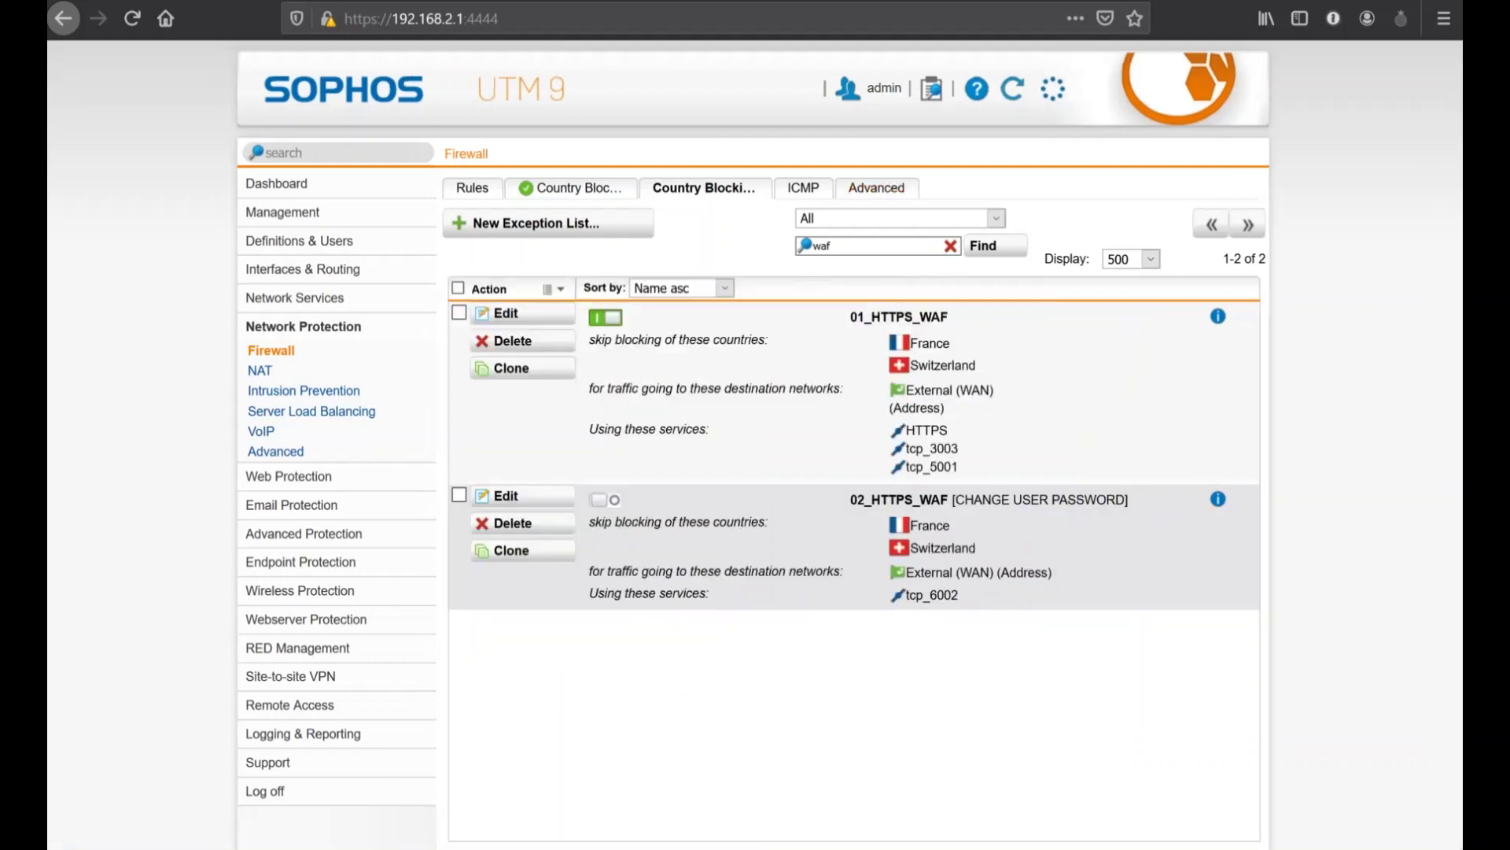
Search the country blocking exceptions for publ, review the countries and services of X_SMTP and close it without saving.
{"action": "double_click", "coordinate": [821, 245]}
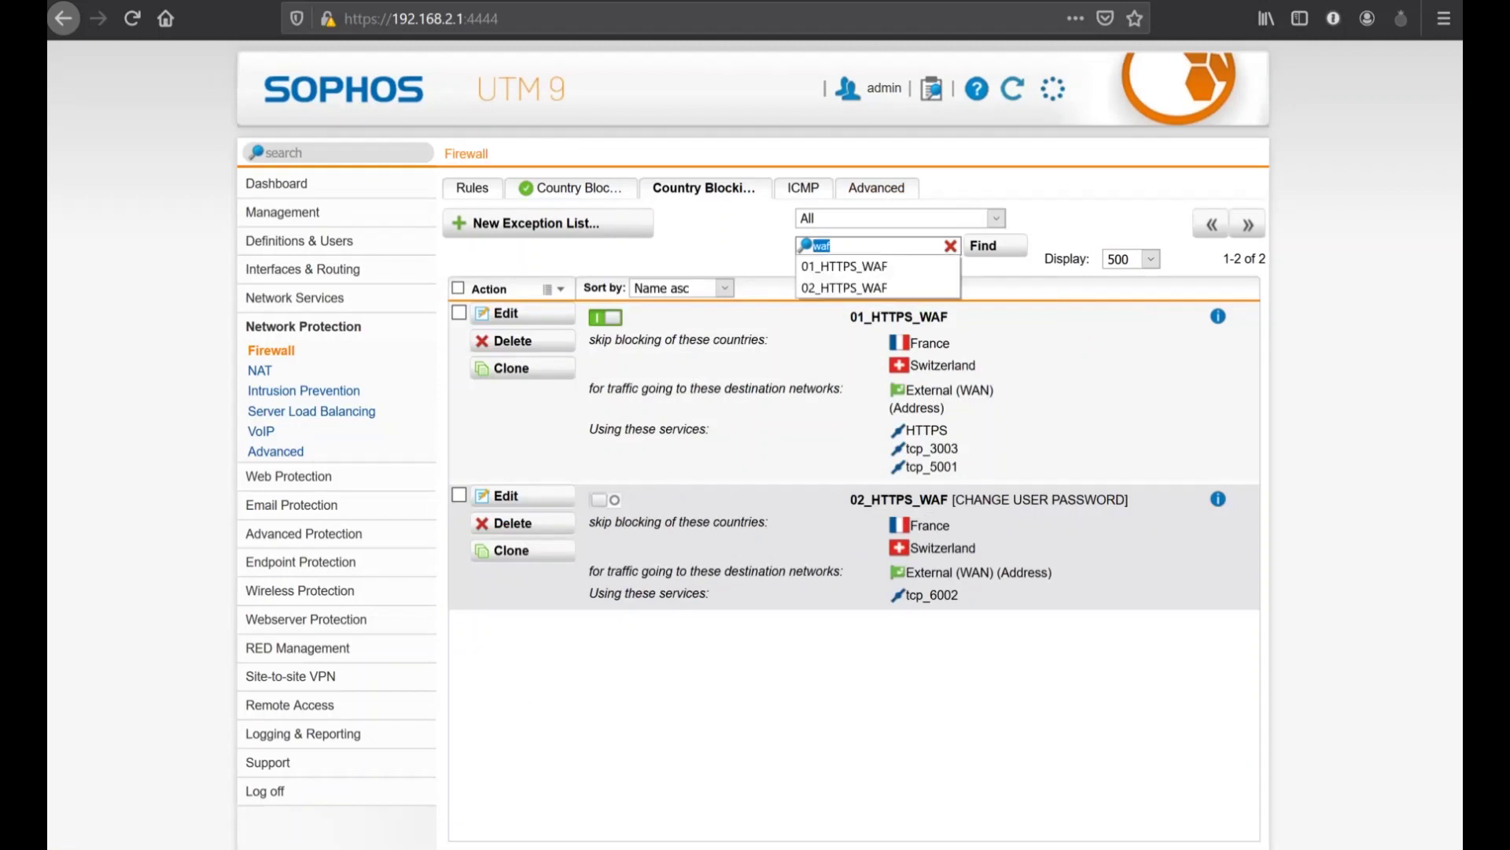
{"action": "type", "text": "publ"}
{"action": "key", "text": "Return"}
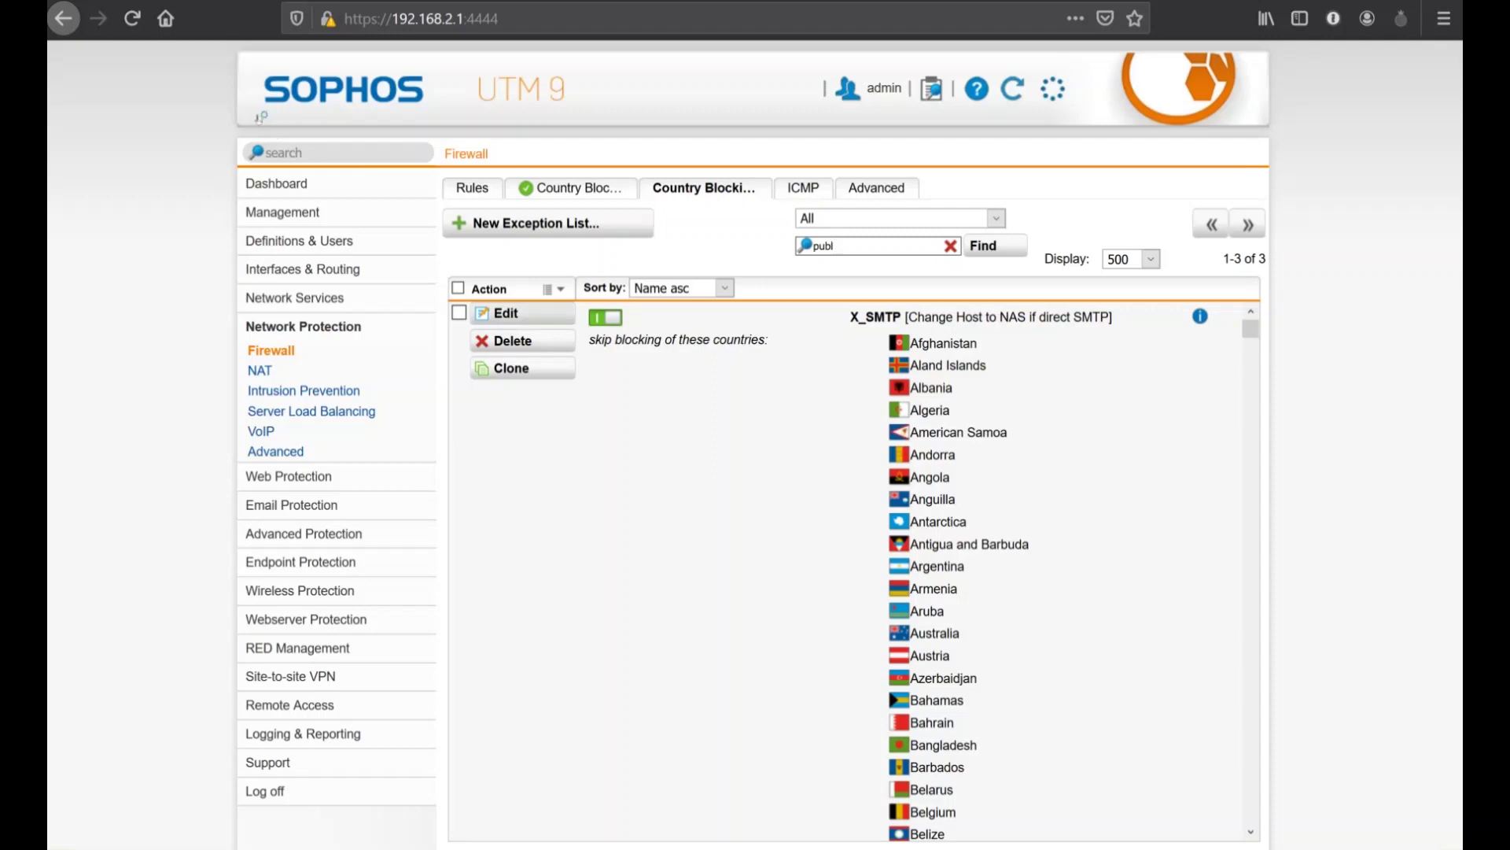
{"action": "left_click", "coordinate": [504, 312]}
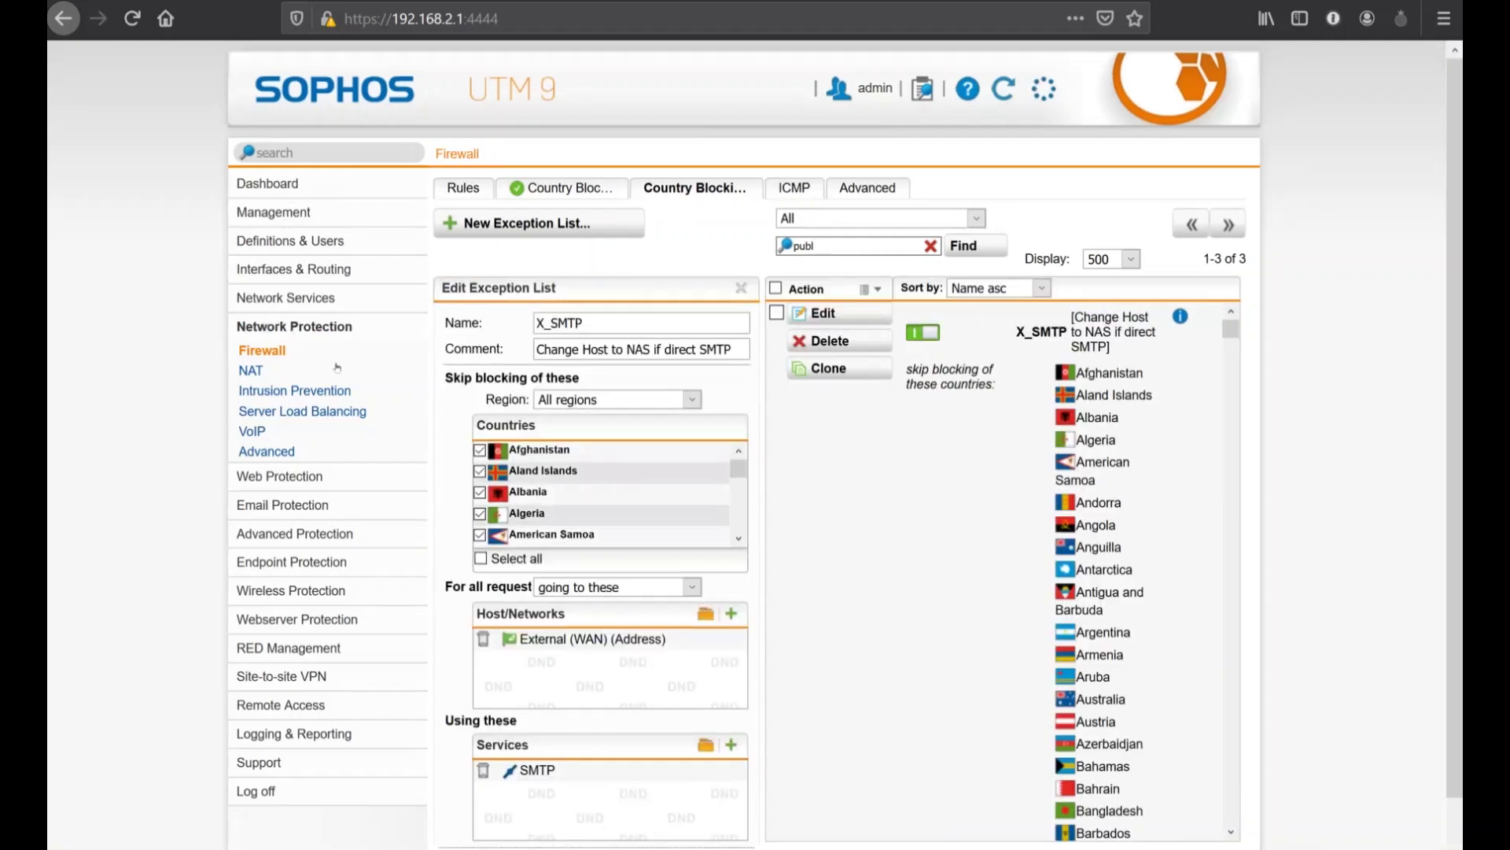
{"action": "key", "text": "Escape"}
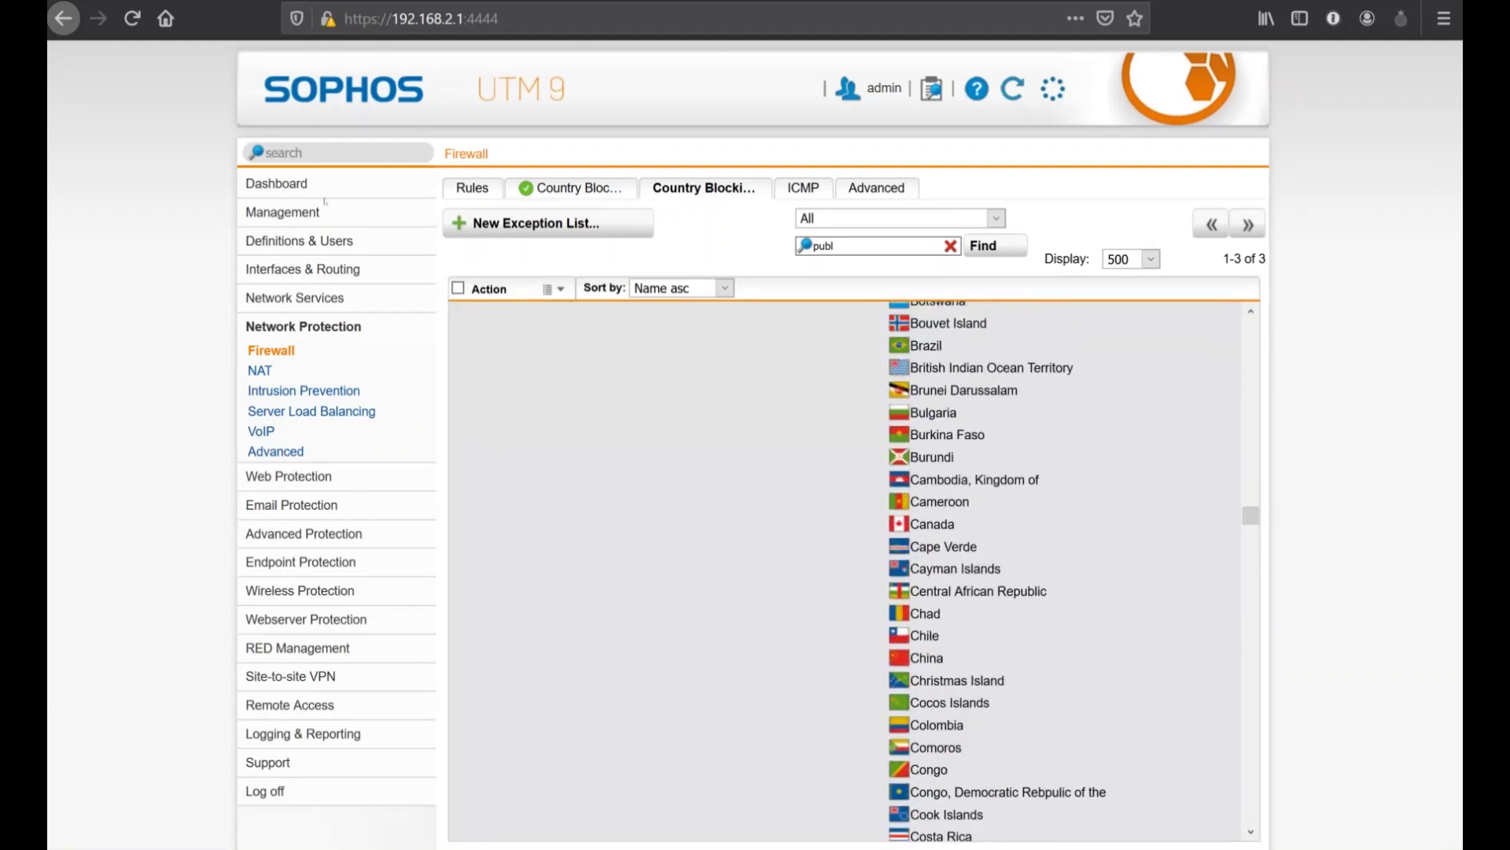
{"action": "left_click", "coordinate": [523, 538]}
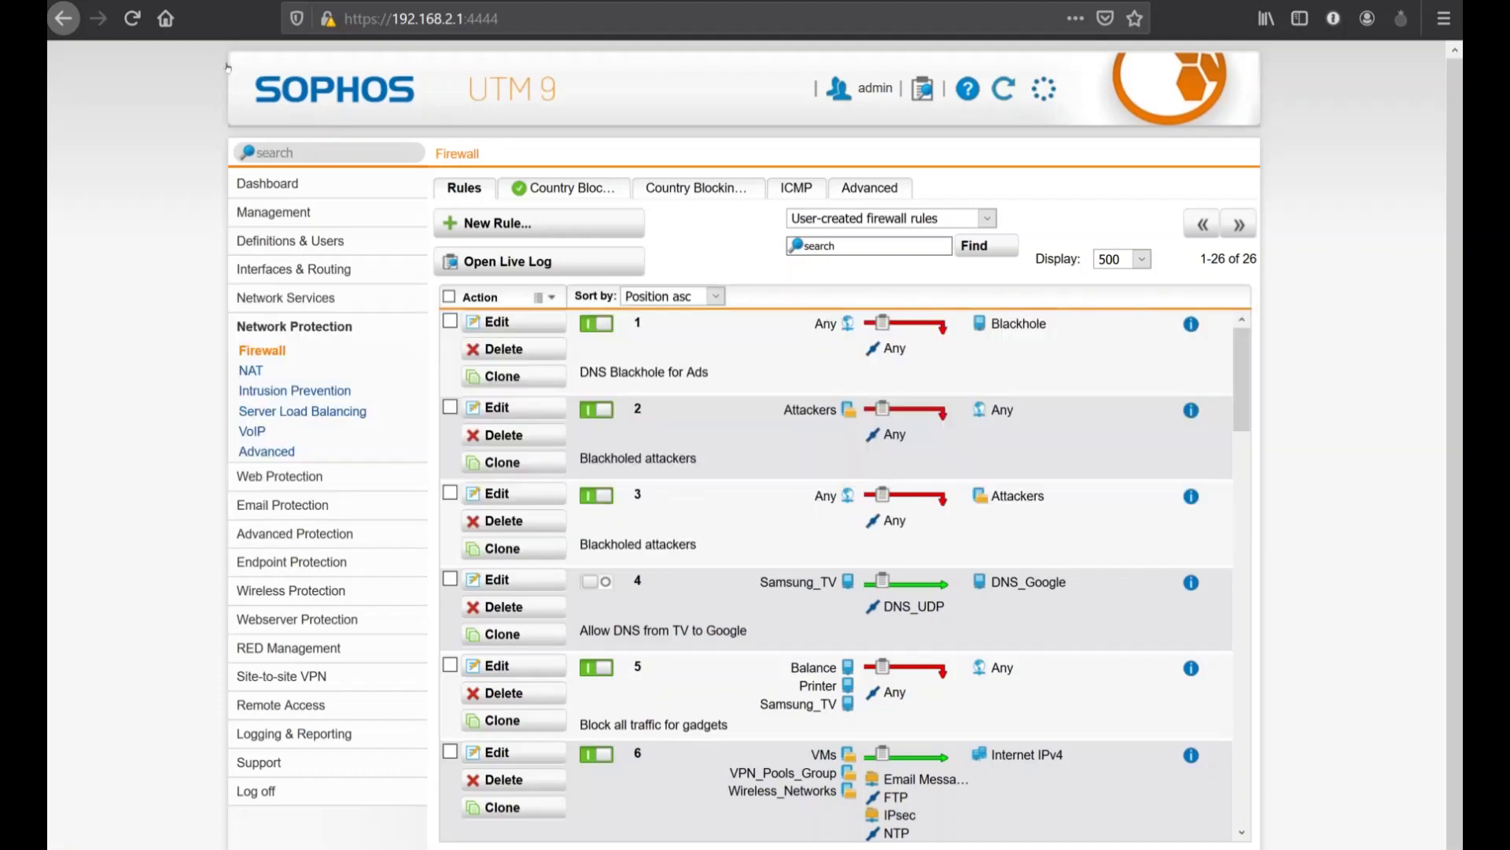
Switch to the PowerPoint presentation and review the checklist item on redirecting drive.lab01.ovh to 192.168.2.1 through internal DNS.
{"action": "key", "text": "alt+Tab"}
{"action": "key", "text": "alt+Tab"}
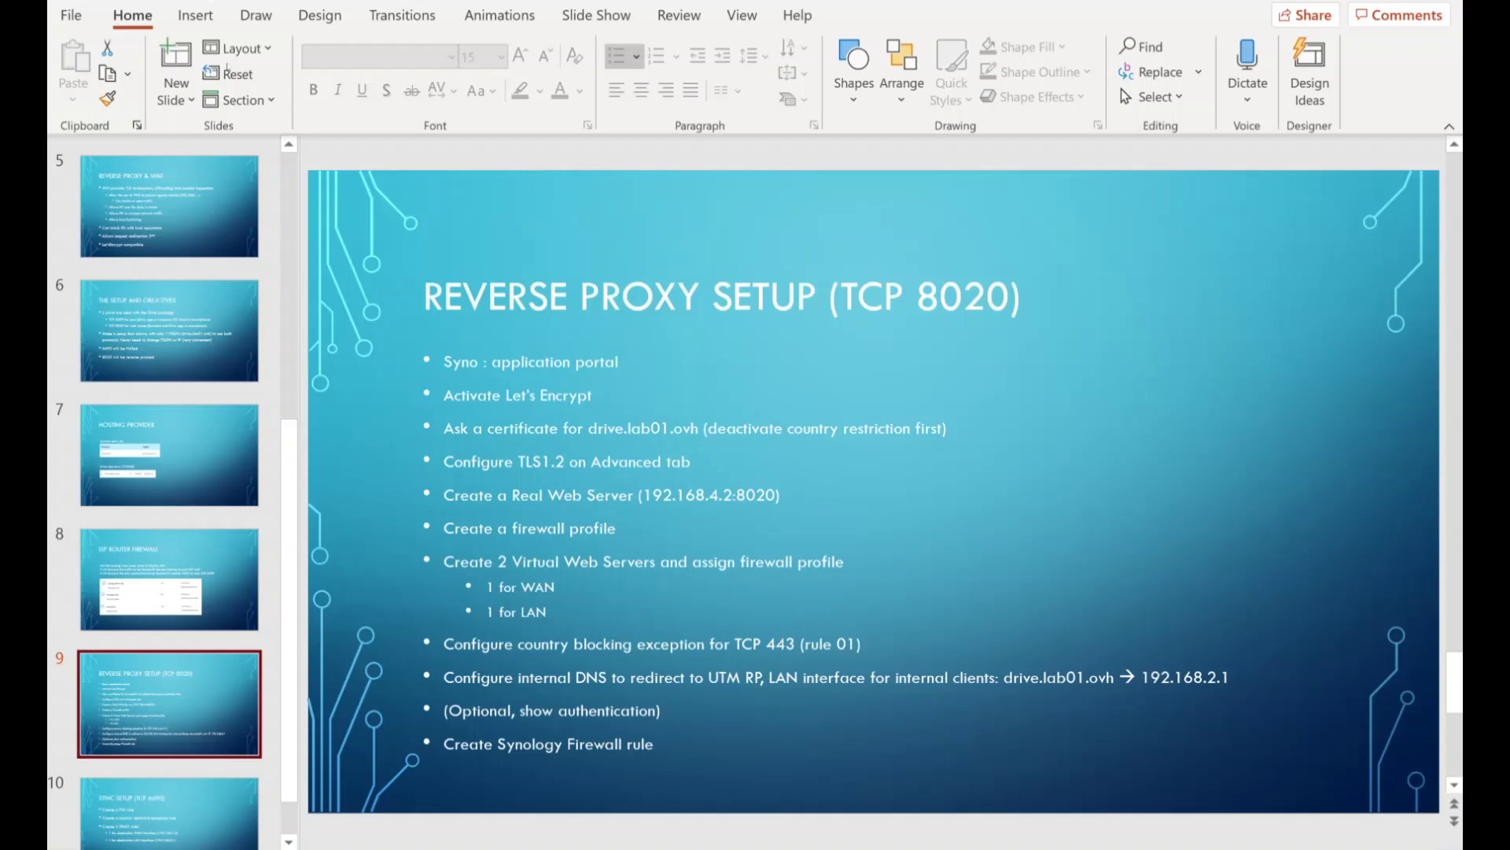
{"action": "left_click_drag", "start_coordinate": [443, 677], "coordinate": [1227, 676]}
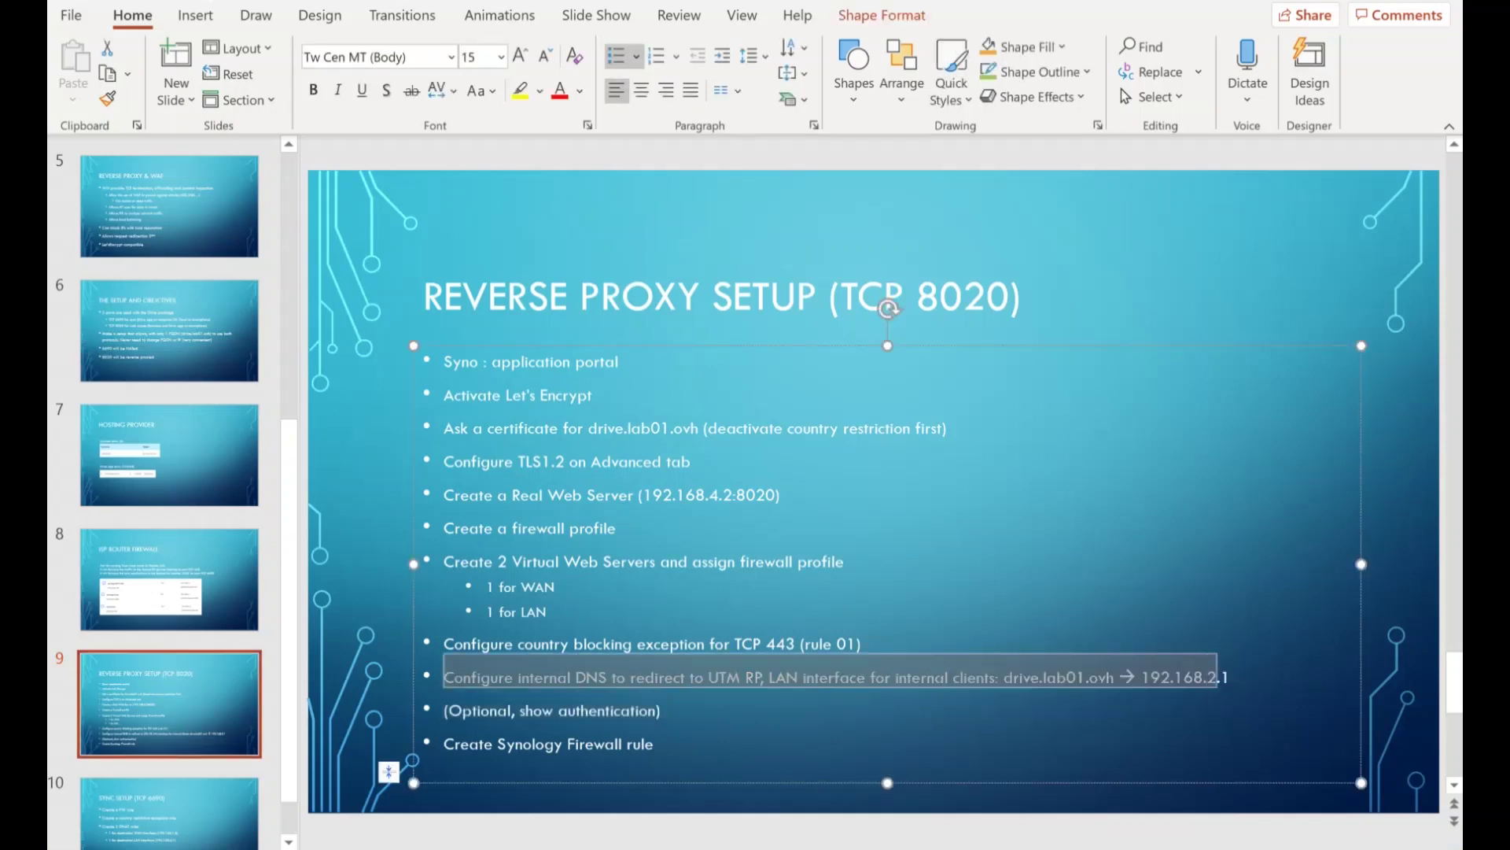
{"action": "left_click", "coordinate": [778, 495]}
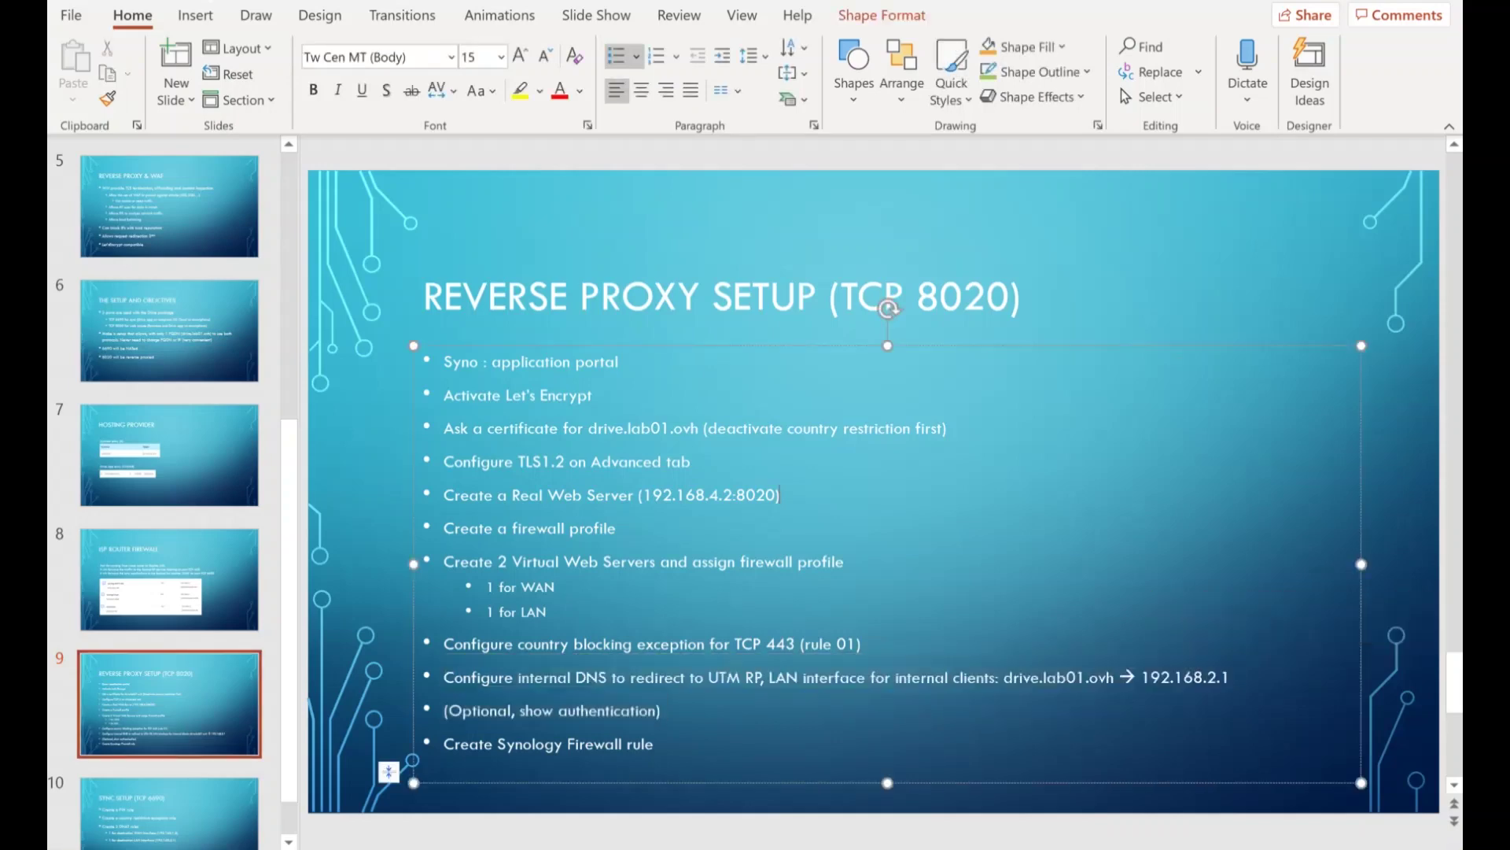
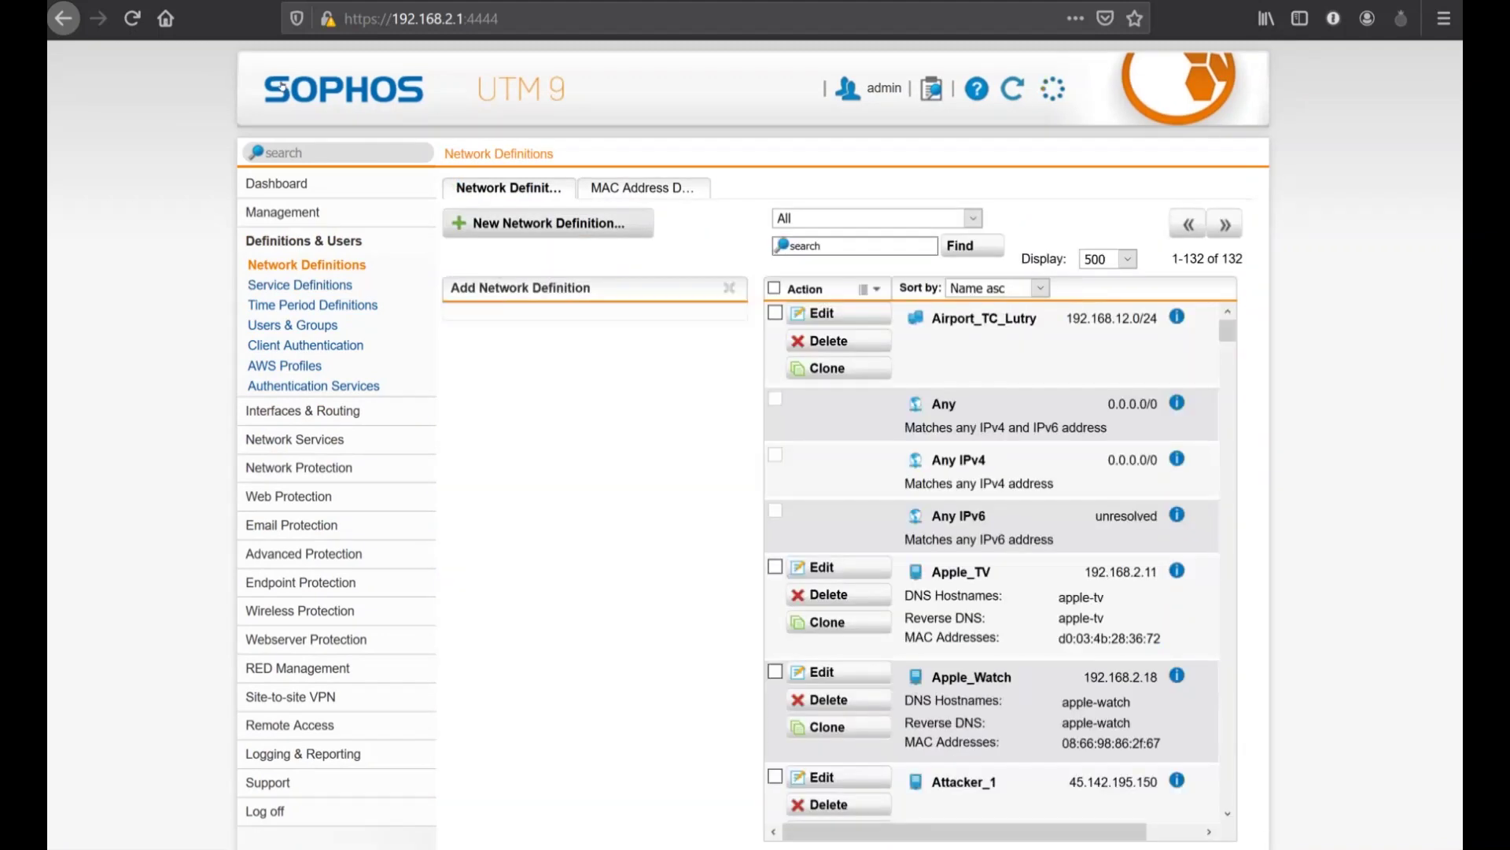
Name the new network definition NAS_LAB and set its type to Host.
{"action": "type", "text": "NAS_LAB"}
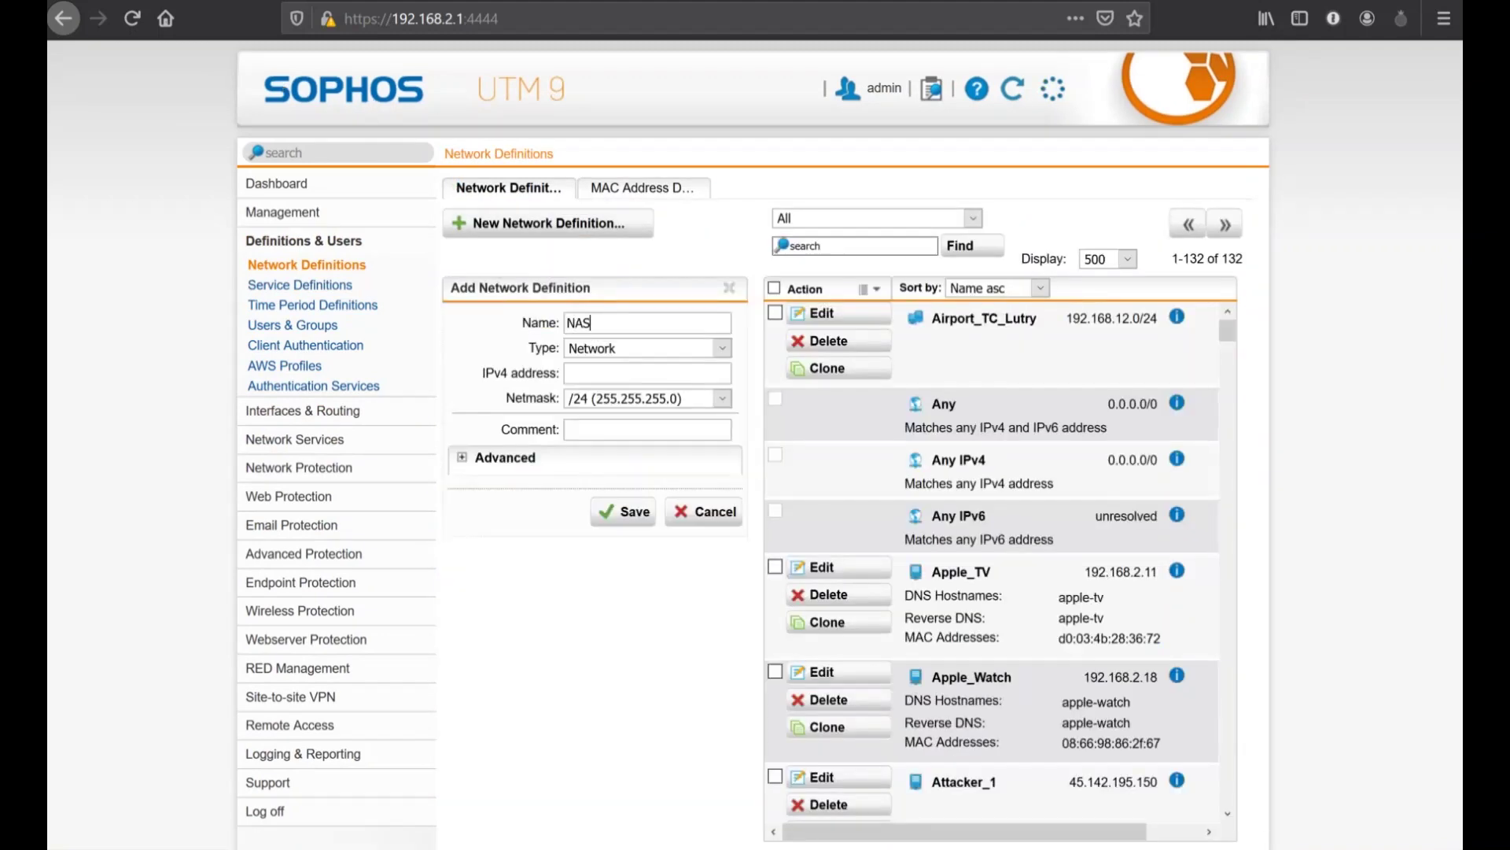
{"action": "key", "text": "Tab"}
{"action": "key", "text": "alt+Down"}
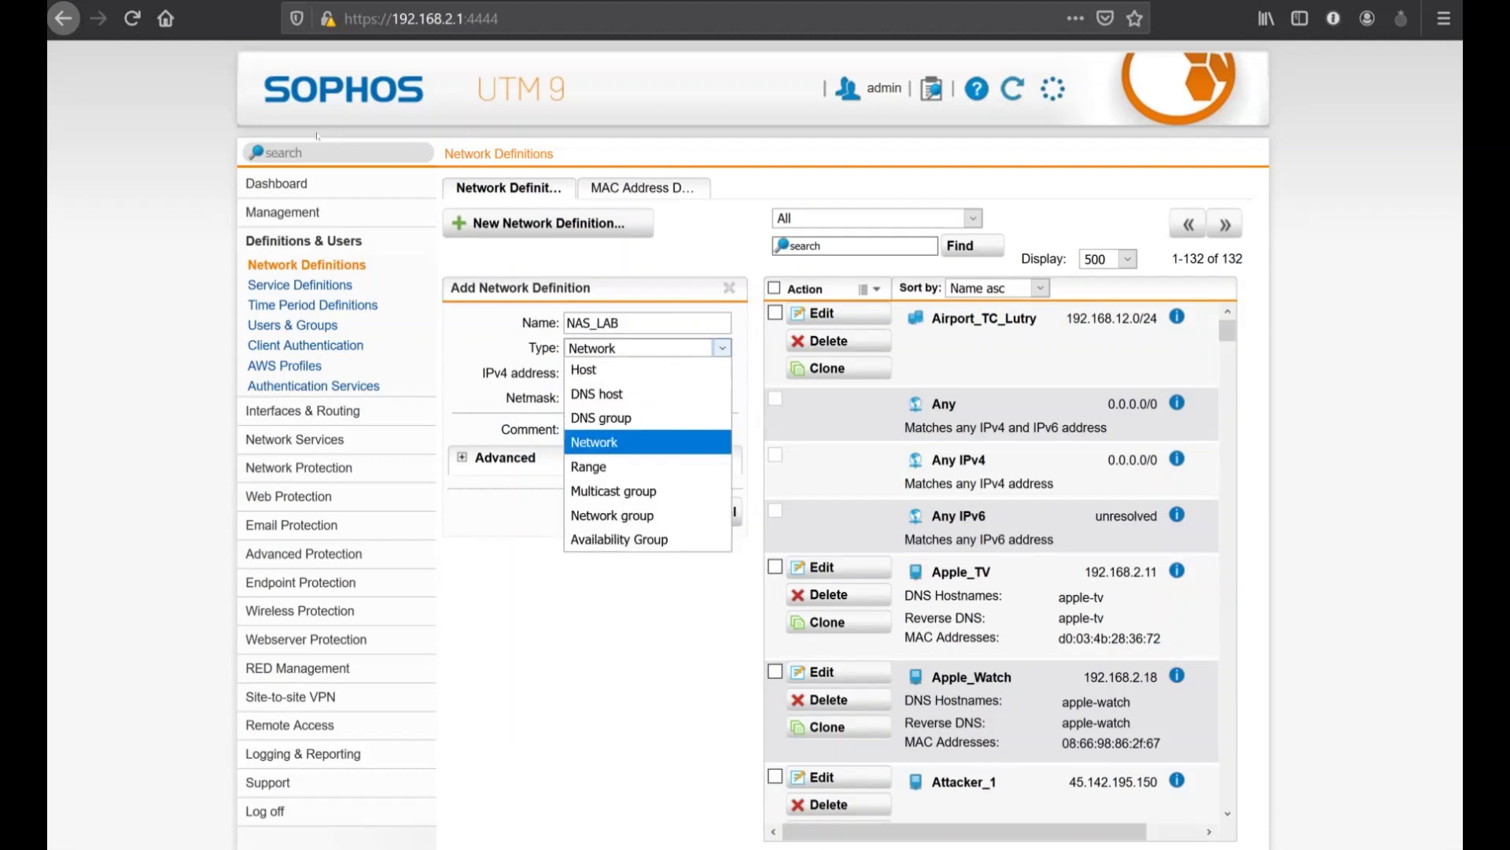
{"action": "key", "text": "Up"}
{"action": "key", "text": "Up"}
{"action": "key", "text": "Up"}
{"action": "key", "text": "Return"}
Give the NAS_LAB host the IPv4 address 192.168.2.1 and the DNS hostname drive.lab01.ovh.
{"action": "left_click", "coordinate": [622, 373]}
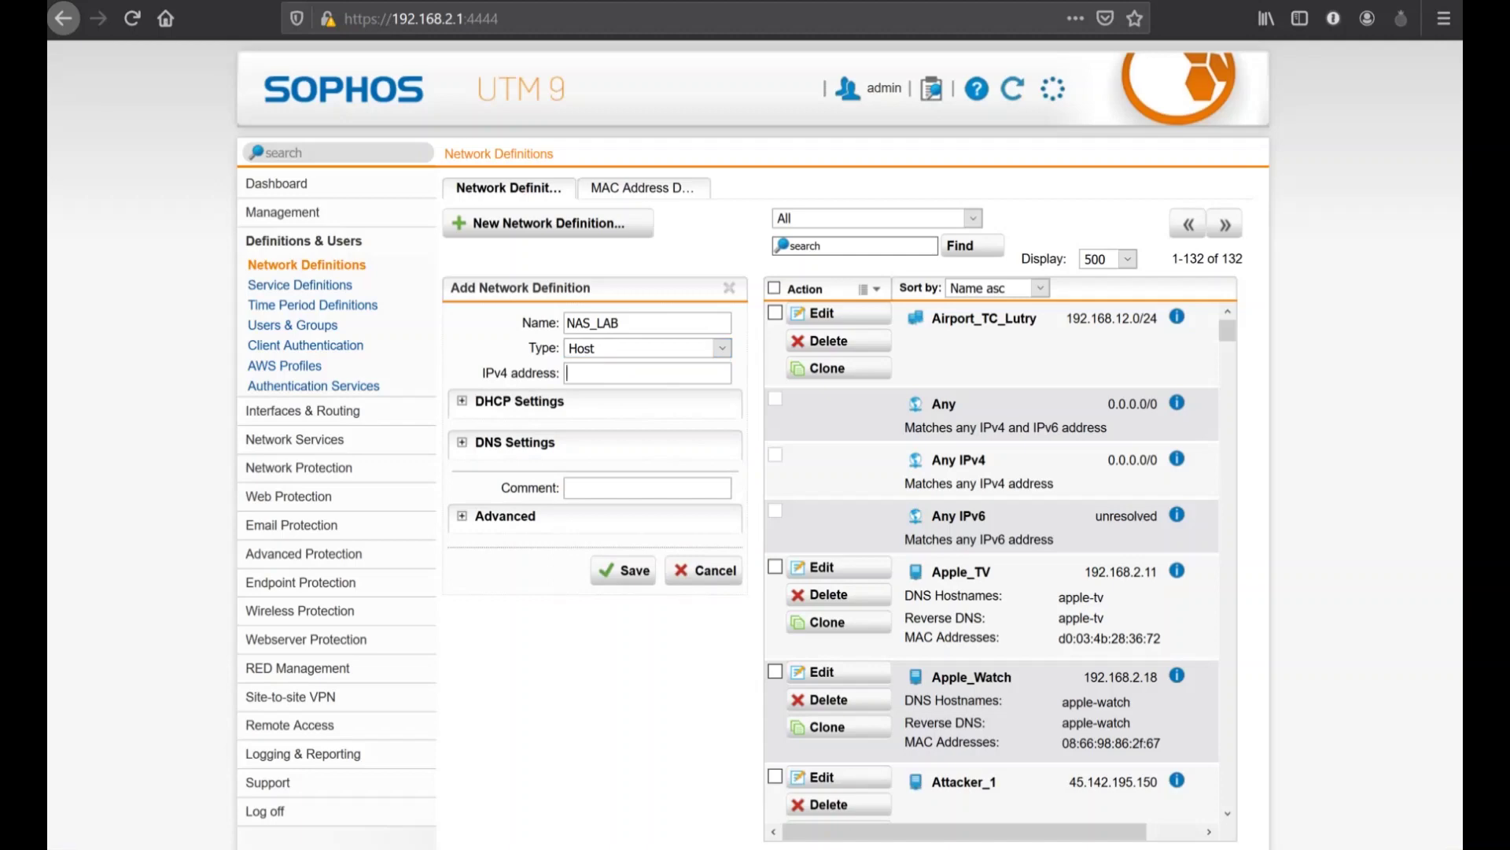
{"action": "type", "text": "192.168.2.1"}
{"action": "left_click", "coordinate": [515, 442]}
{"action": "type", "text": "drive.lab"}
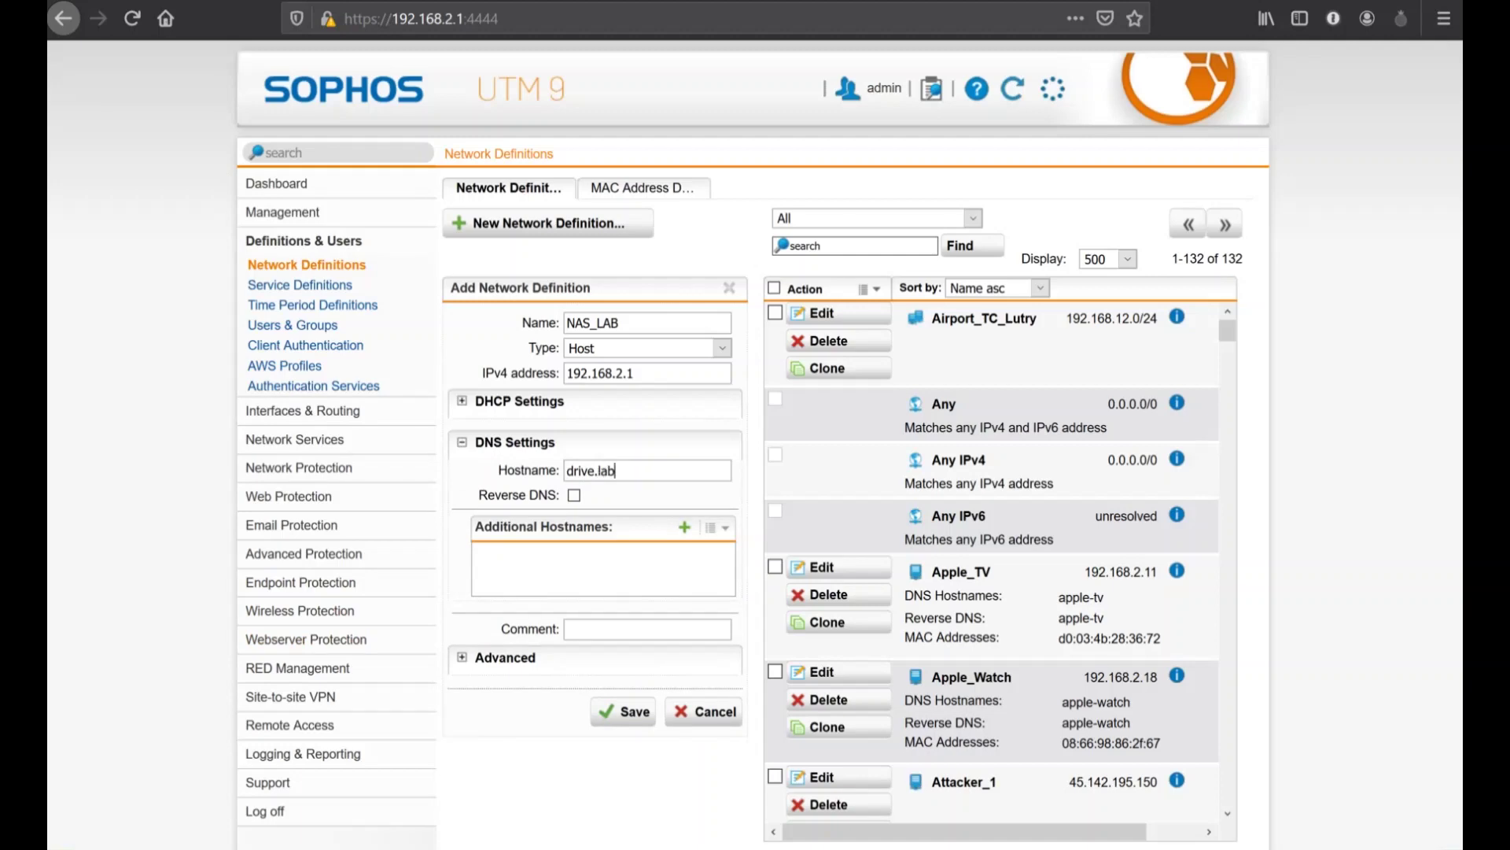
{"action": "type", "text": "01.ovh"}
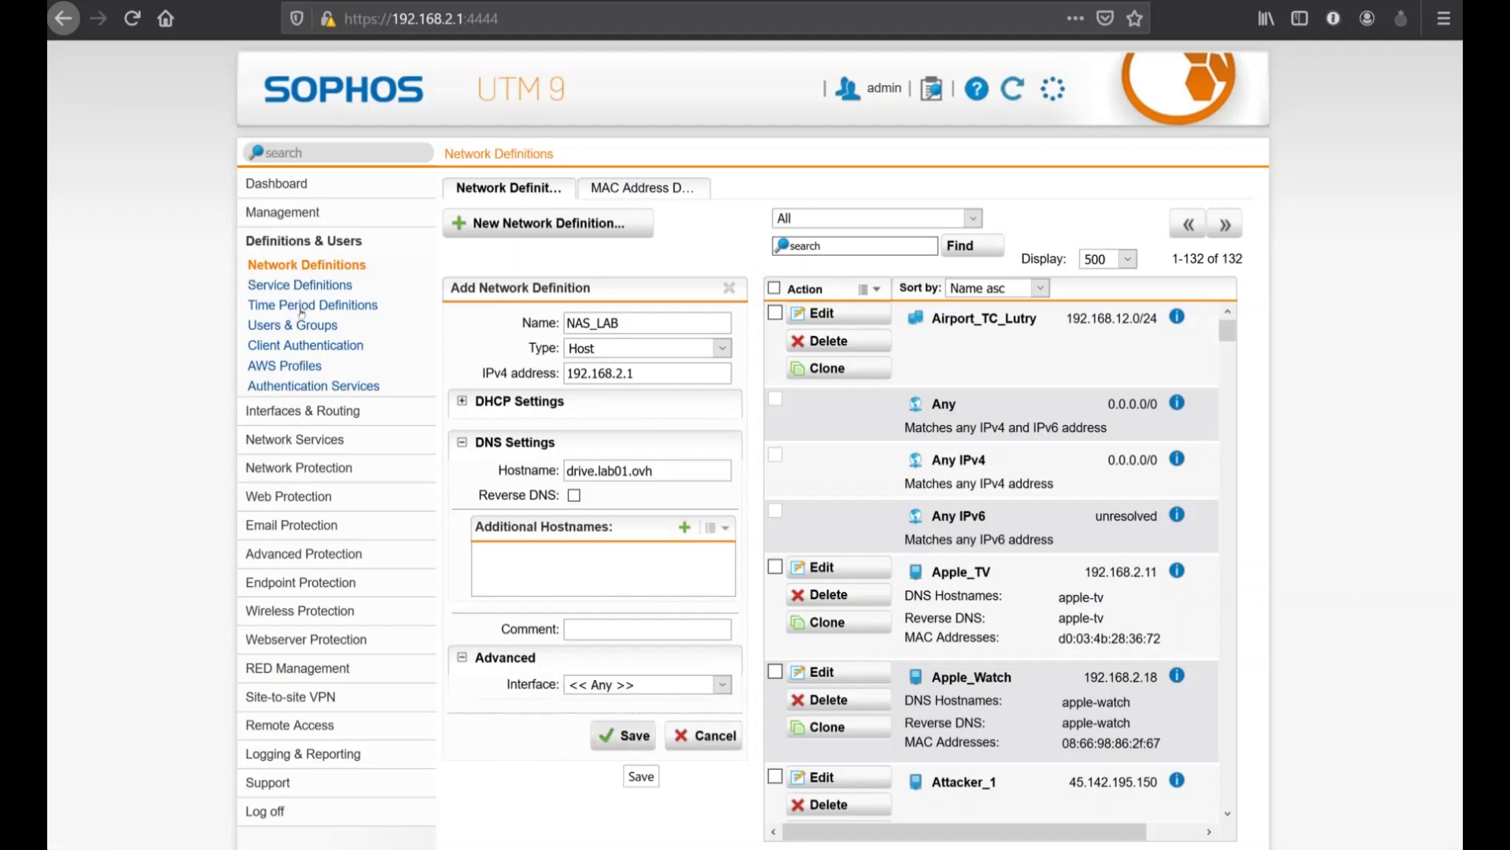
Open a Windows command prompt and run telnet drive.lab01.ovh.
{"action": "key", "text": "super+r"}
{"action": "type", "text": "cmd"}
{"action": "key", "text": "Return"}
{"action": "type", "text": "te"}
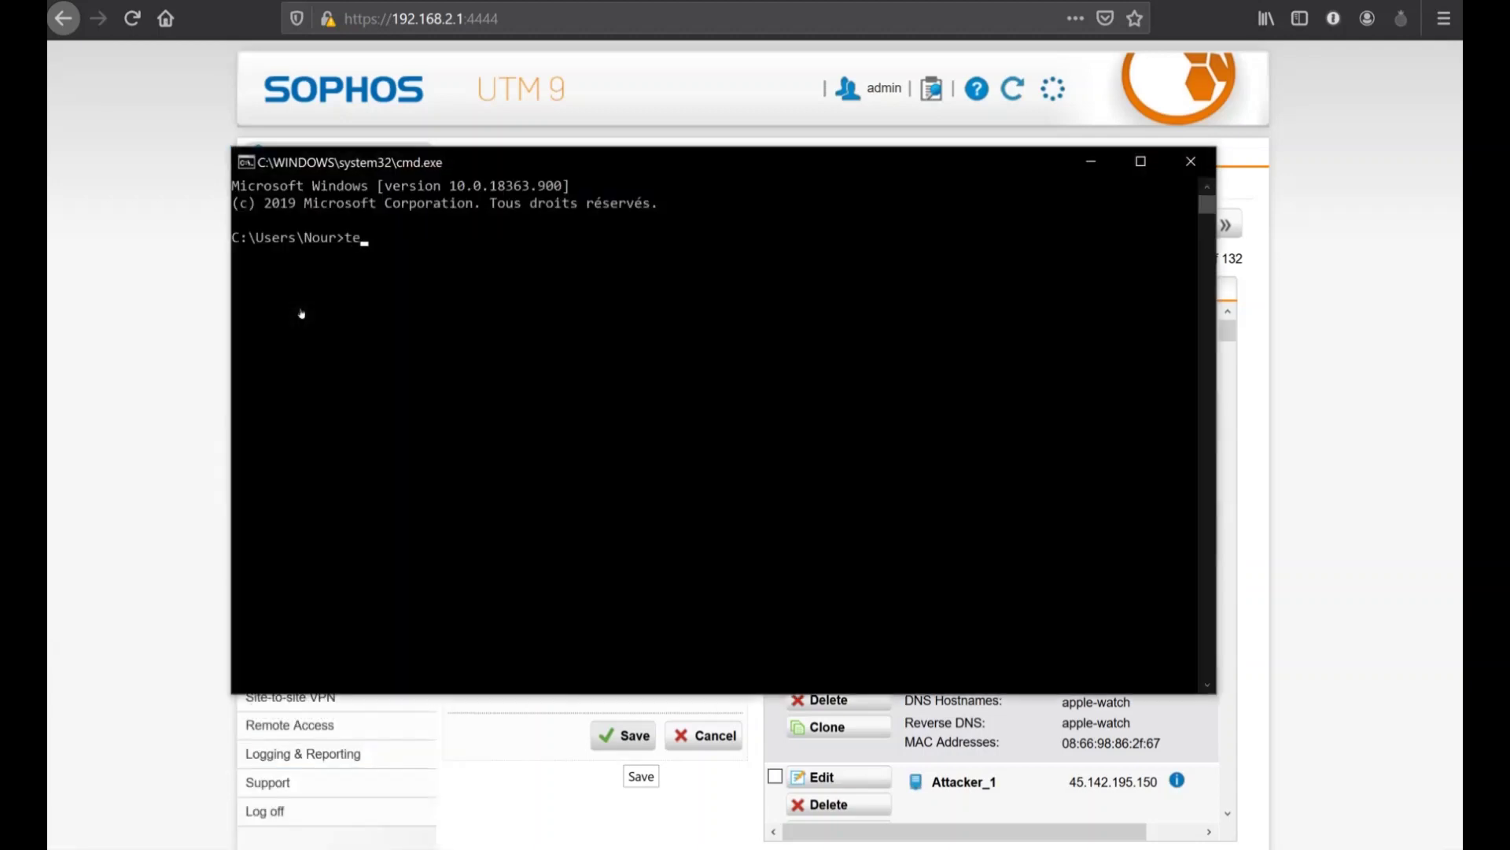
{"action": "type", "text": "lnet drive.lab01.ovh"}
{"action": "key", "text": "Return"}
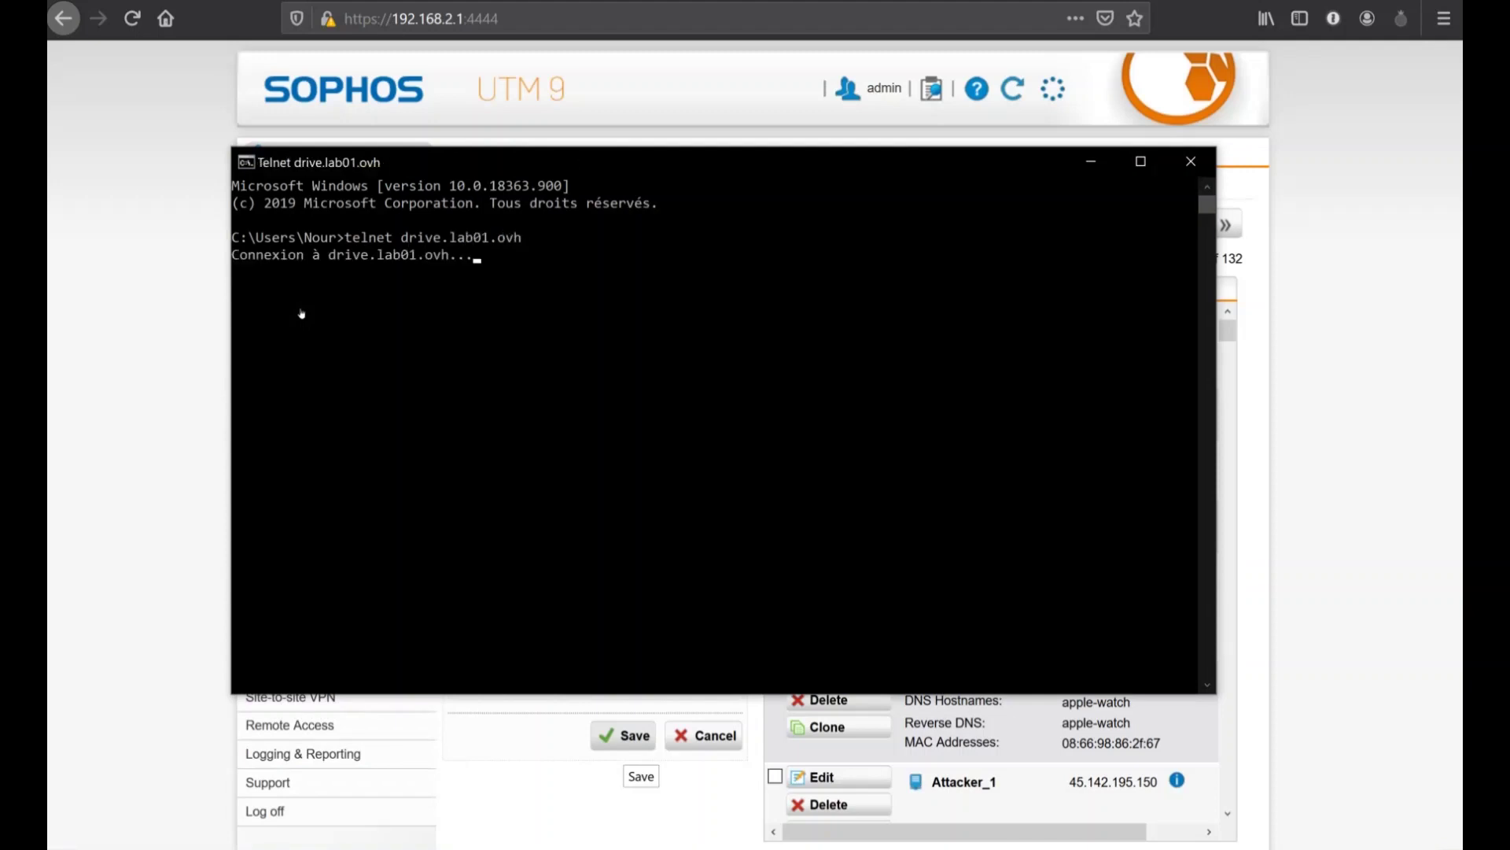
Open a second command prompt, ping drive.lab01.ovh to check which address it resolves to, and stop the ping.
{"action": "key", "text": "super+r"}
{"action": "type", "text": "cmd"}
{"action": "key", "text": "Return"}
{"action": "type", "text": "ping drive.lab01.ovh"}
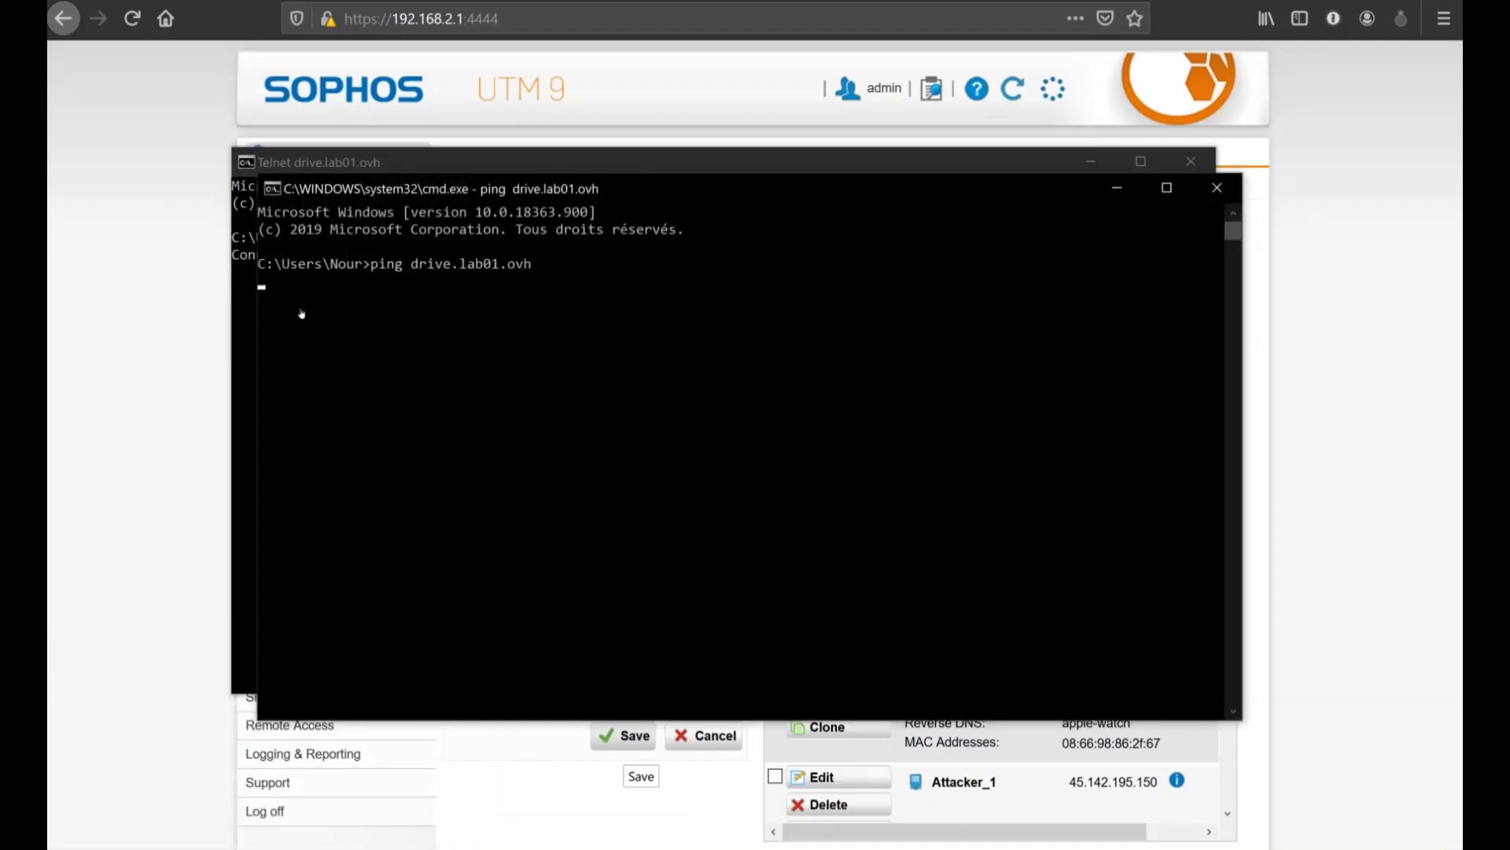
{"action": "key", "text": "ctrl+c"}
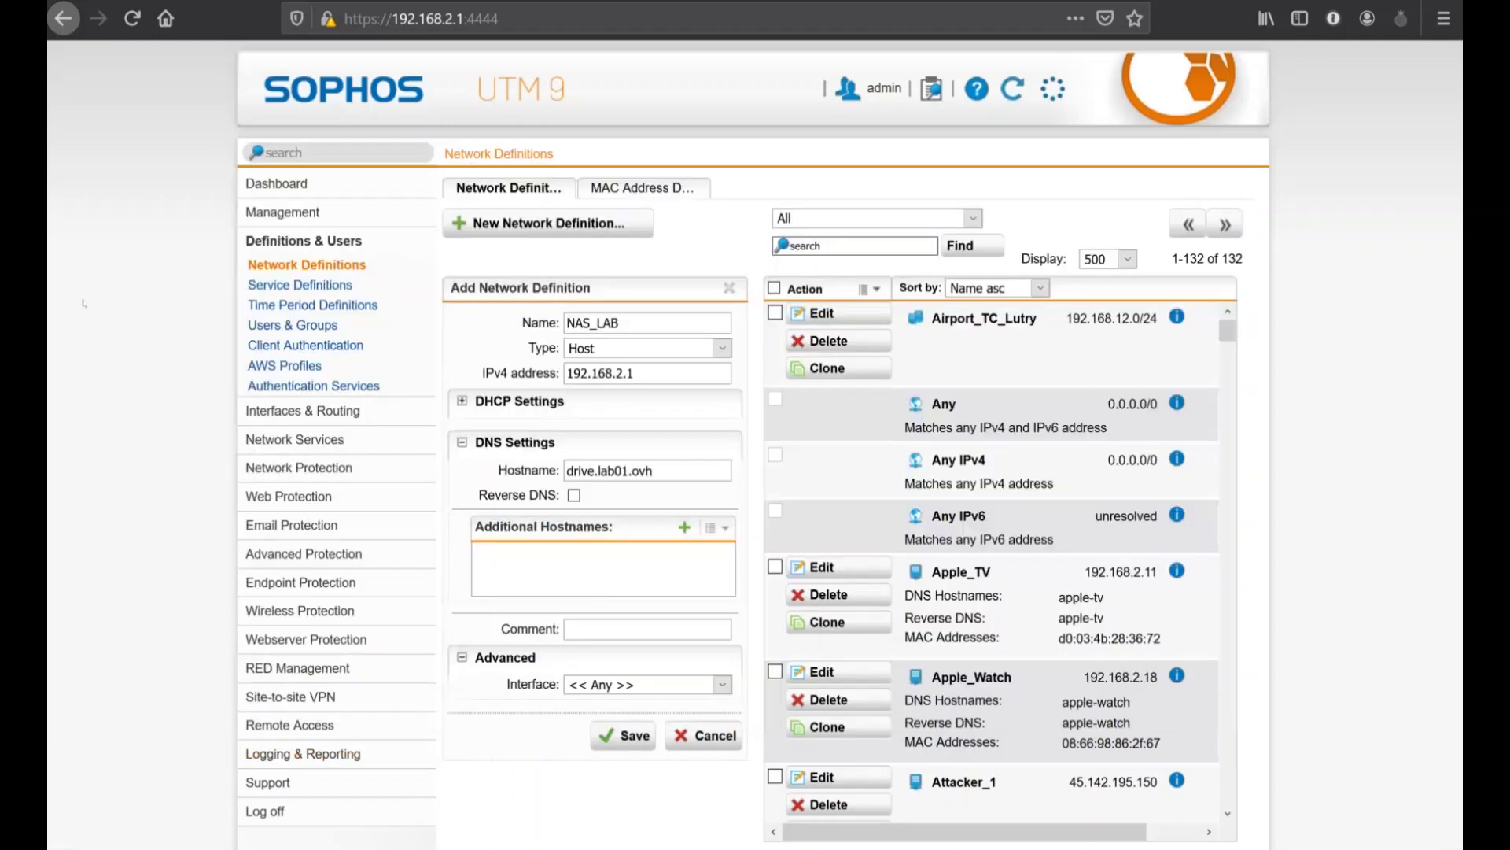
Save the NAS_LAB host in Sophos UTM and search the network definitions for lab.
{"action": "left_click", "coordinate": [86, 307]}
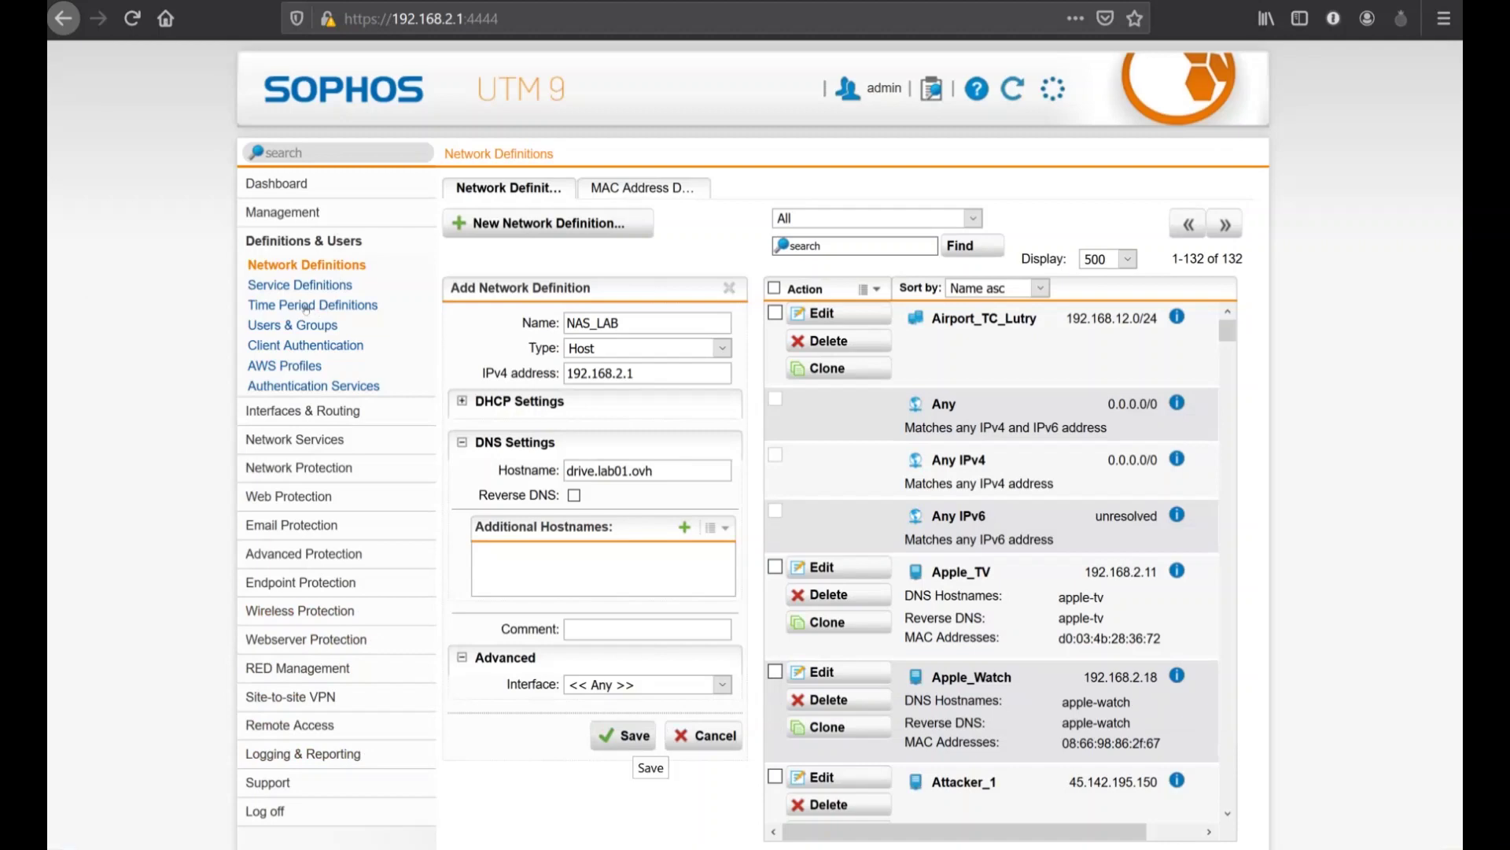
{"action": "key", "text": "Escape"}
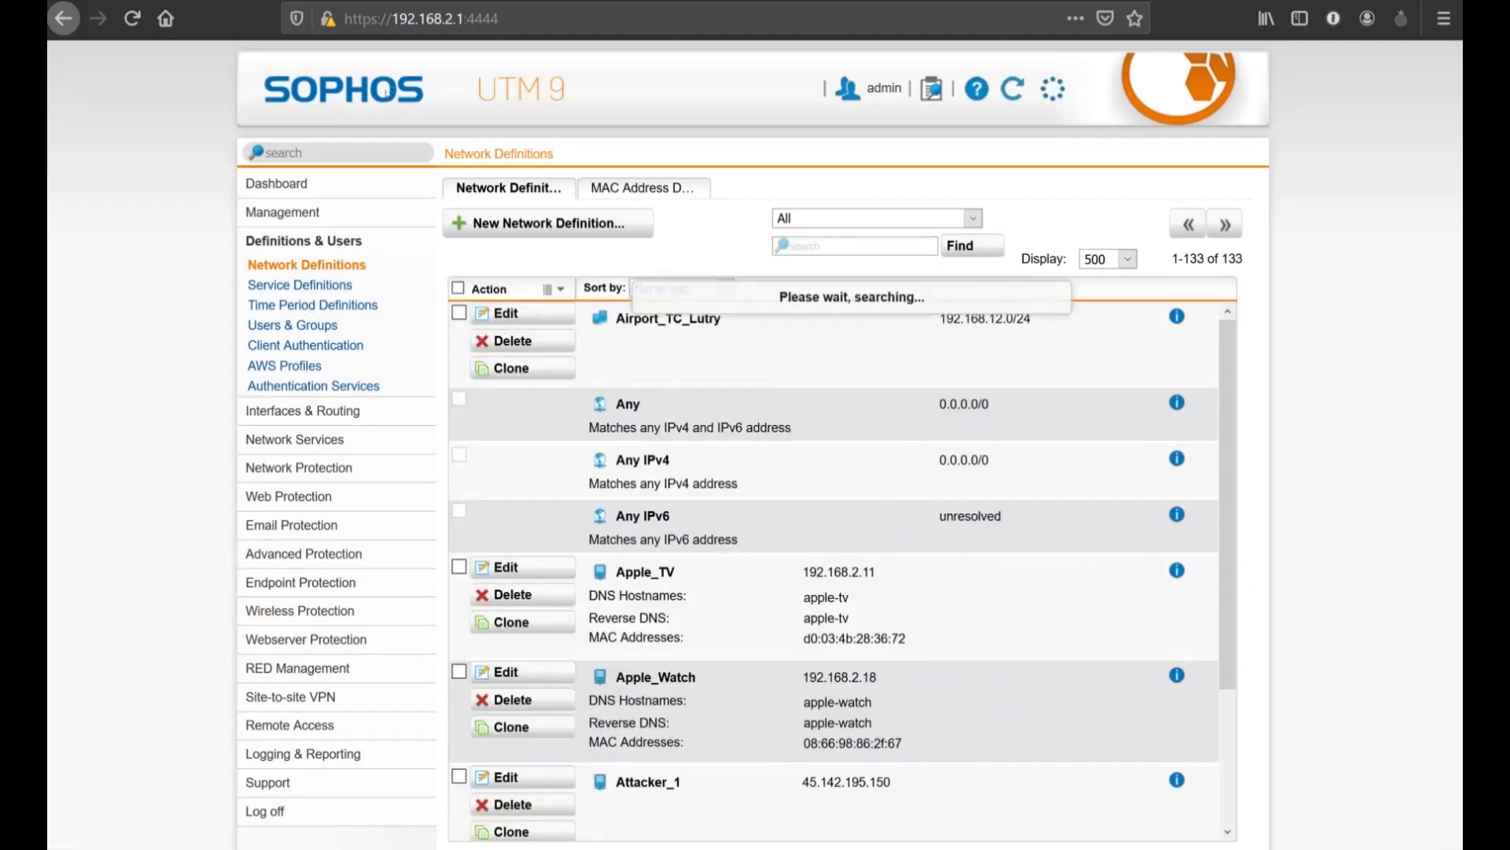
{"action": "left_click", "coordinate": [855, 245]}
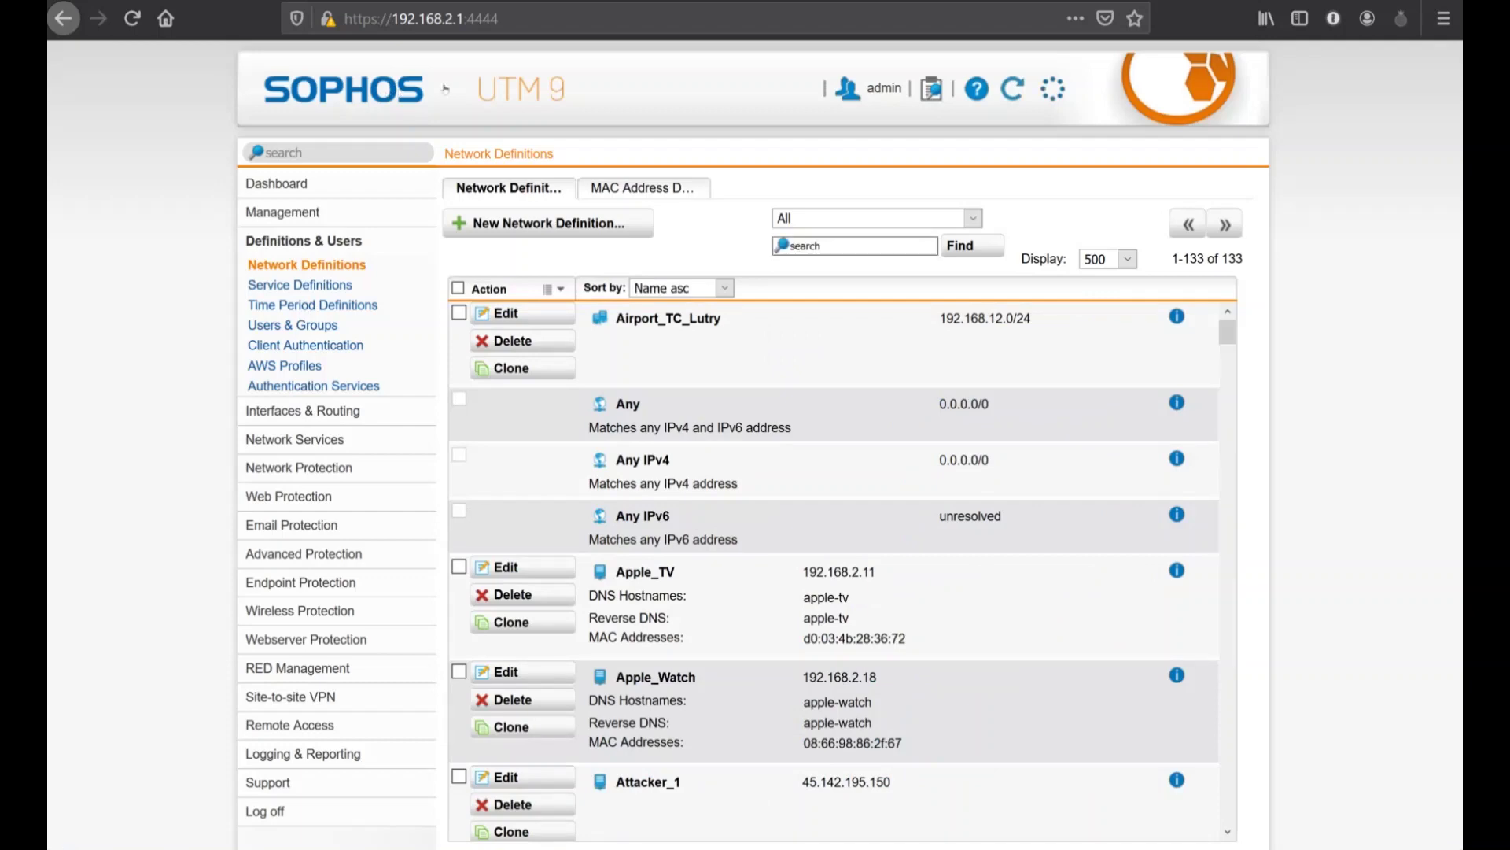
{"action": "type", "text": "lab"}
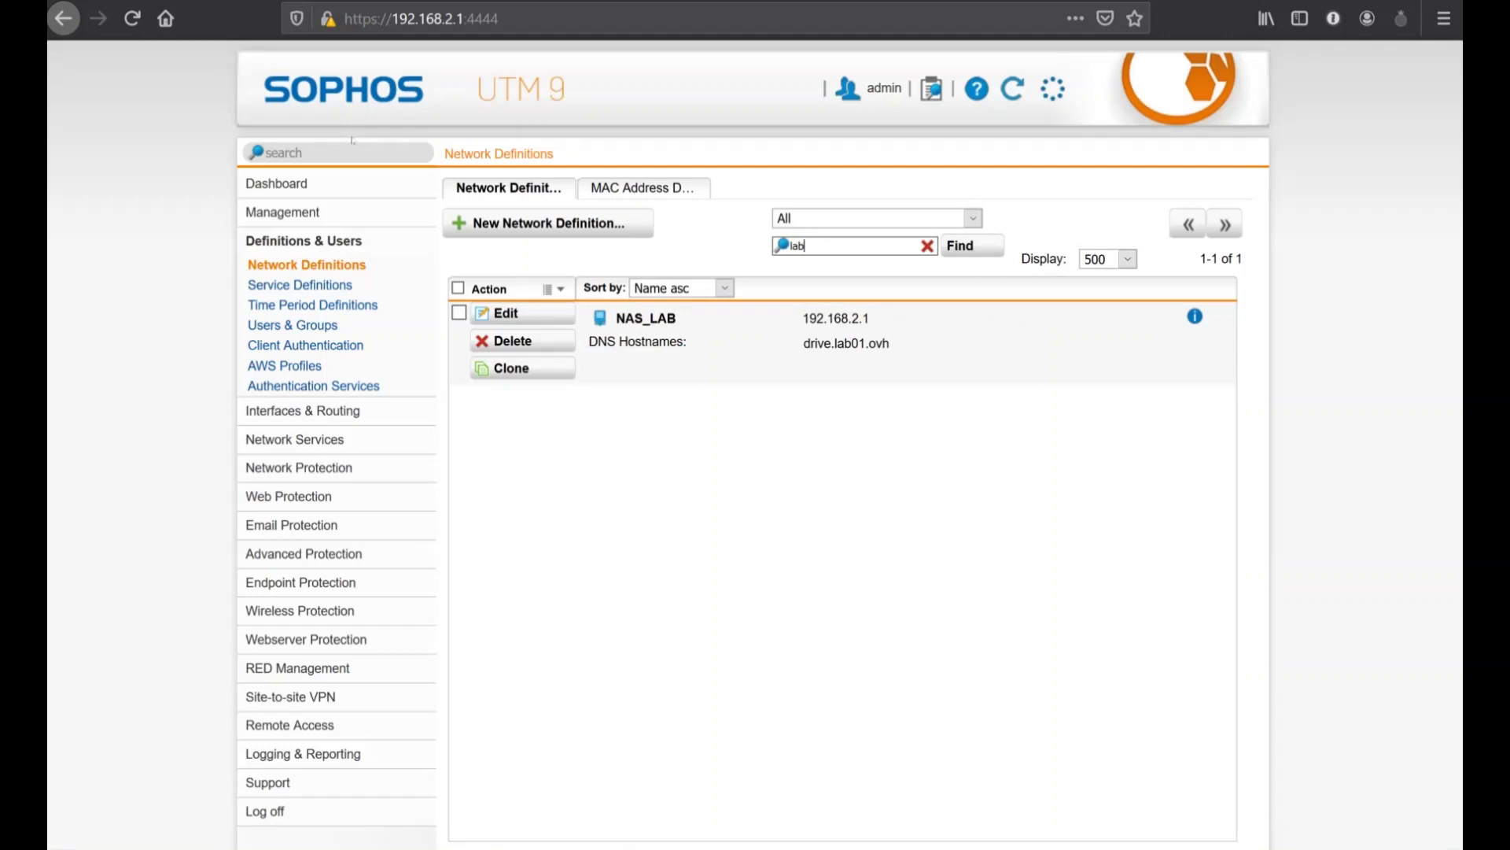
Switch back to the command prompt, repeat the ping of drive.lab01.ovh to recheck its name resolution, and stop it.
{"action": "key", "text": "alt+Tab"}
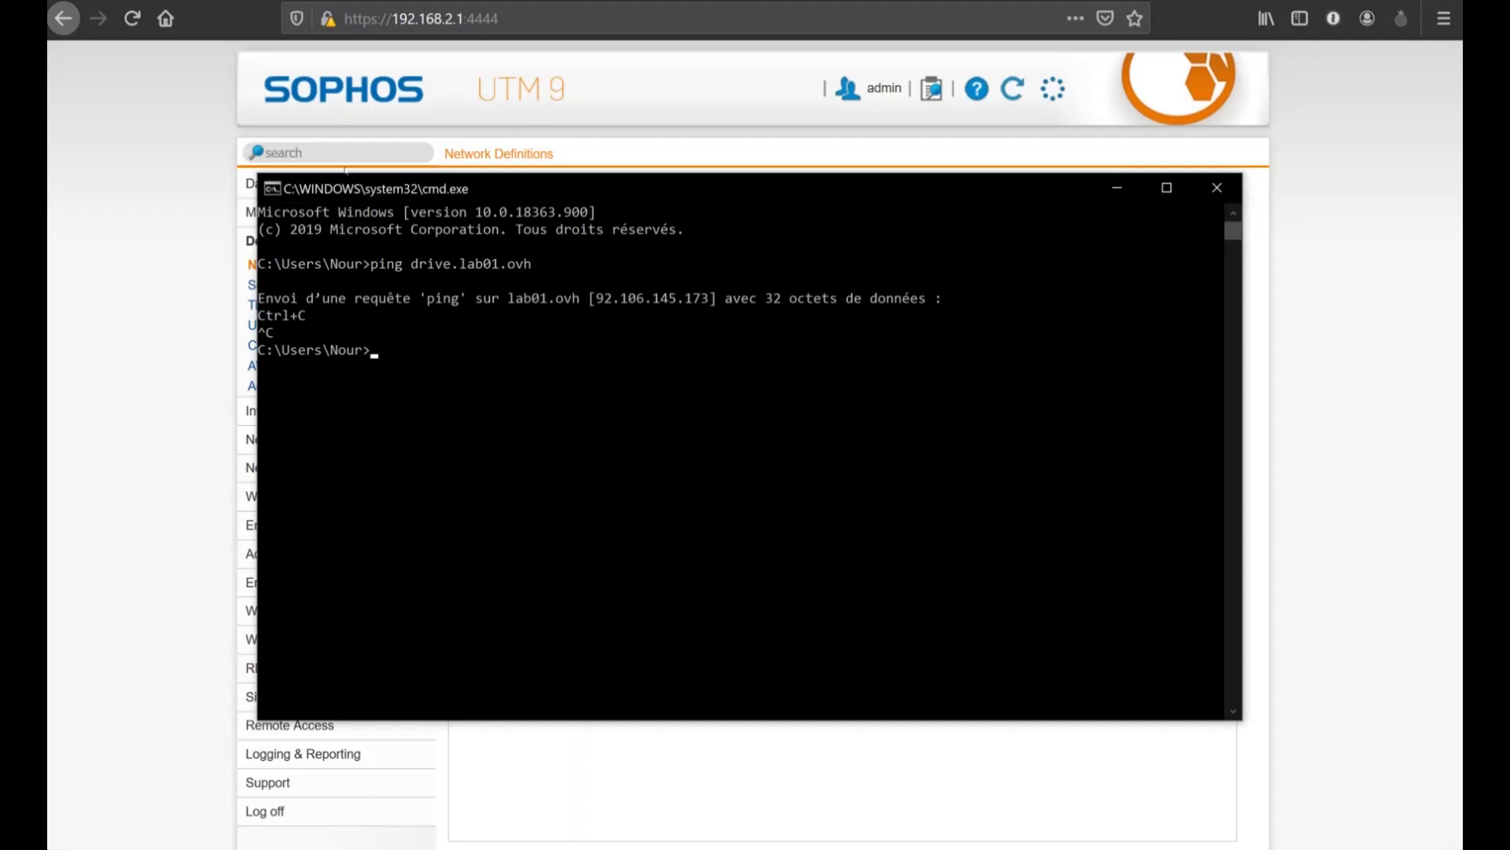
{"action": "key", "text": "Up"}
{"action": "key", "text": "Return"}
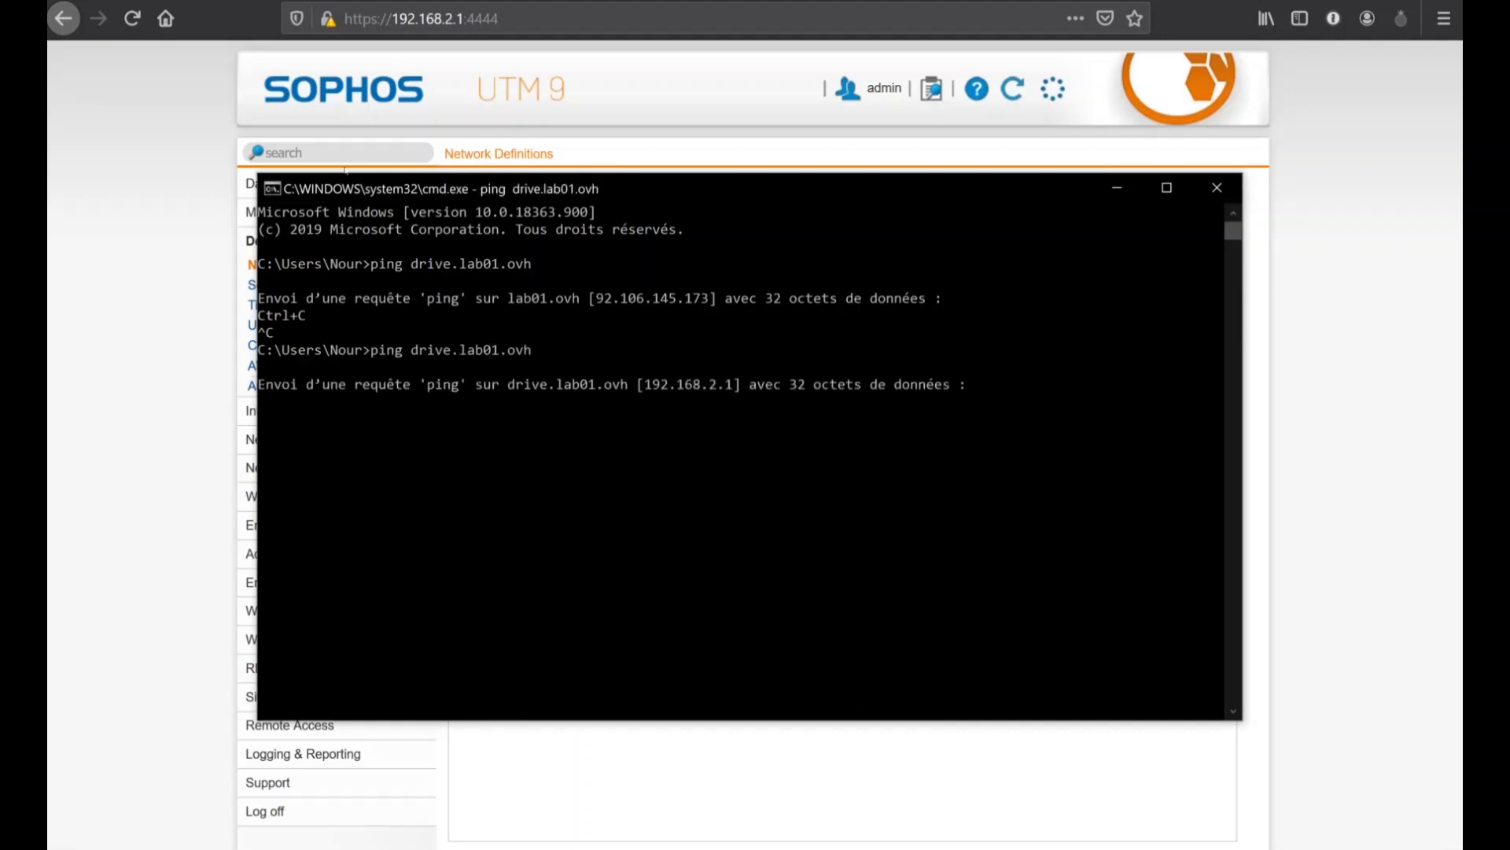
{"action": "key", "text": "ctrl+c"}
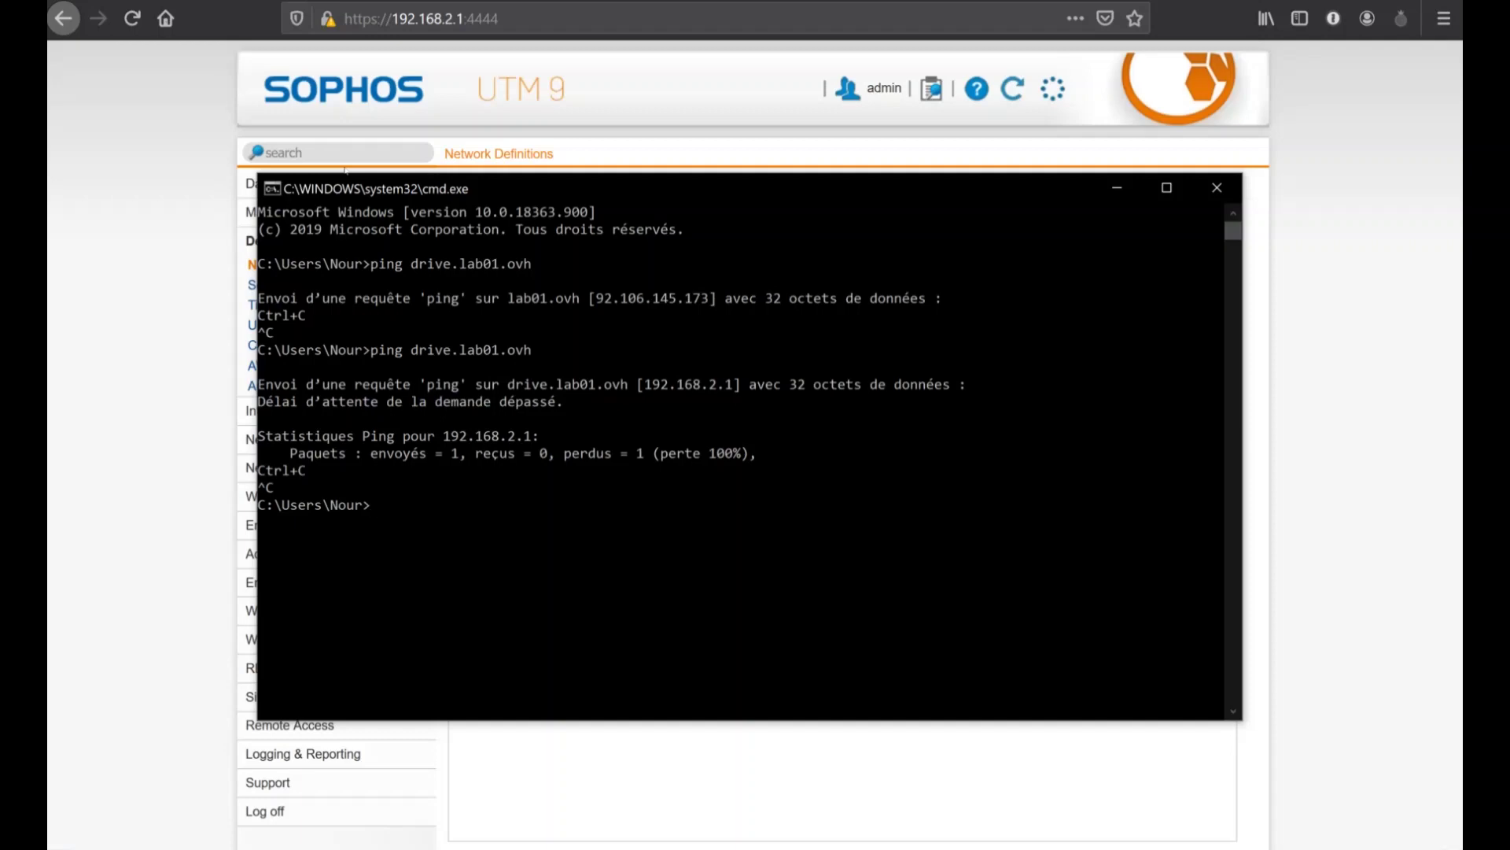
{"action": "left_click", "coordinate": [79, 214]}
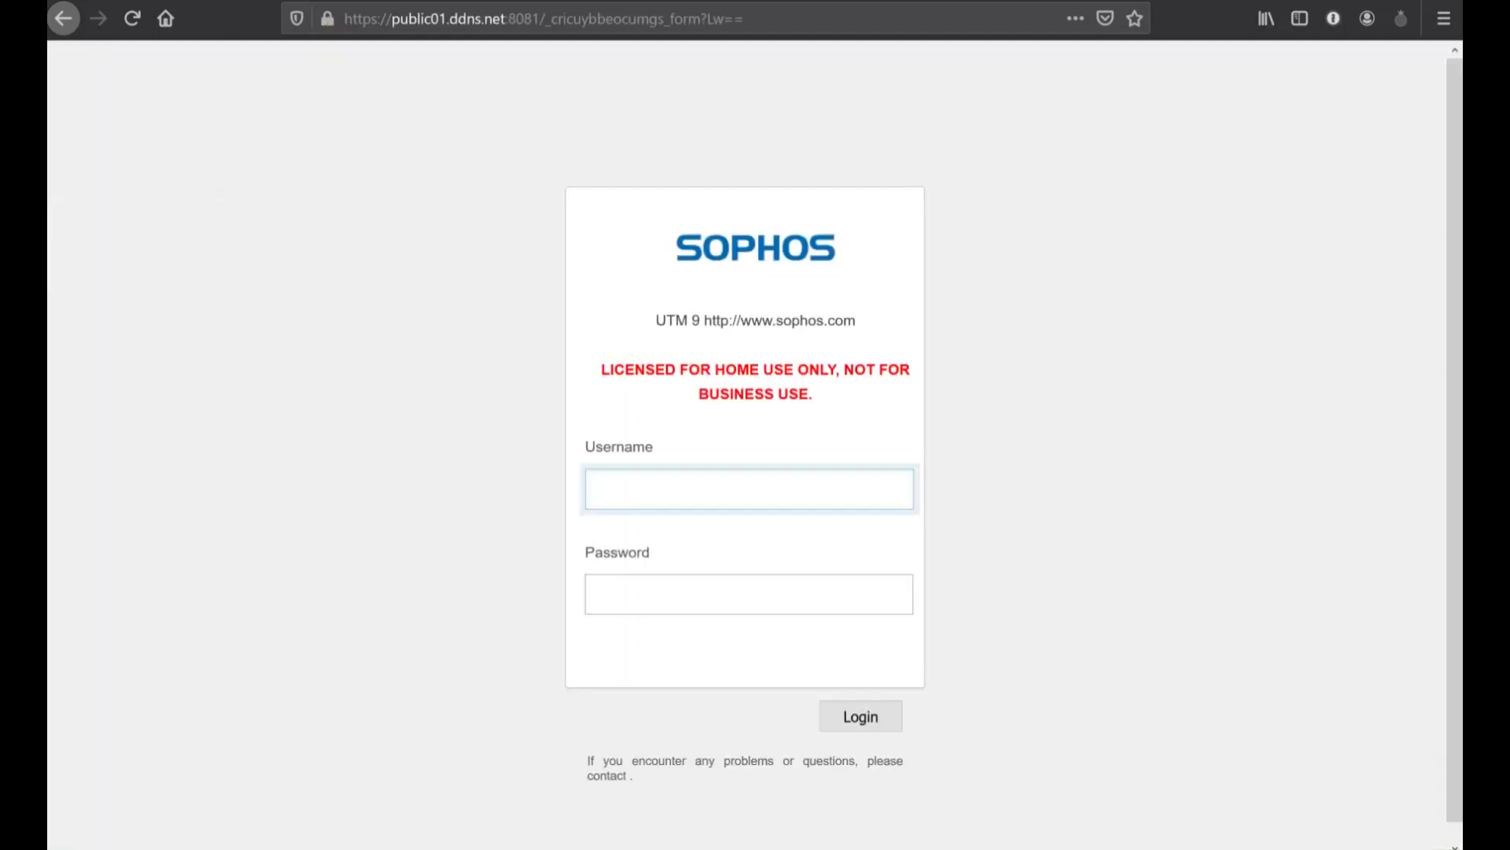
{"action": "key", "text": "ctrl+l"}
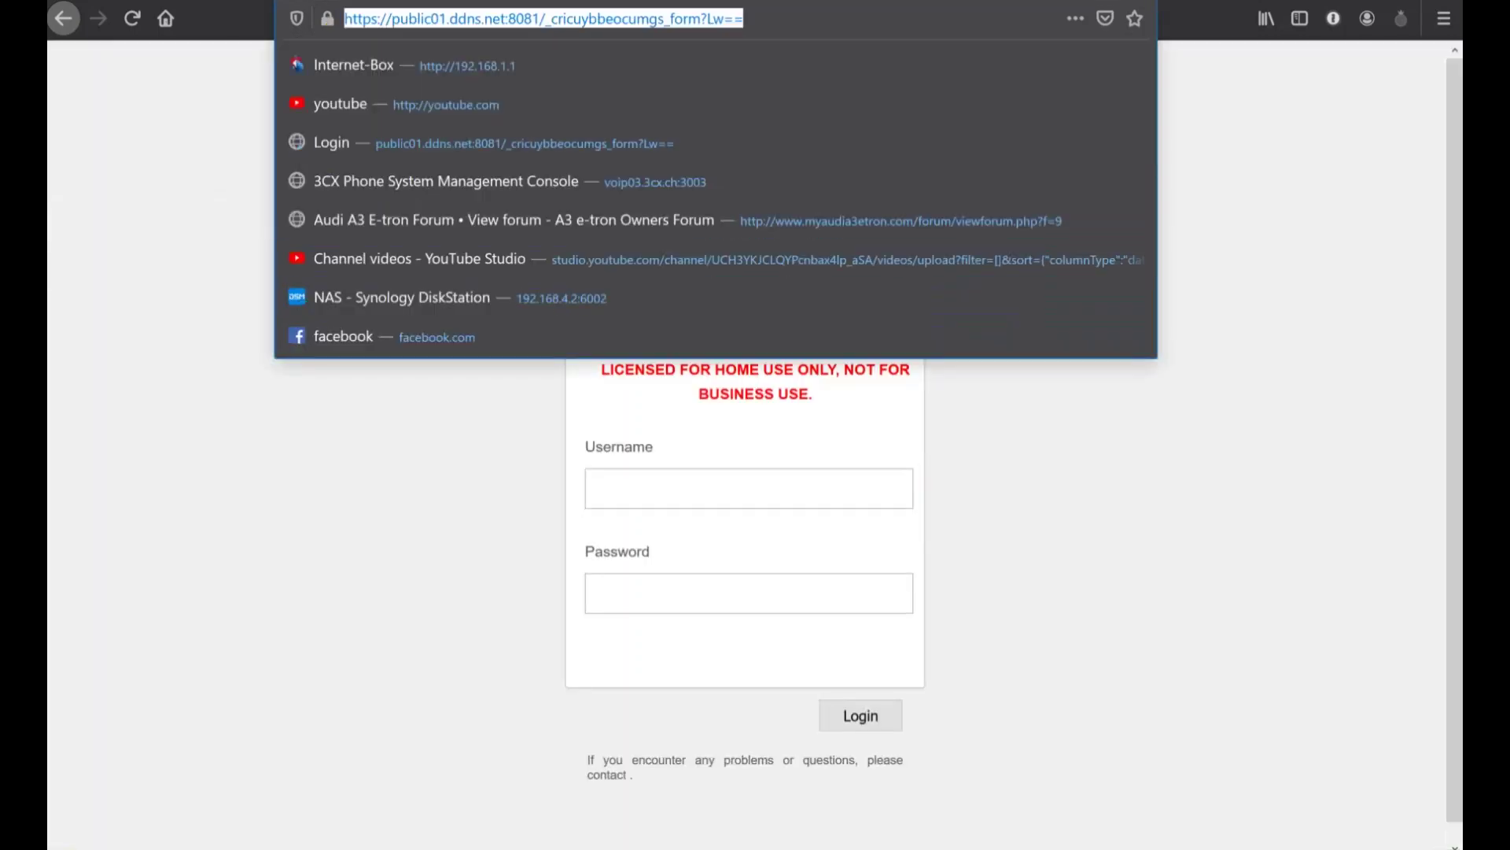
{"action": "type", "text": "https:/"}
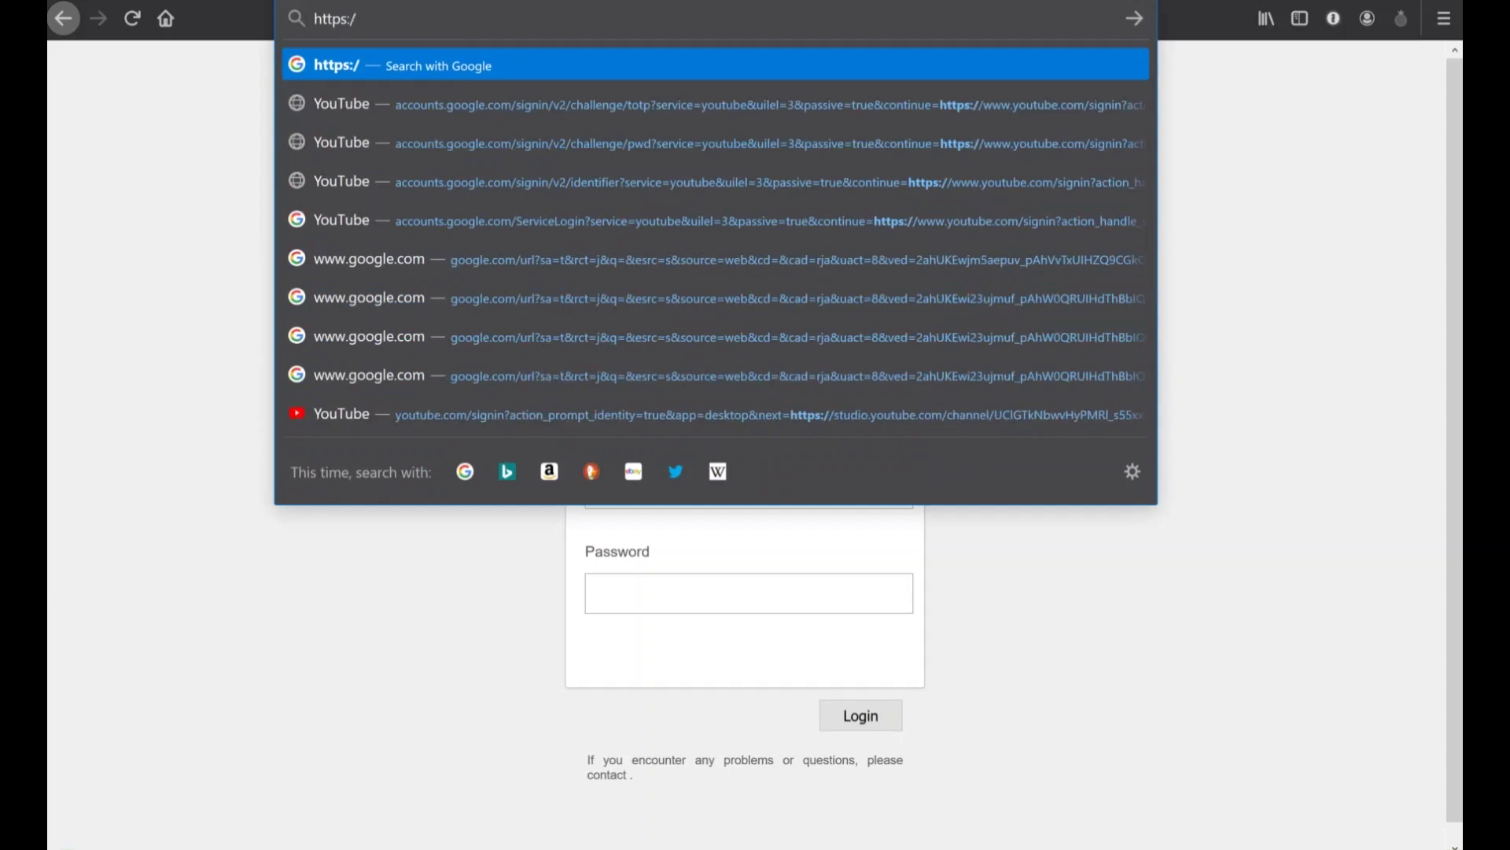
{"action": "type", "text": "/"}
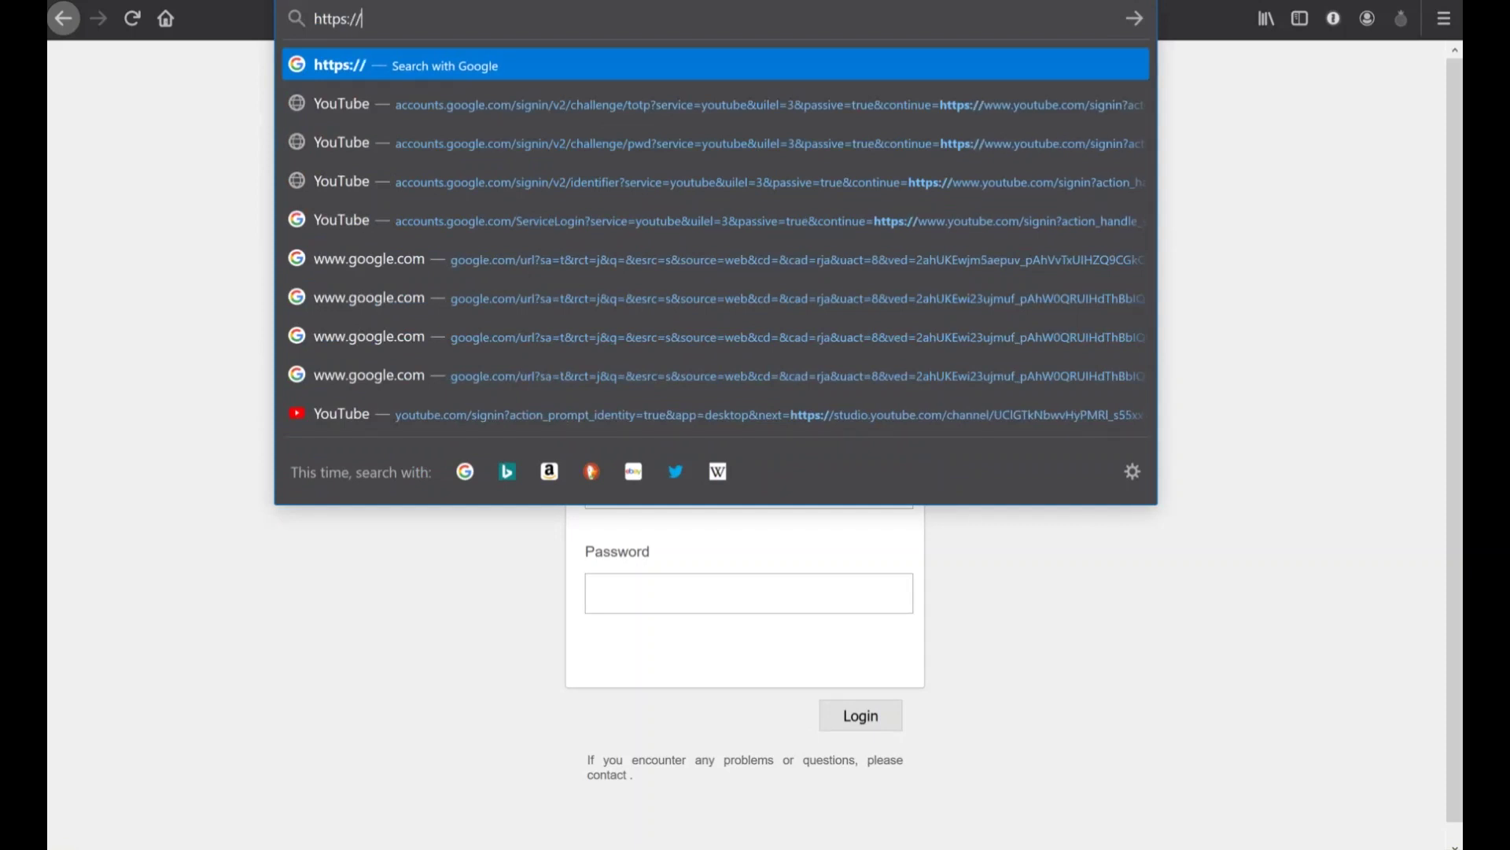
{"action": "type", "text": "drive.lab01.ovh"}
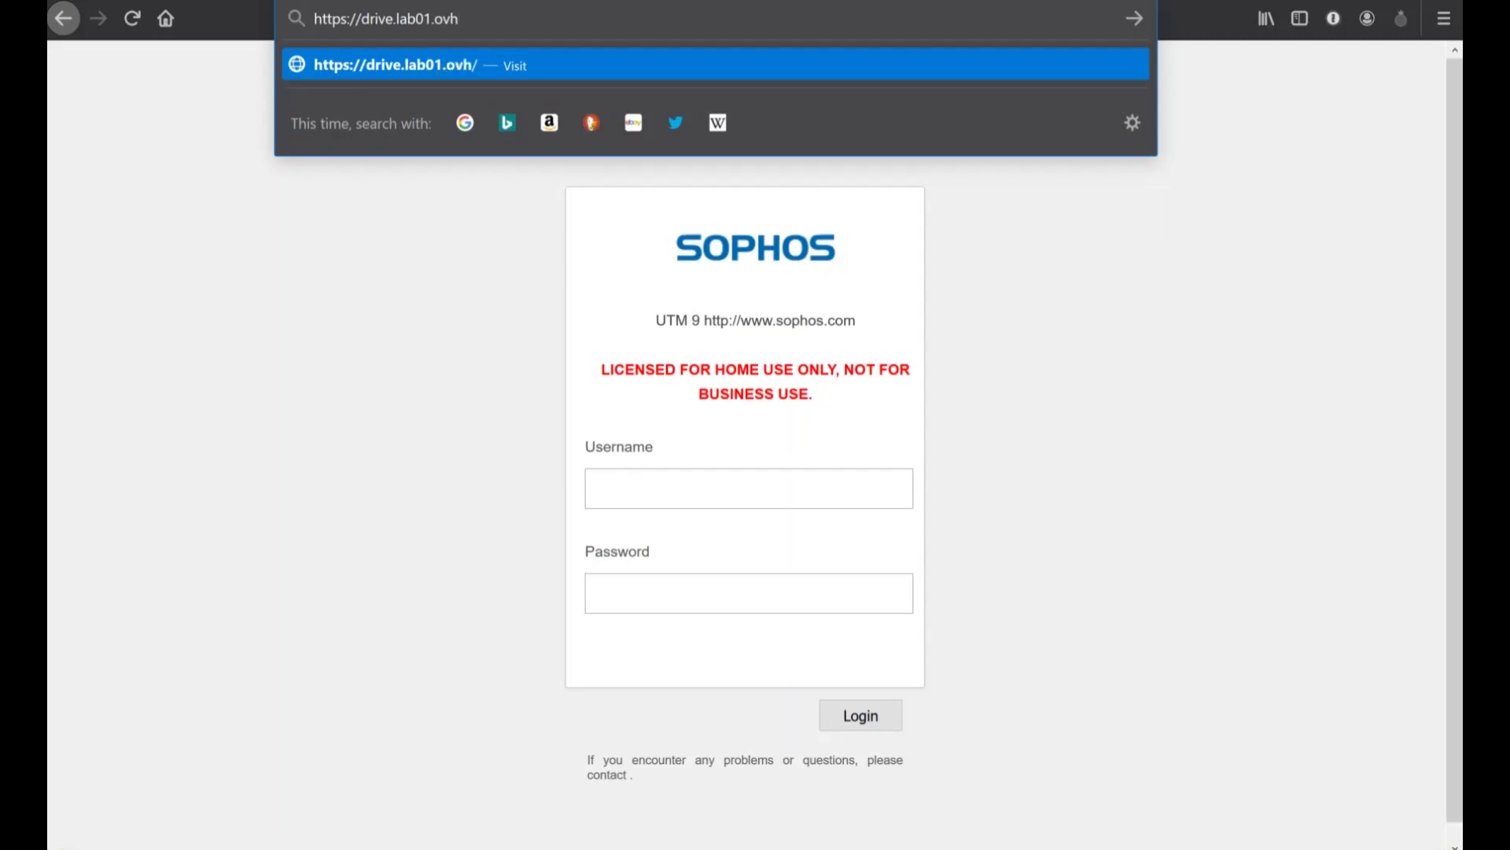
{"action": "key", "text": "Return"}
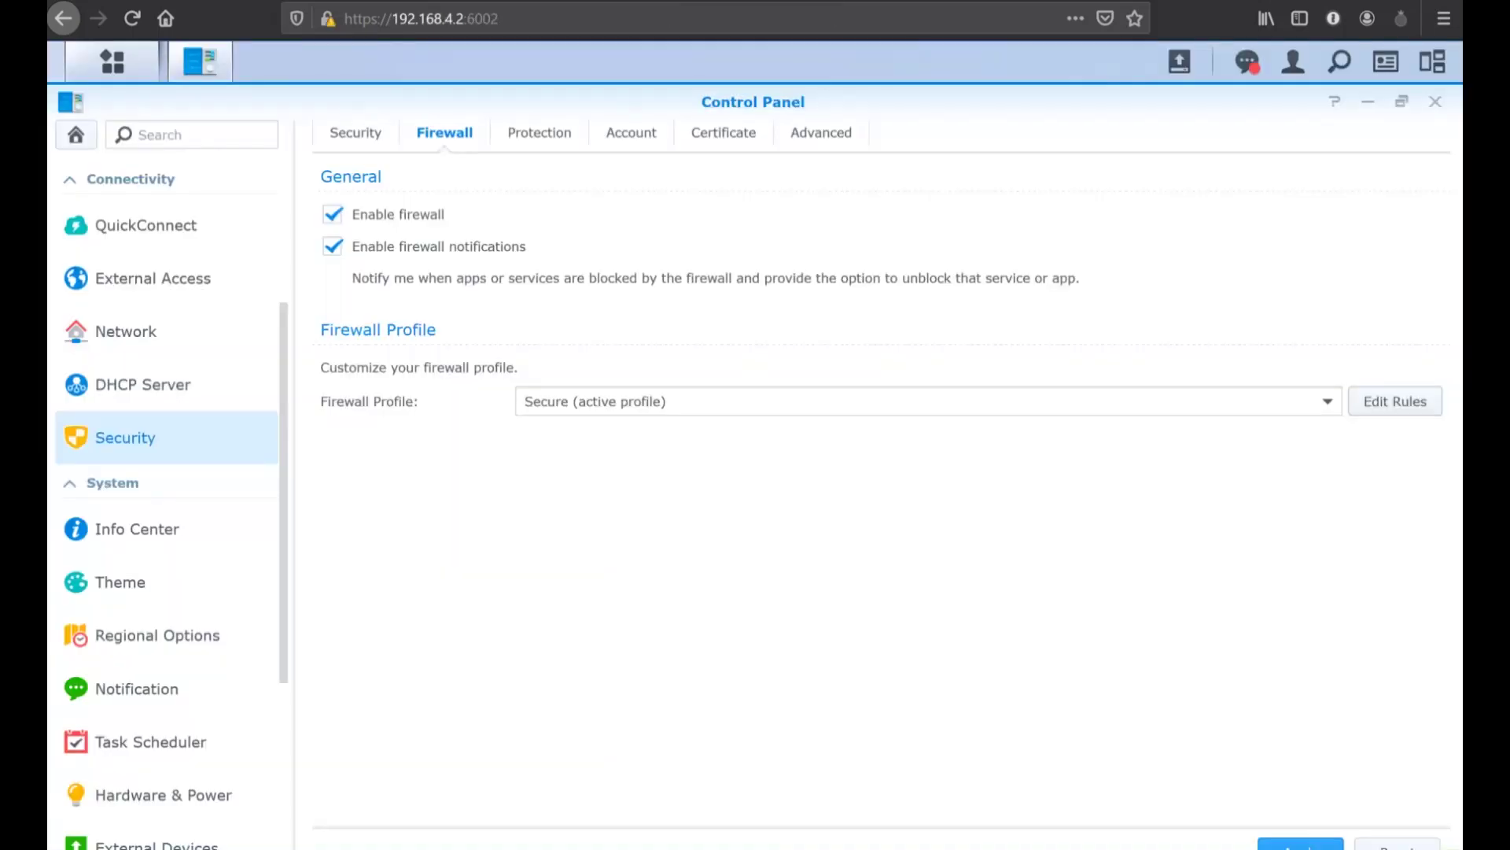
Switch to the PowerPoint presentation and show the Sync Setup (TCP 6690) slide.
{"action": "key", "text": "ctrl+Tab"}
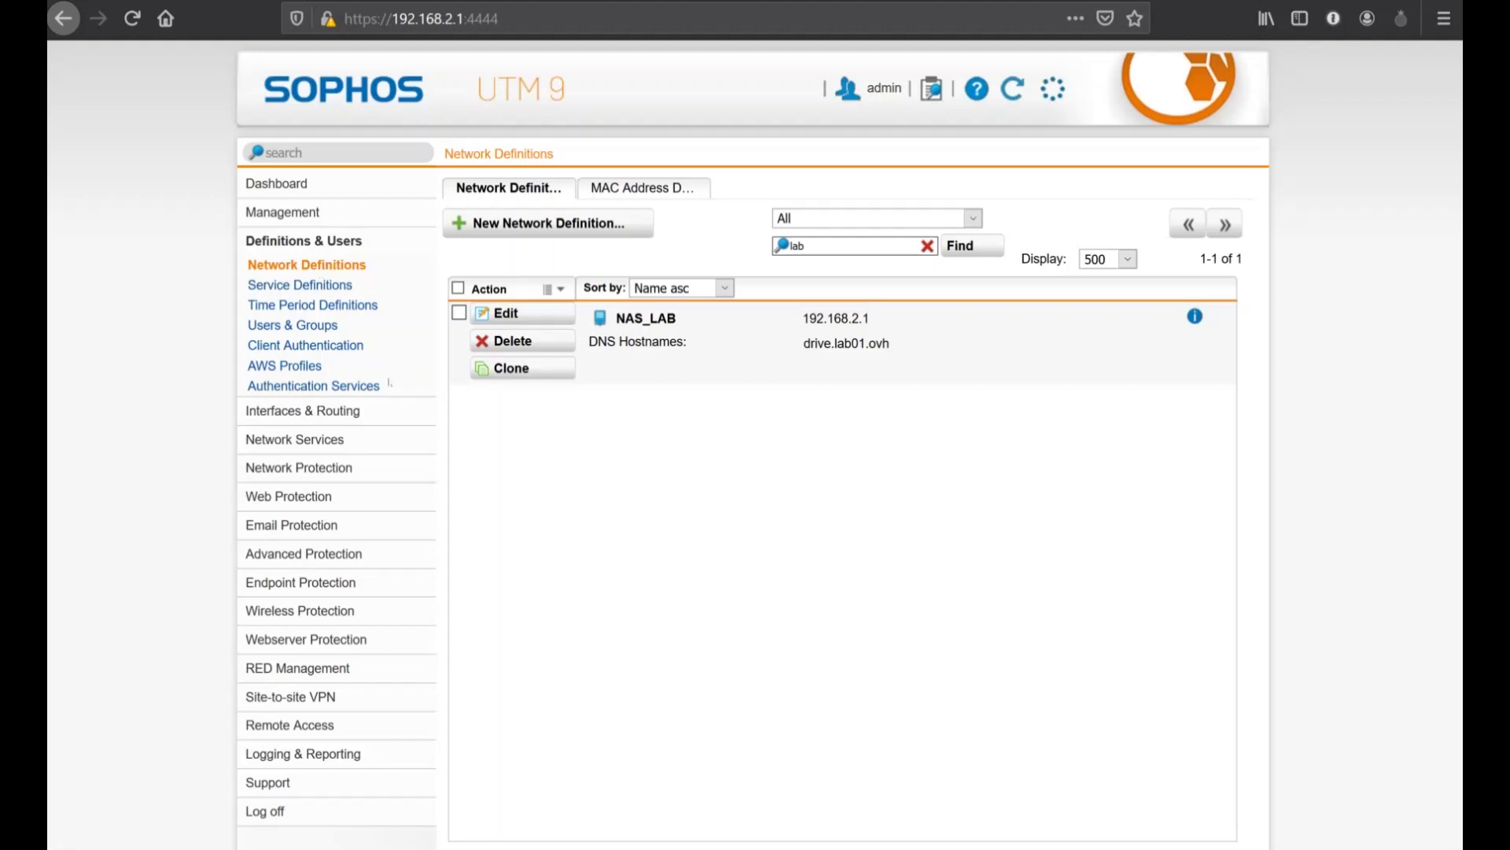
{"action": "key", "text": "alt+Tab"}
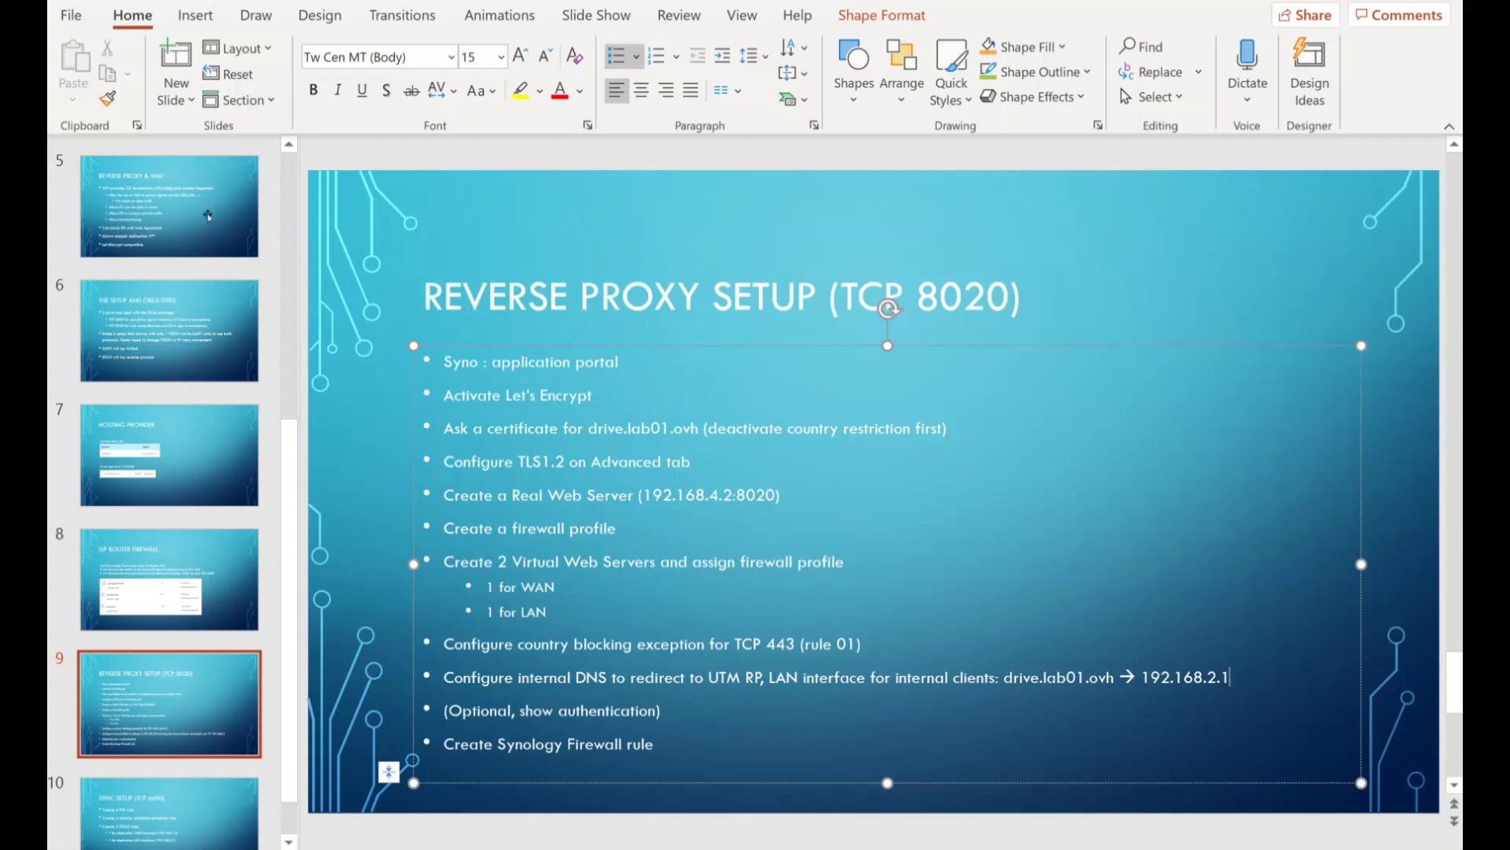
{"action": "left_click", "coordinate": [109, 277]}
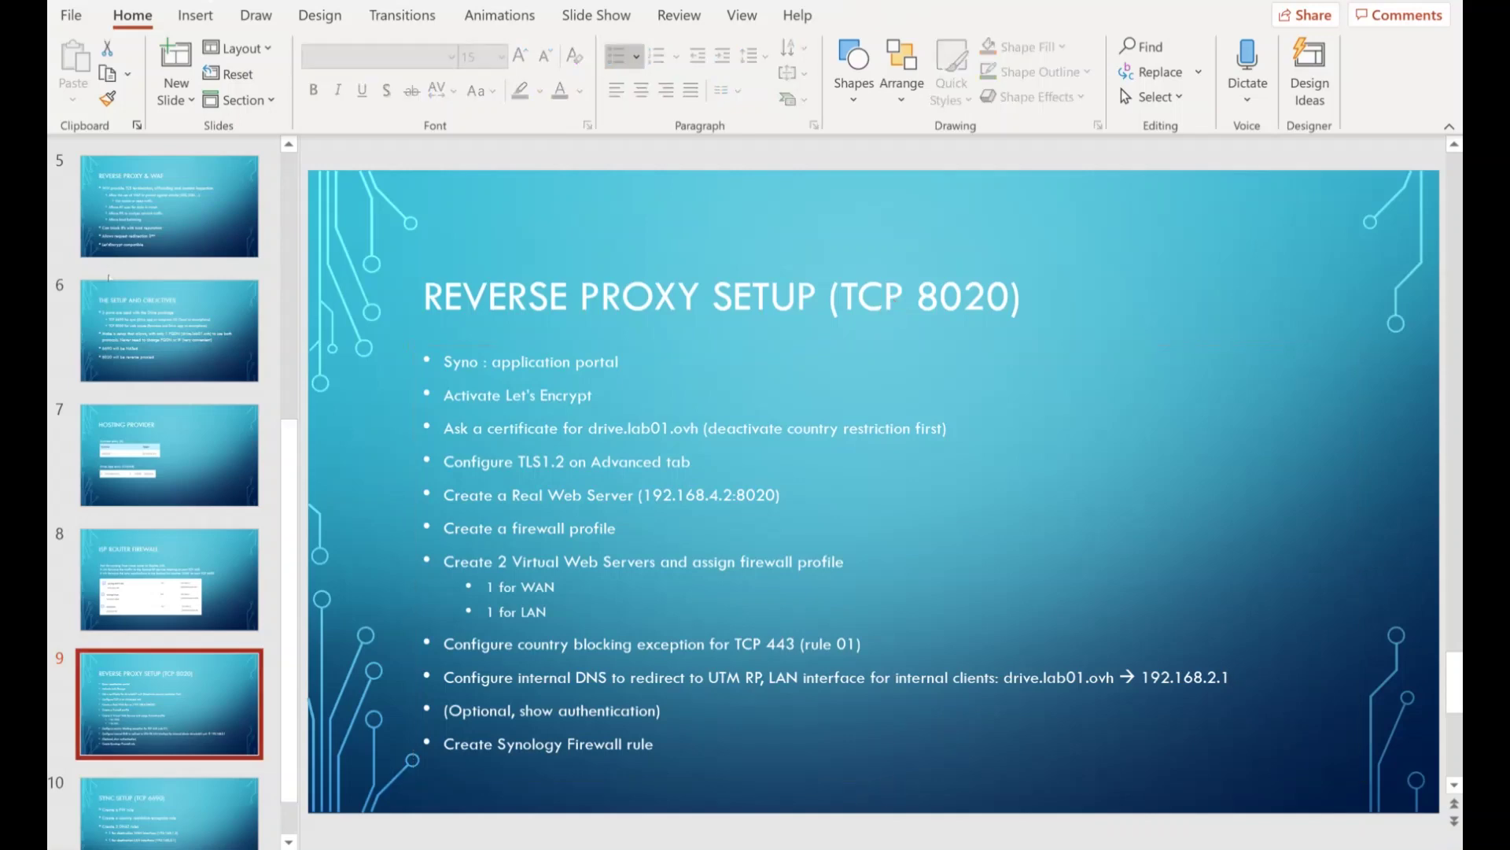
{"action": "key", "text": "Down"}
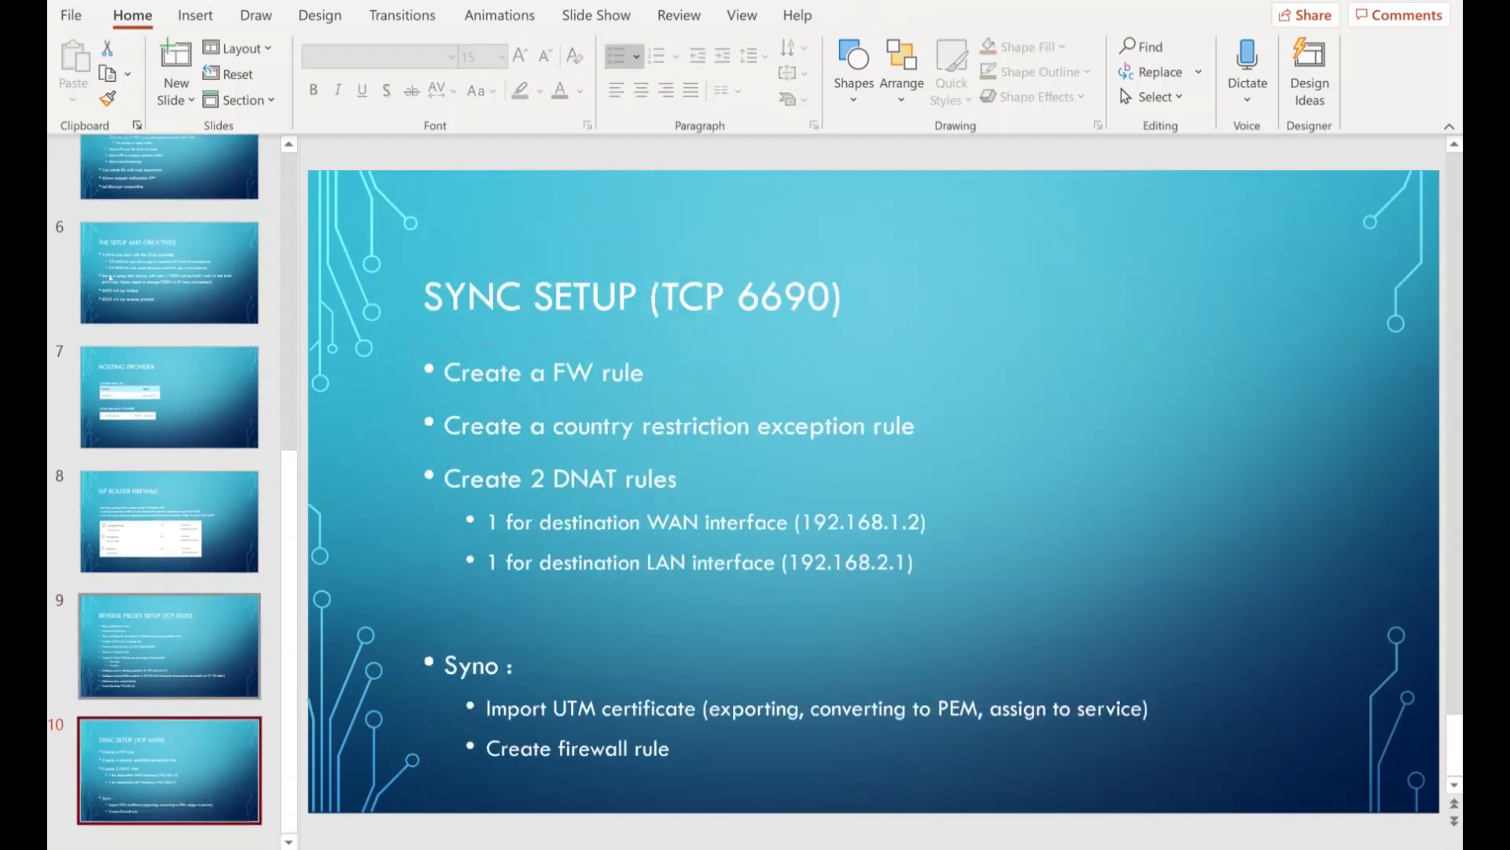
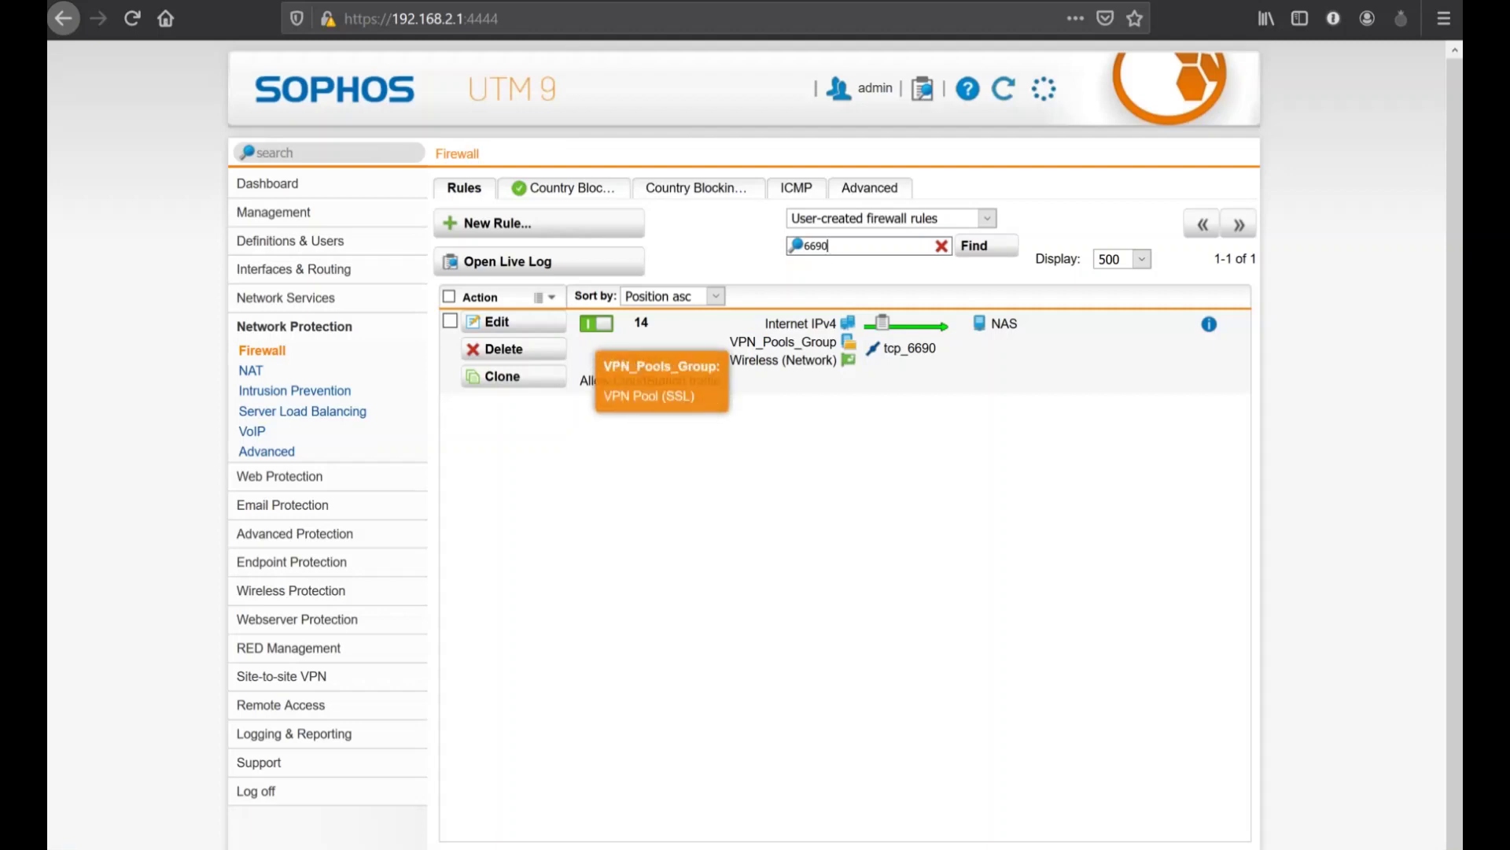
Glance at the PowerPoint Sync Setup slide, return to Sophos UTM, and search the country blocking exceptions for 6690.
{"action": "key", "text": "alt+Tab"}
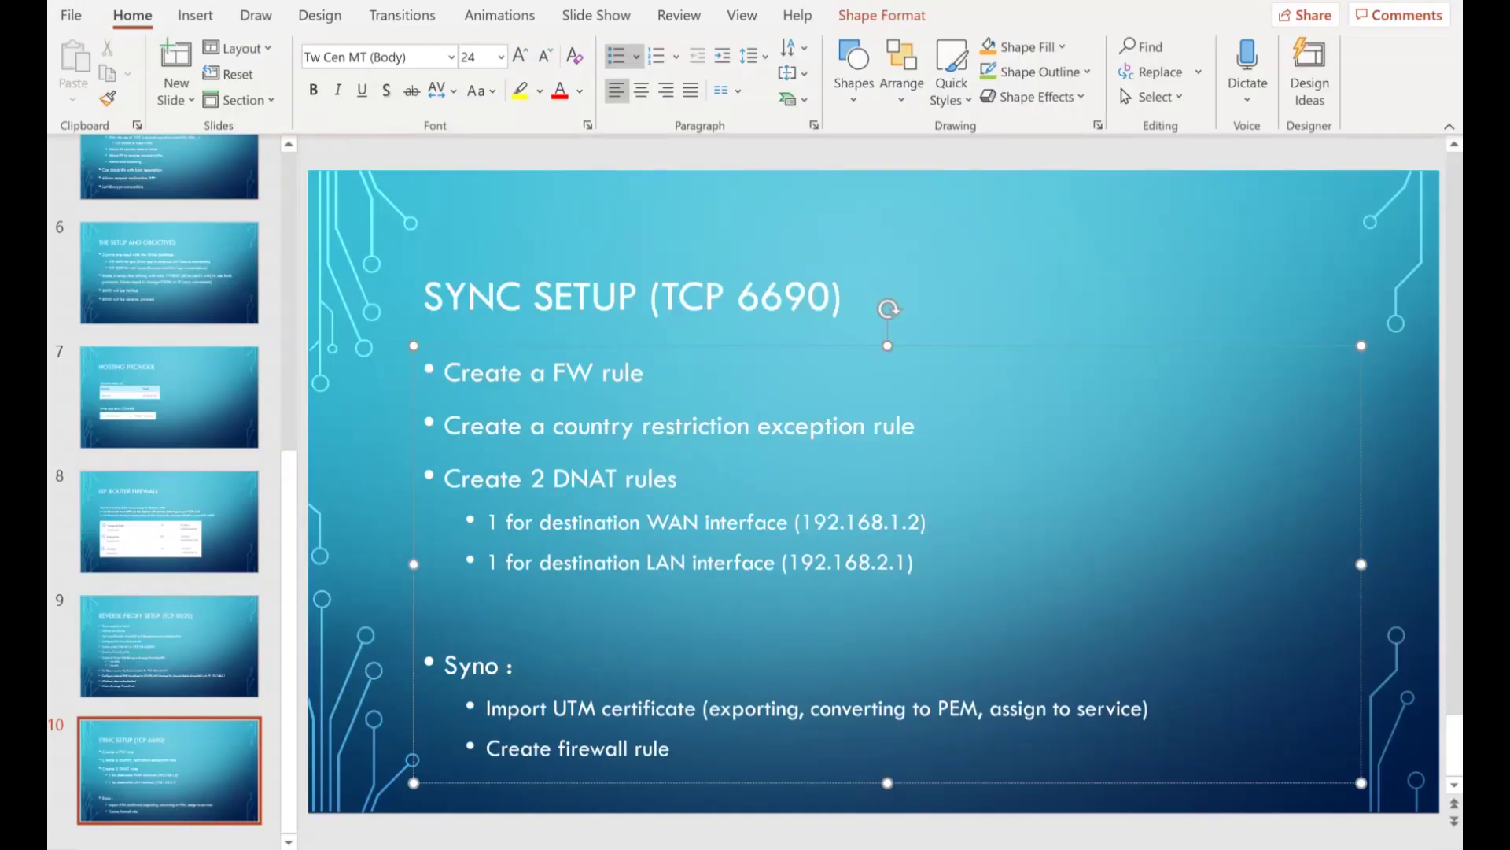
{"action": "key", "text": "alt+Tab"}
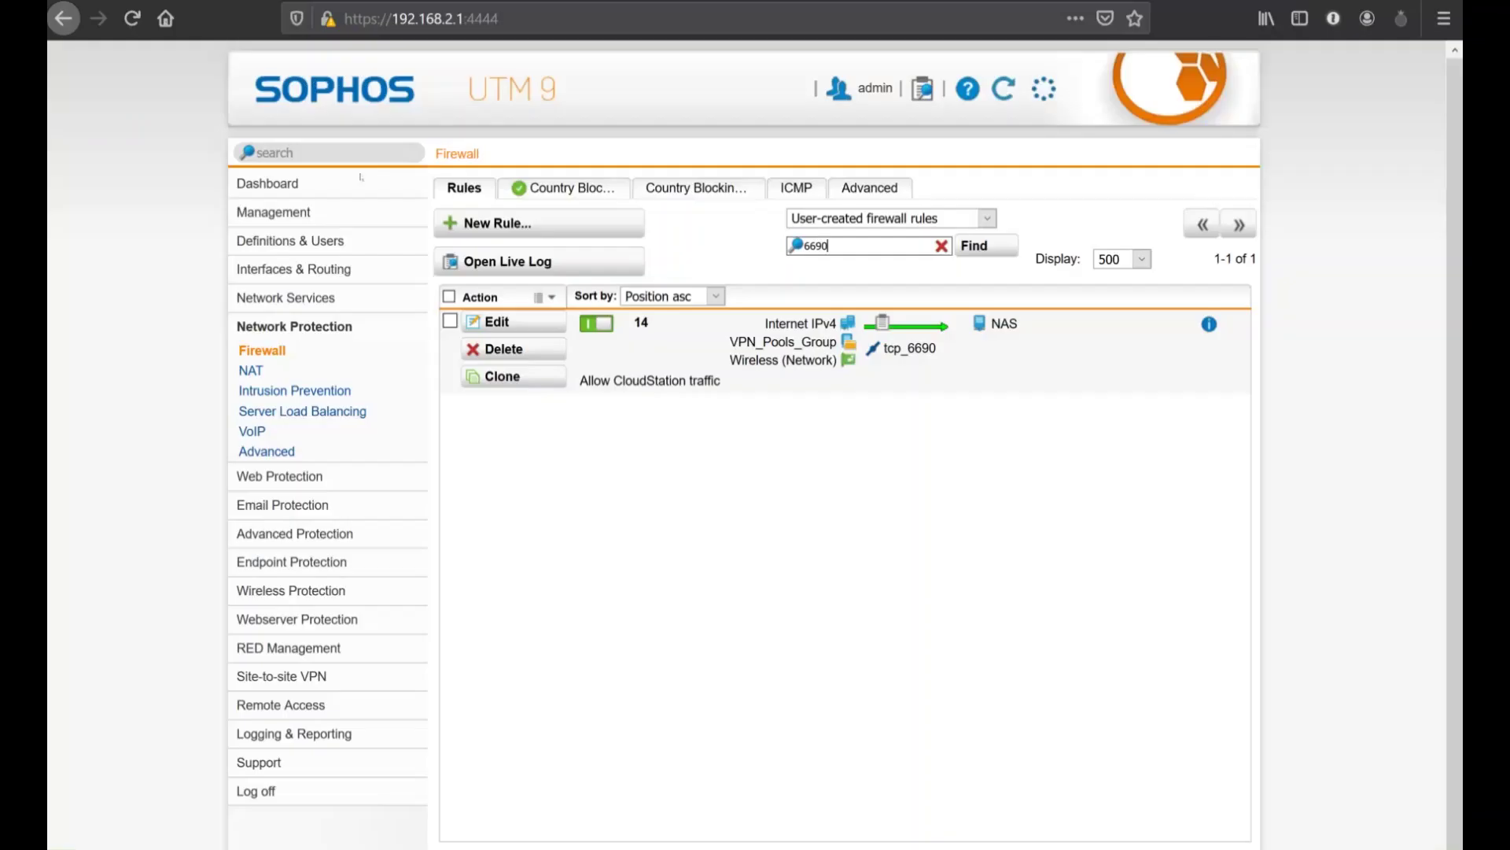
{"action": "left_click", "coordinate": [731, 187]}
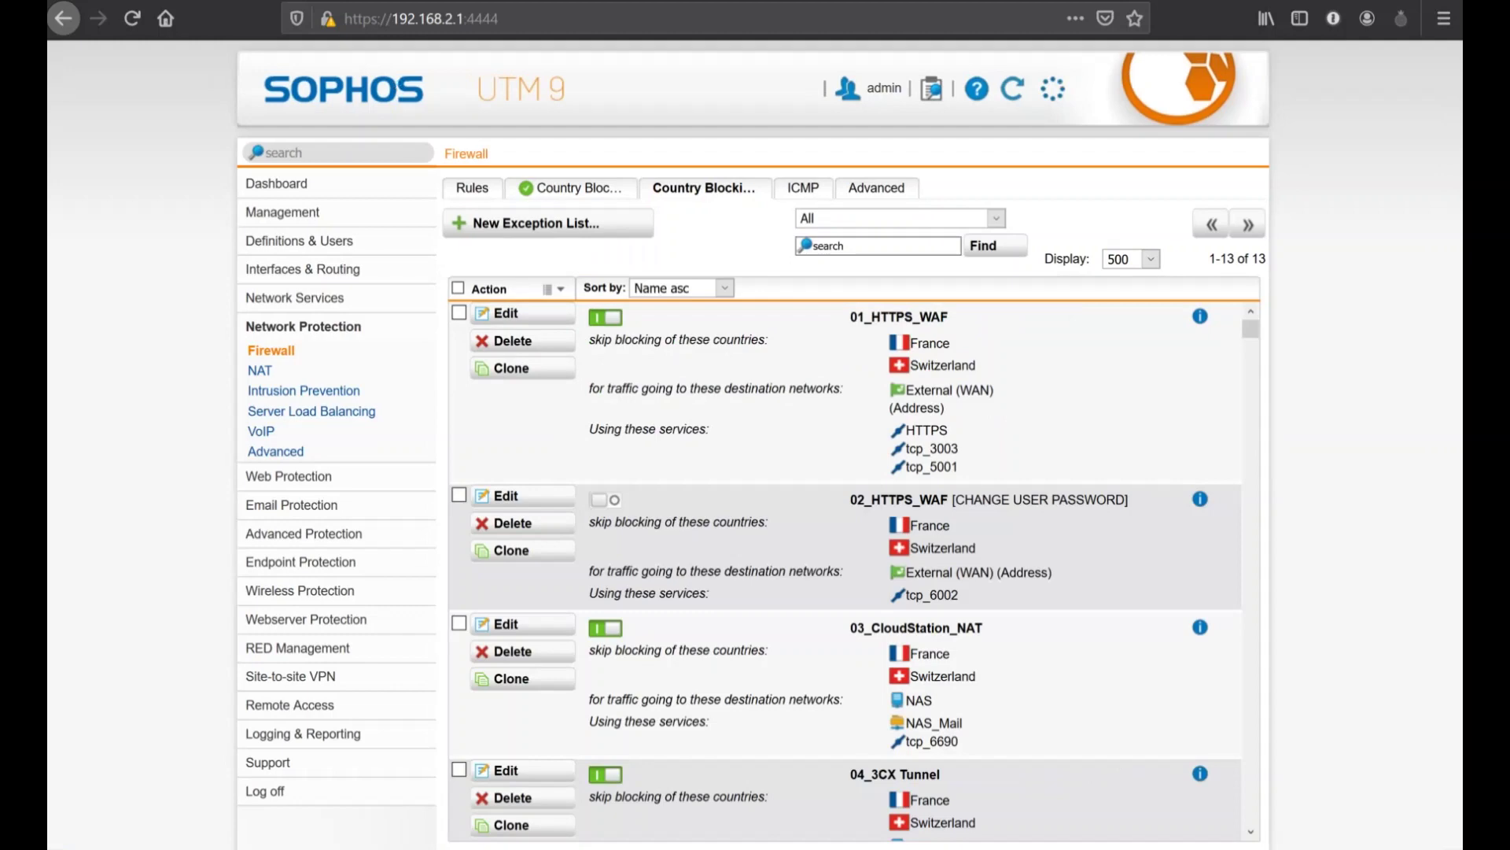
{"action": "type", "text": "6690"}
{"action": "key", "text": "Return"}
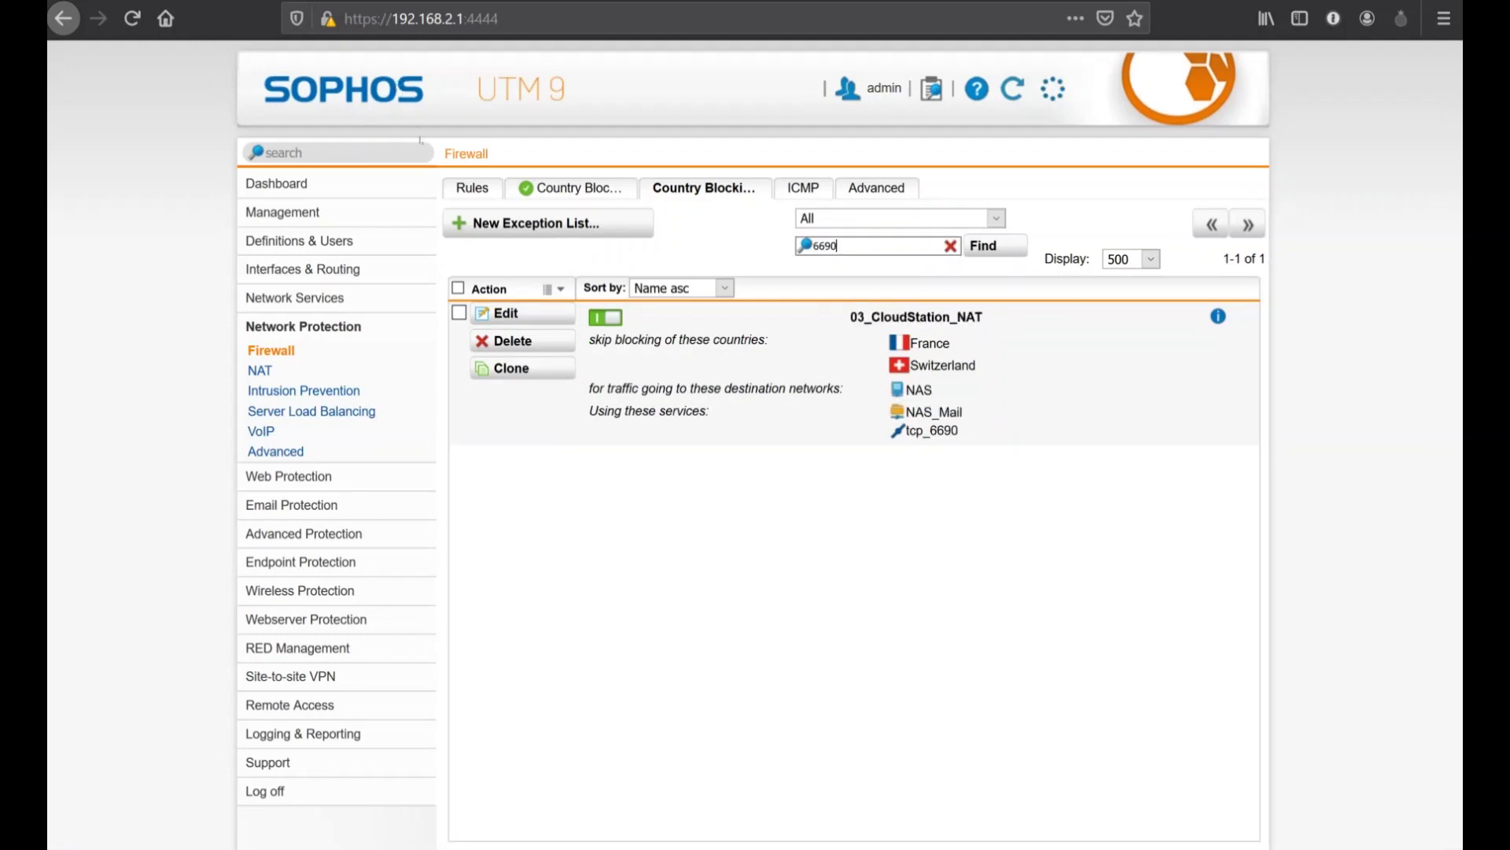
Open the 03_CloudStation_NAT exception, review its countries, hosts and services, and close the form.
{"action": "left_click", "coordinate": [504, 312]}
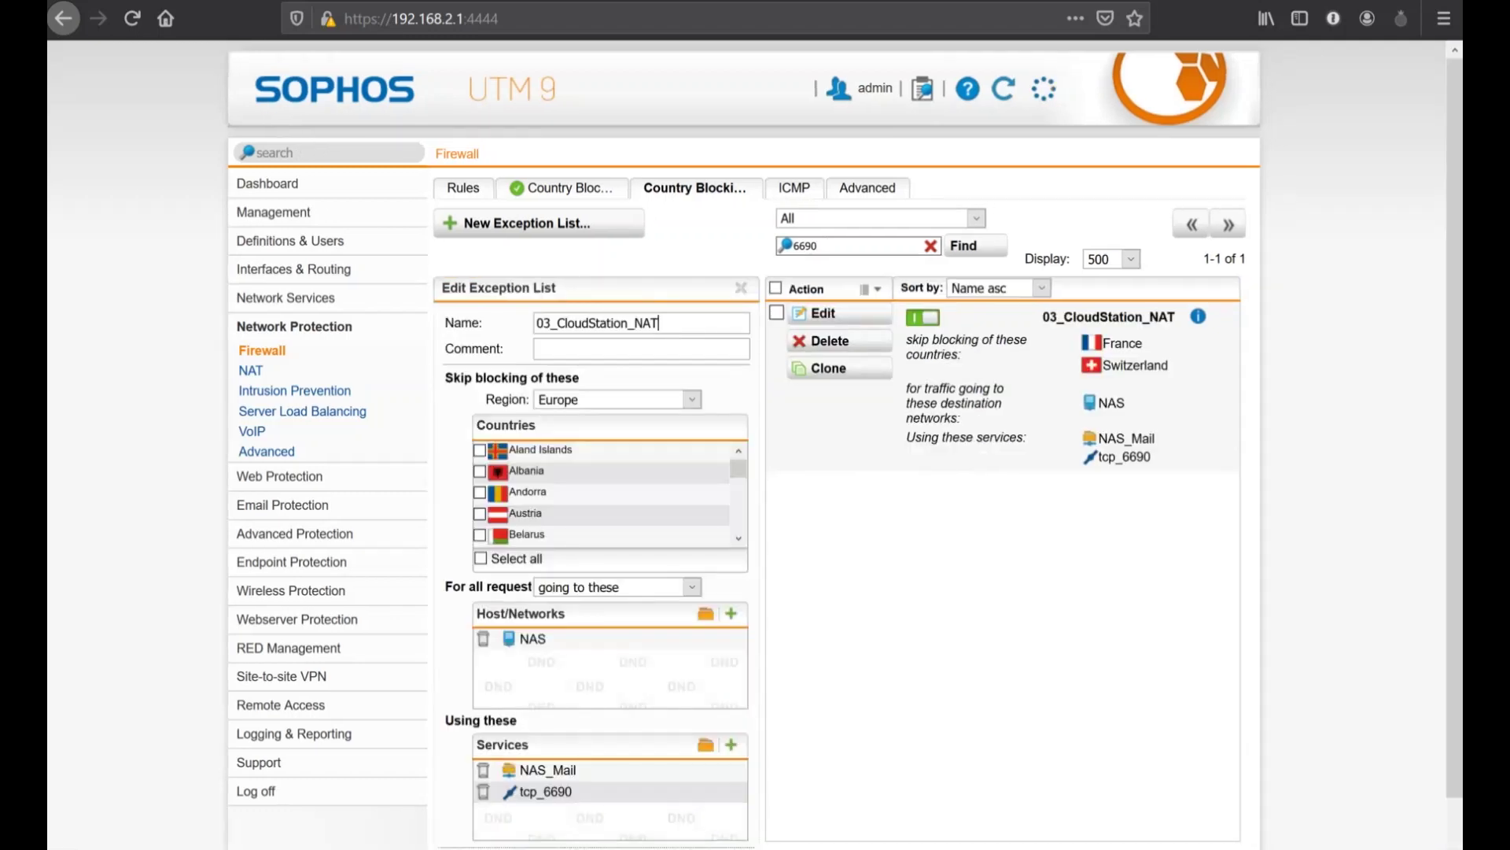
{"action": "left_click", "coordinate": [607, 322]}
{"action": "scroll", "coordinate": [294, 125], "scroll_direction": "down", "scroll_amount": 2}
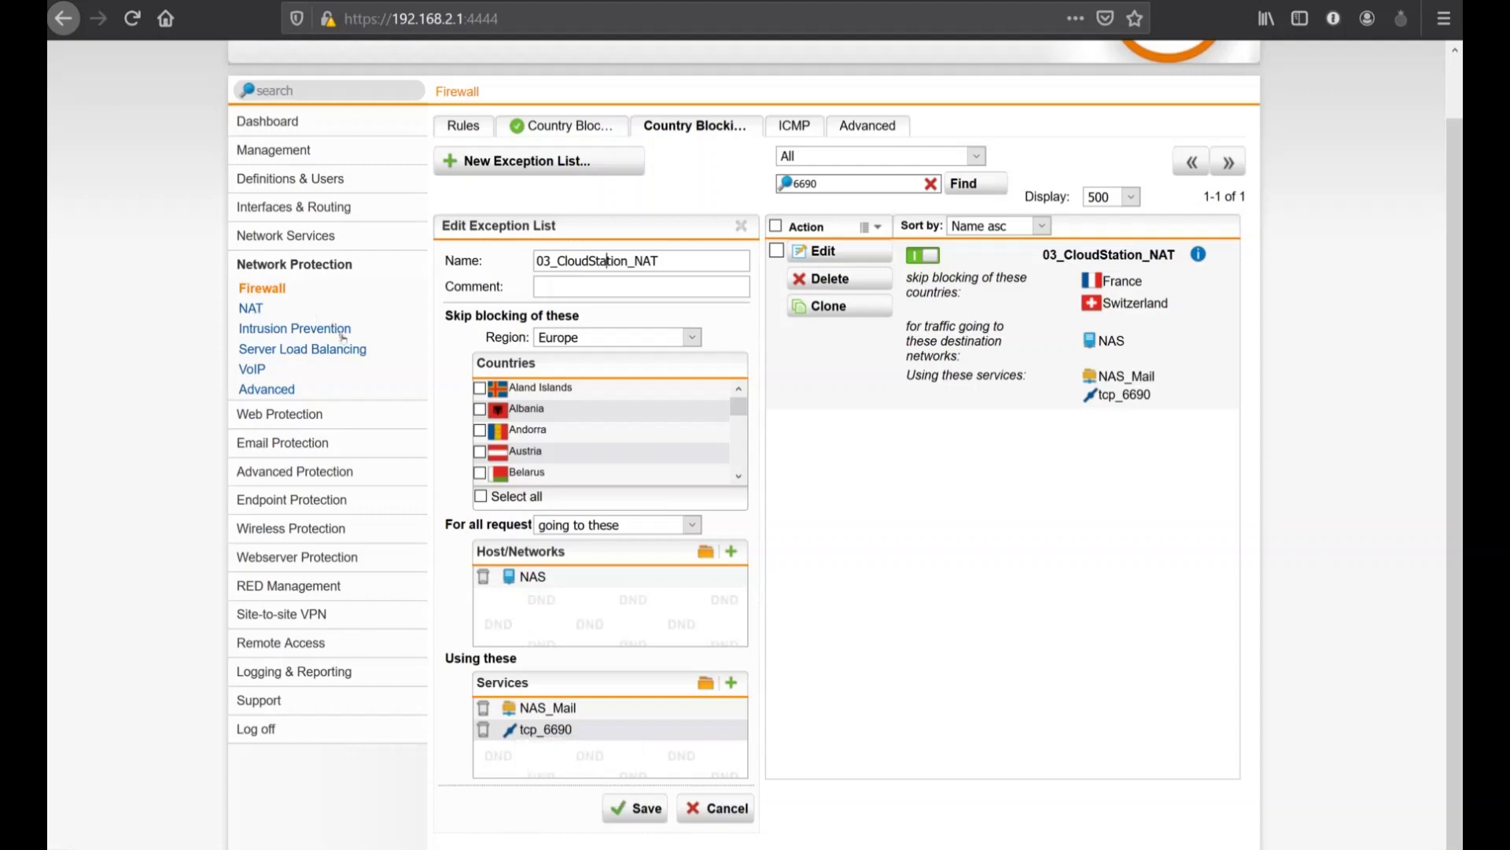
{"action": "key", "text": "Return"}
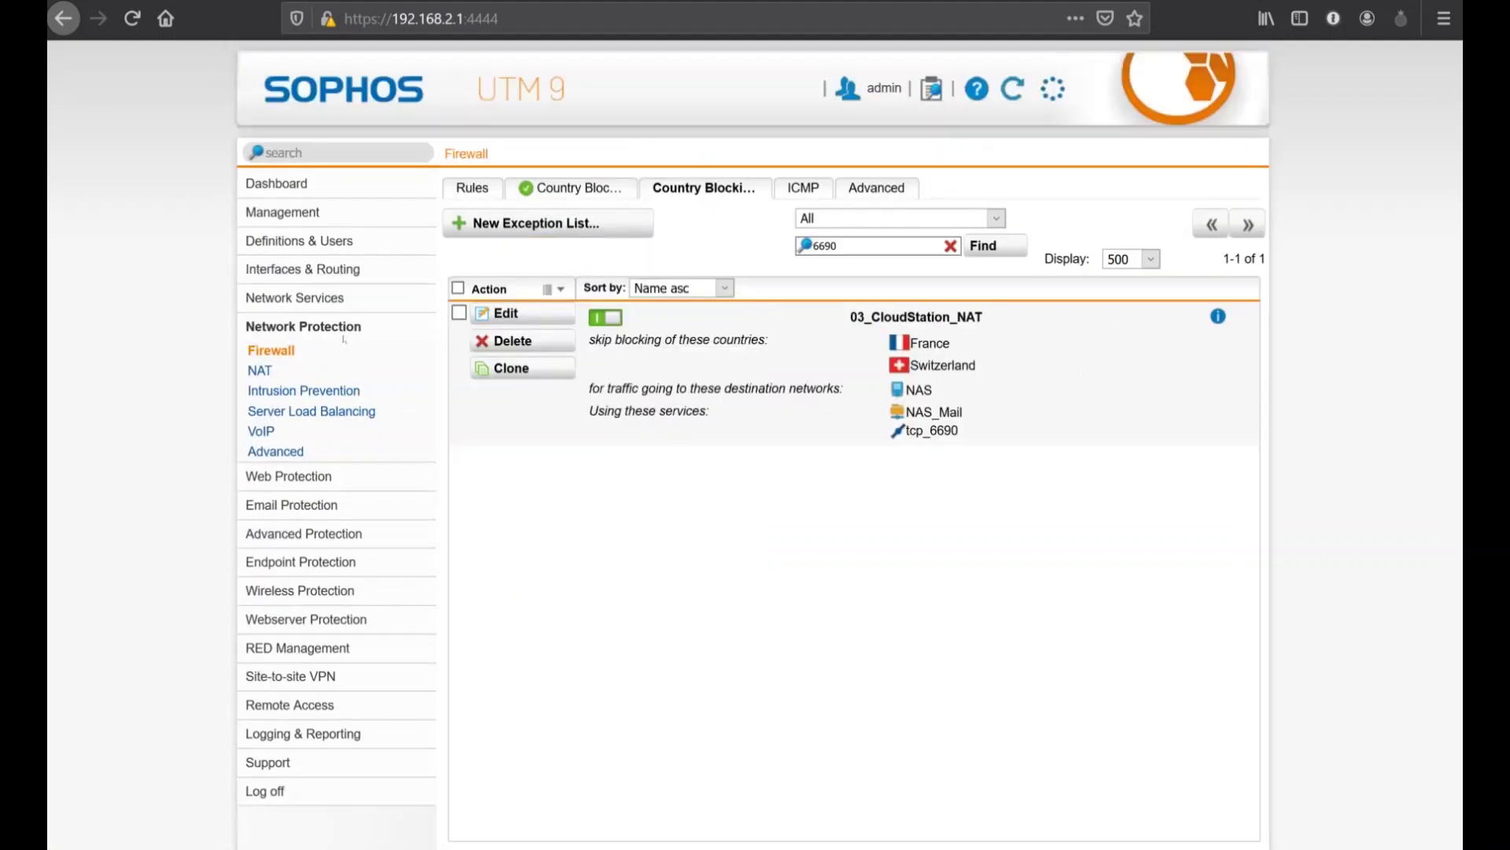
Switch to the PowerPoint Sync Setup slide to check the DNAT rule items and return to the browser.
{"action": "key", "text": "alt+Tab"}
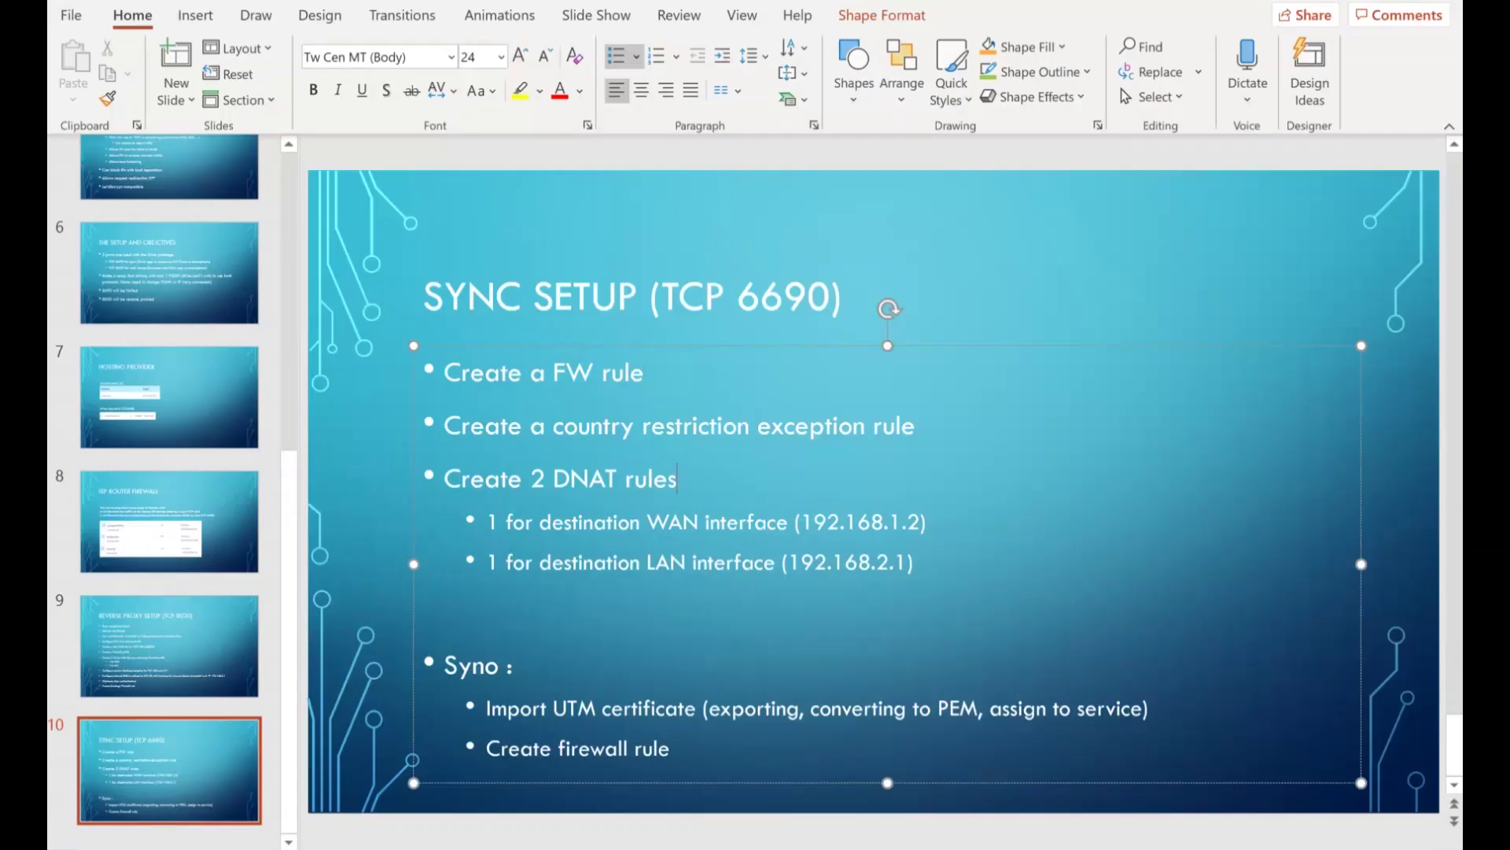
{"action": "key", "text": "shift+F10"}
{"action": "key", "text": "alt+Tab"}
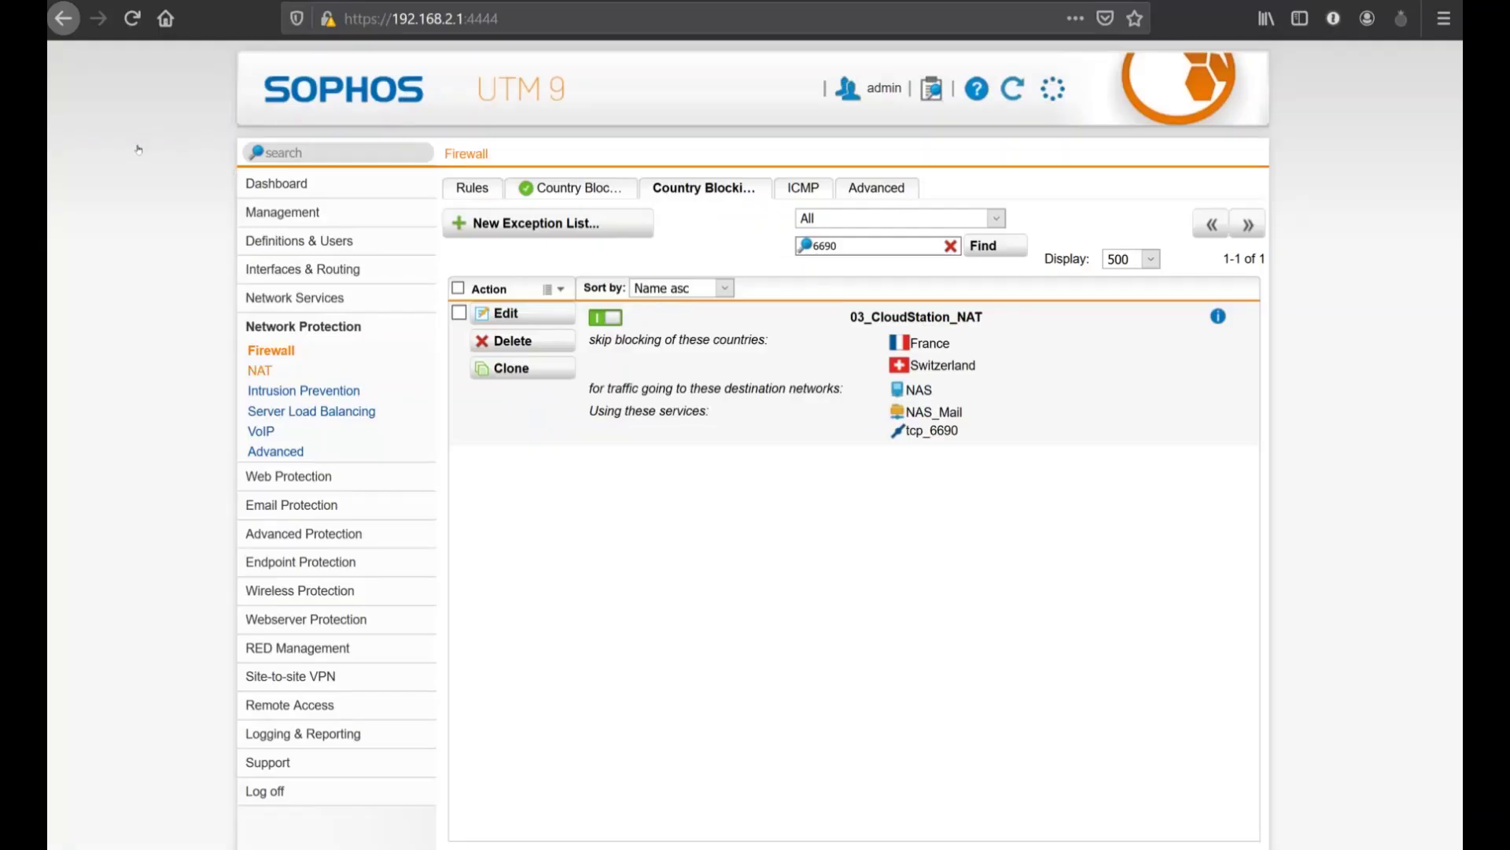
Search the Sophos UTM NAT rules for 6690 and open the DNAT rule from Internet IPv4 to External (WAN) for editing.
{"action": "left_click", "coordinate": [261, 371]}
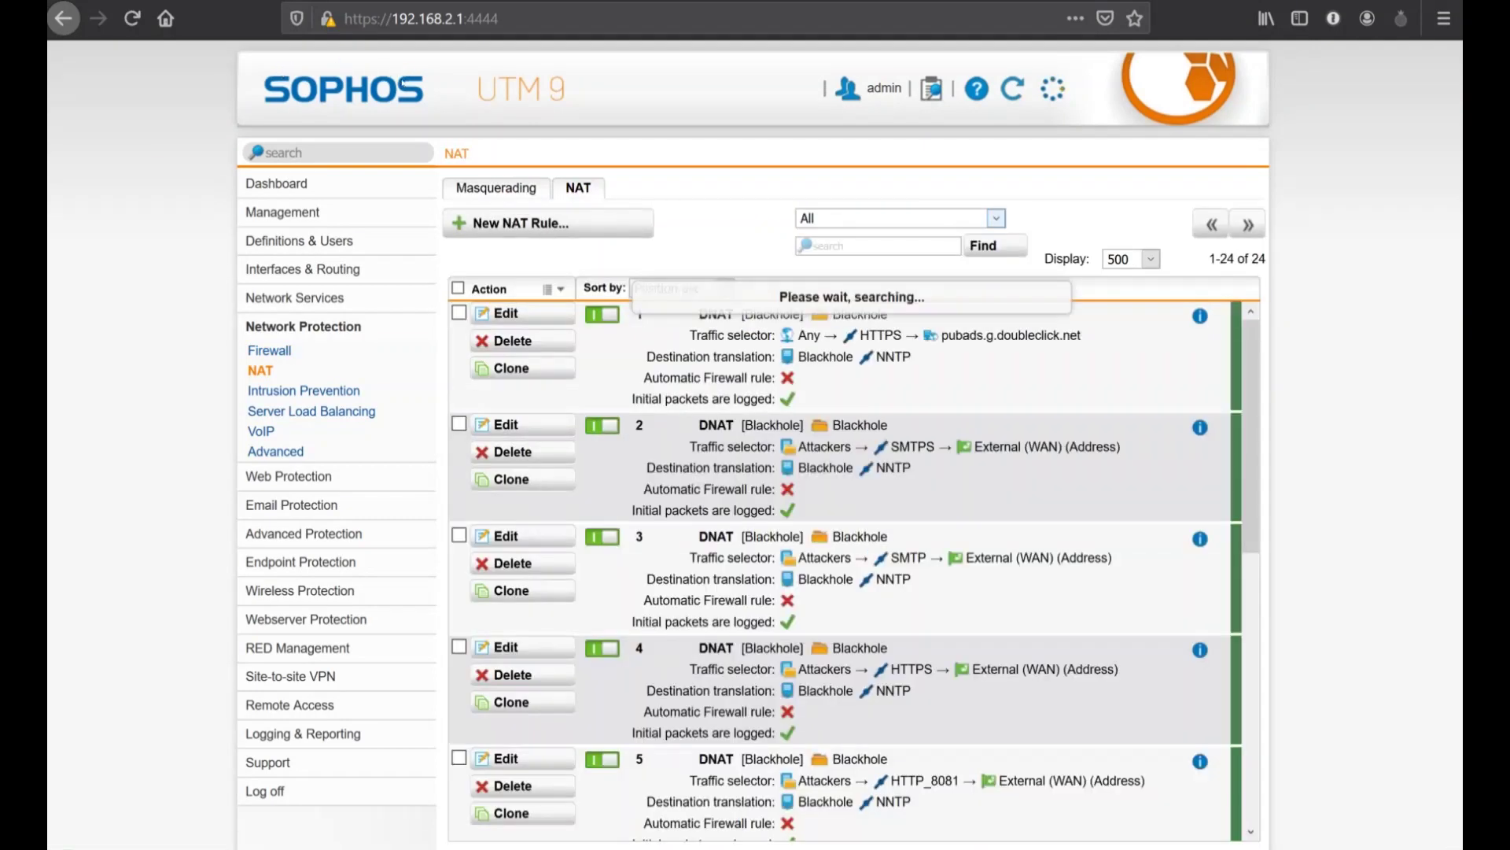
{"action": "left_click", "coordinate": [865, 246]}
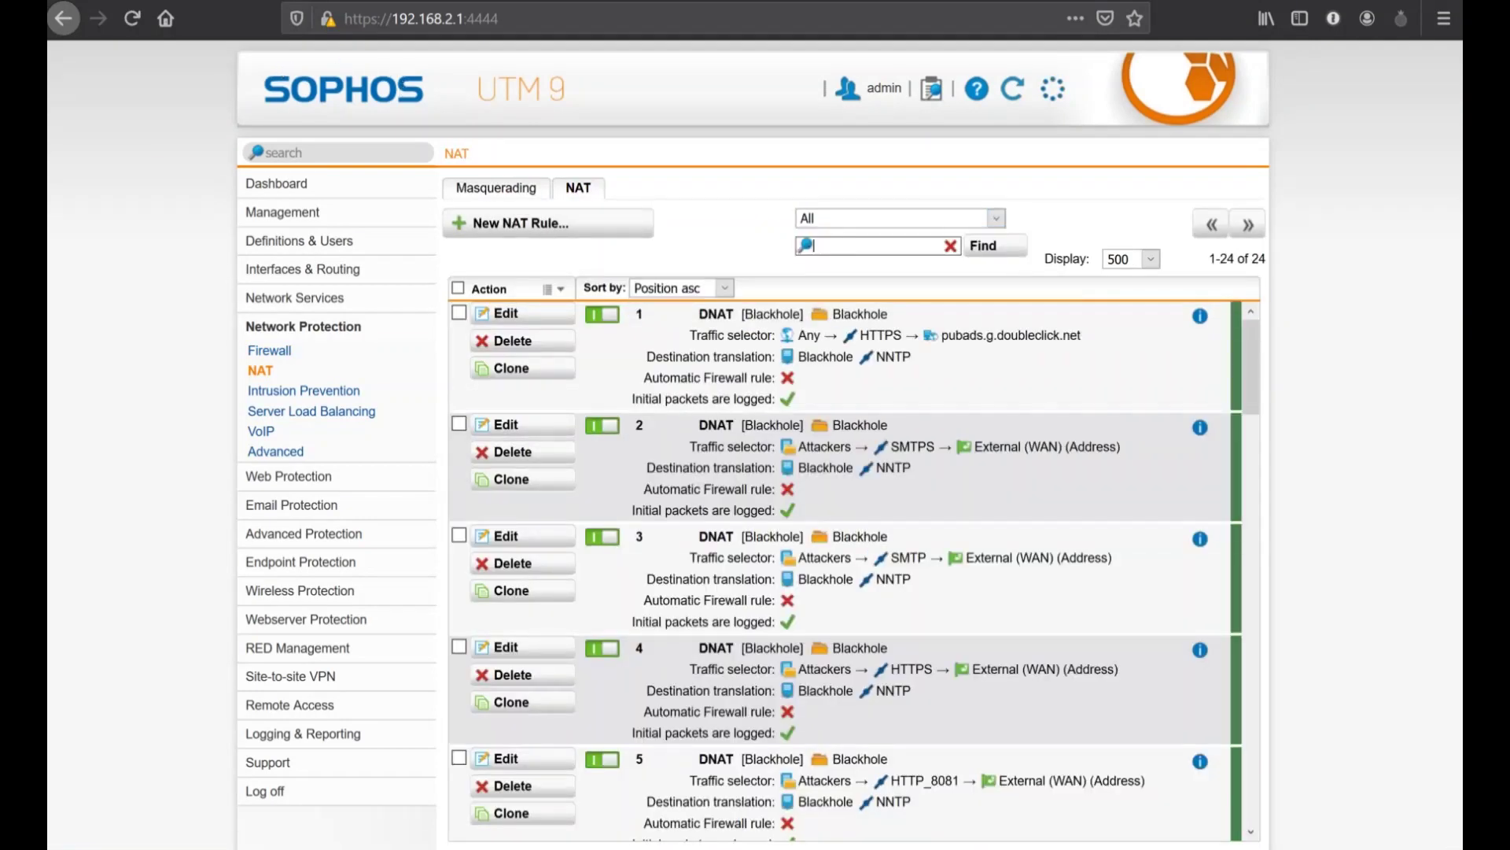
{"action": "type", "text": "6690"}
{"action": "key", "text": "Return"}
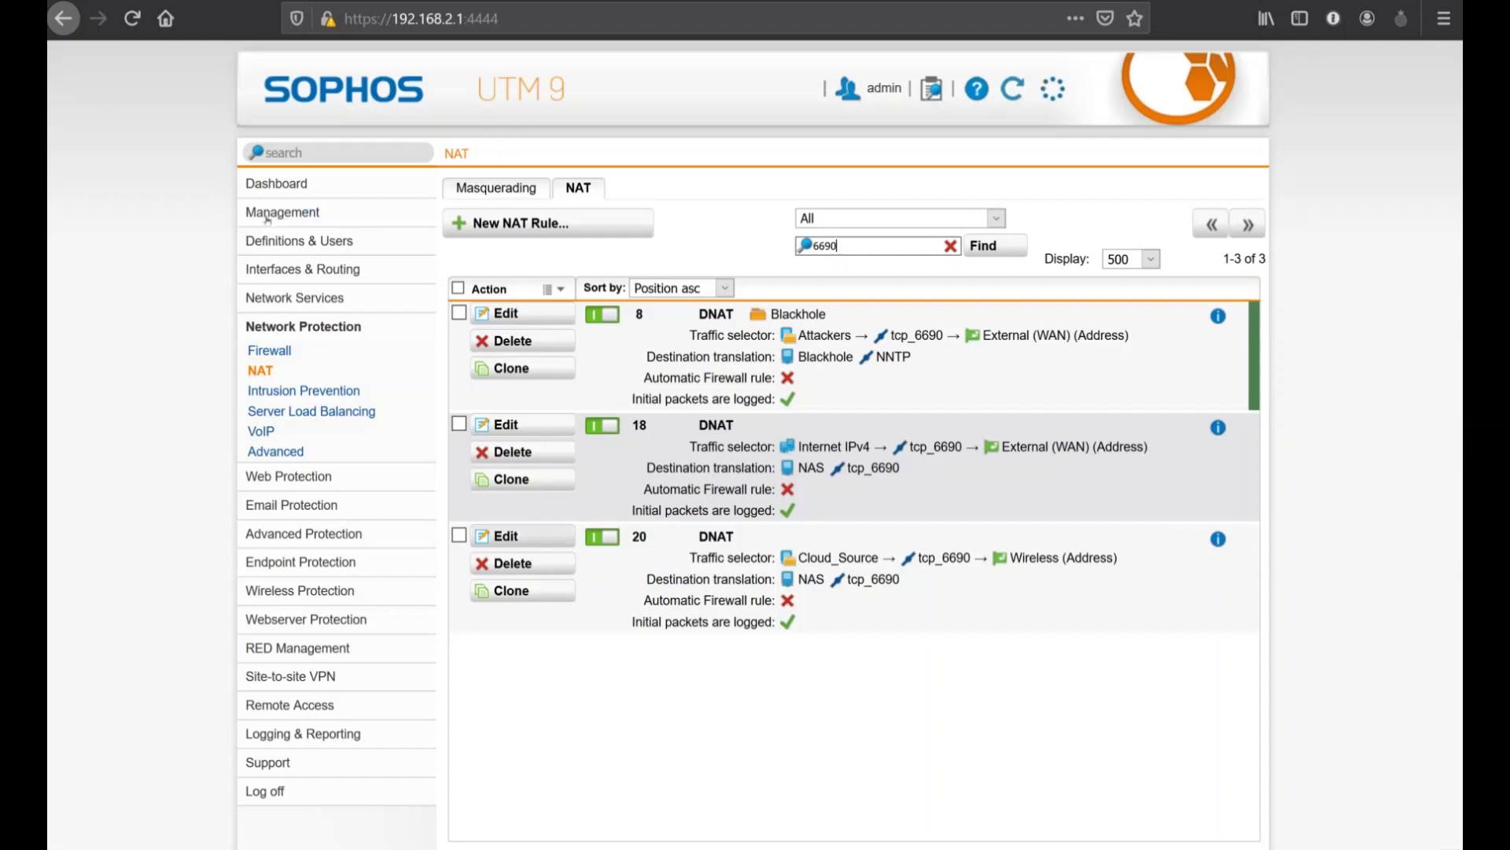
{"action": "left_click", "coordinate": [519, 424]}
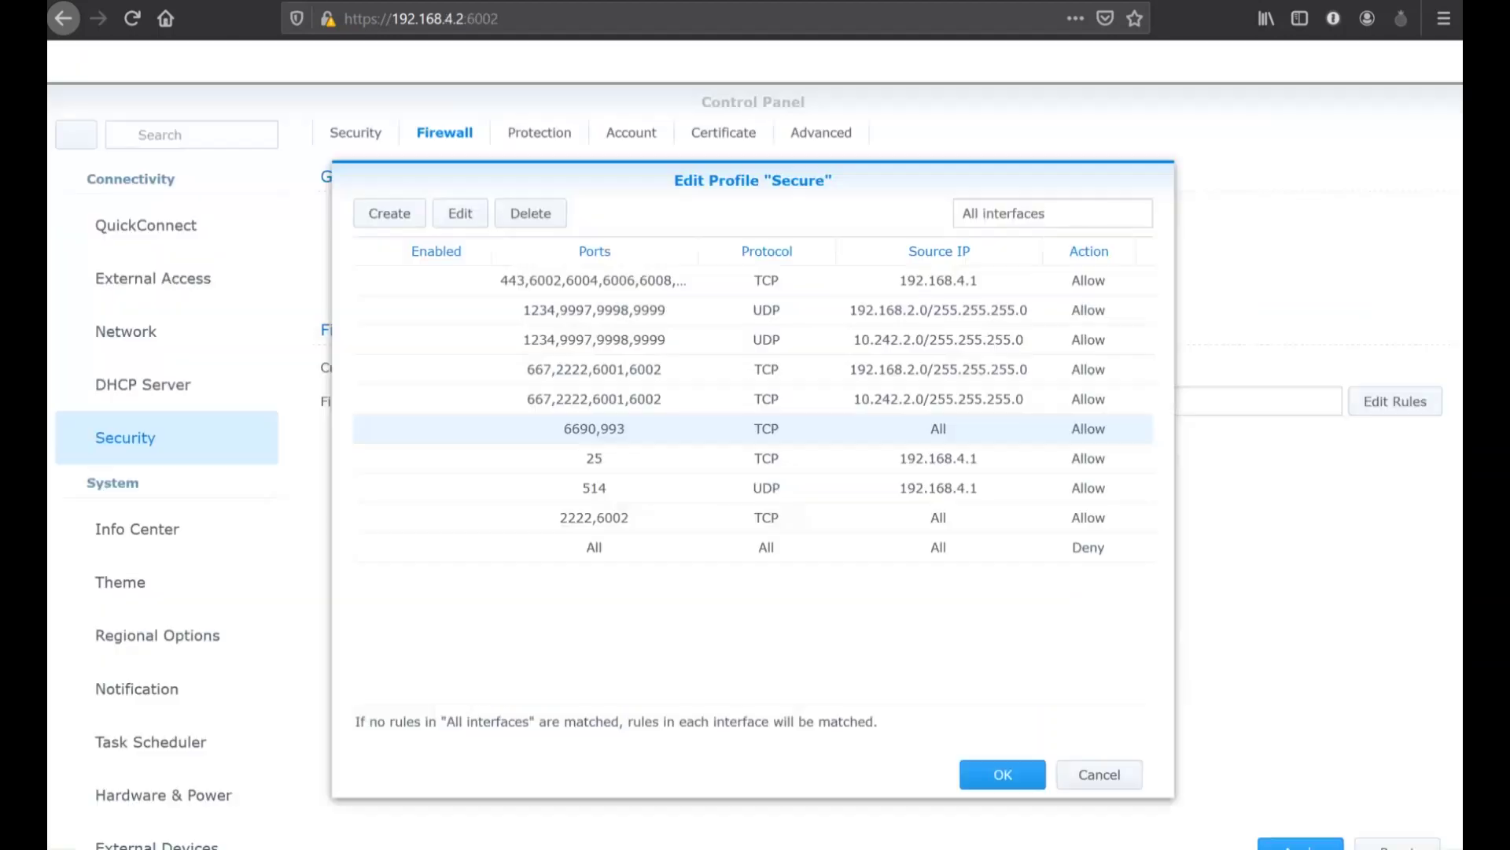
Cancel editing the Synology firewall profile Secure and start adding a new certificate on the NAS.
{"action": "left_click", "coordinate": [1099, 774]}
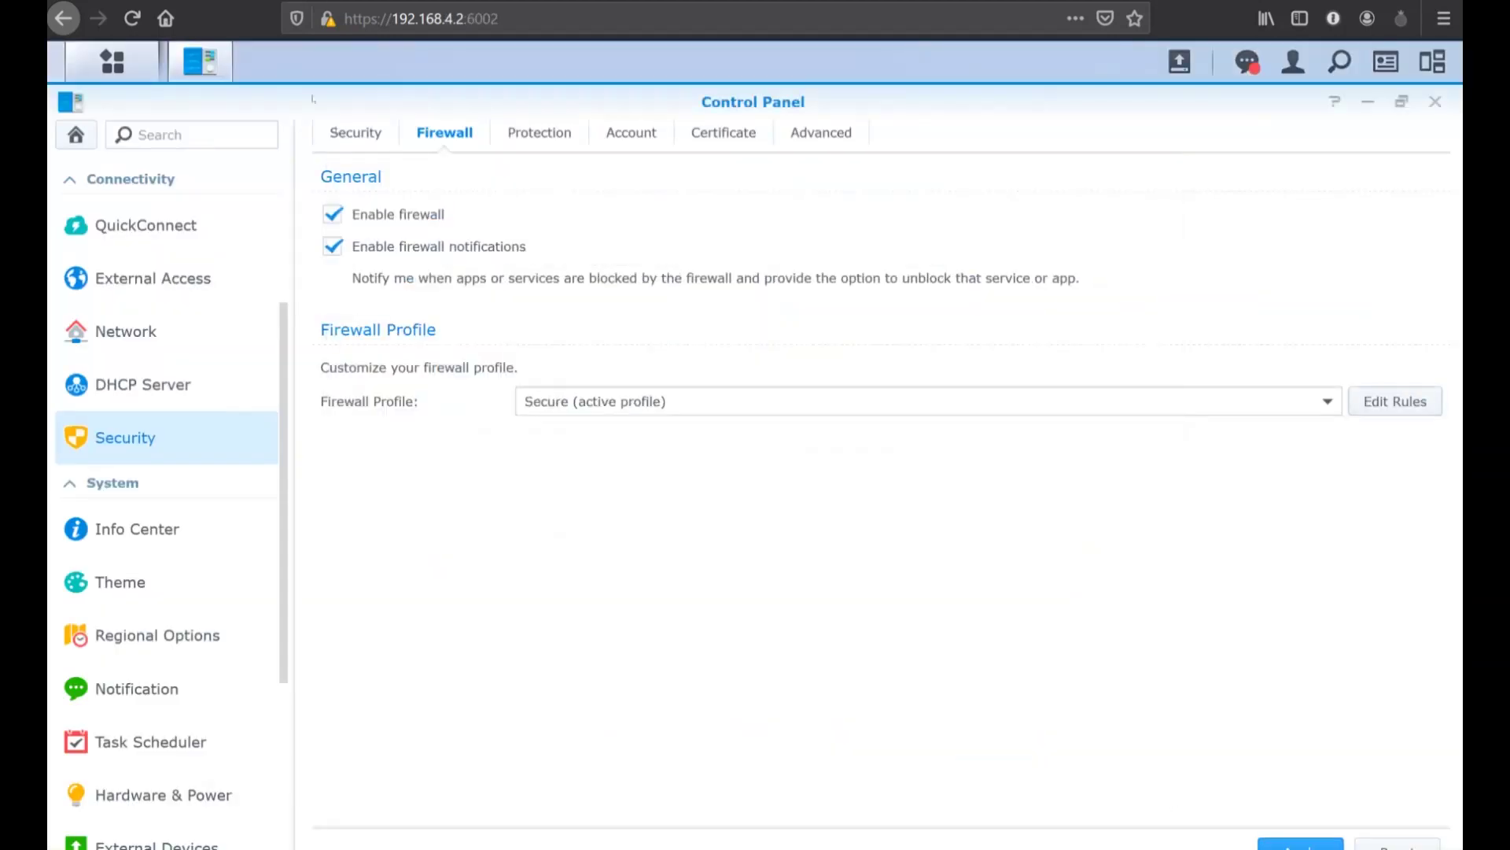
{"action": "left_click", "coordinate": [720, 132]}
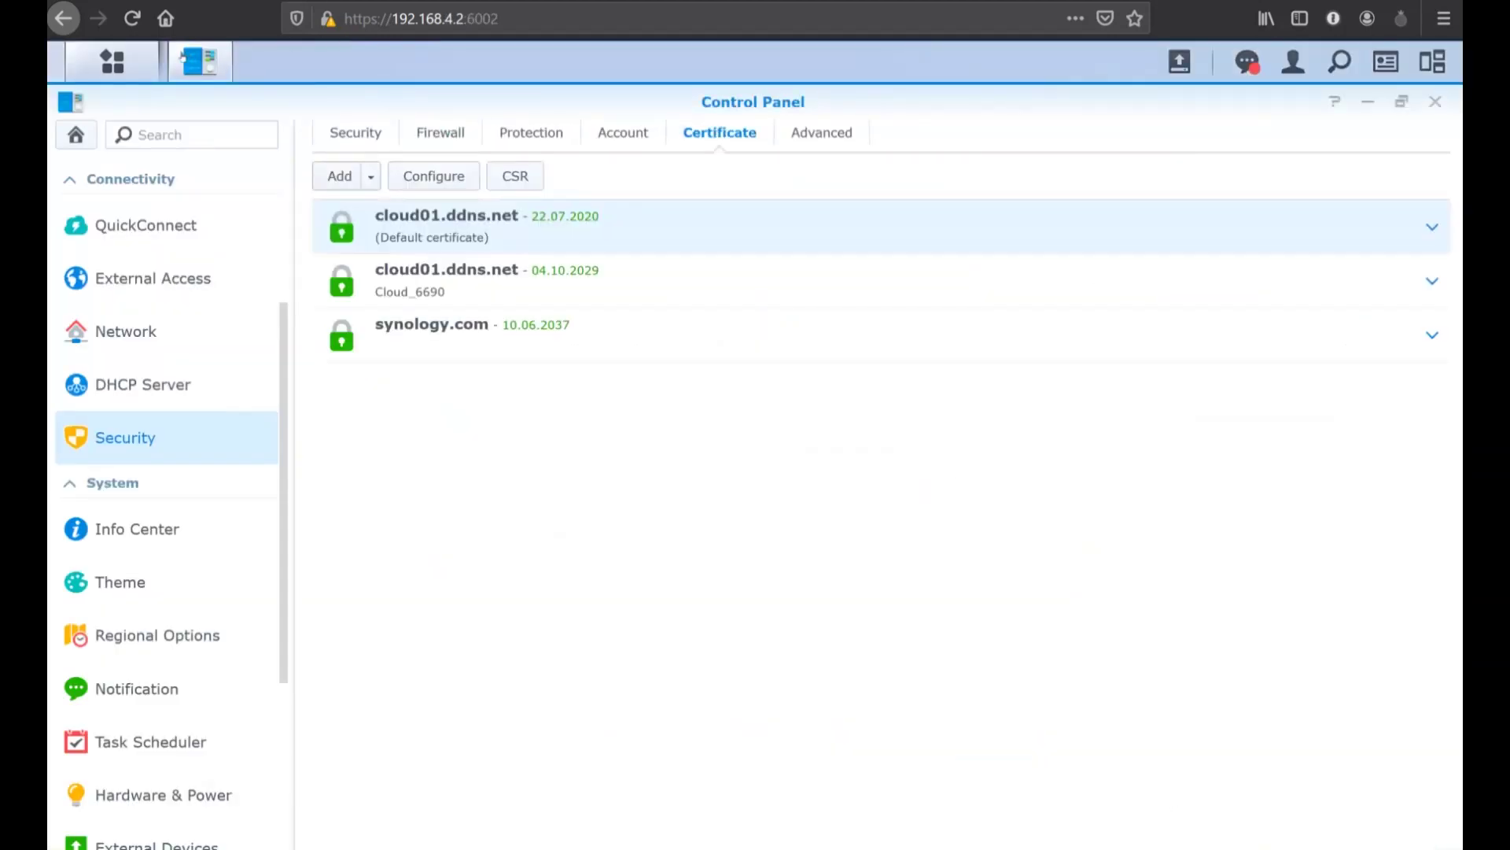
{"action": "left_click", "coordinate": [319, 167]}
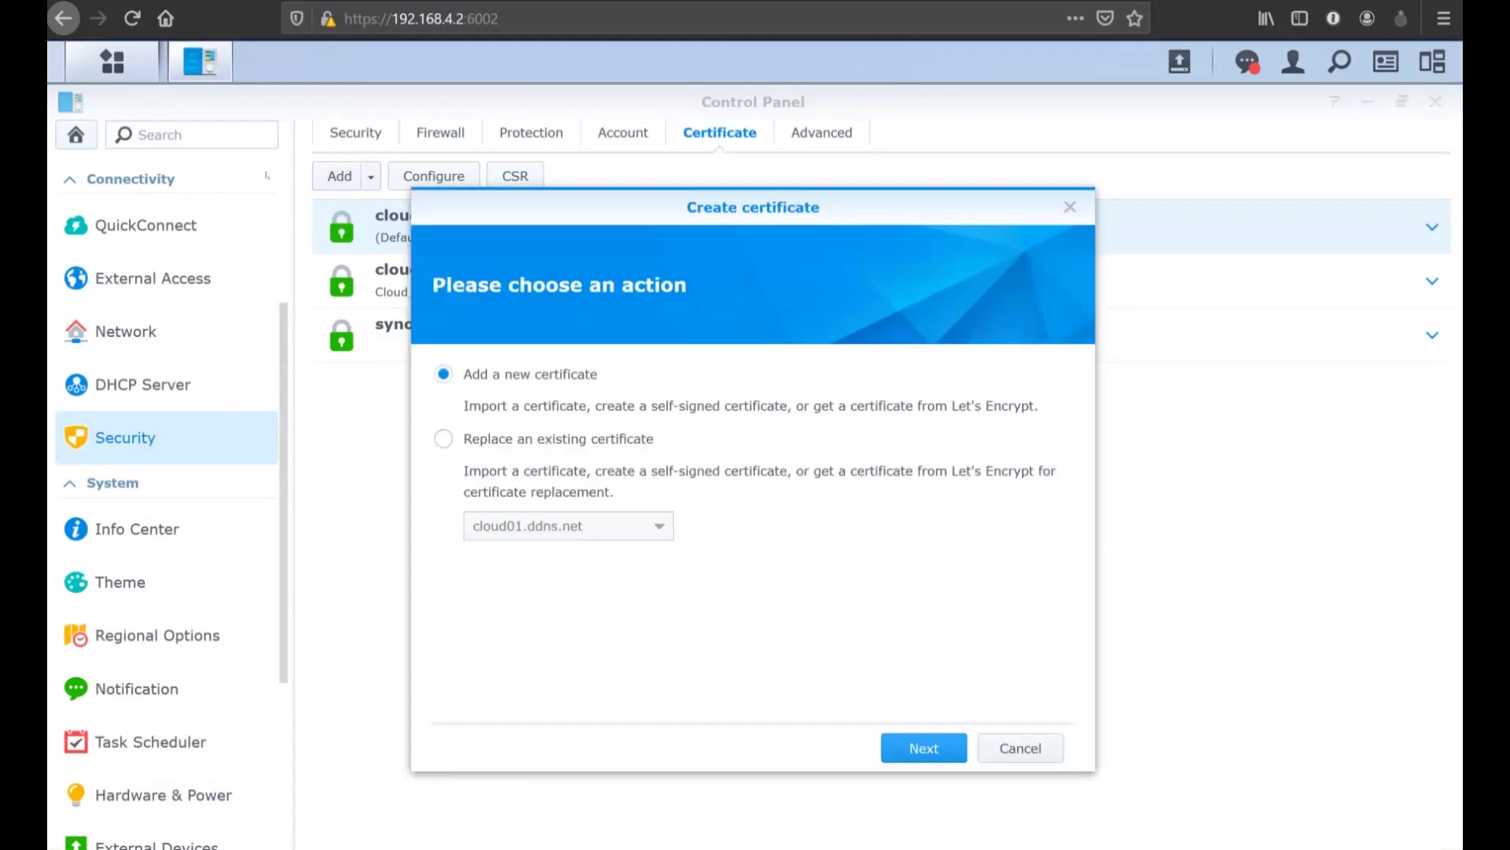
{"action": "key", "text": "Return"}
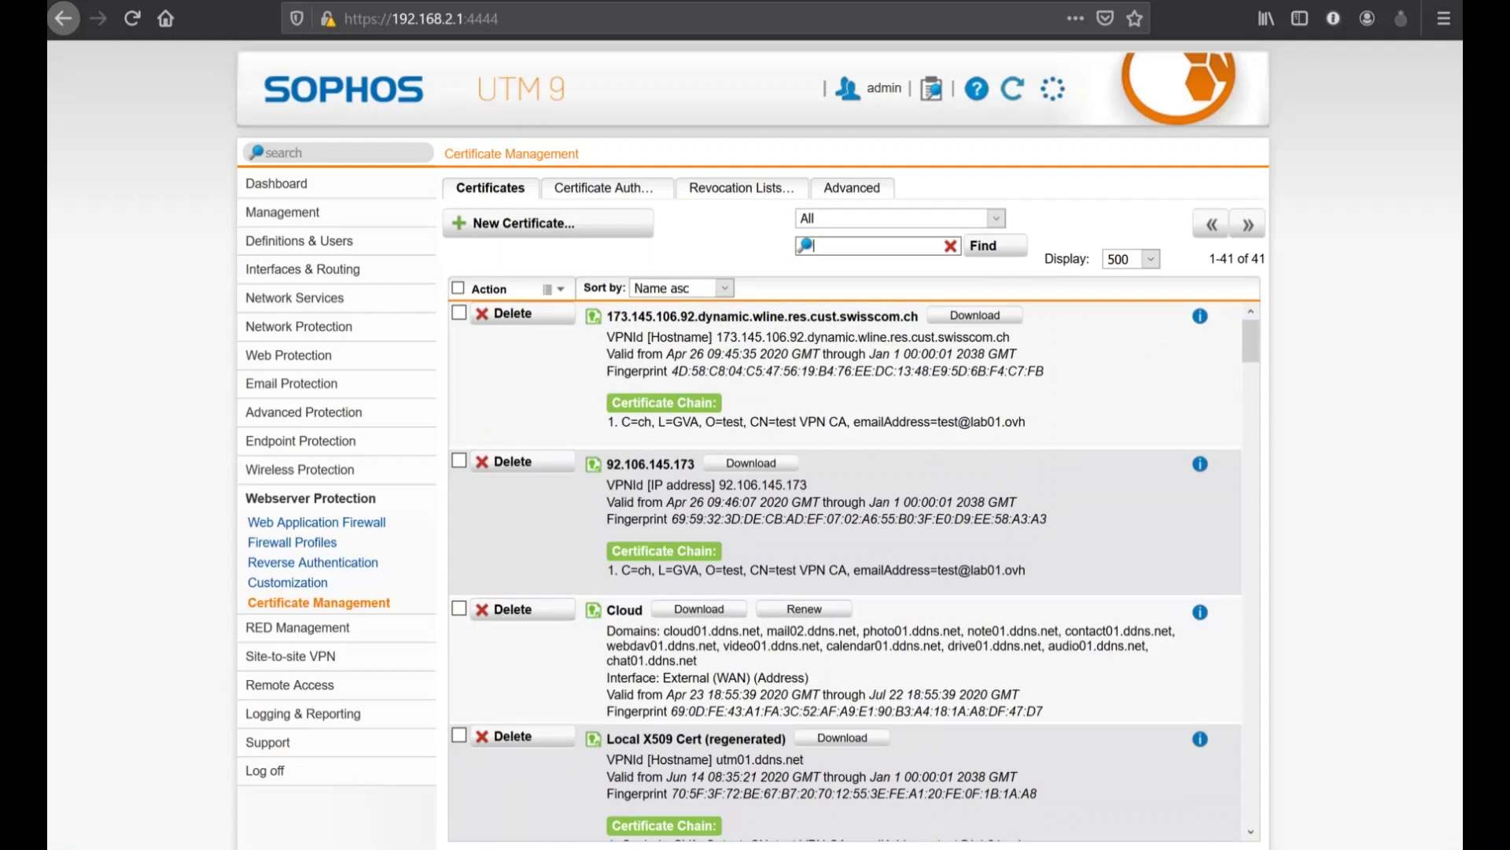
Search the Sophos UTM certificates for lab, review the drive_lab PKCS#12 download options, and close them.
{"action": "type", "text": "lab"}
{"action": "key", "text": "Return"}
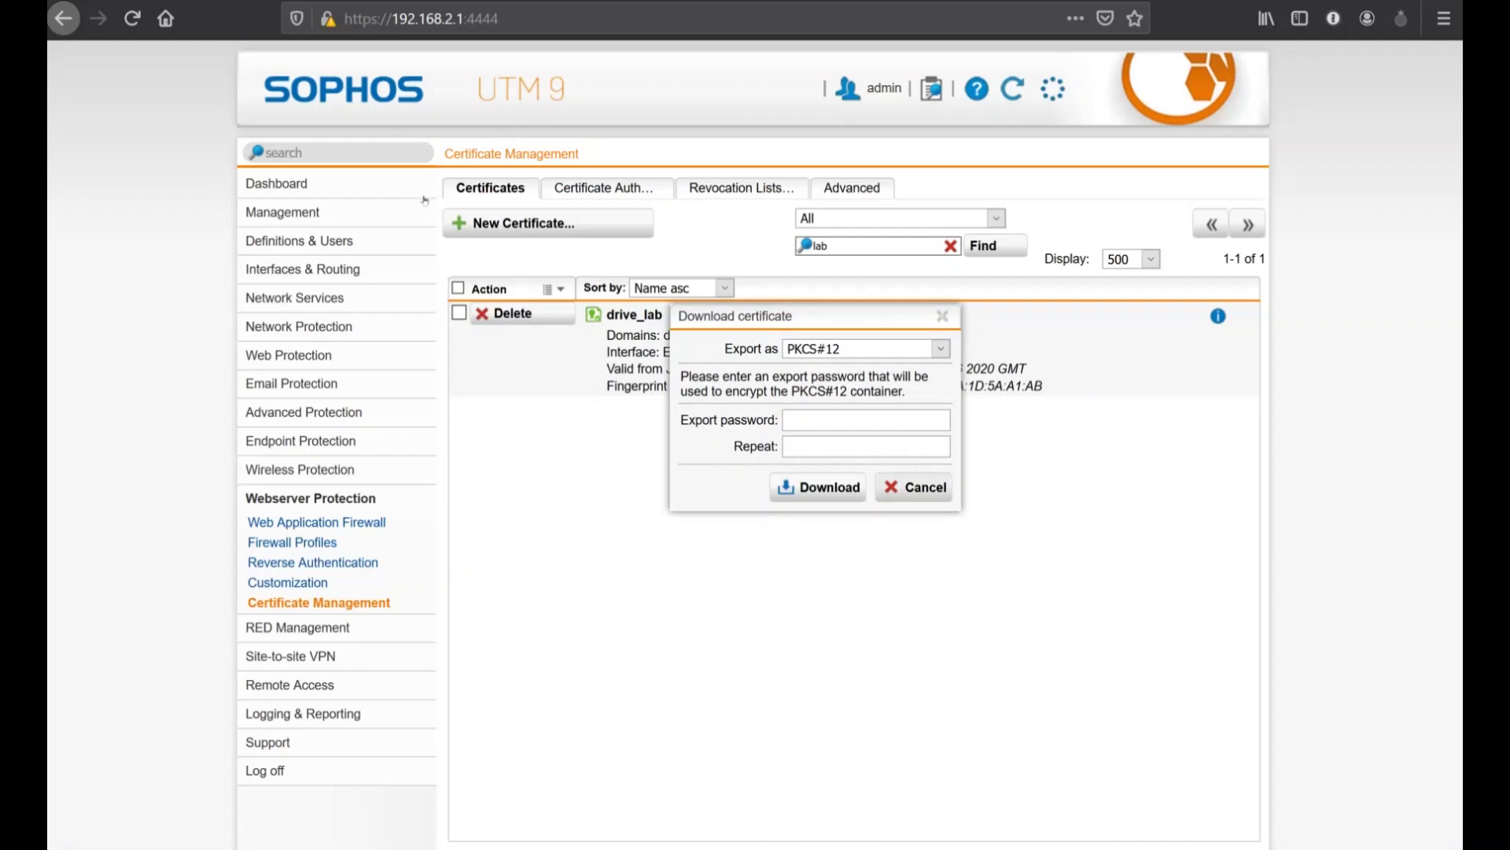
{"action": "key", "text": "Escape"}
Return to the Synology certificate wizard, review the file fields for importing a certificate, and cancel the wizard.
{"action": "key", "text": "ctrl+Tab"}
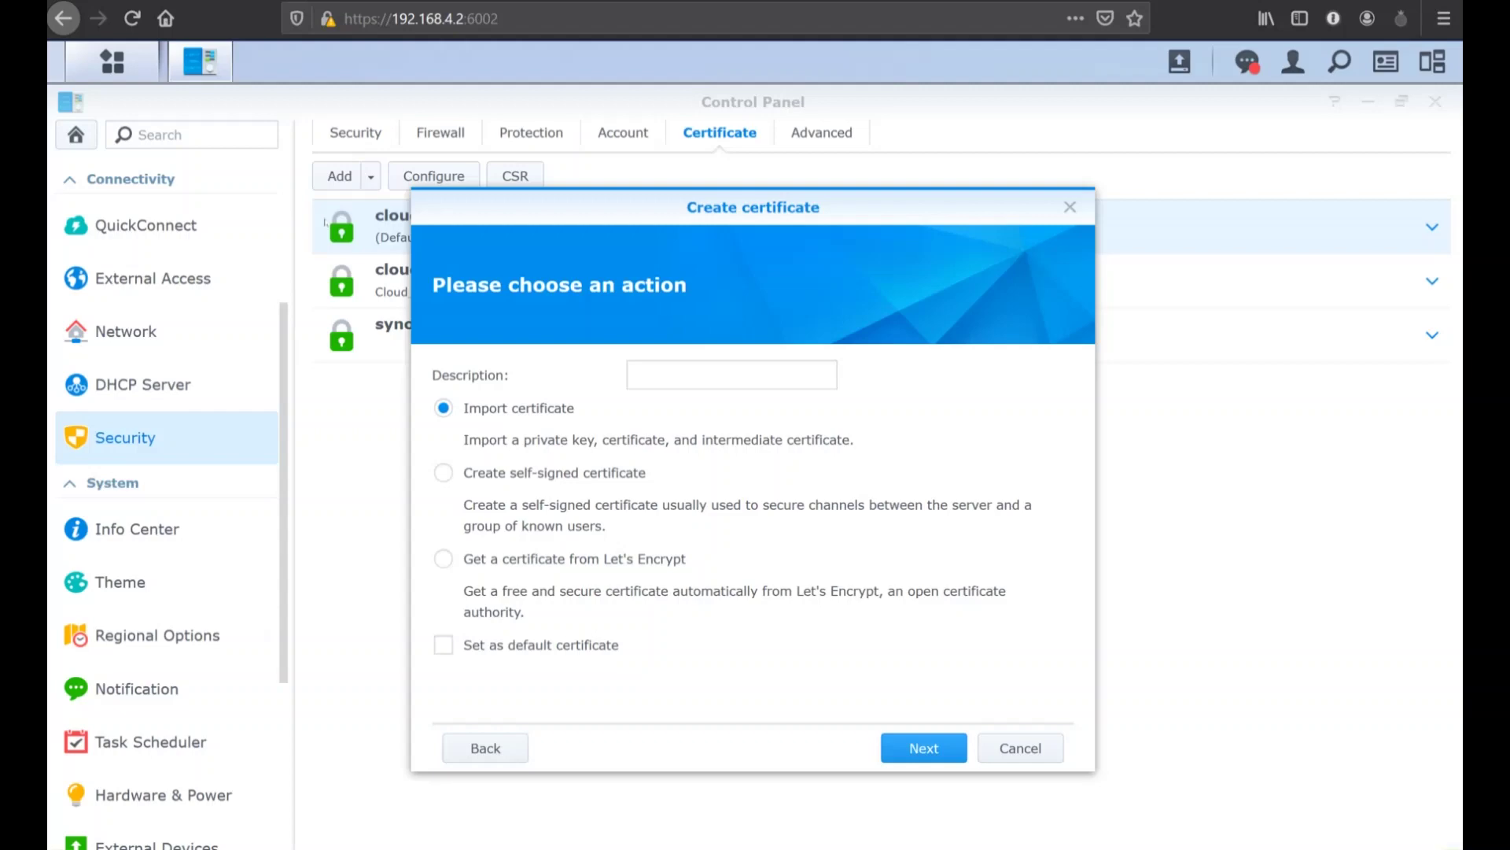
{"action": "key", "text": "Return"}
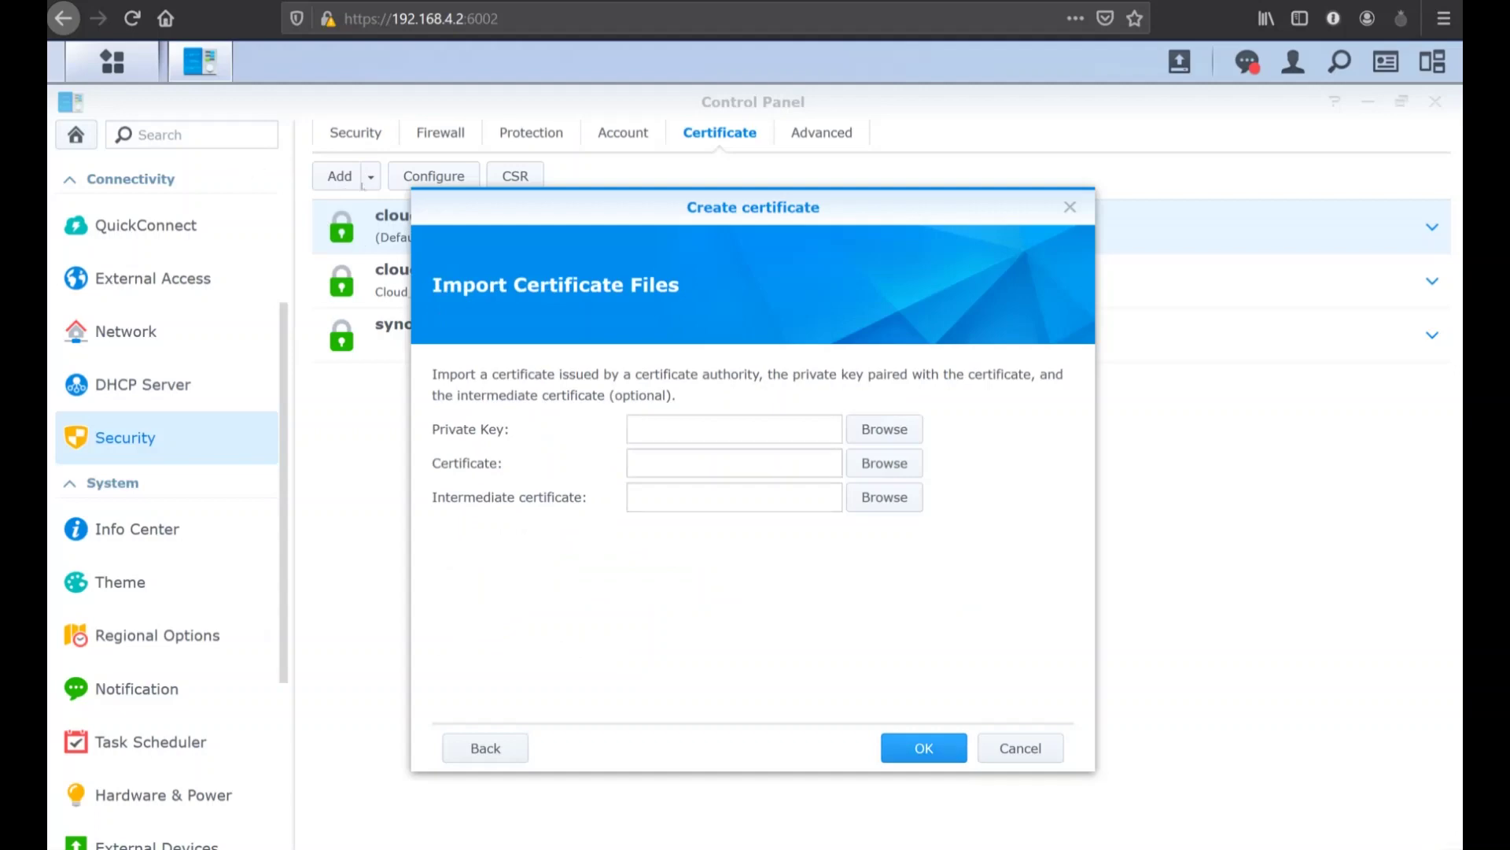
{"action": "left_click", "coordinate": [1020, 747]}
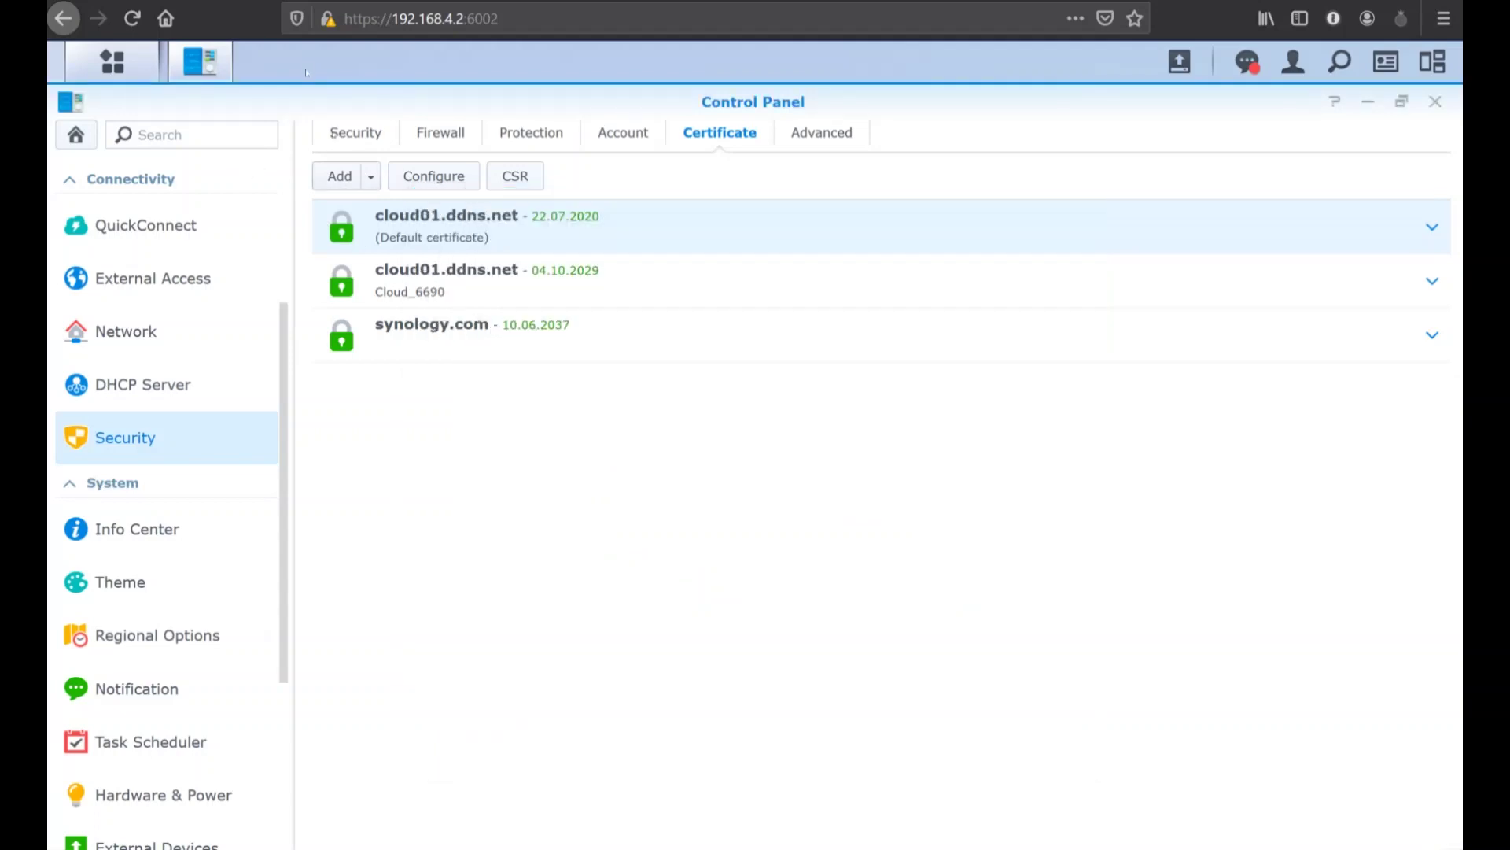
Review the certificate assigned to Synology Drive Server in the service configuration and close it without saving.
{"action": "left_click", "coordinate": [434, 176]}
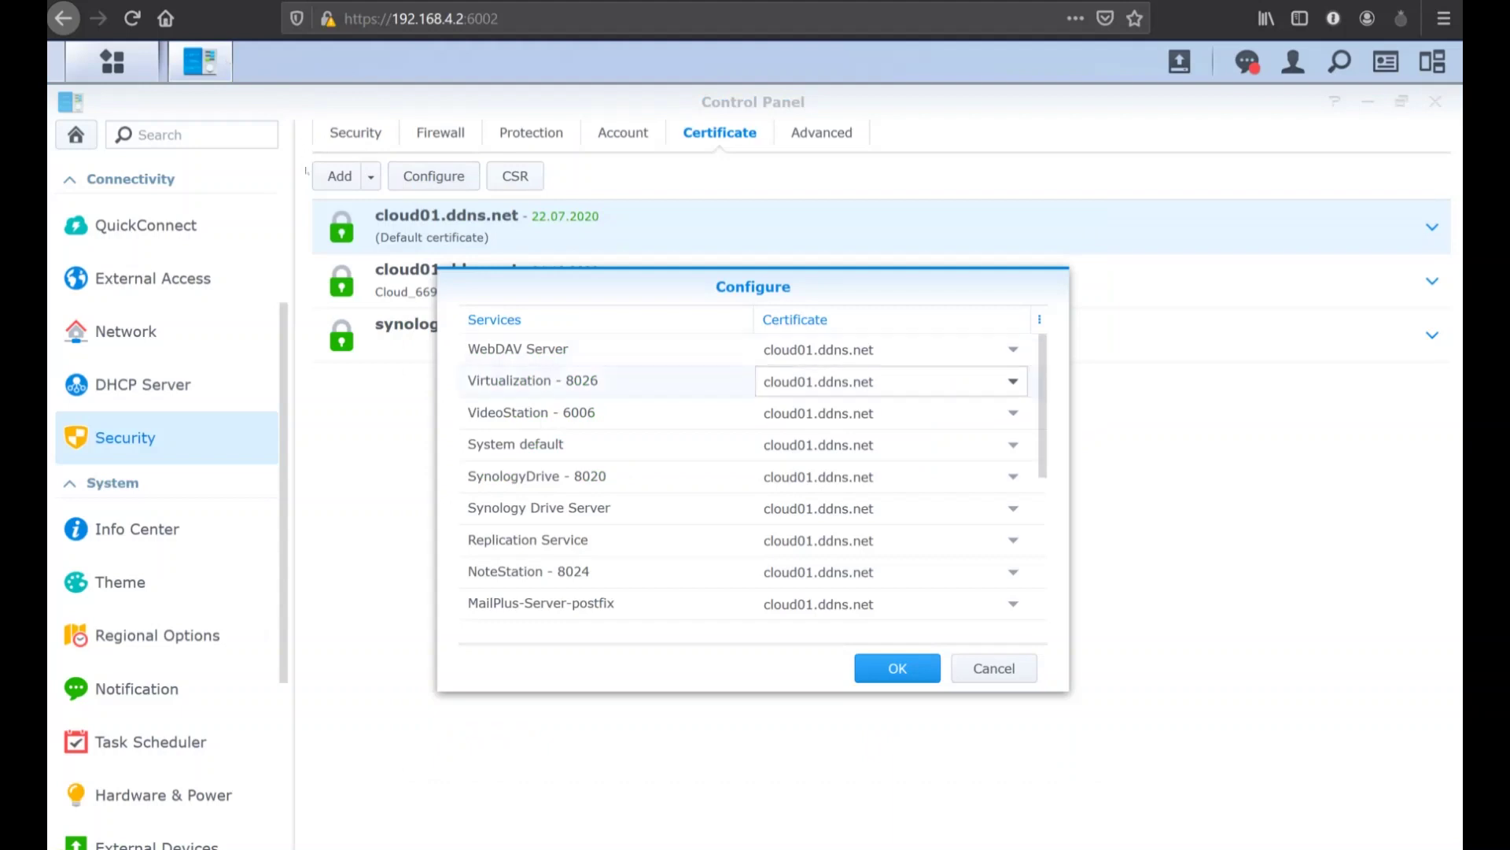
{"action": "key", "text": "Tab"}
{"action": "key", "text": "Tab"}
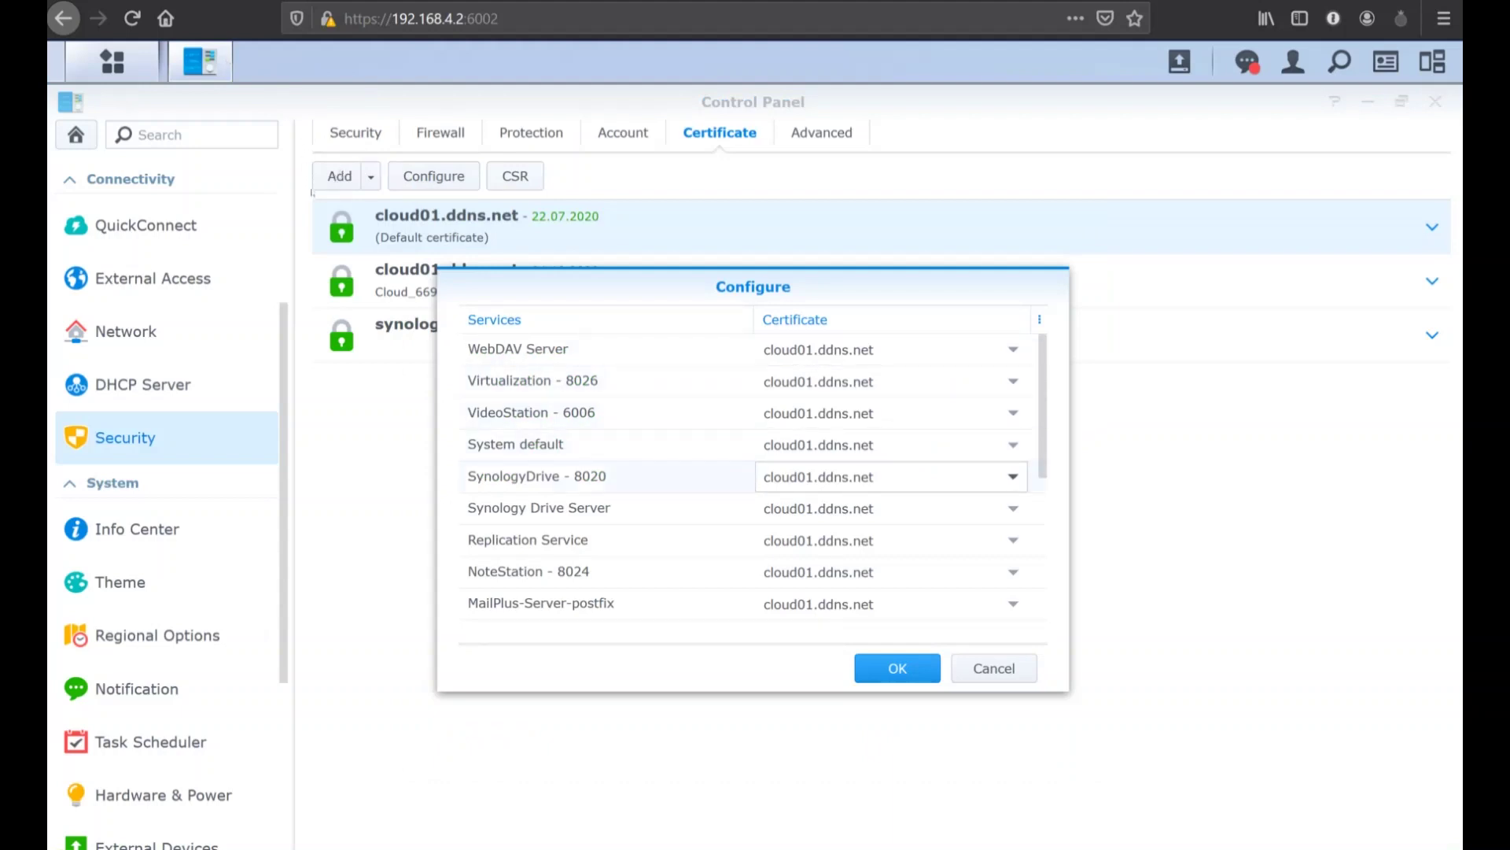
{"action": "key", "text": "Tab"}
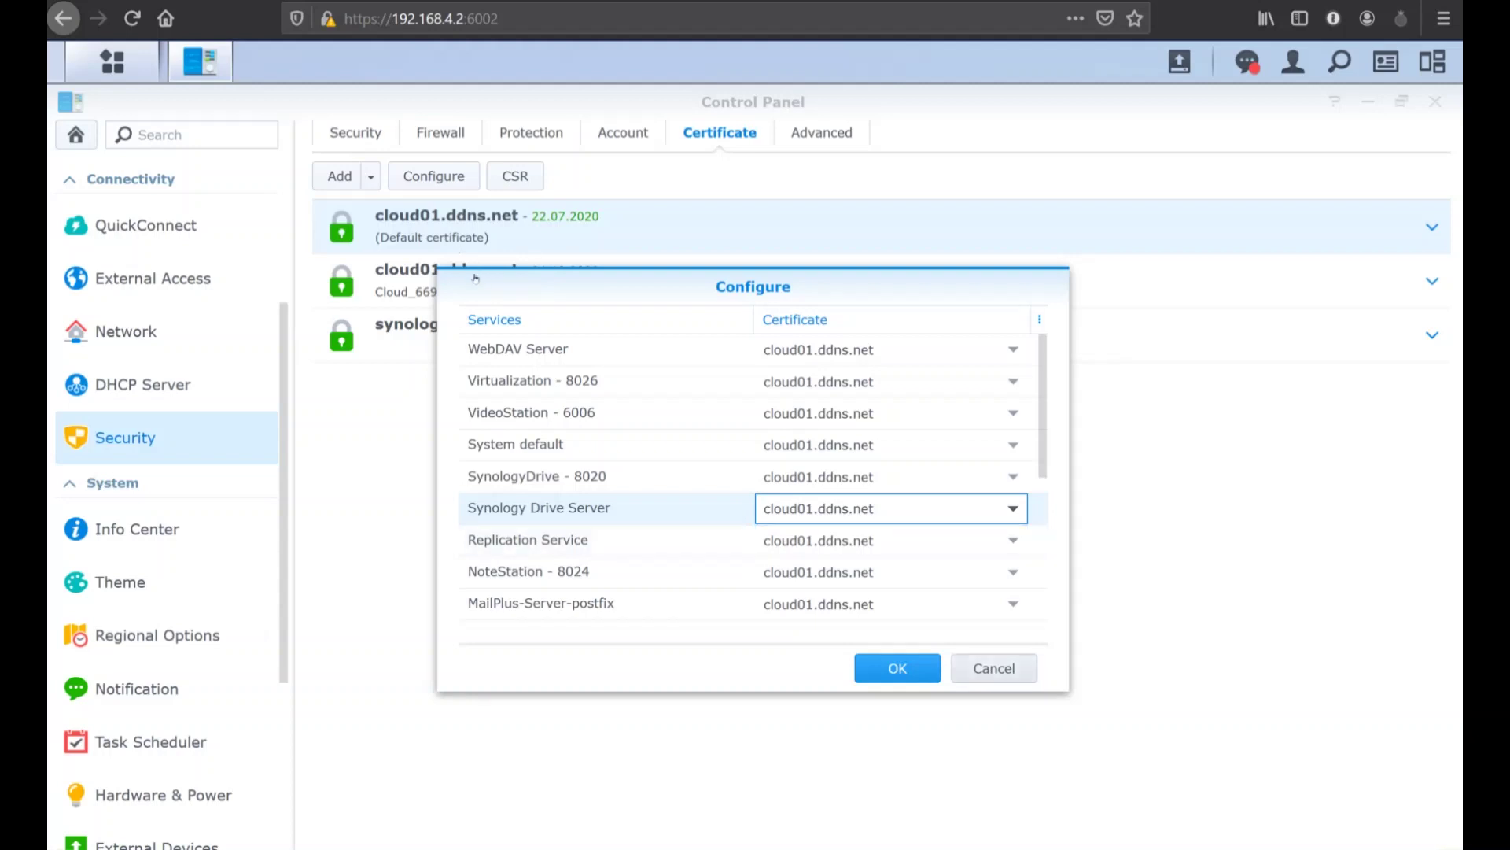
{"action": "key", "text": "Escape"}
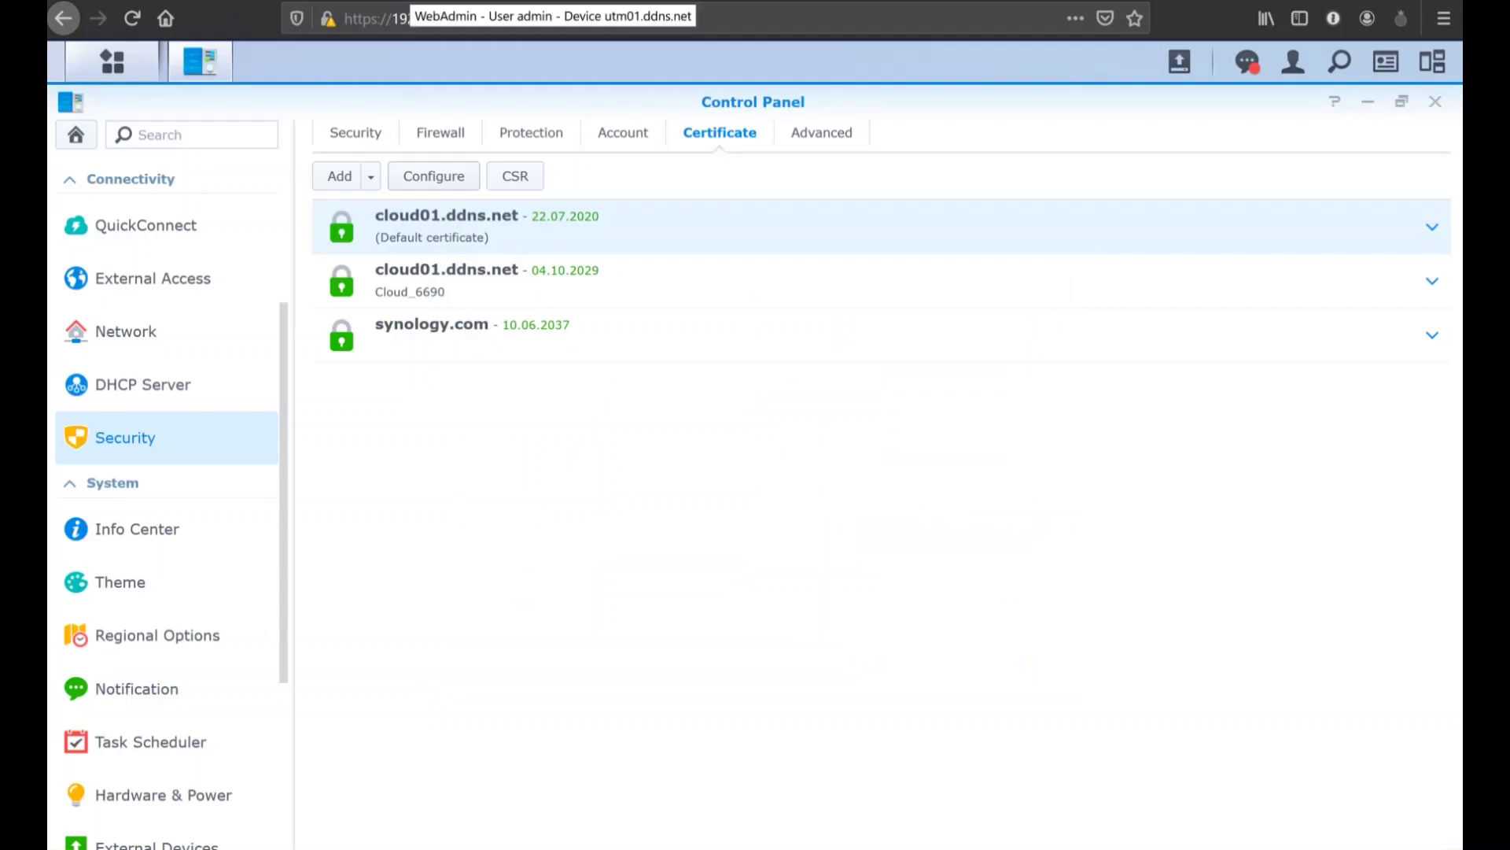
Switch to the PowerPoint Sync Setup (TCP 6690) slide and deselect its text box.
{"action": "key", "text": "alt+Tab"}
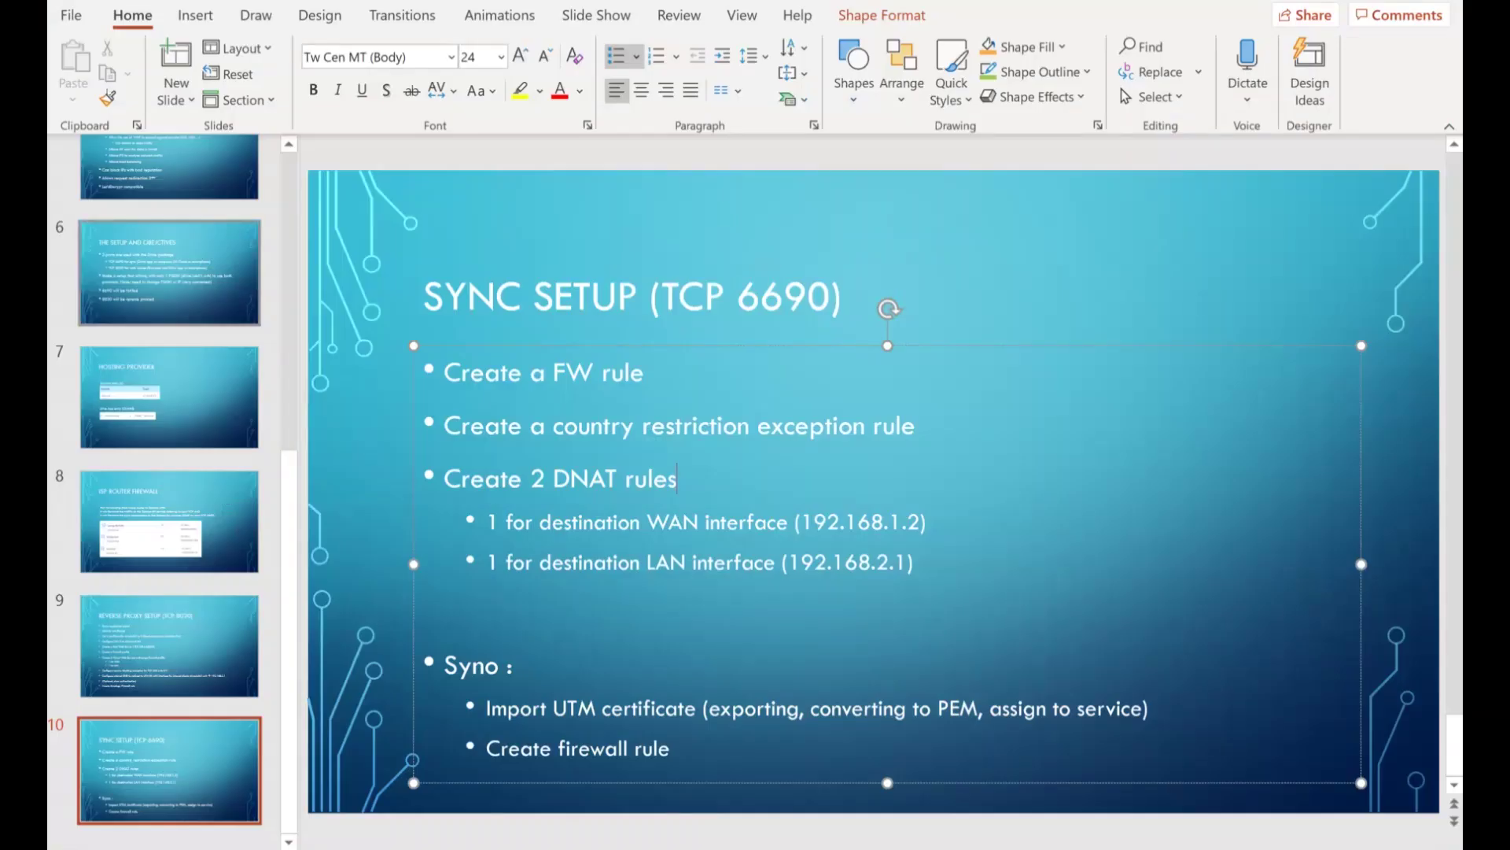
{"action": "key", "text": "Escape"}
{"action": "key", "text": "Escape"}
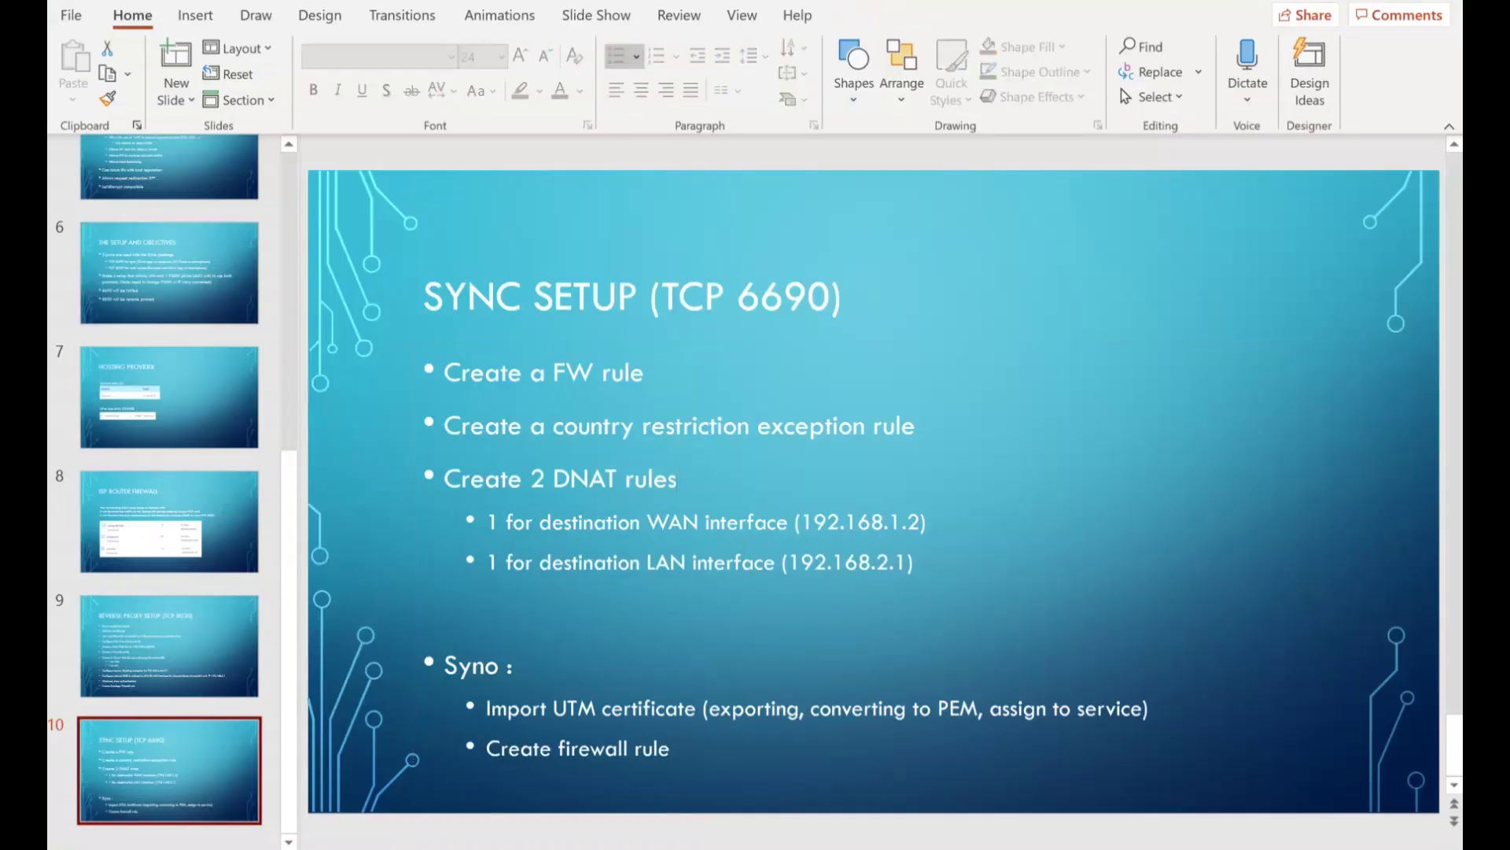